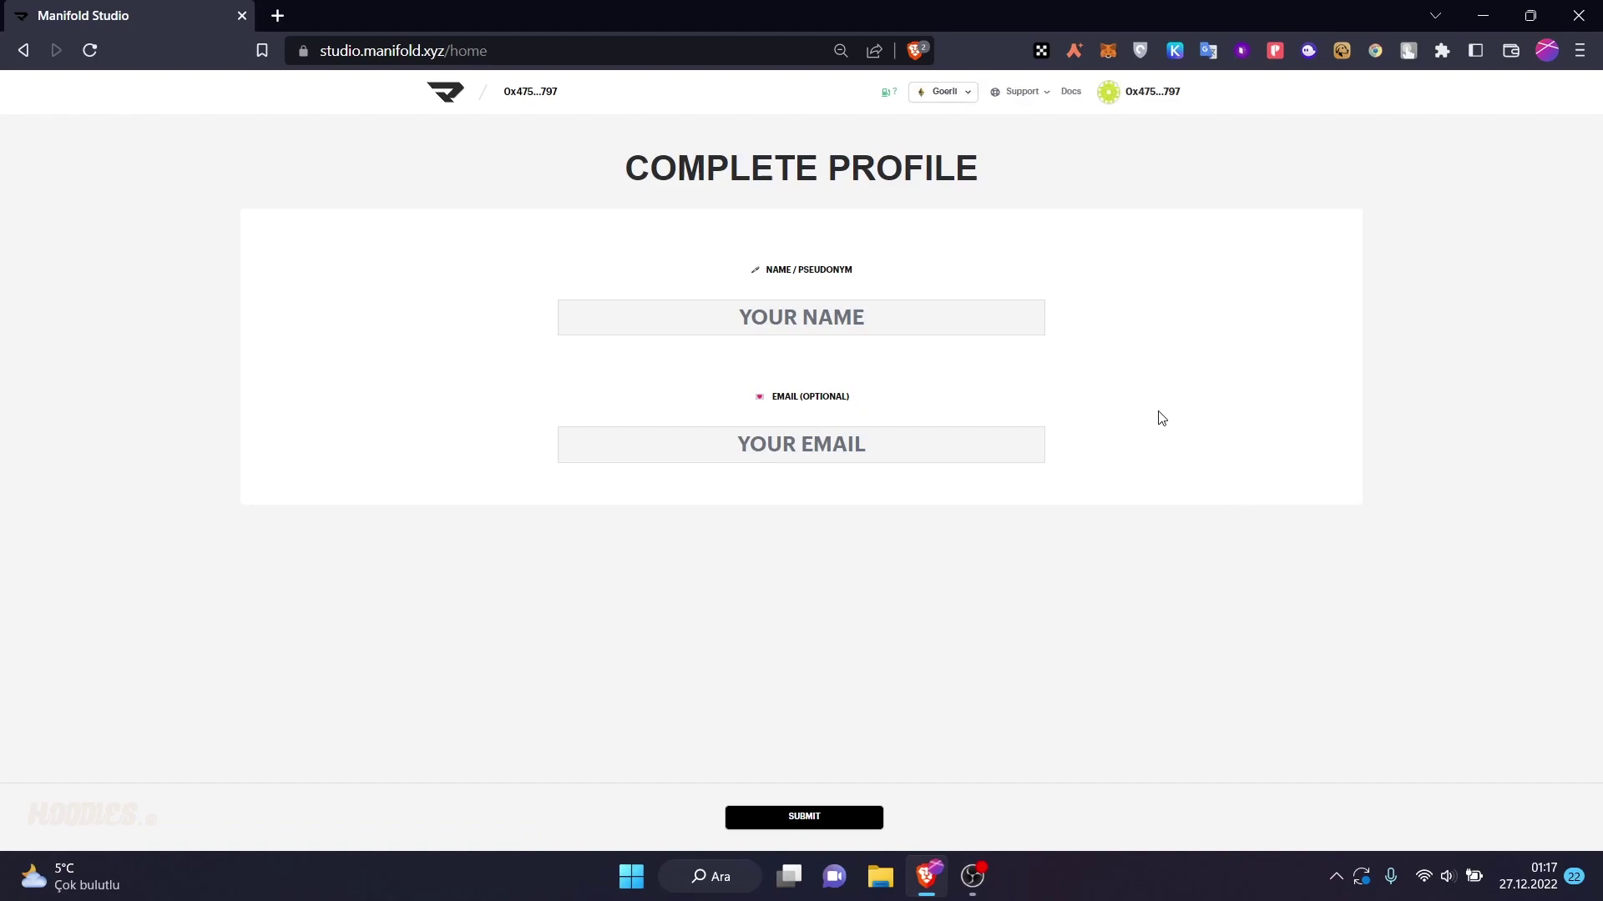
- Enter your pseudonym in the profile's Name field and submit the profile
click(790, 334)
text(Hitasyurek2)
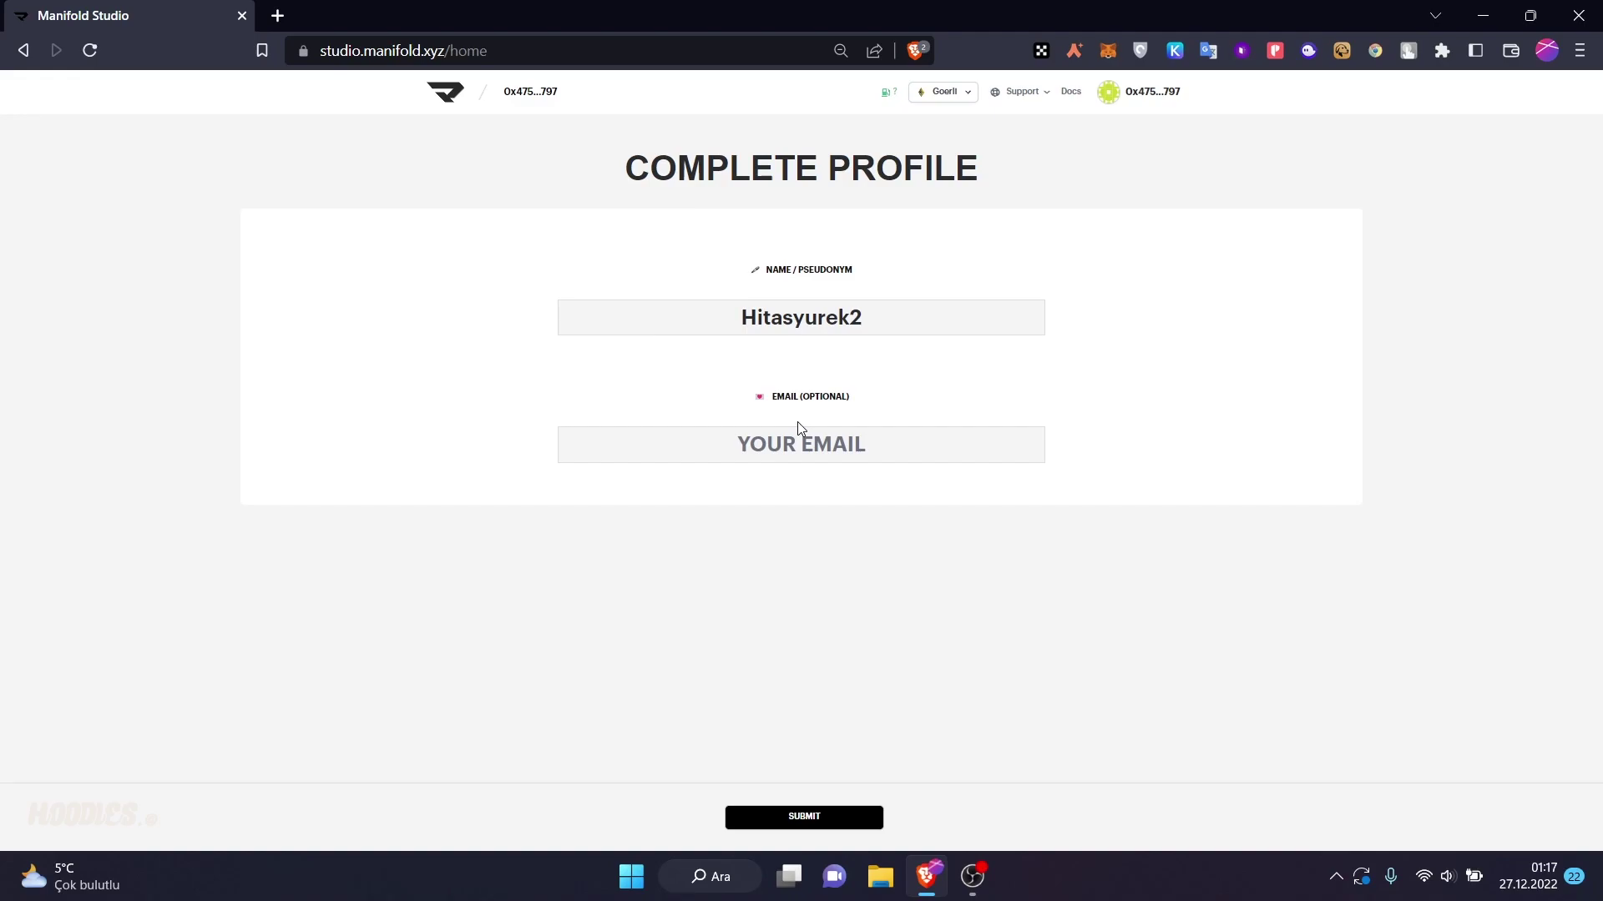
double_click(810, 319)
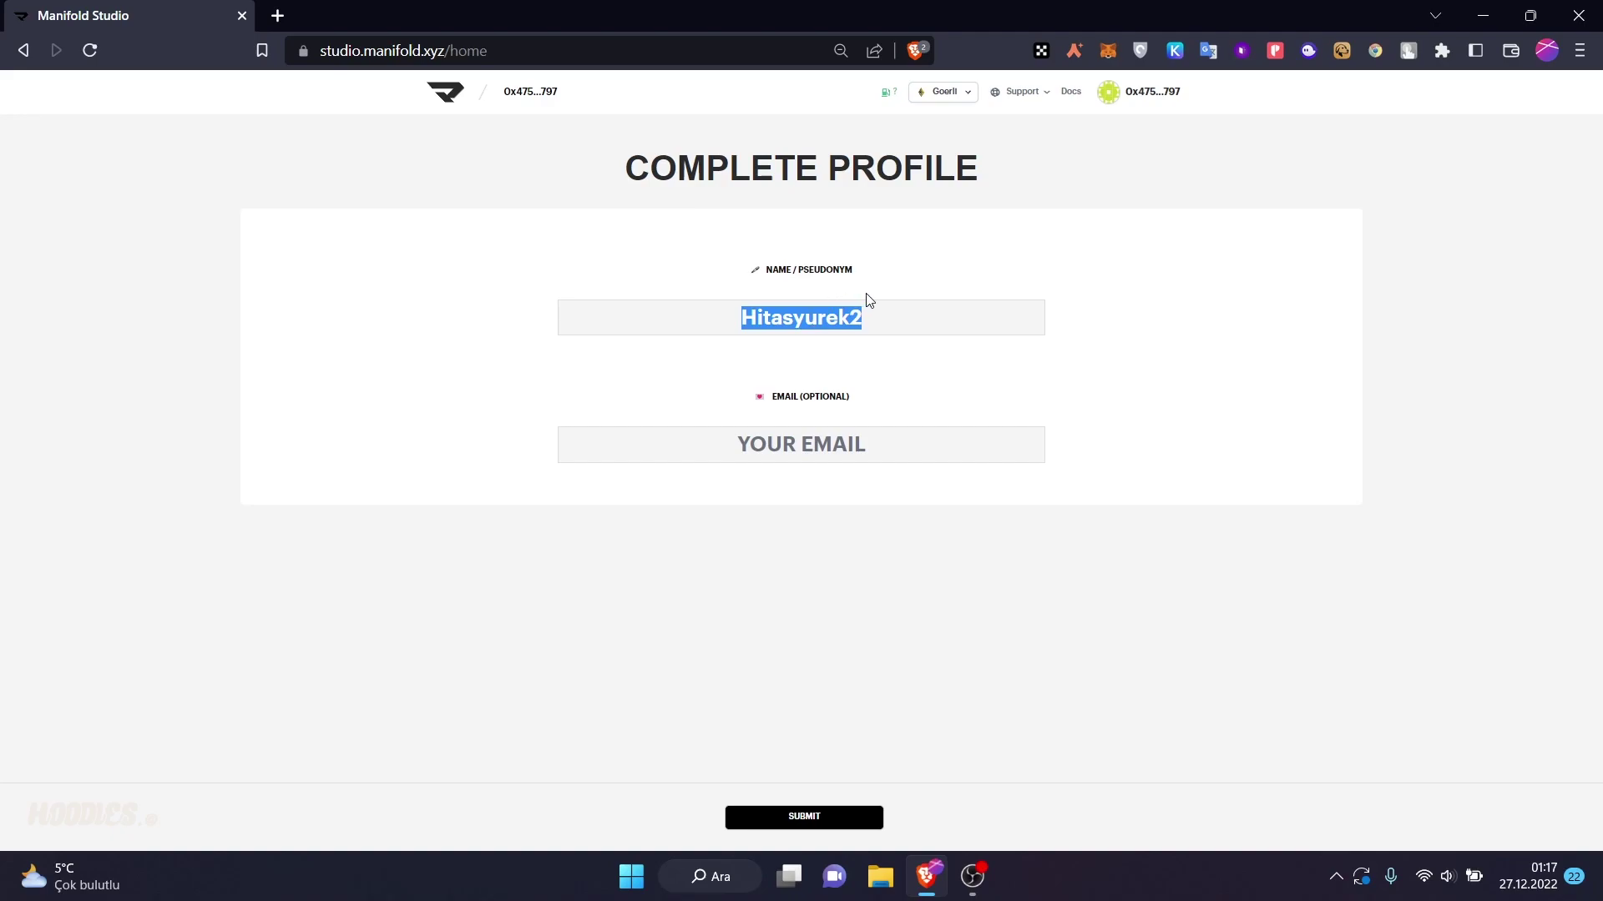
click(812, 821)
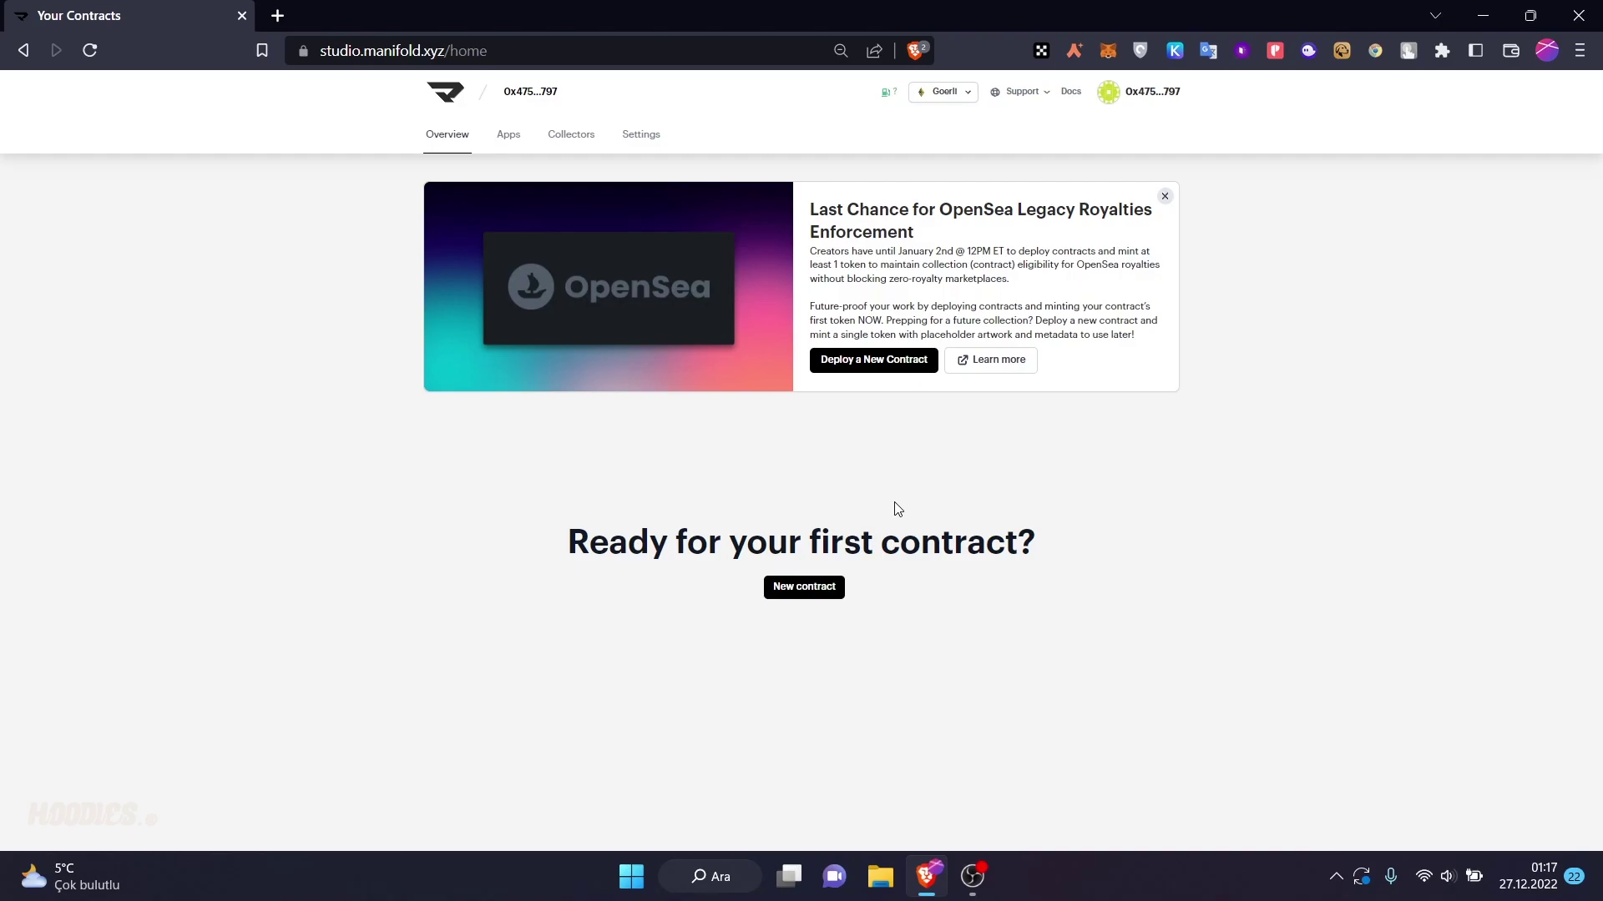
- Check the network options, including Mainnet, and keep the network on Goerli
click(938, 93)
click(960, 95)
click(960, 99)
click(927, 95)
click(928, 96)
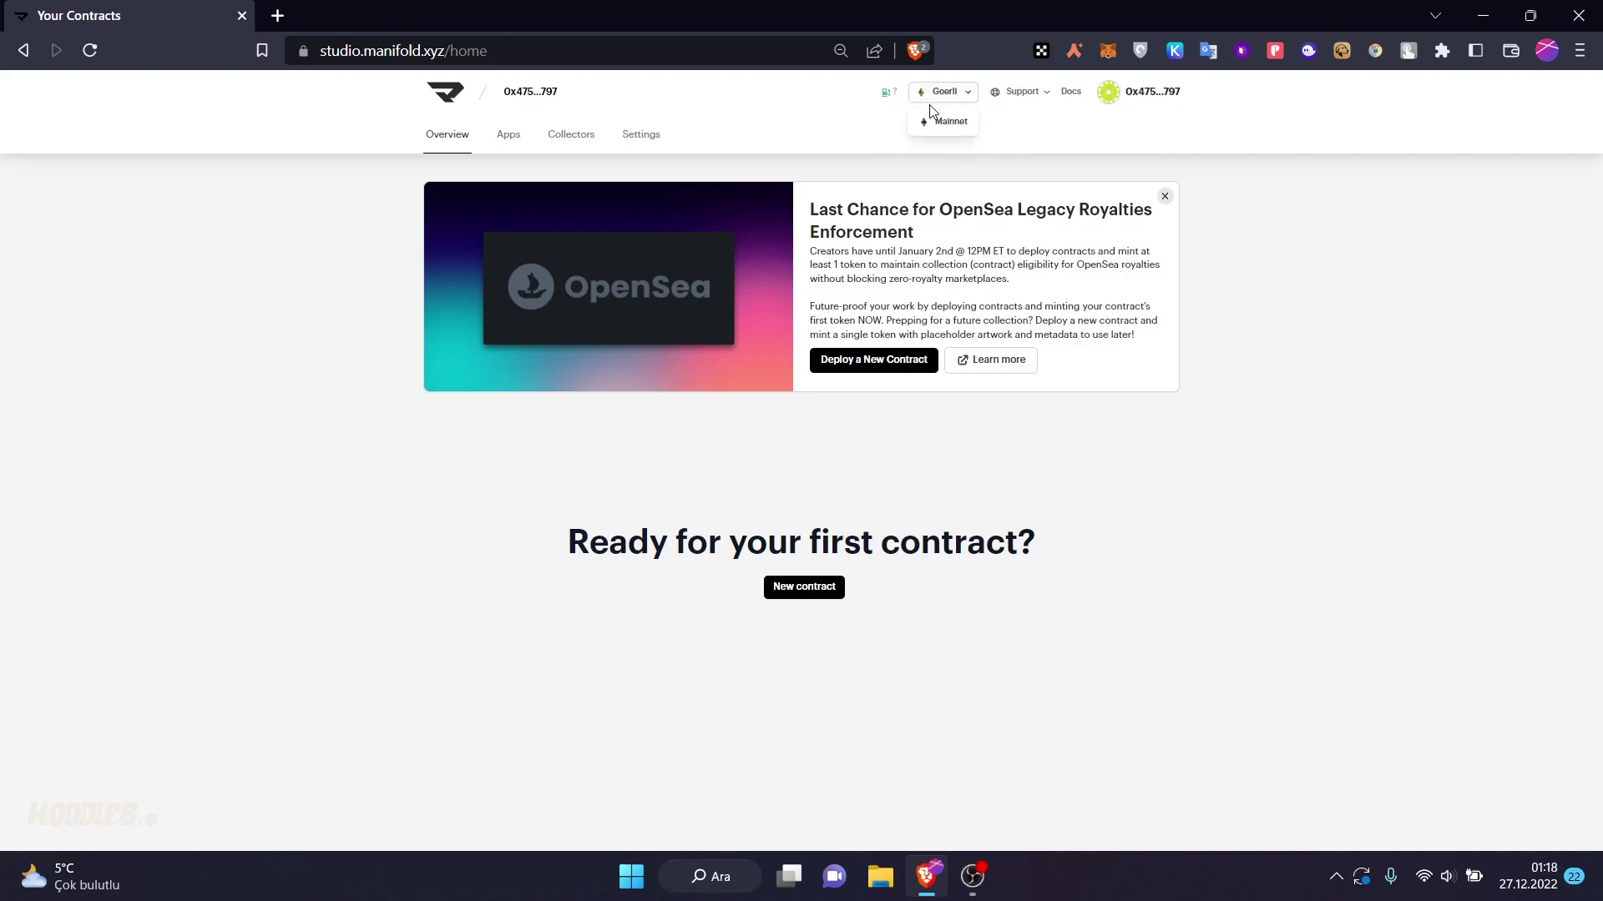
- Create a new ERC721 contract named 'New Big NFT' with the symbol NBN
click(802, 587)
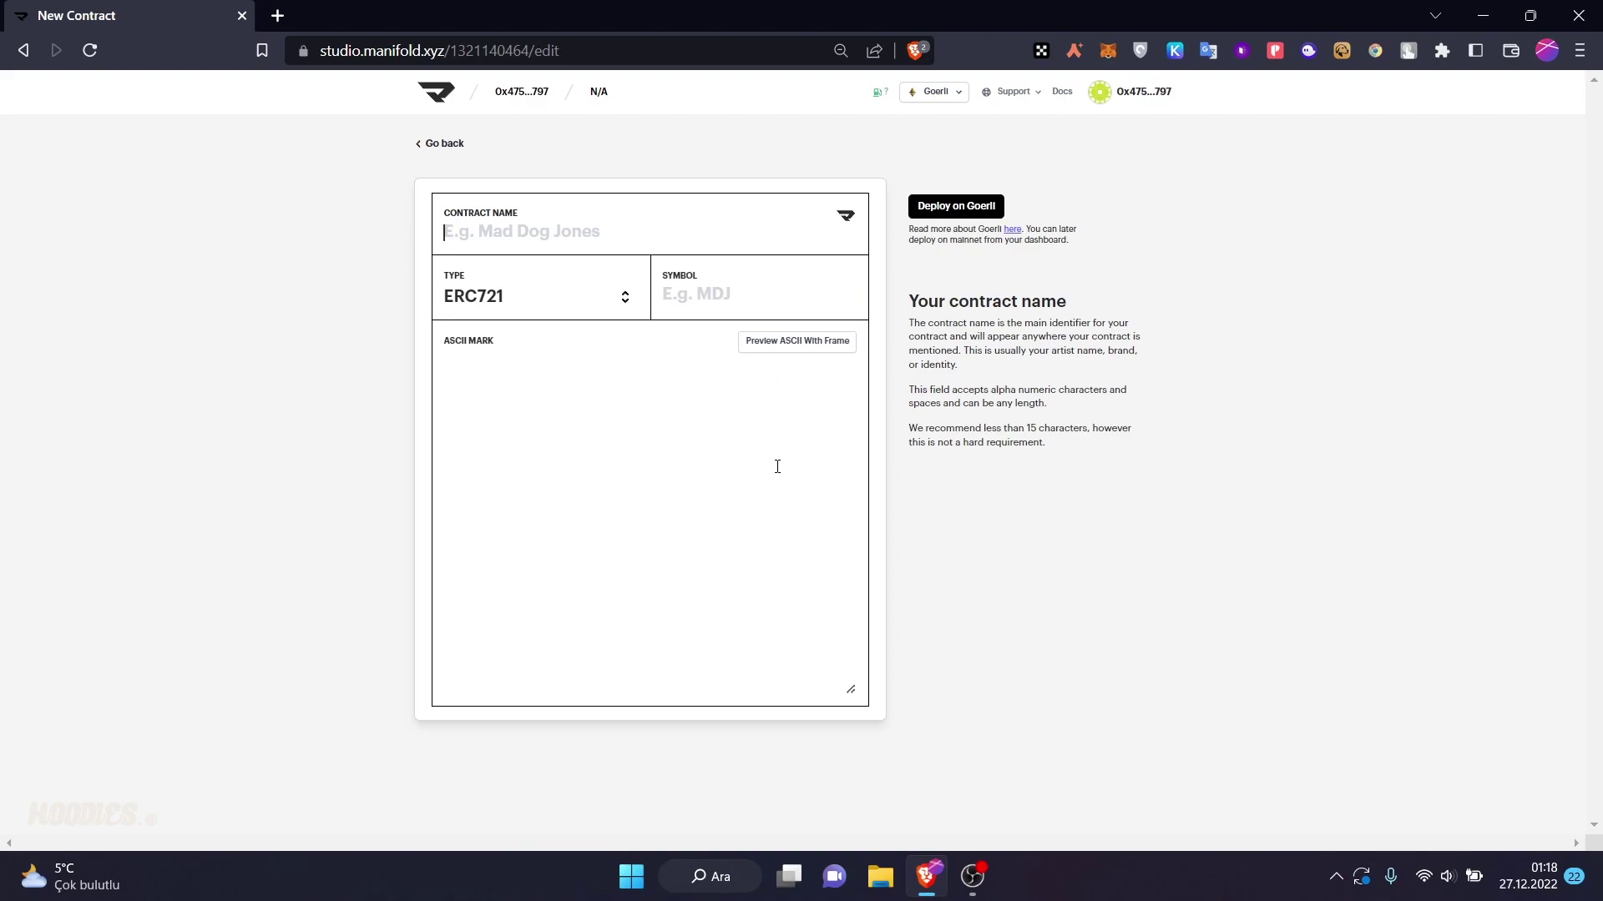
click(571, 303)
click(551, 297)
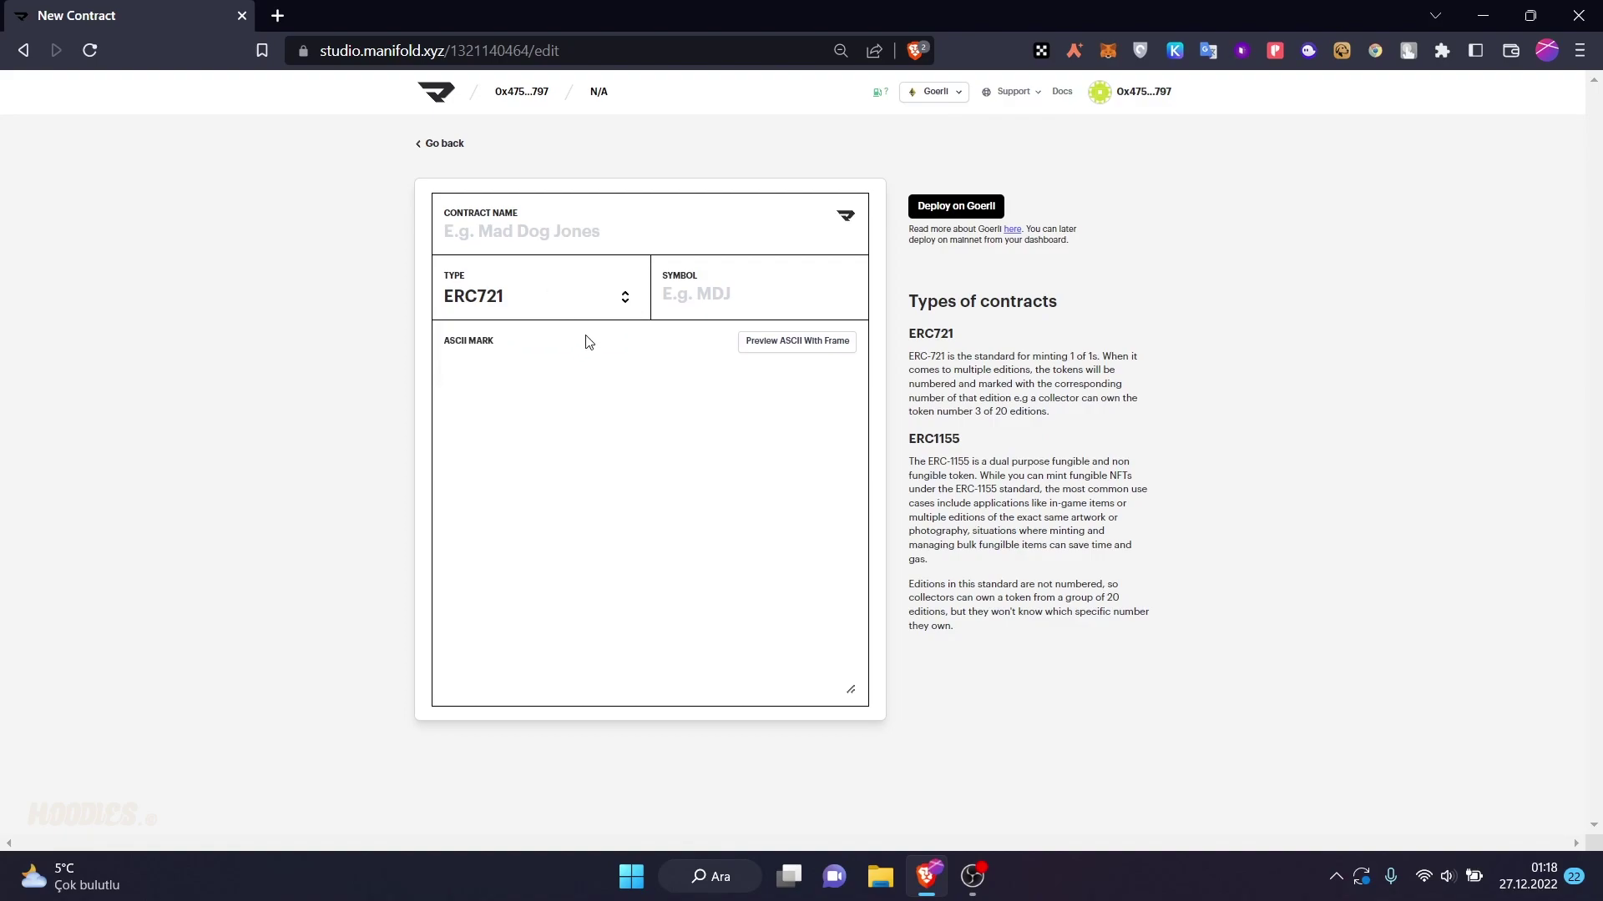
click(585, 235)
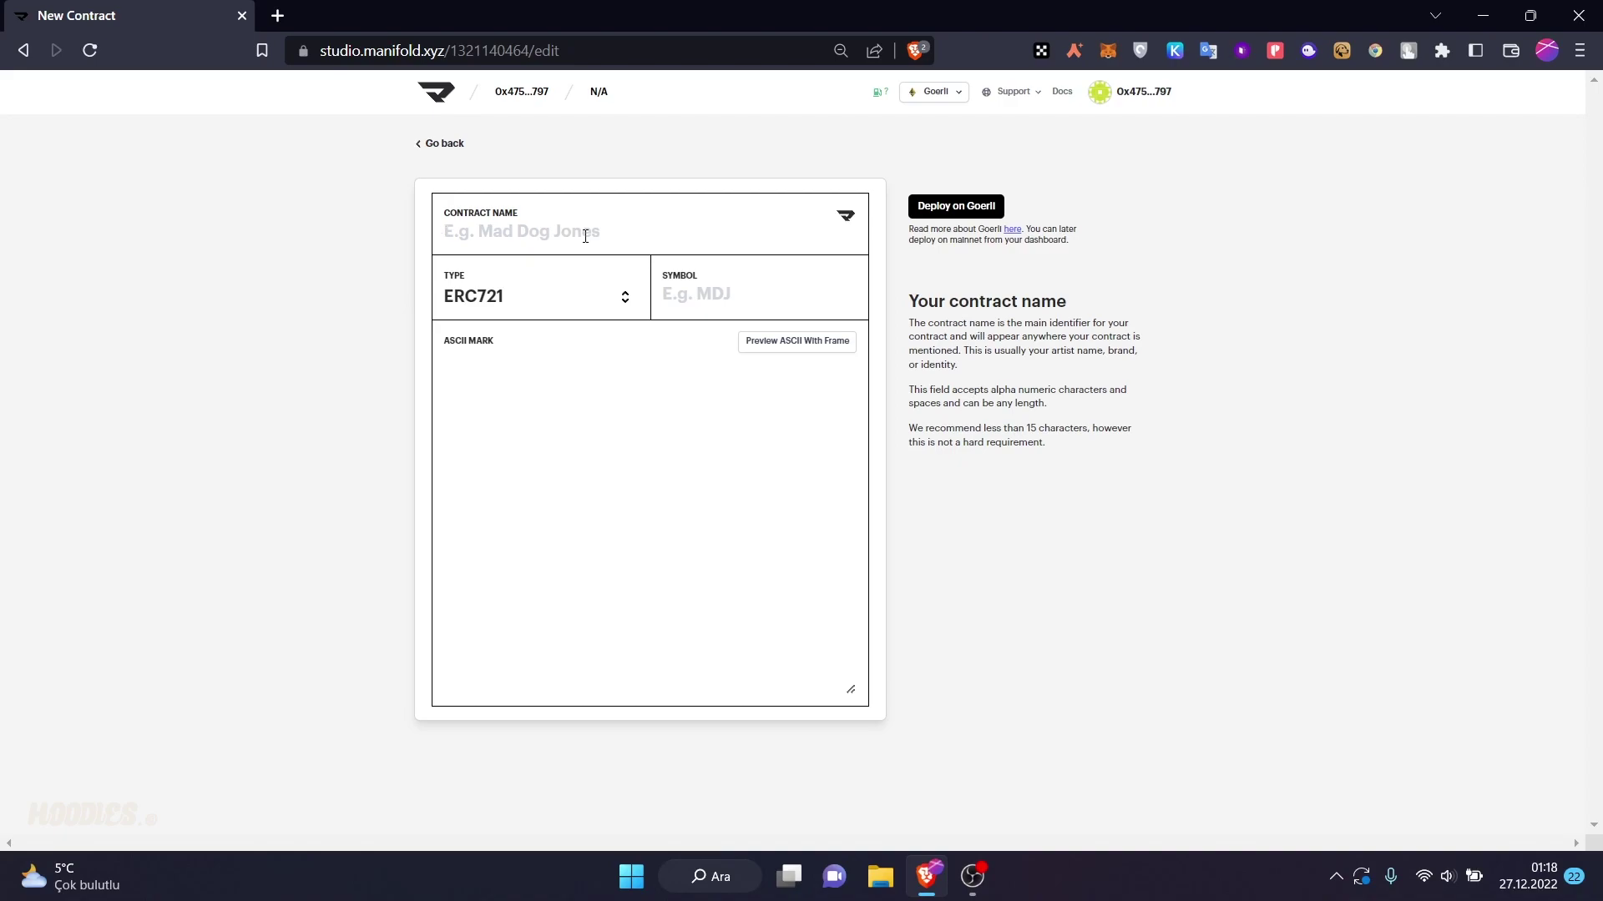
text(New Big NFT)
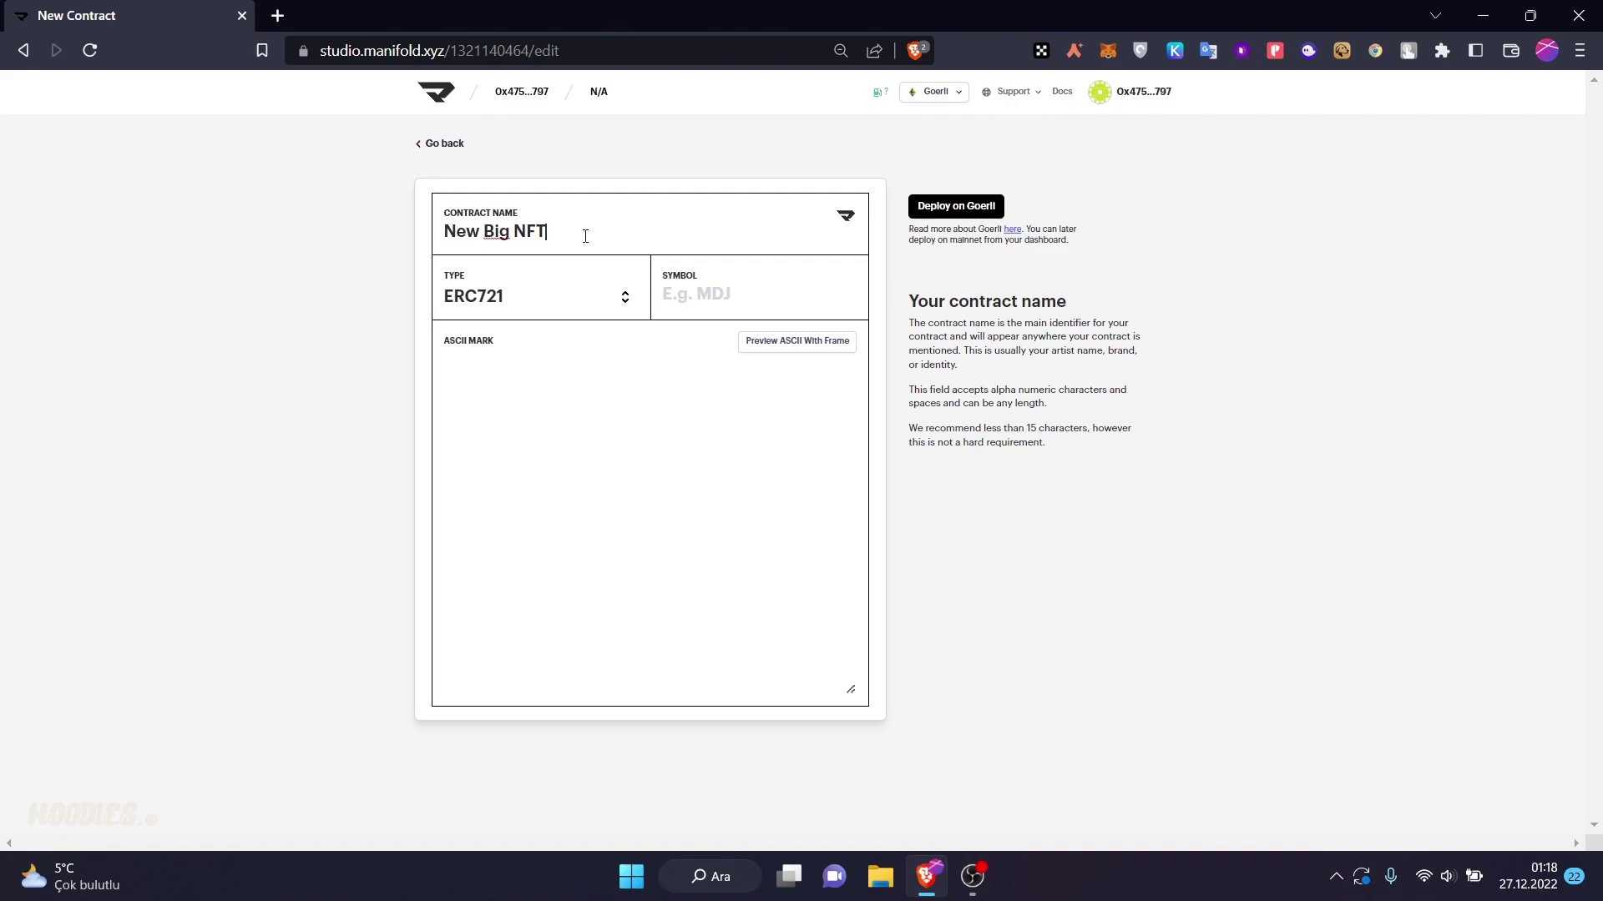
click(700, 296)
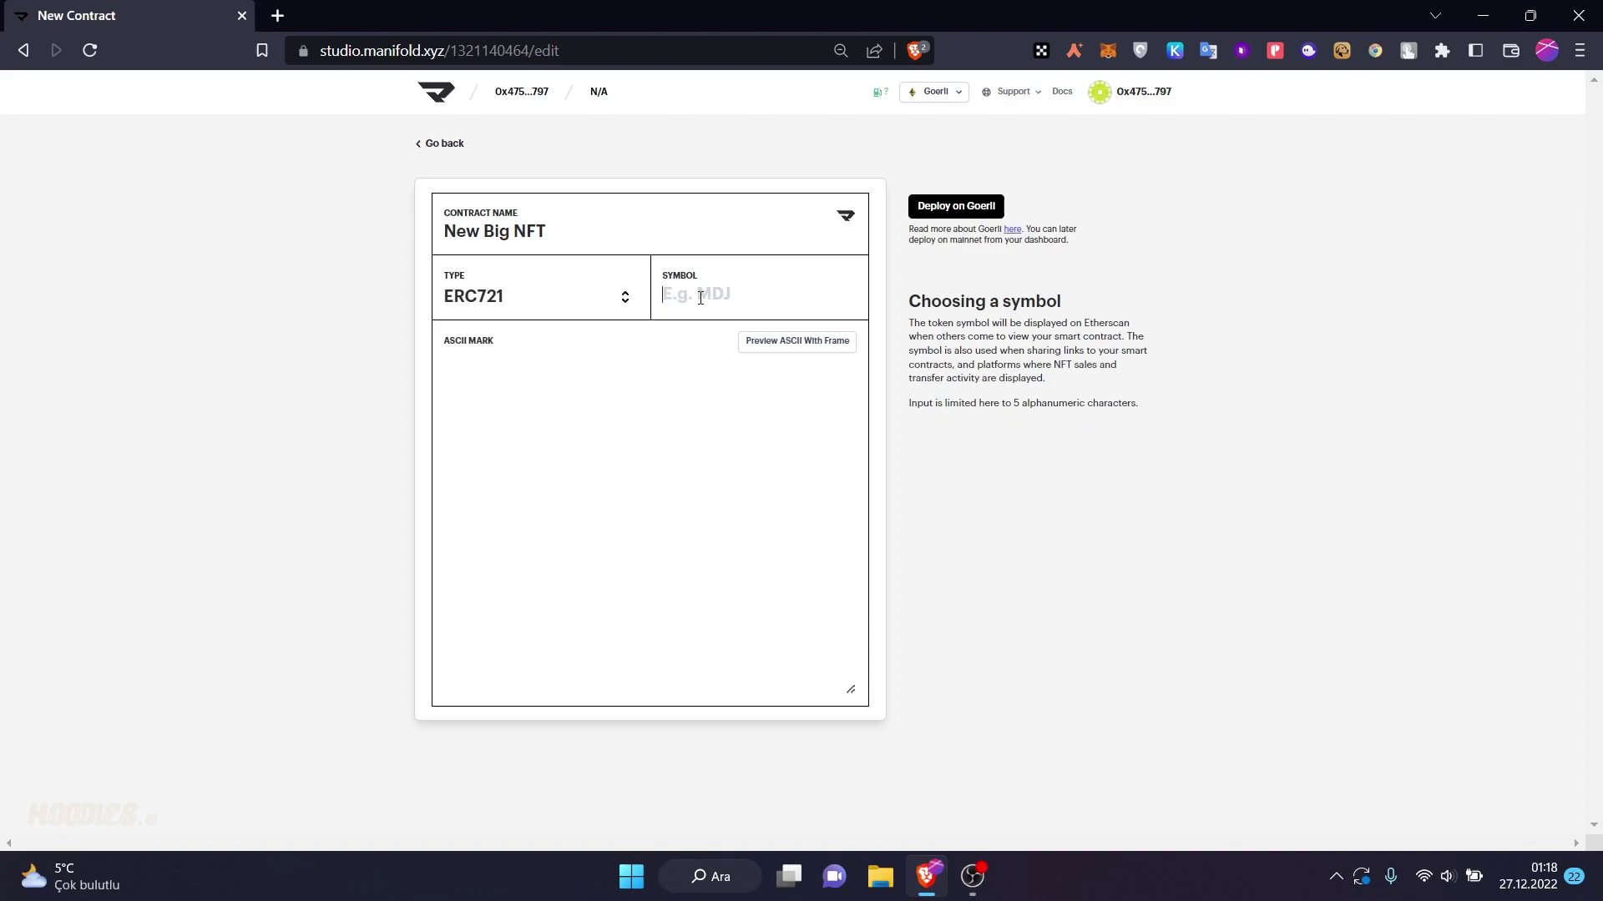
text(NBN)
click(689, 372)
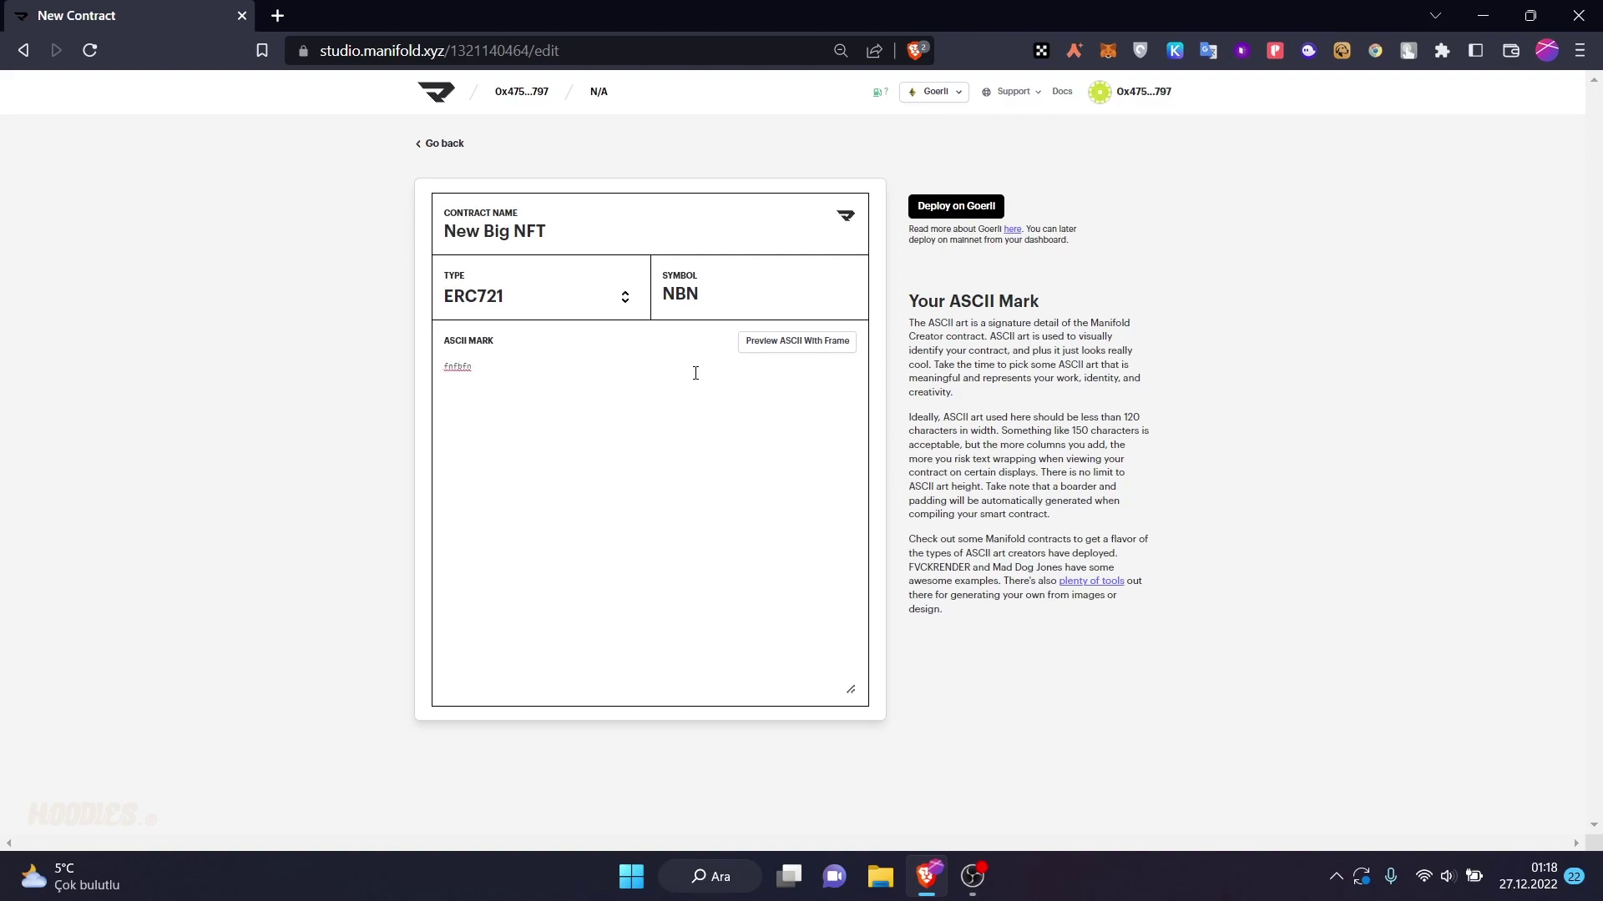
- Enter '3' as the ASCII mark, preview it framed, then deploy to Goerli
text(34)
click(800, 340)
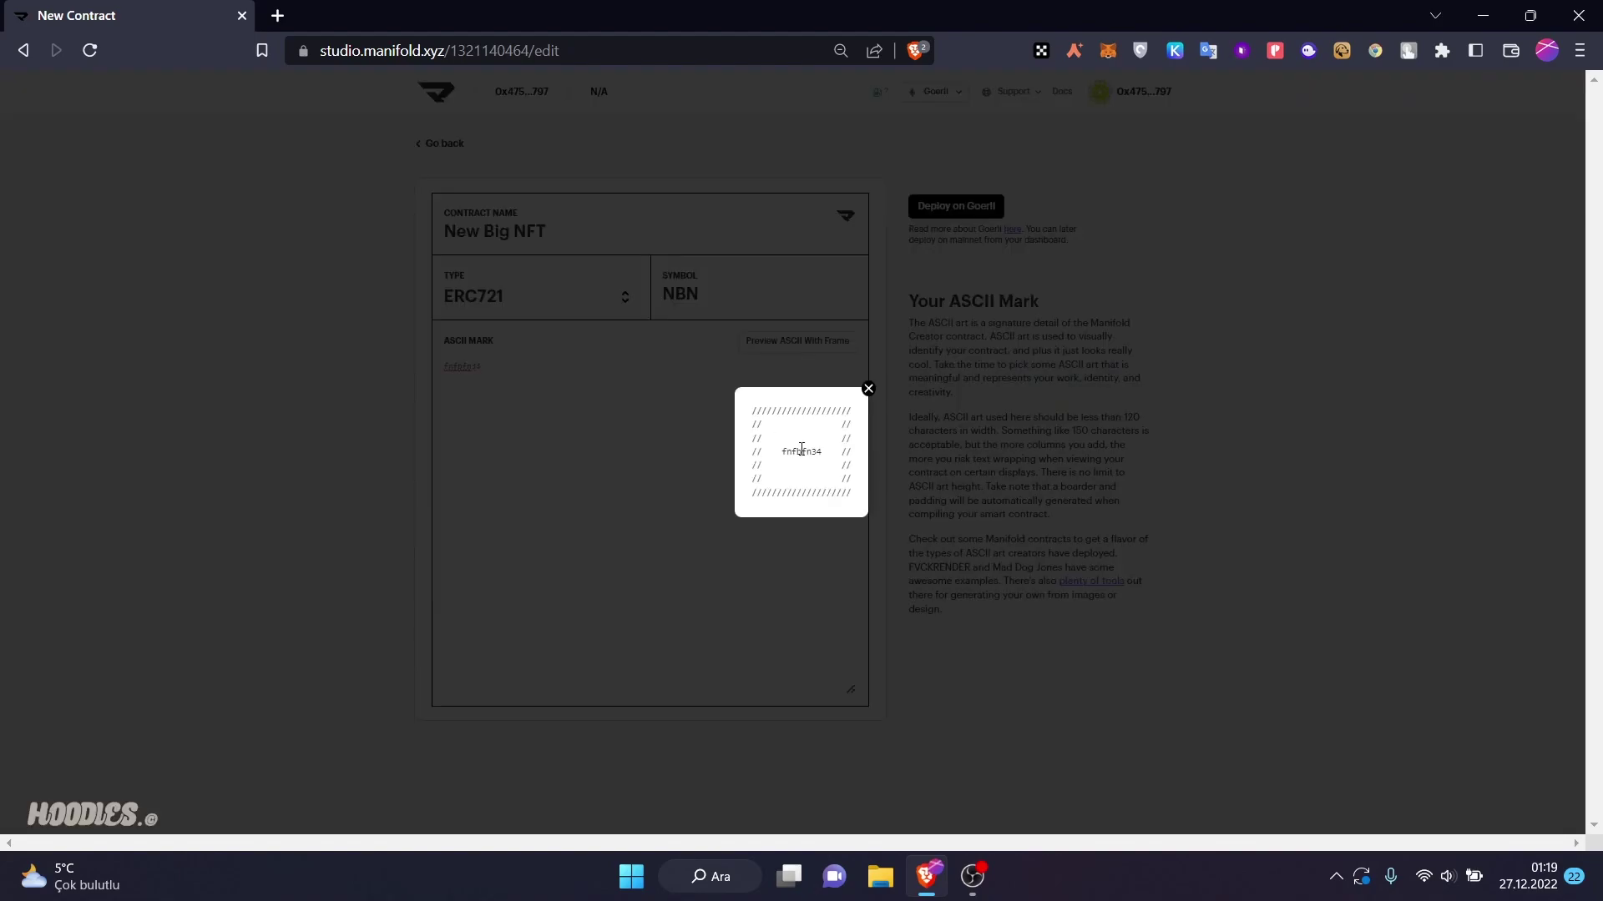
click(878, 414)
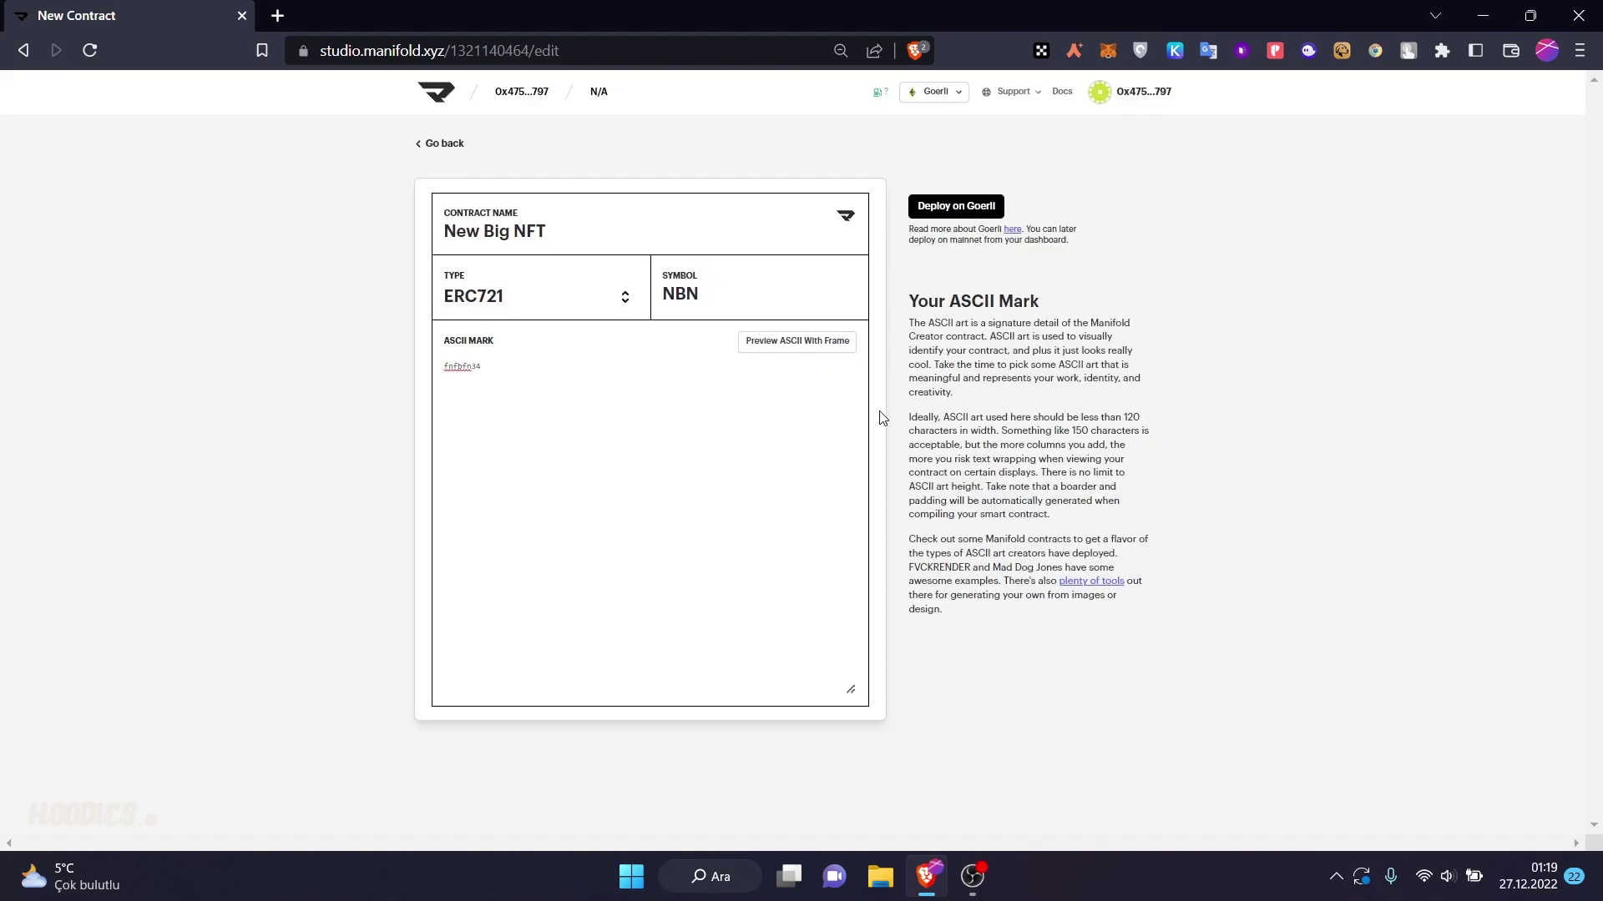
click(938, 208)
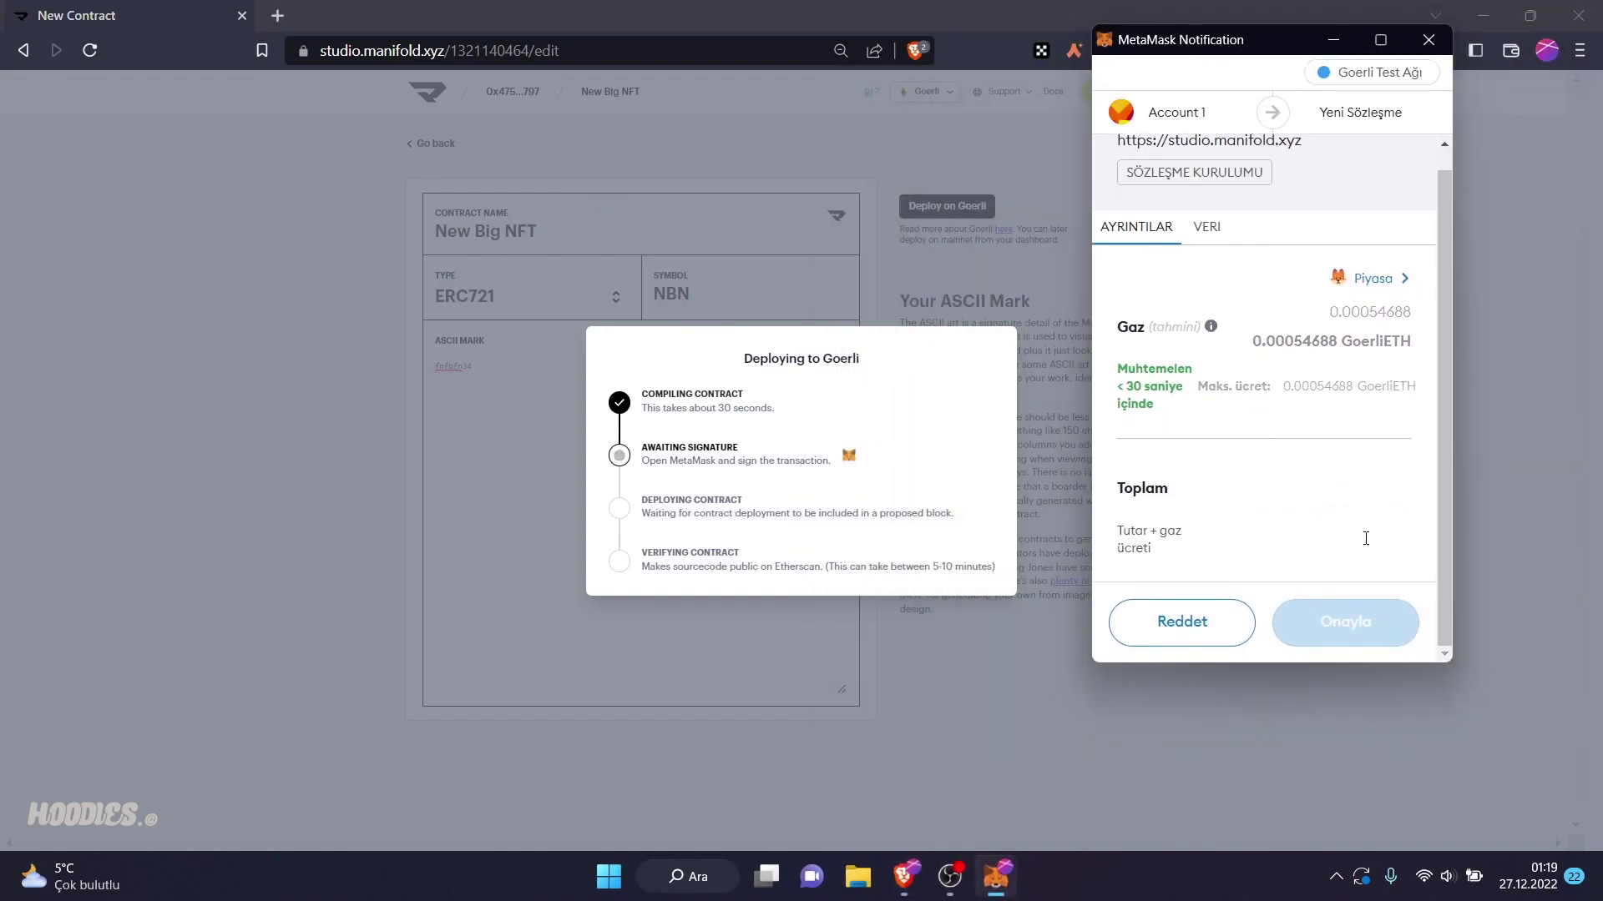
- Approve the Goerli deployment transaction in MetaMask and go to the contract dashboard
click(1344, 621)
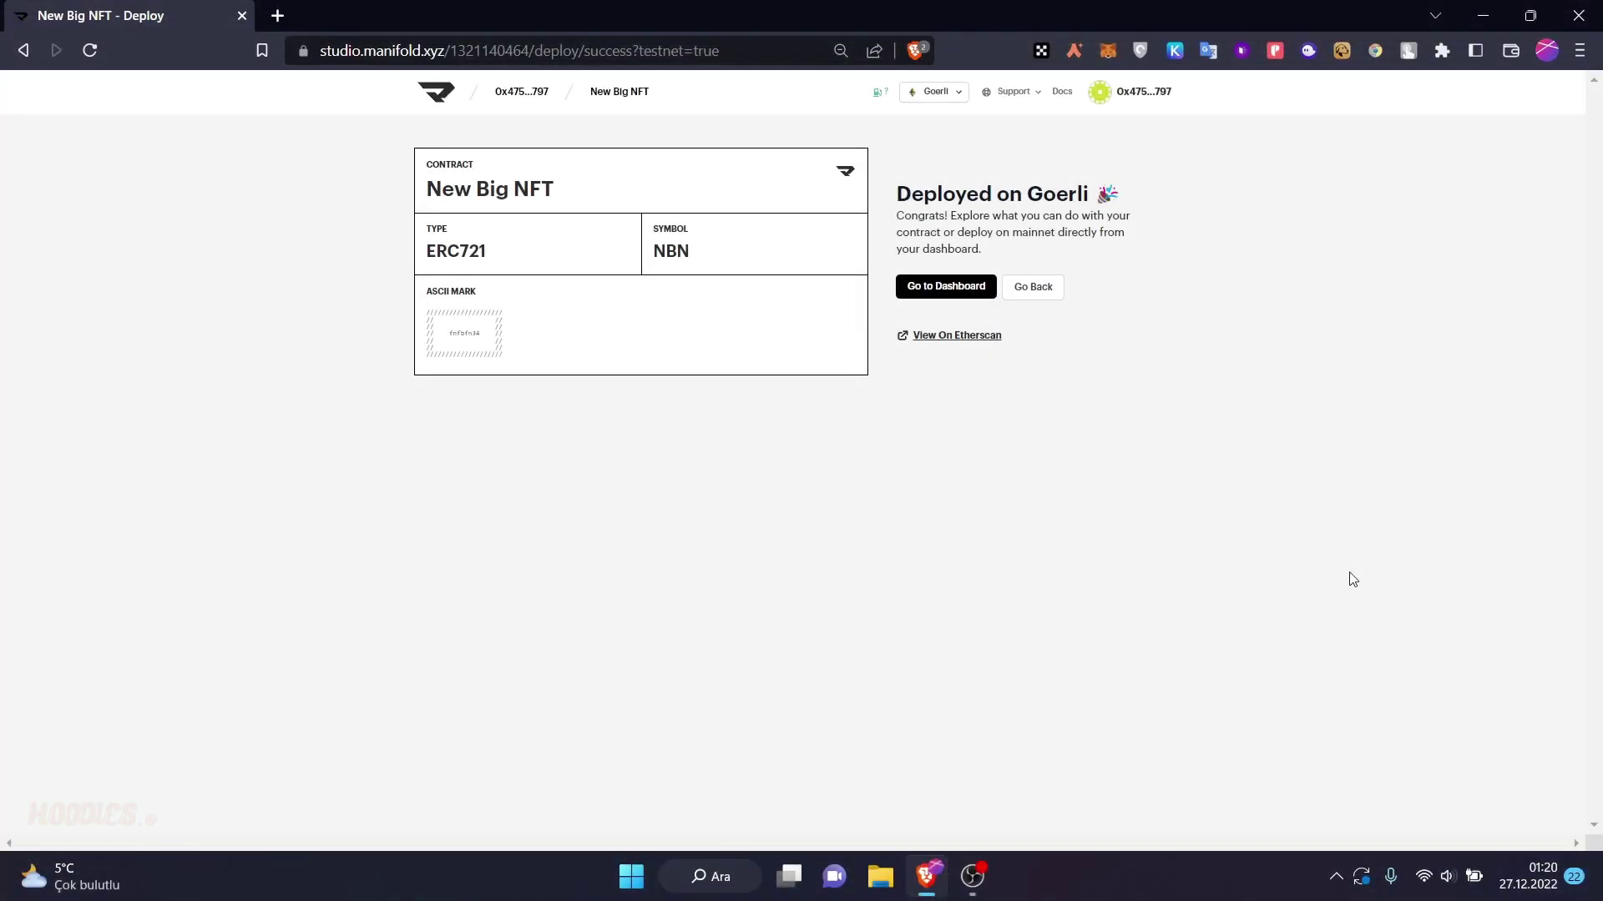
click(950, 303)
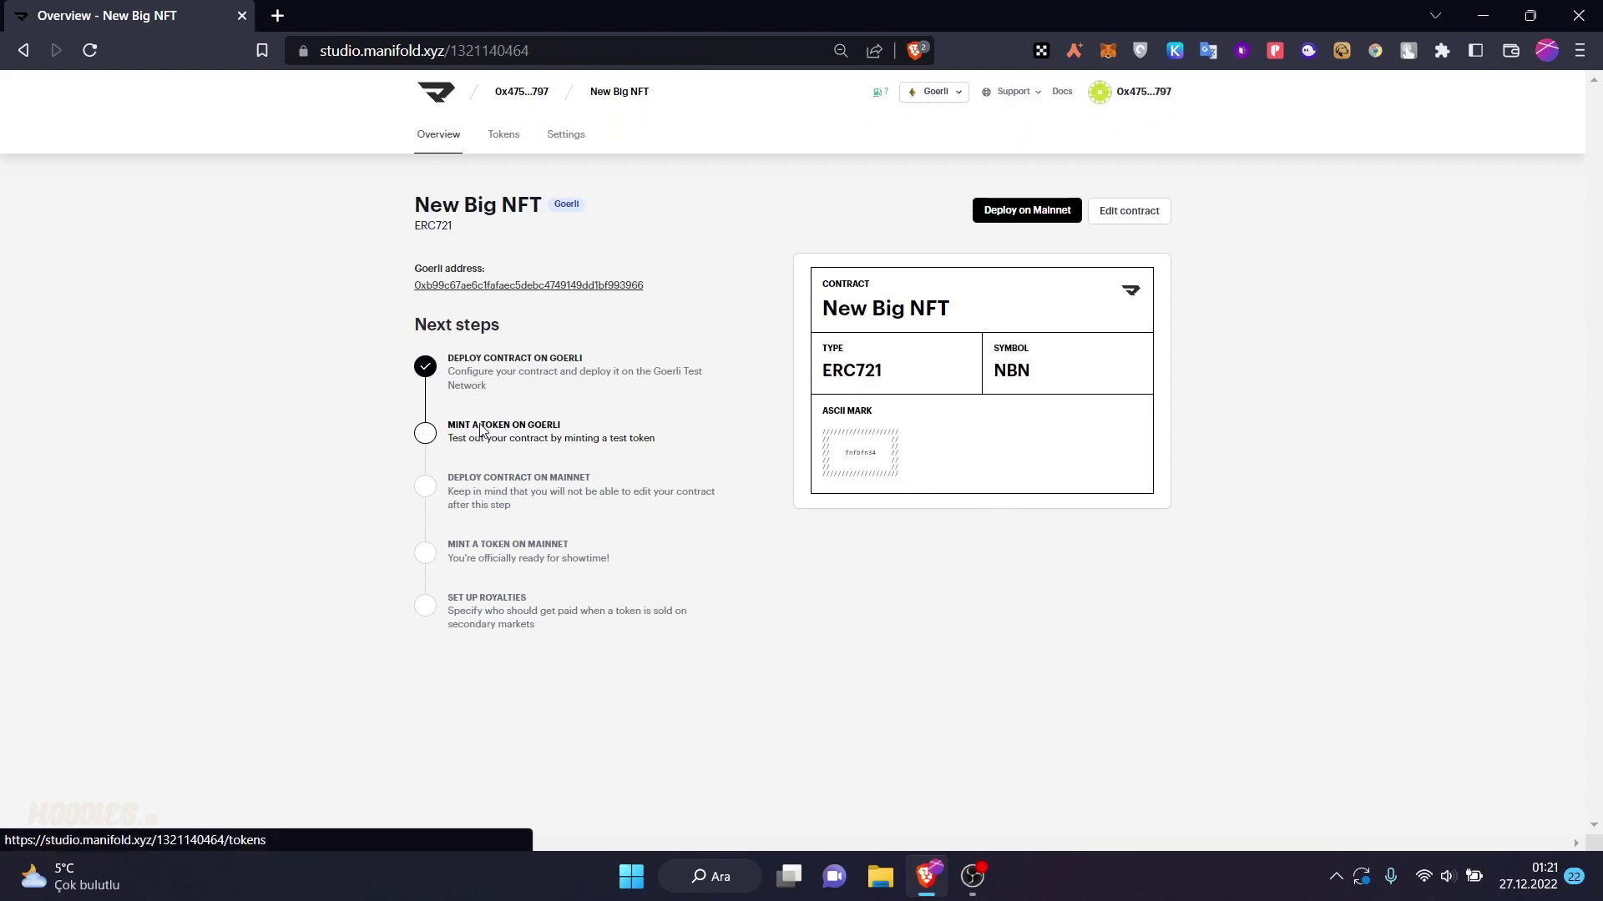
- Create a single-token draft for New Big NFT and select the DALL-E PNG as artwork
click(481, 431)
click(24, 50)
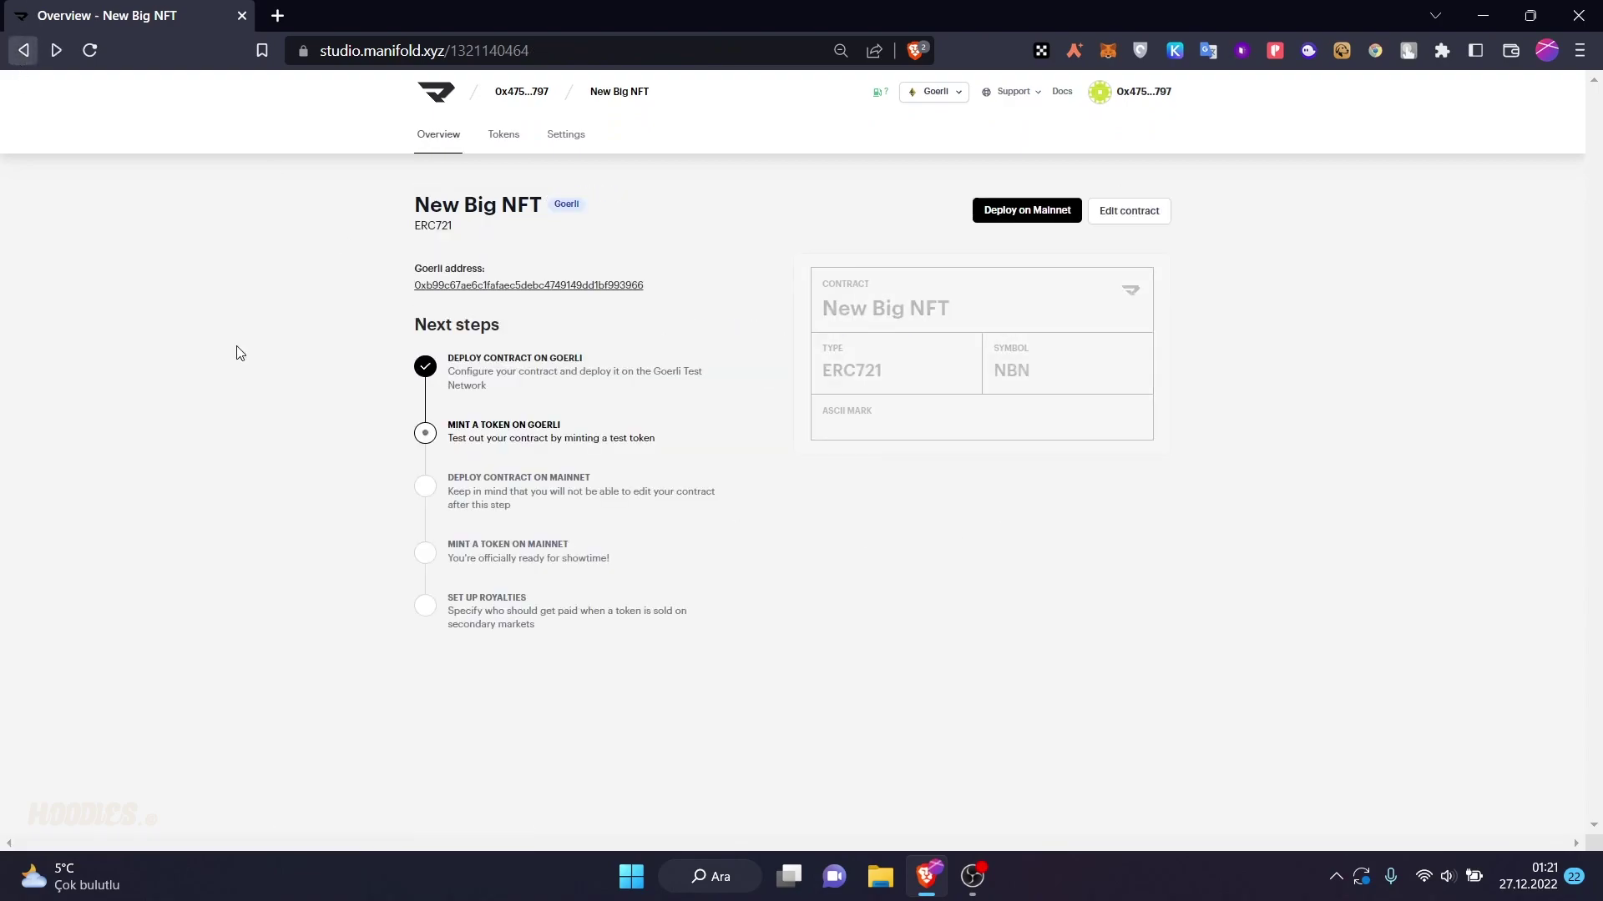
click(465, 432)
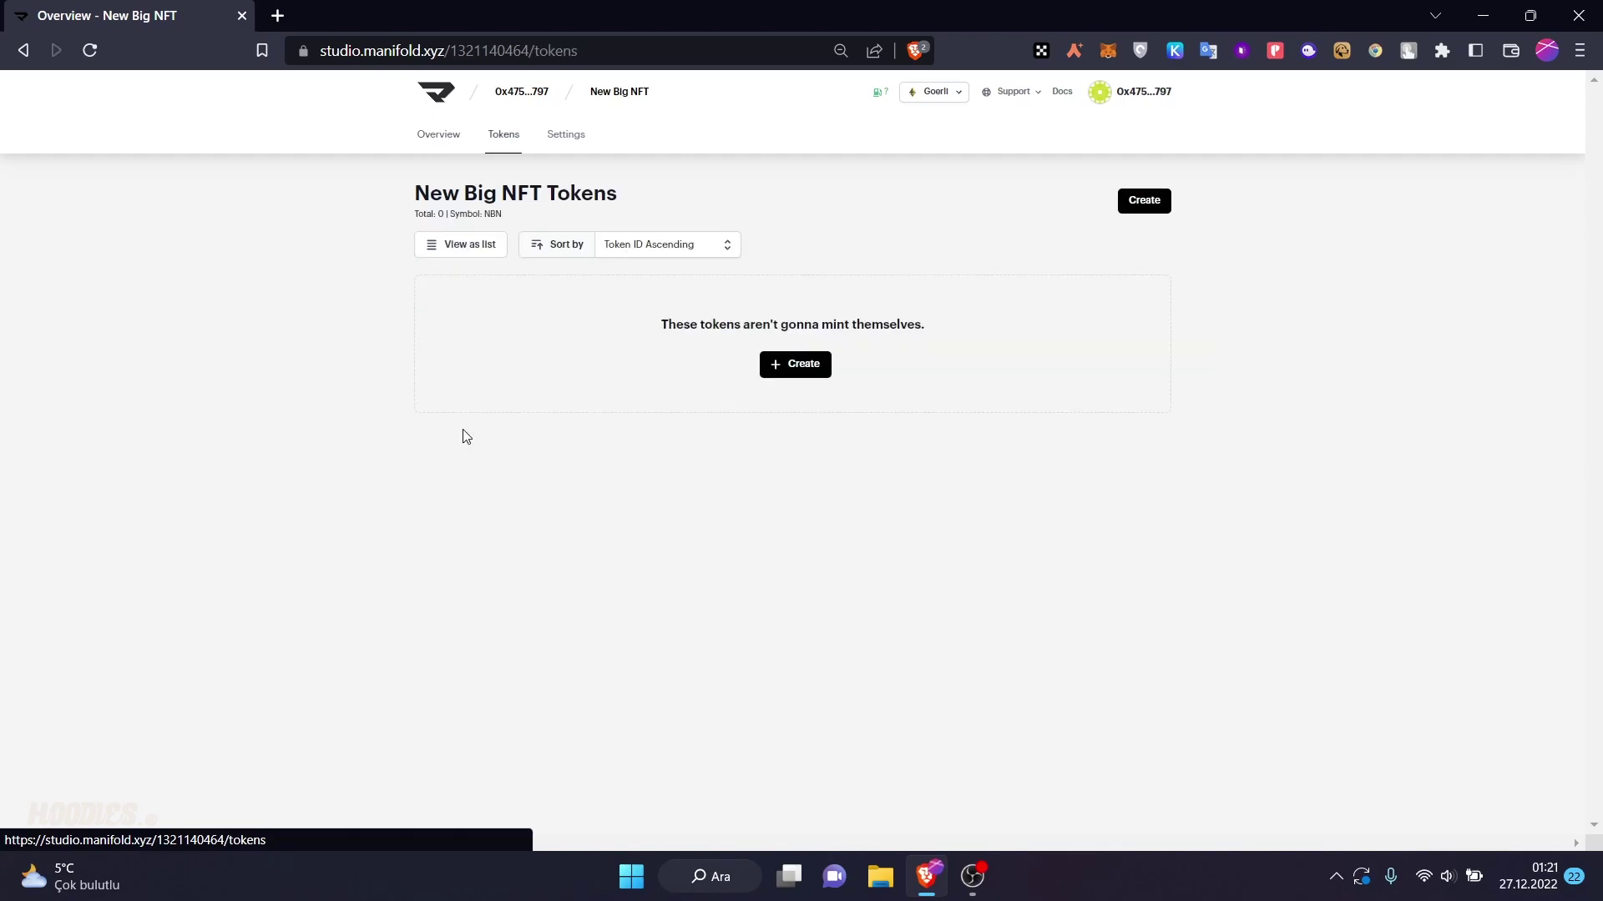
click(807, 373)
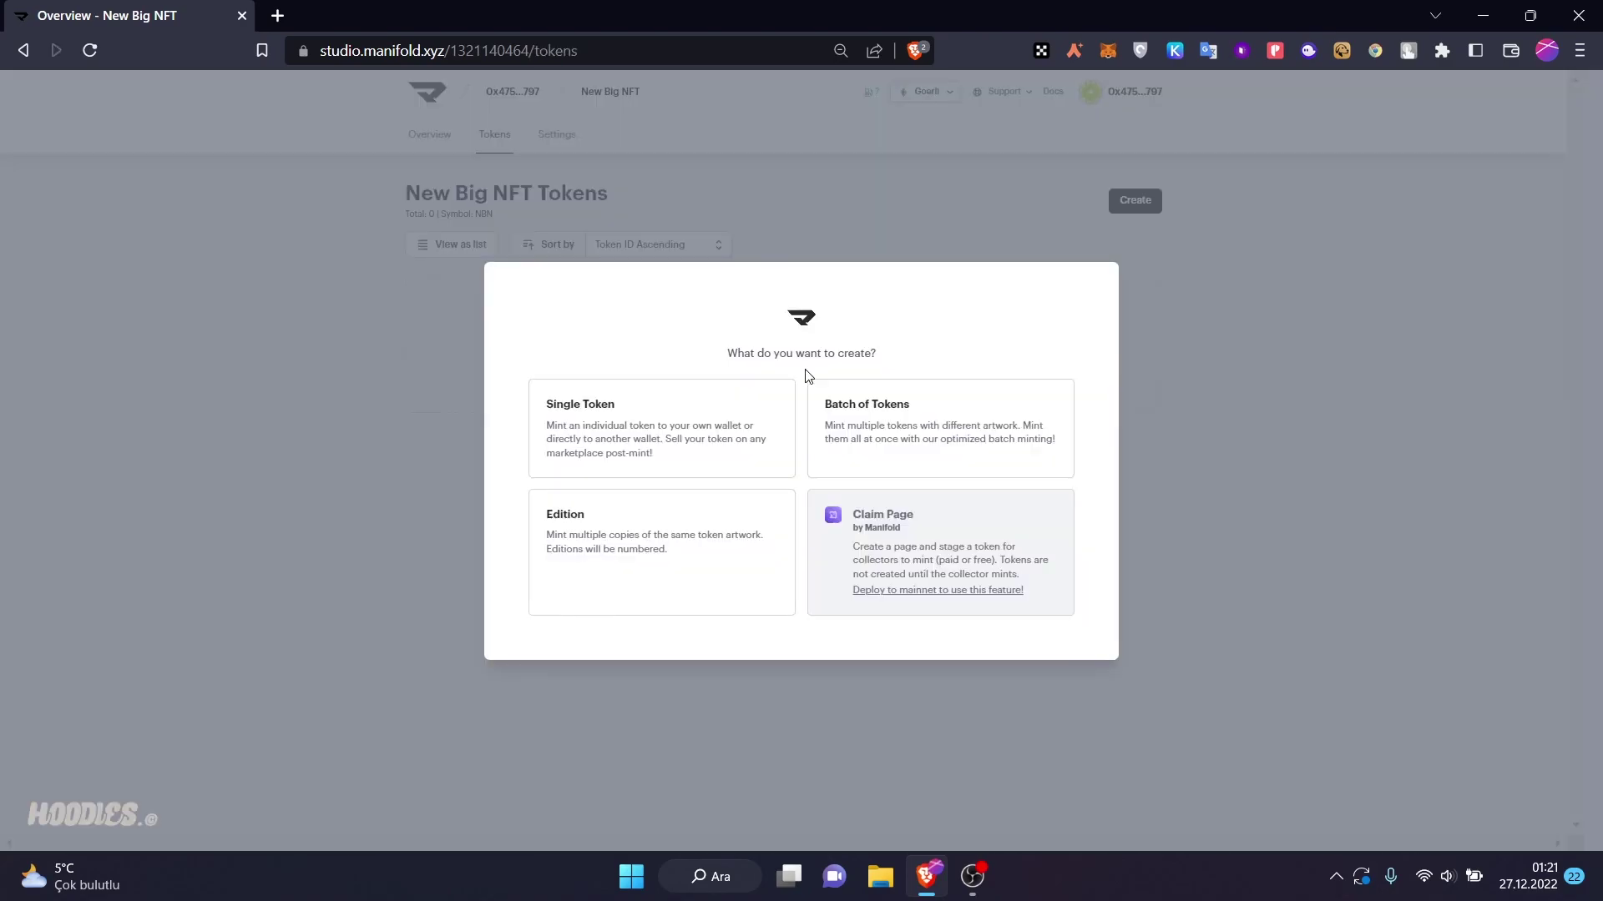
click(641, 413)
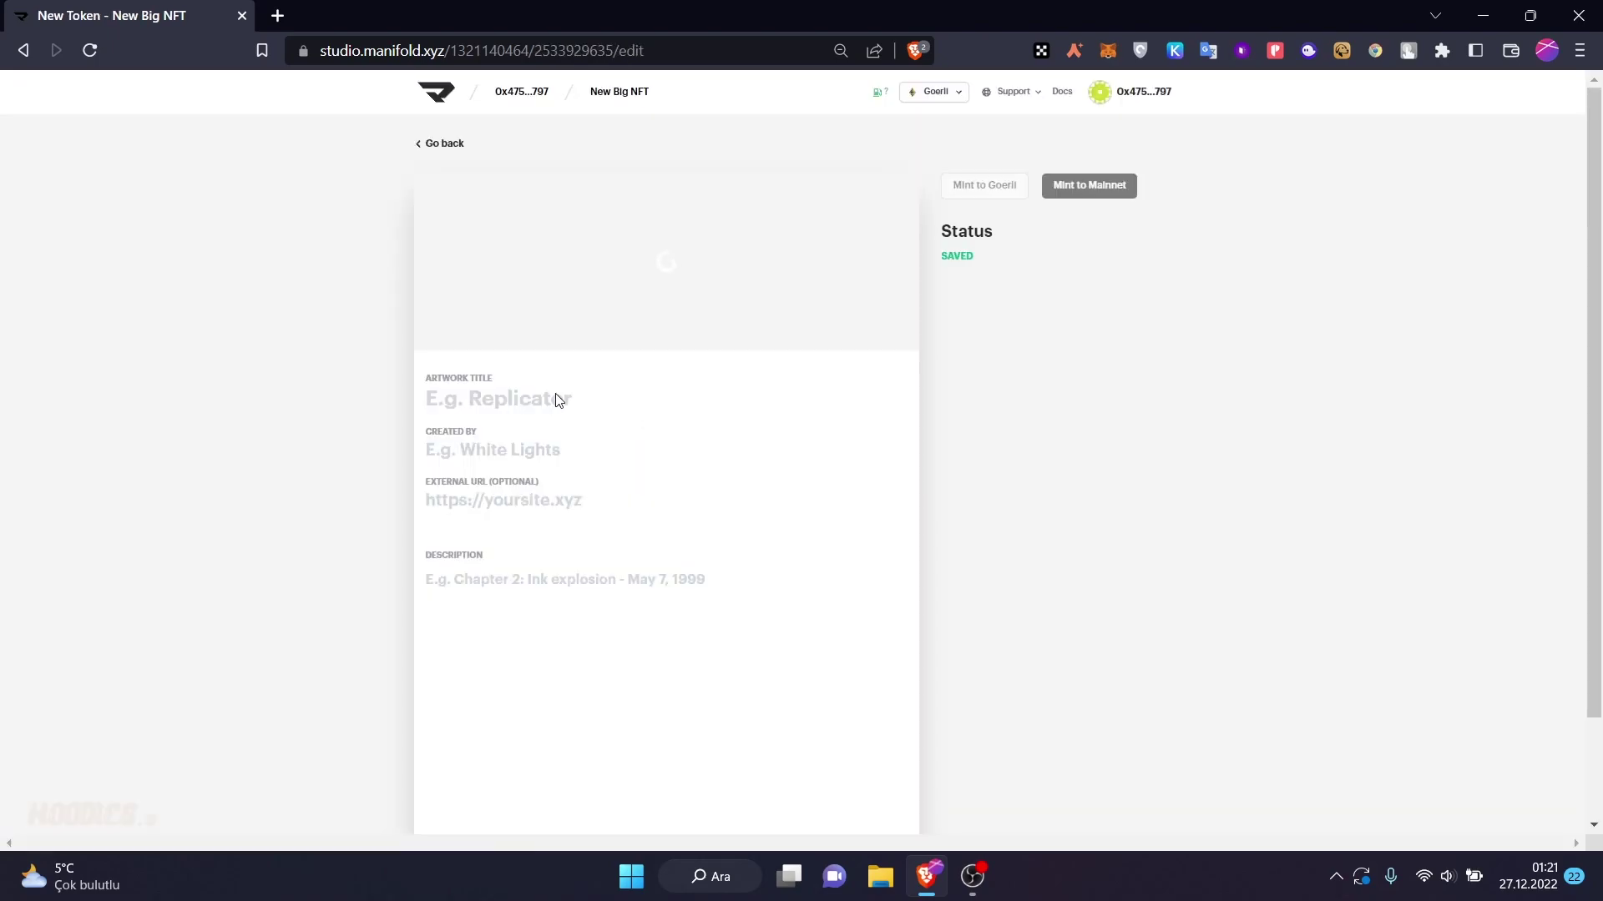
scroll(555, 376, up, 3)
click(569, 399)
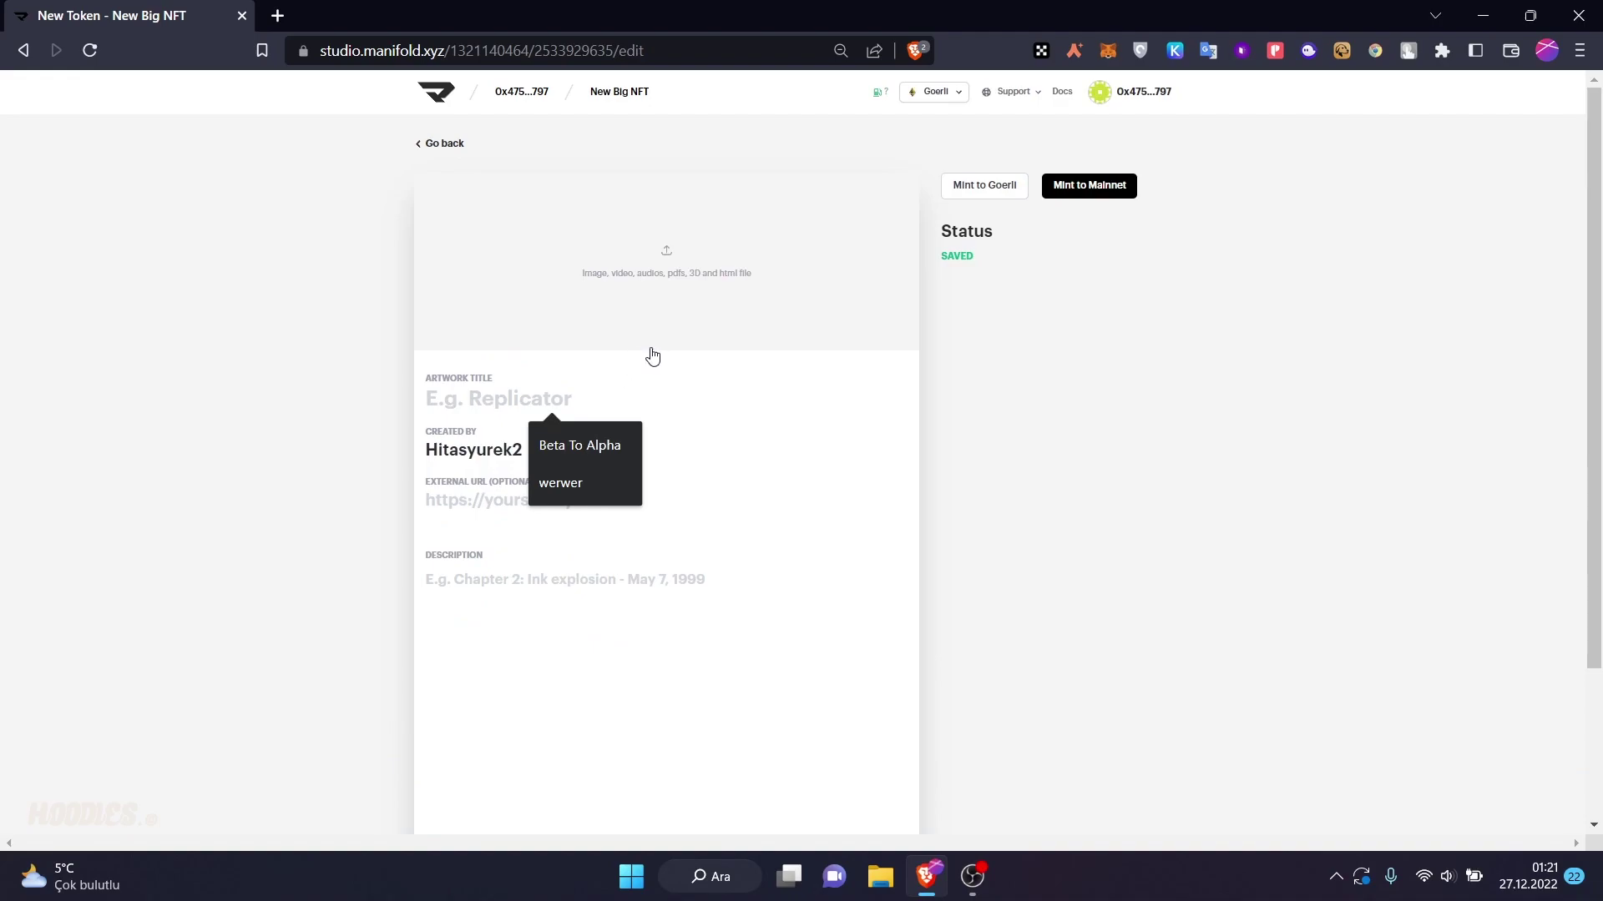
click(666, 284)
click(555, 408)
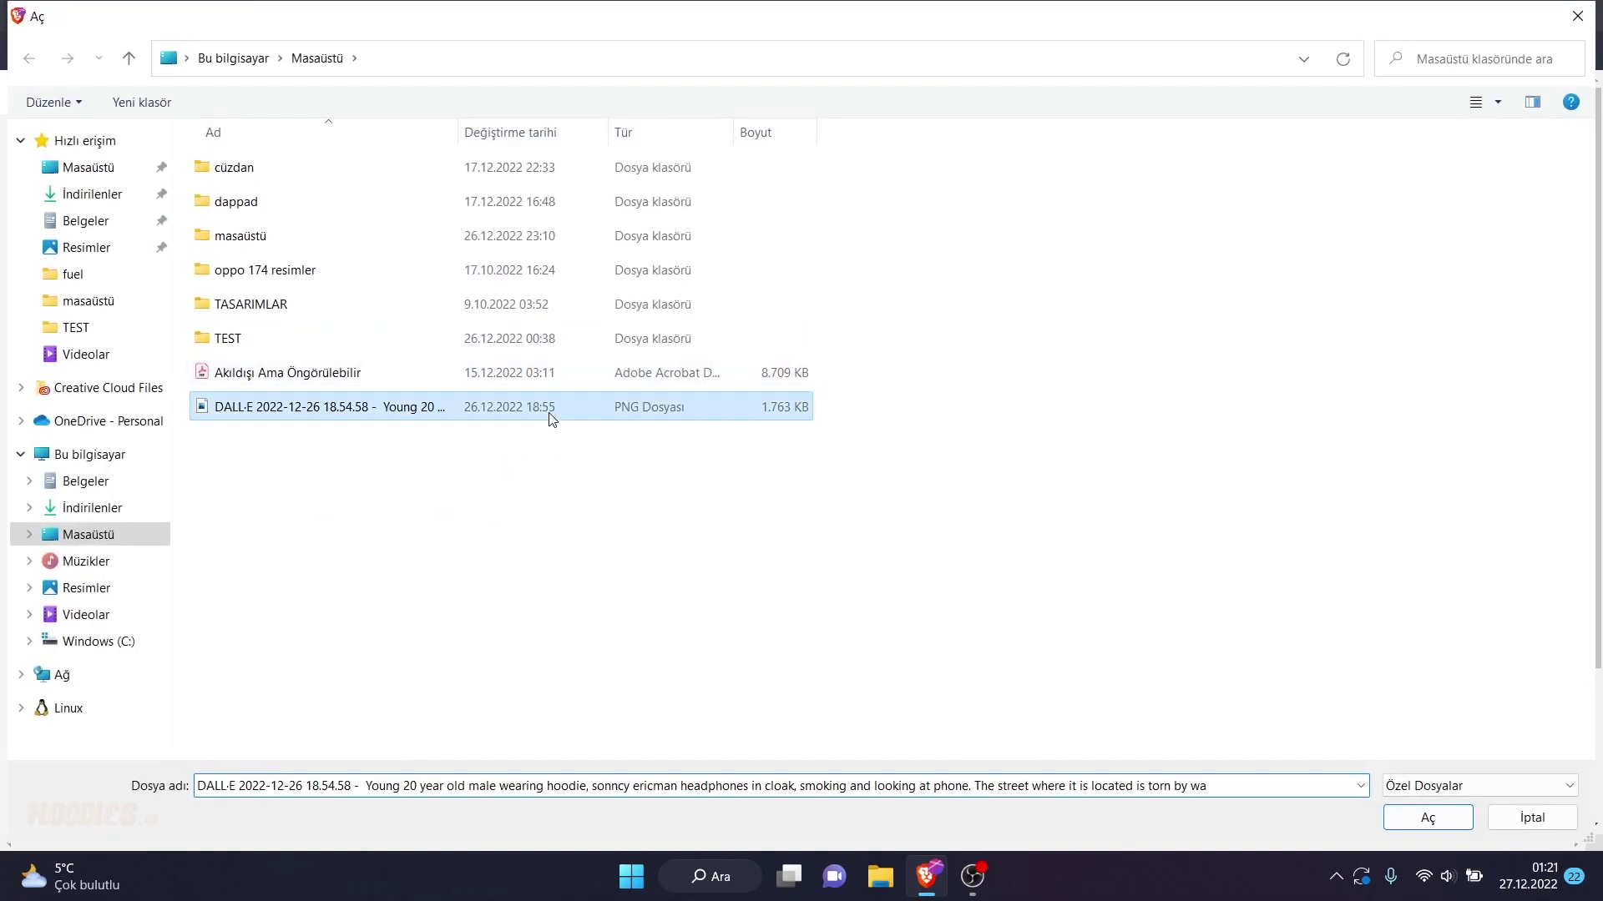
- Upload the chosen image and title the token 'Peak Boy'
click(1427, 818)
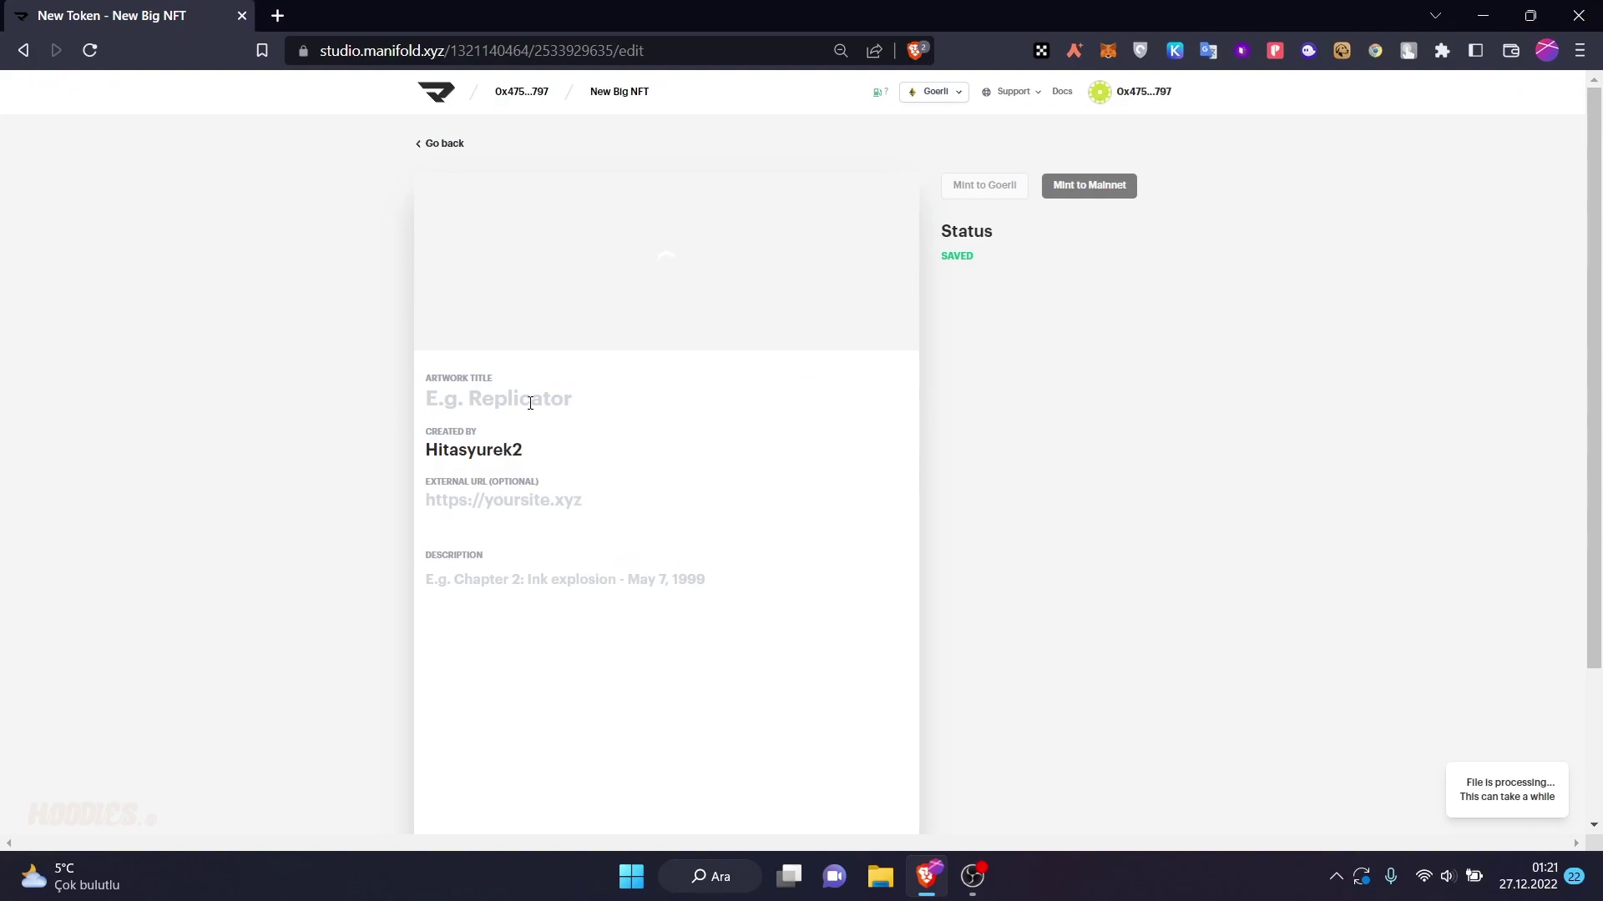
click(530, 402)
text(Peake)
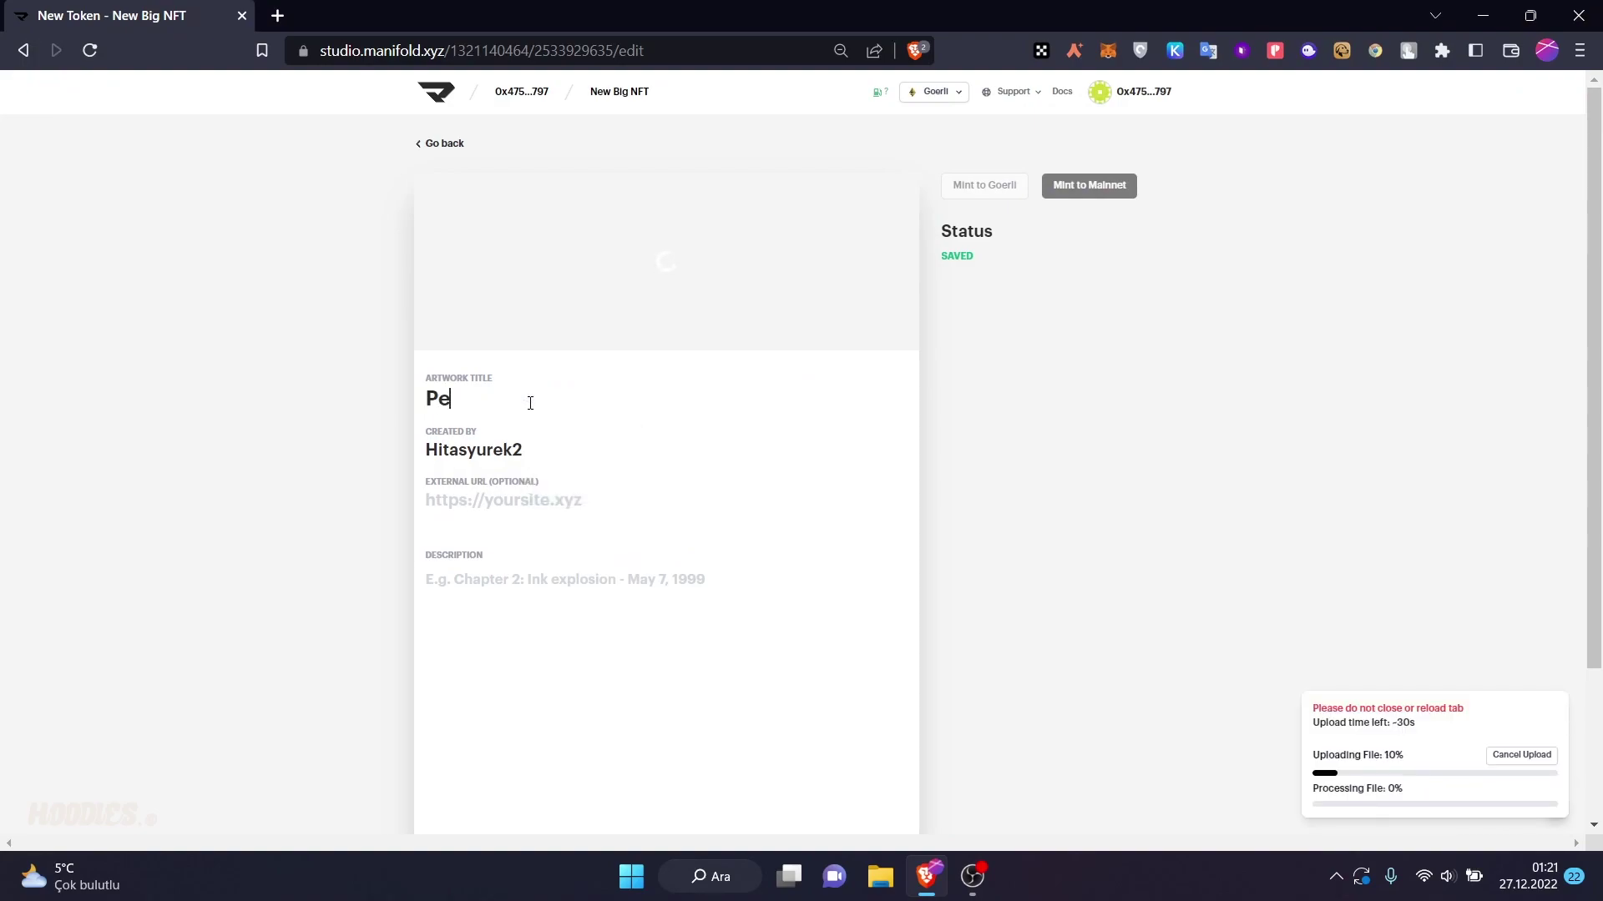
key(BackSpace)
text(Boy)
key(Tab)
key(Tab)
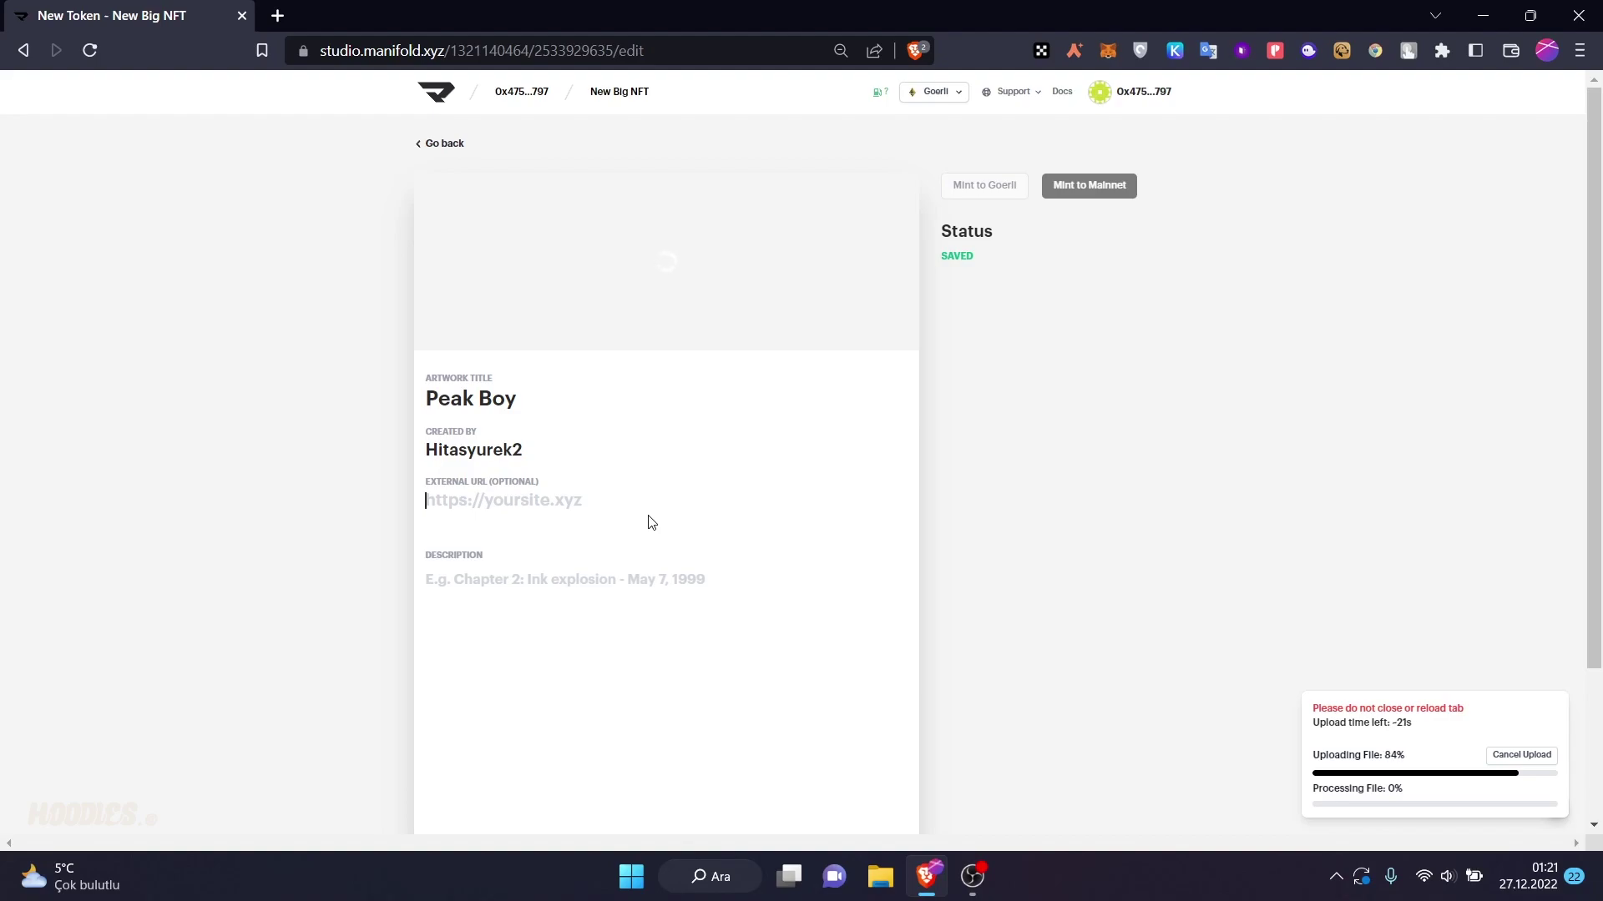
- Enter the description 'Just a peak boy'
click(572, 562)
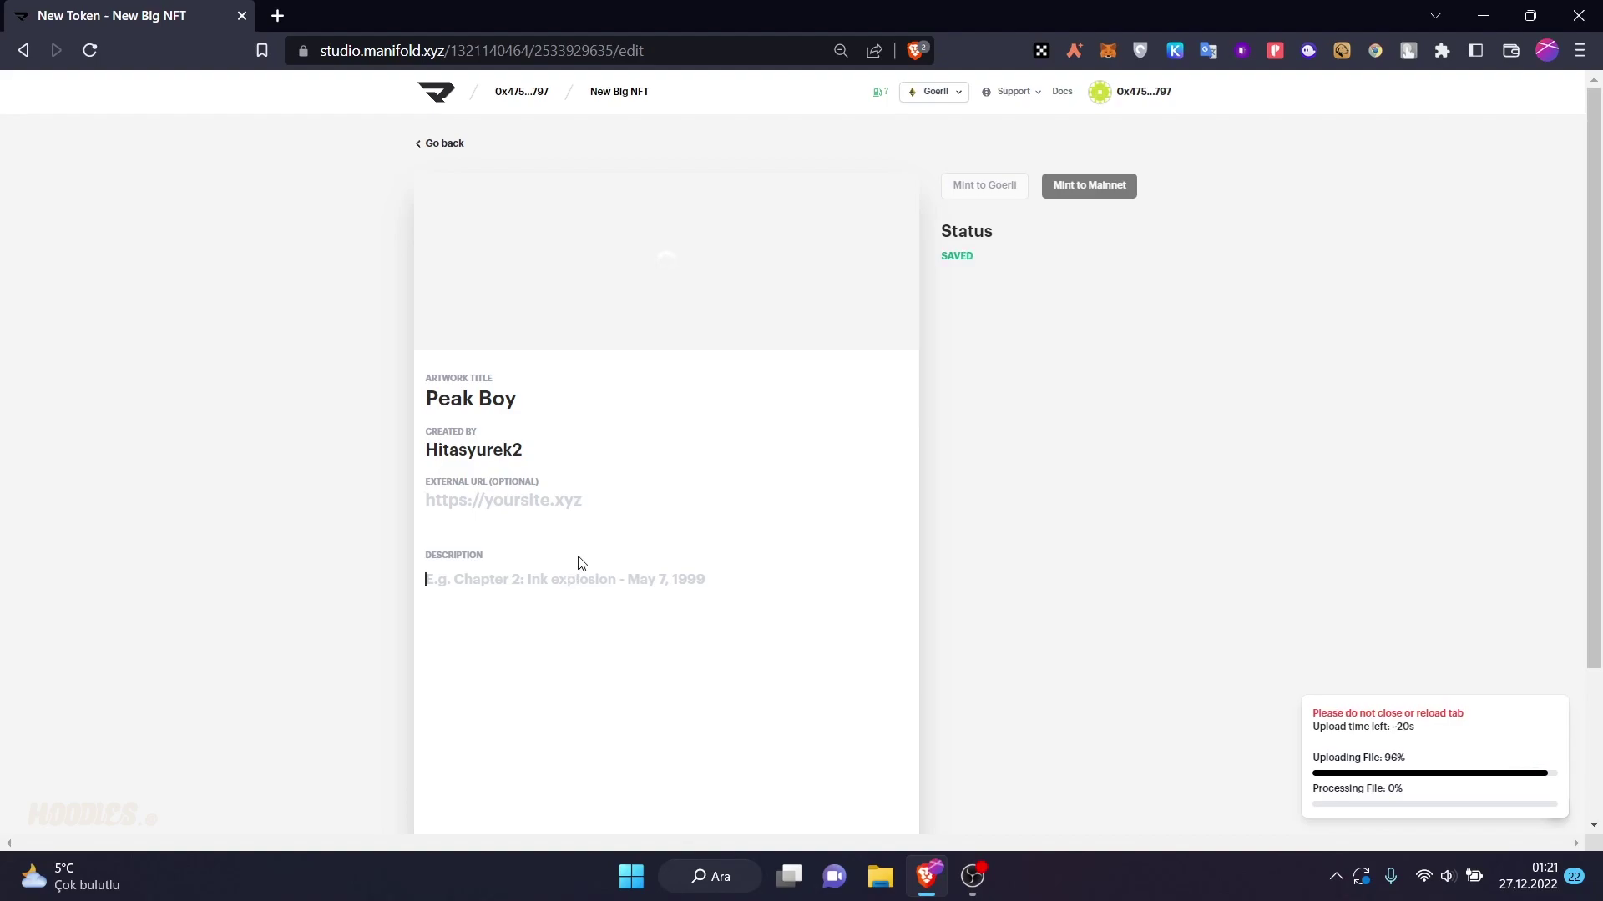
scroll(580, 553, down, 1)
scroll(583, 553, down, 1)
scroll(583, 551, up, 3)
scroll(595, 555, down, 4)
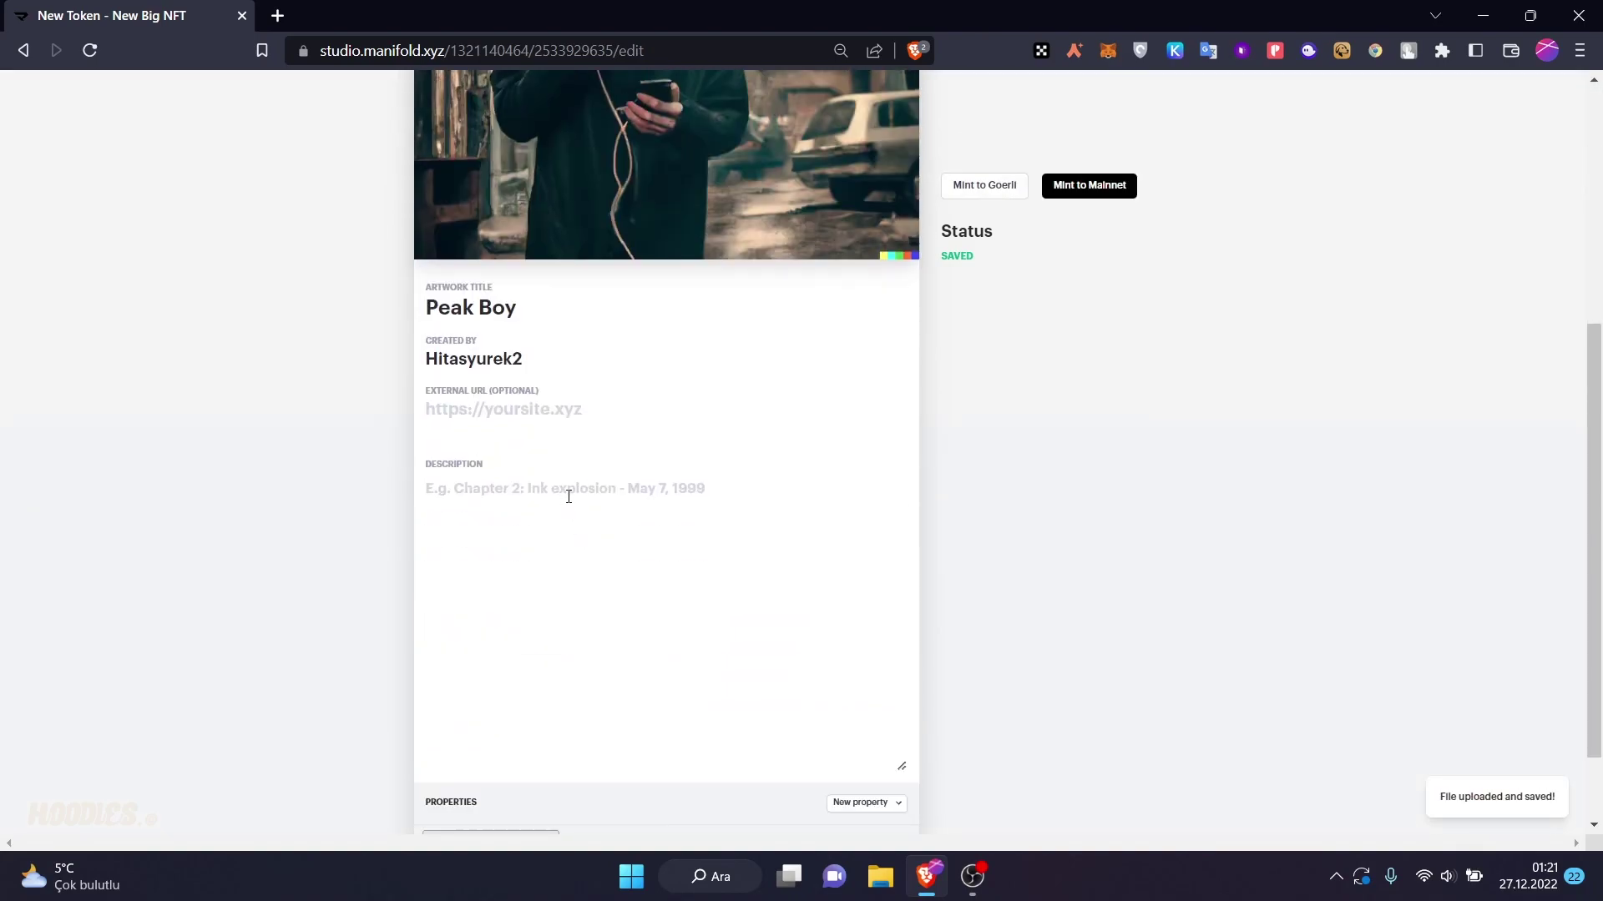
text(Just )
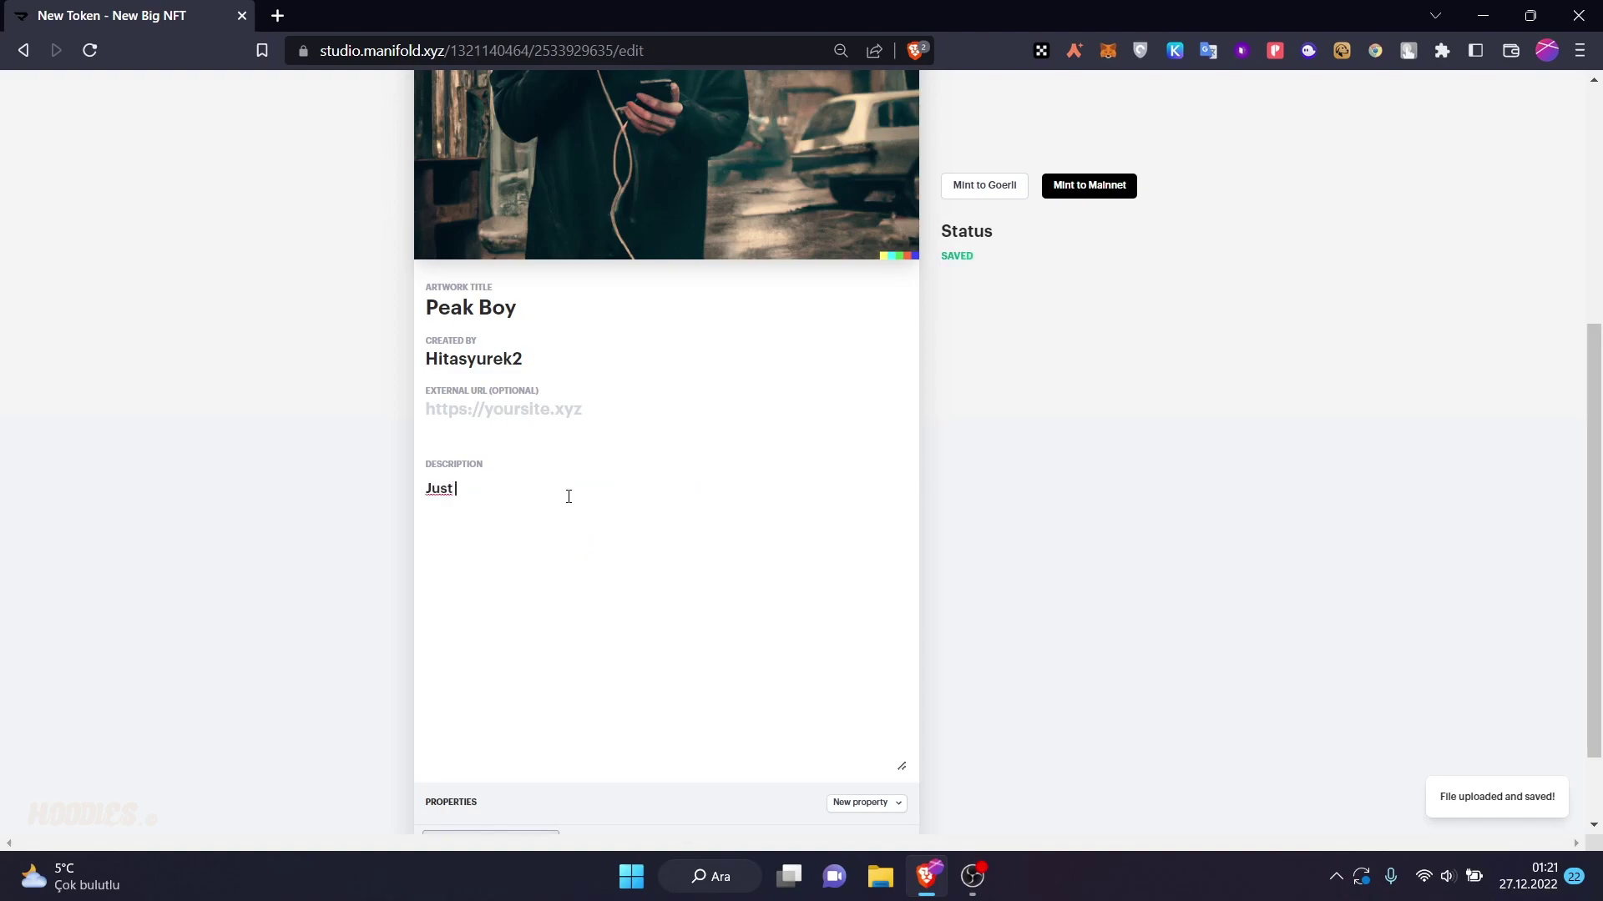
text(a peak boy)
scroll(571, 496, up, 5)
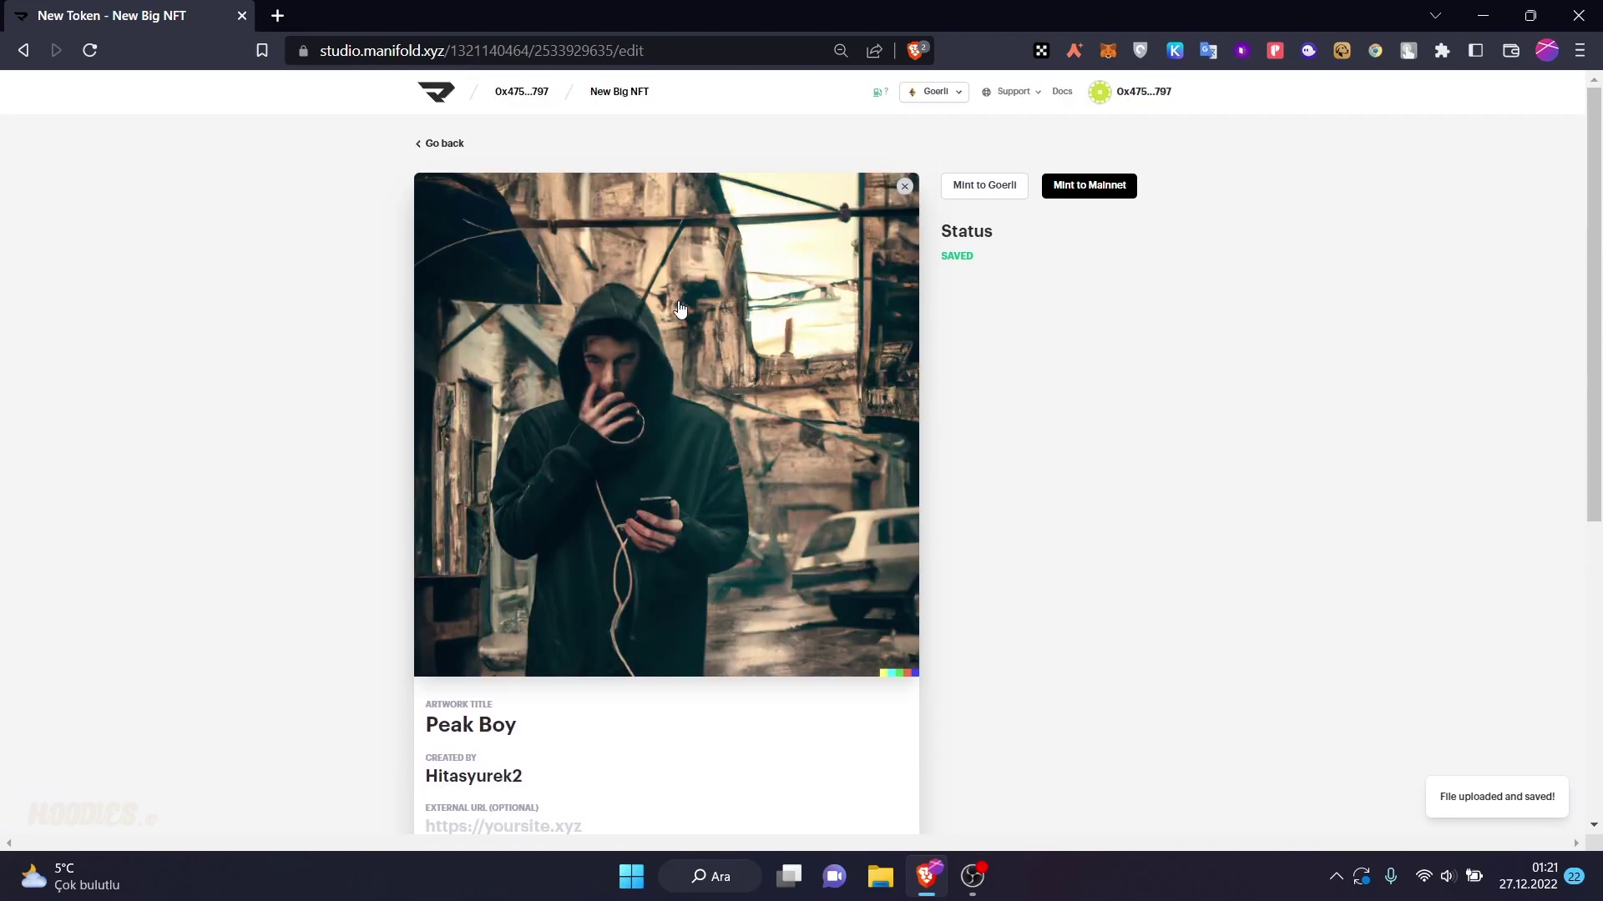
scroll(684, 325, down, 2)
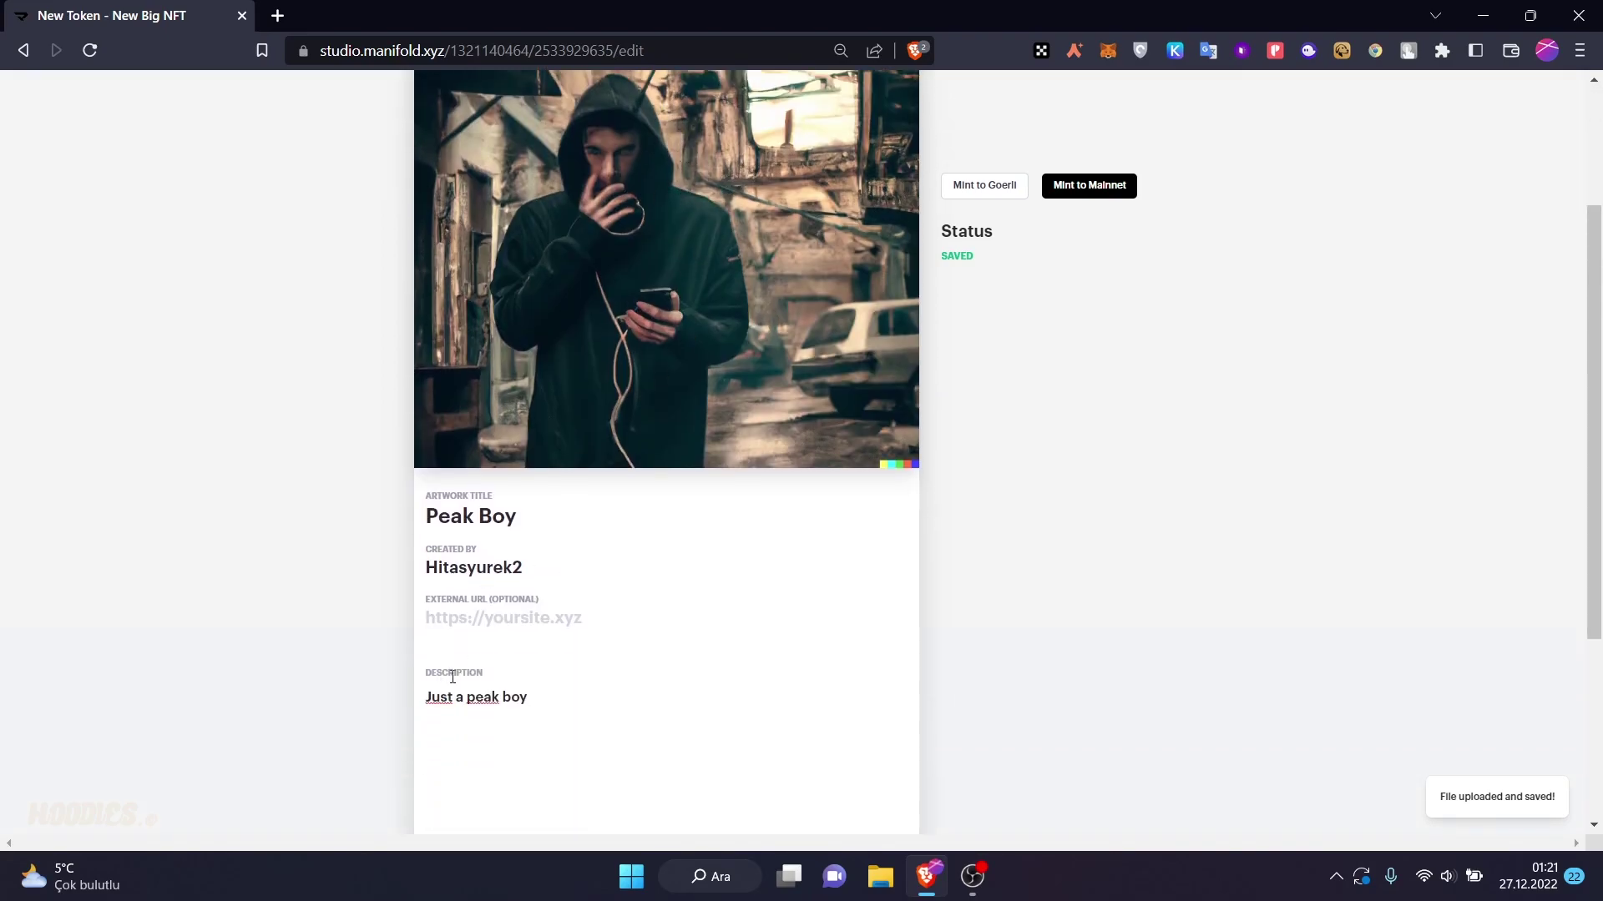
scroll(721, 617, down, 2)
scroll(723, 619, up, 5)
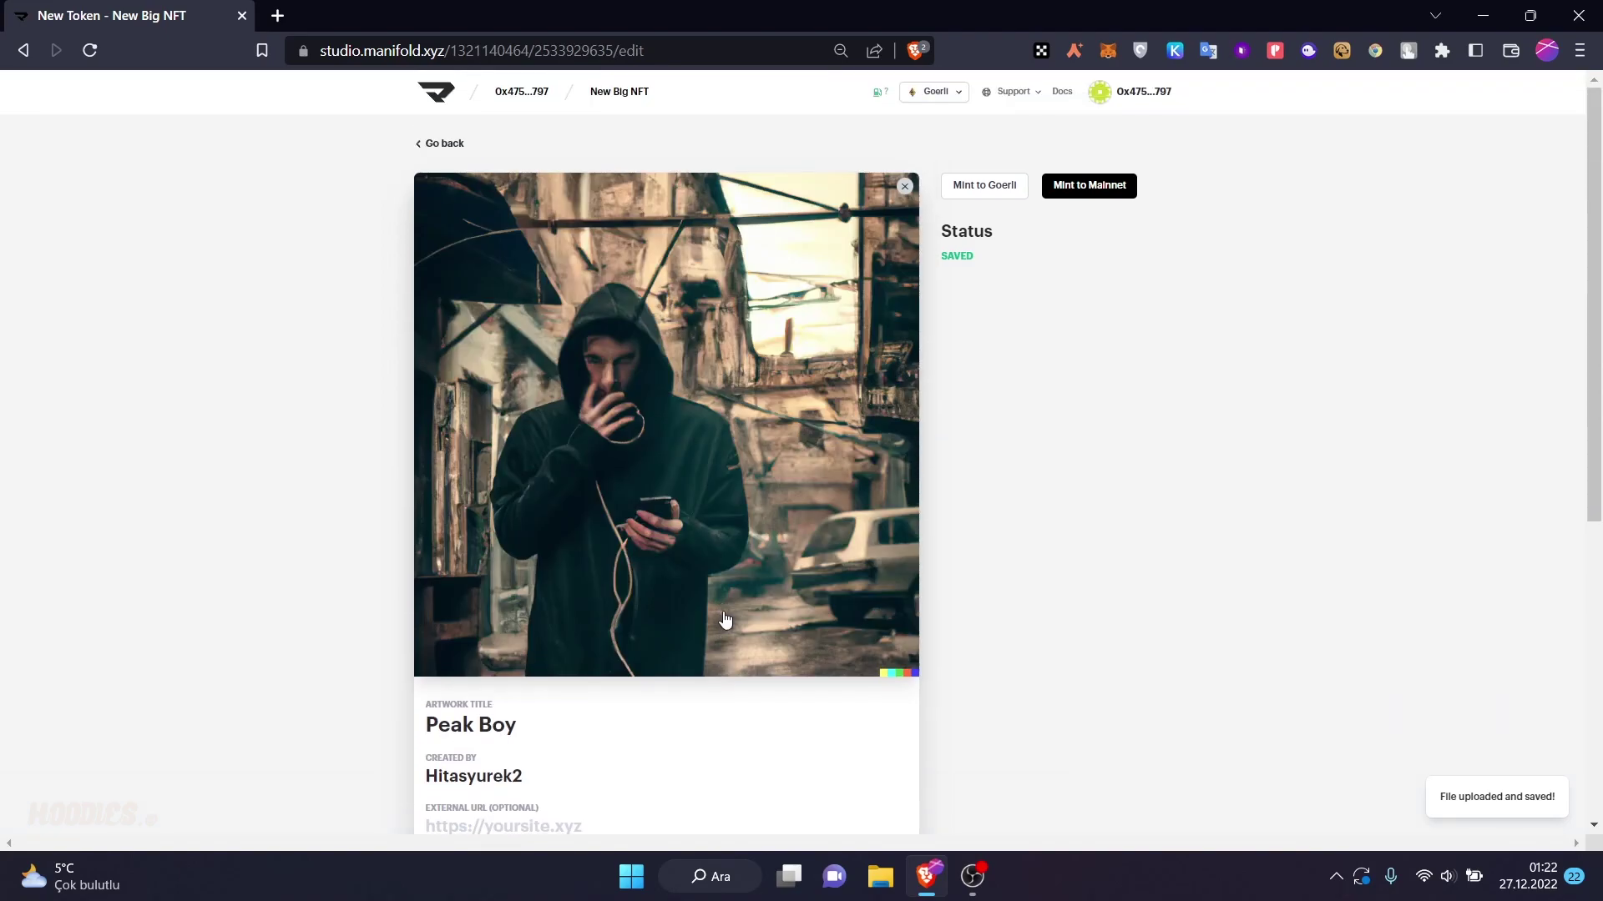
- Mint Peak Boy on Goerli to Myself and approve the transaction in MetaMask with Onayla
click(968, 195)
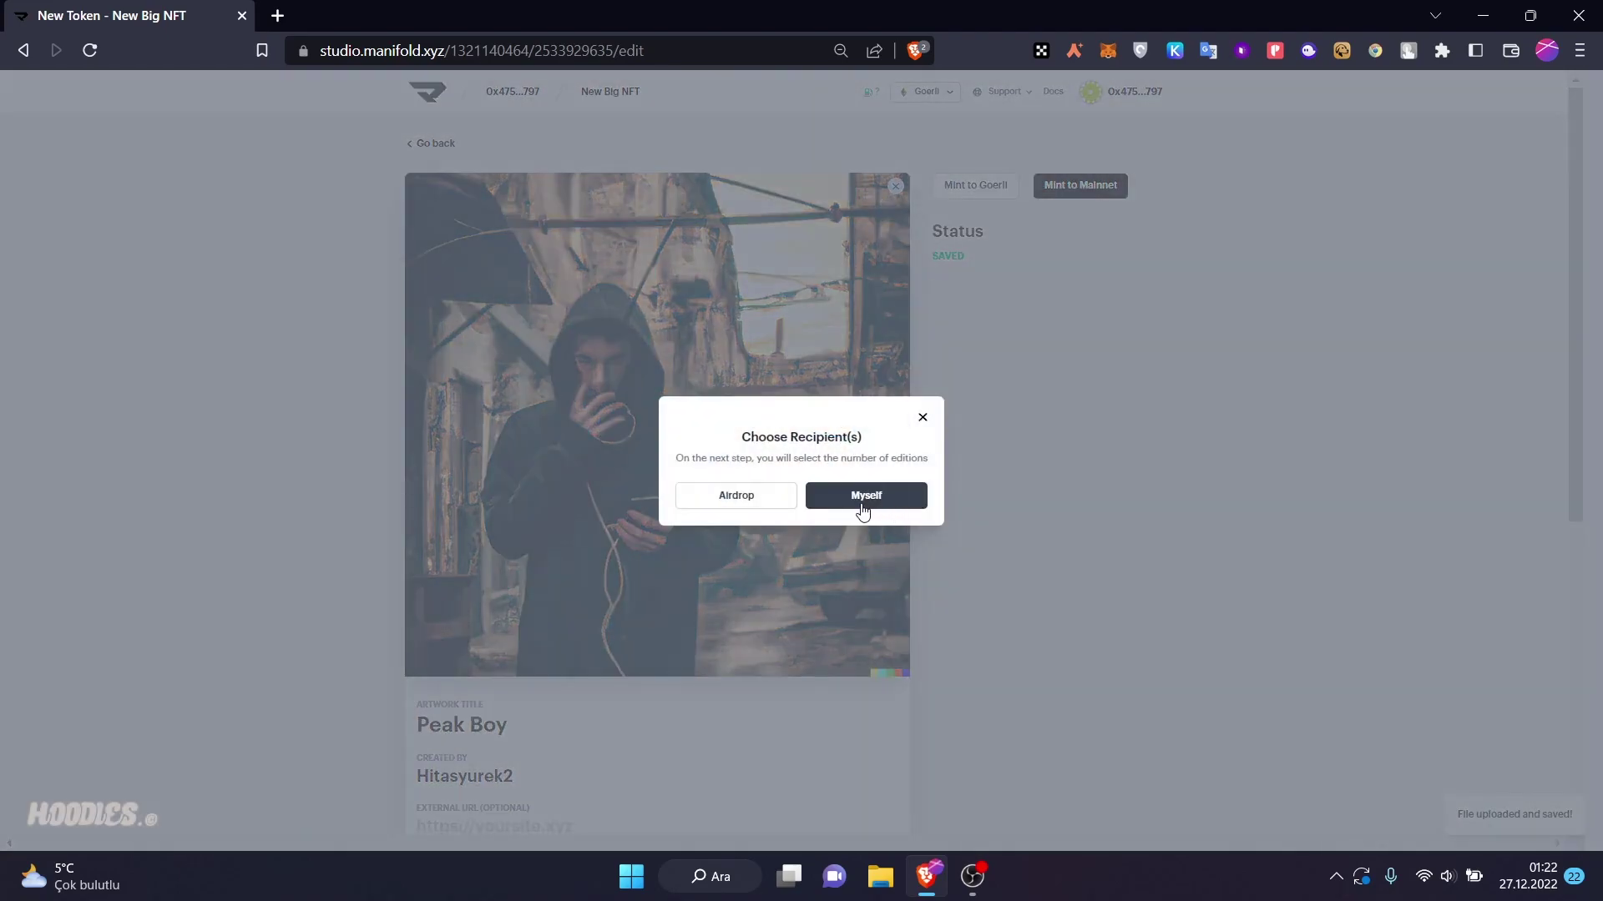
click(744, 498)
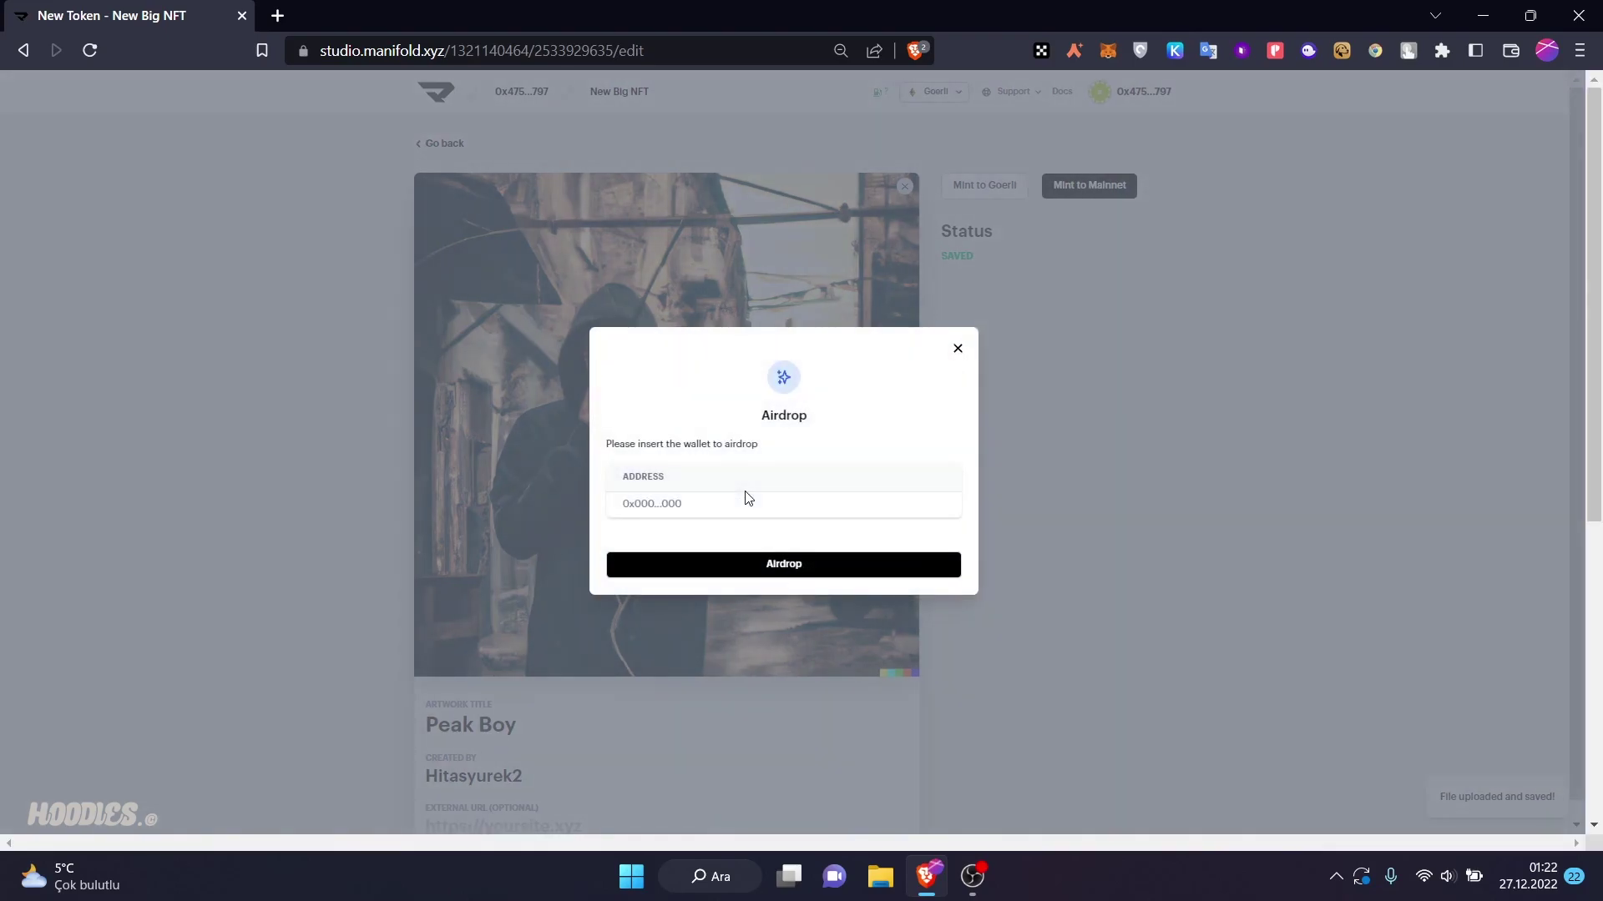
click(958, 349)
click(973, 187)
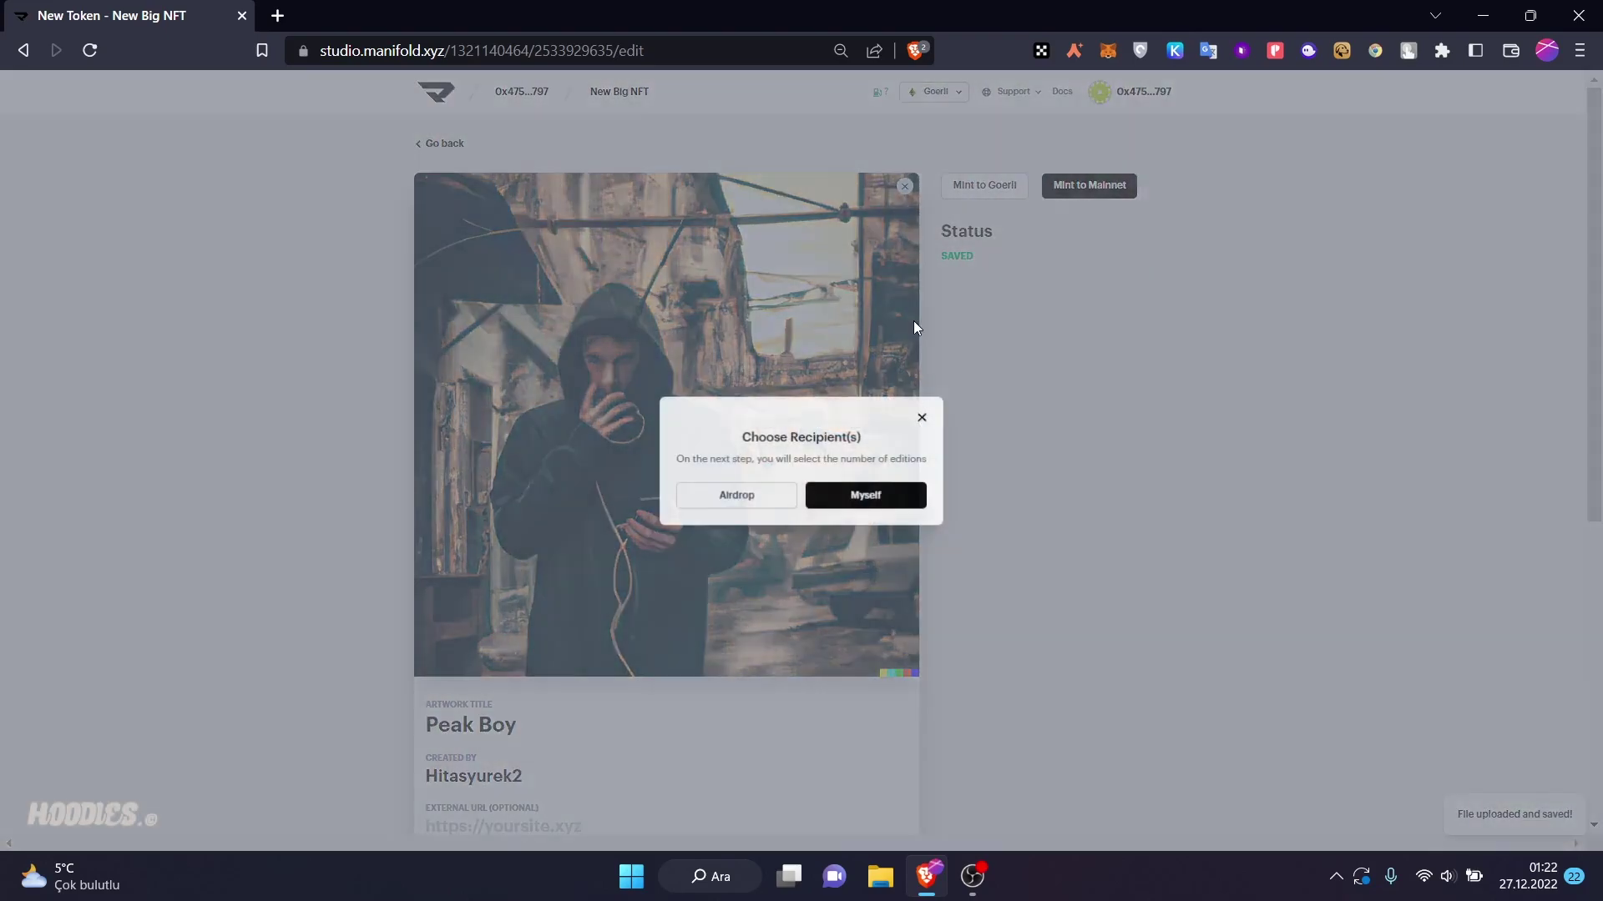
click(853, 499)
click(837, 519)
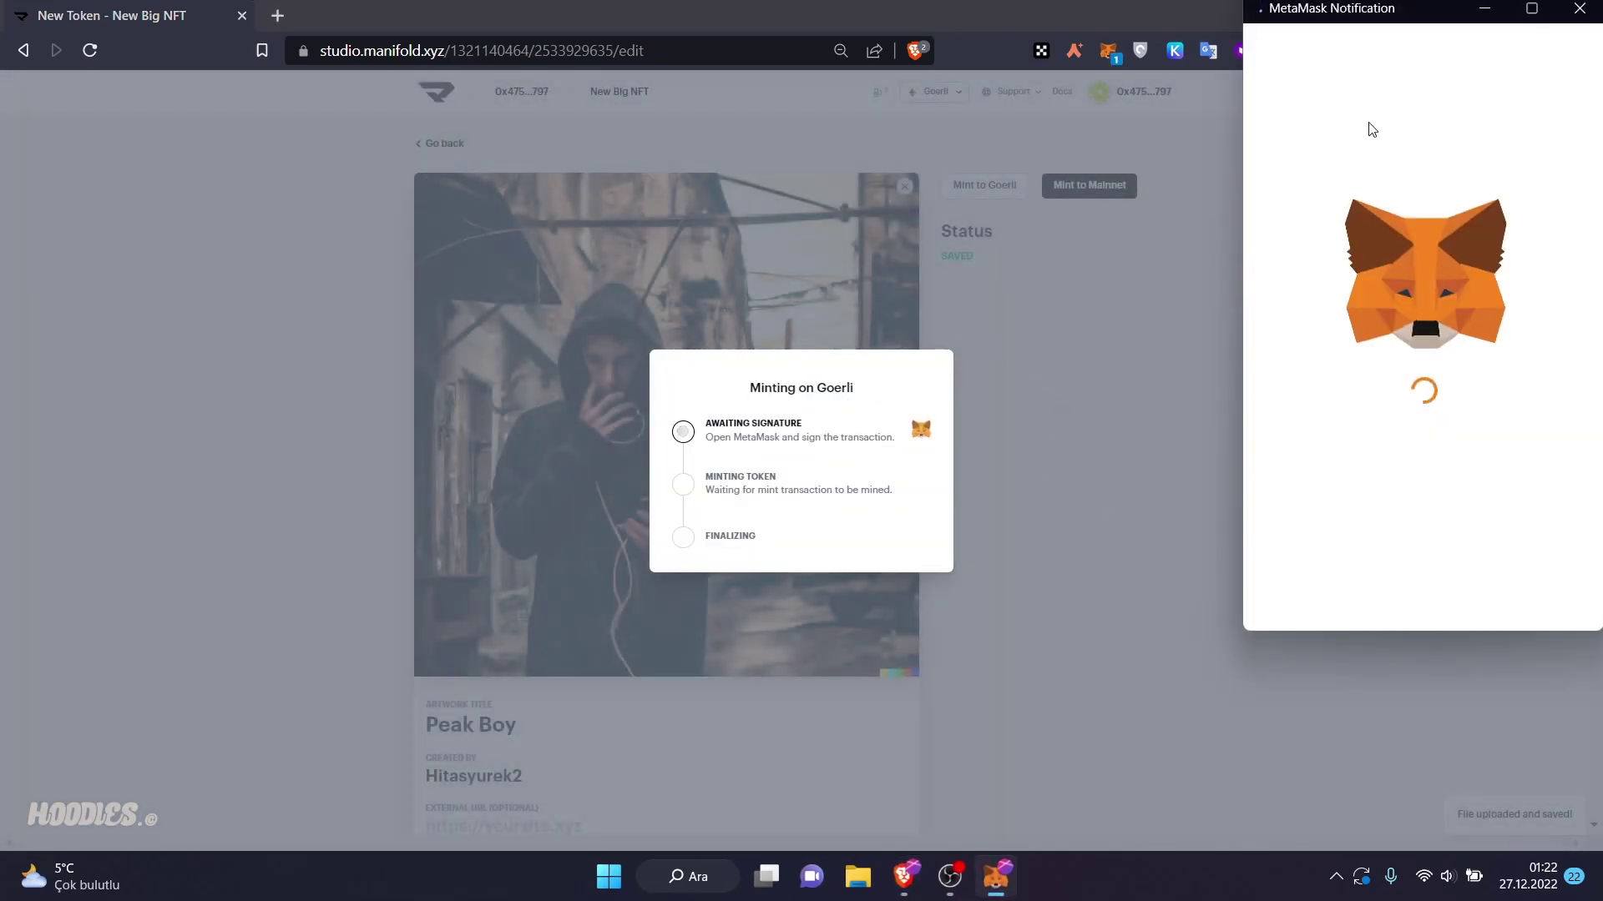
scroll(1105, 661, down, 3)
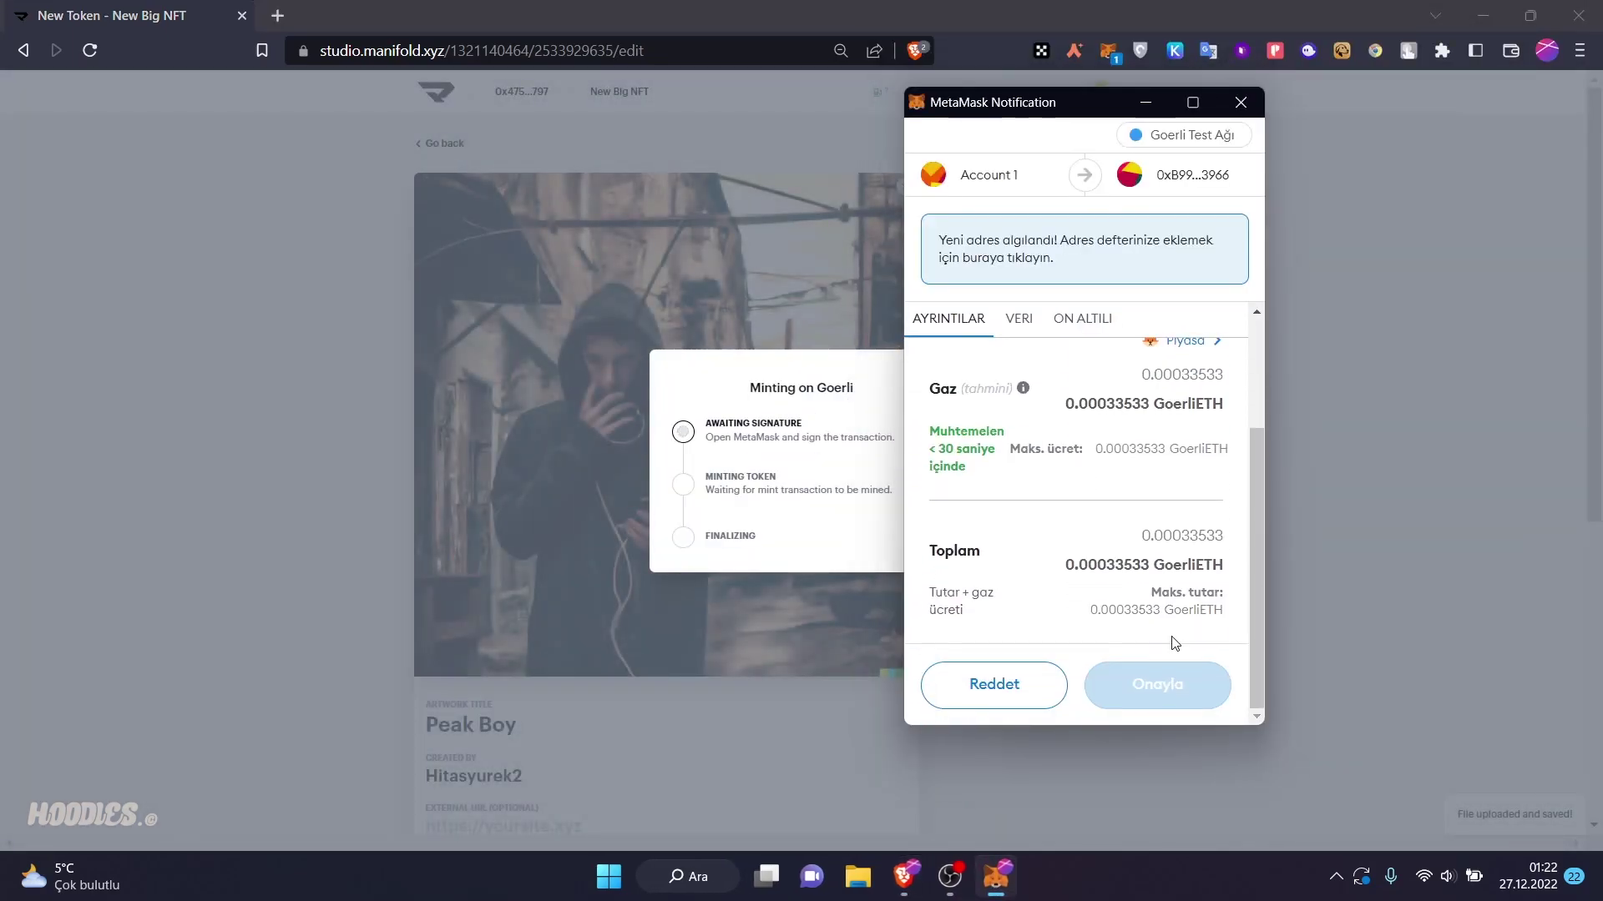
click(1162, 688)
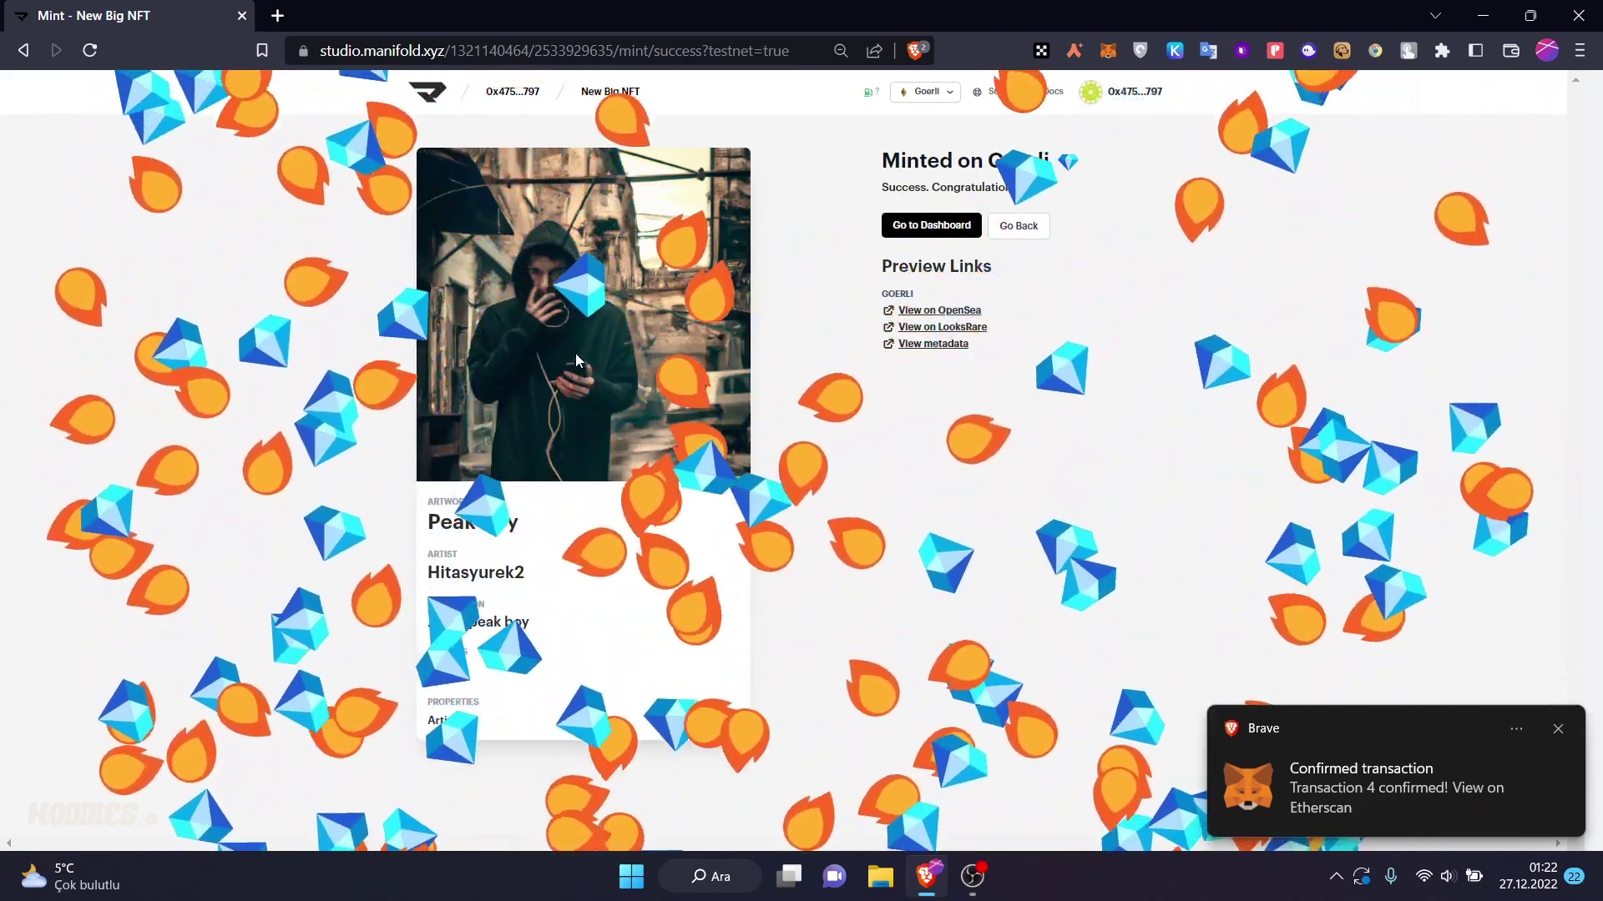
- View Peak Boy and its New Big NFT collection on OpenSea testnet, then return to the Mint tab
middle_click(939, 310)
click(451, 10)
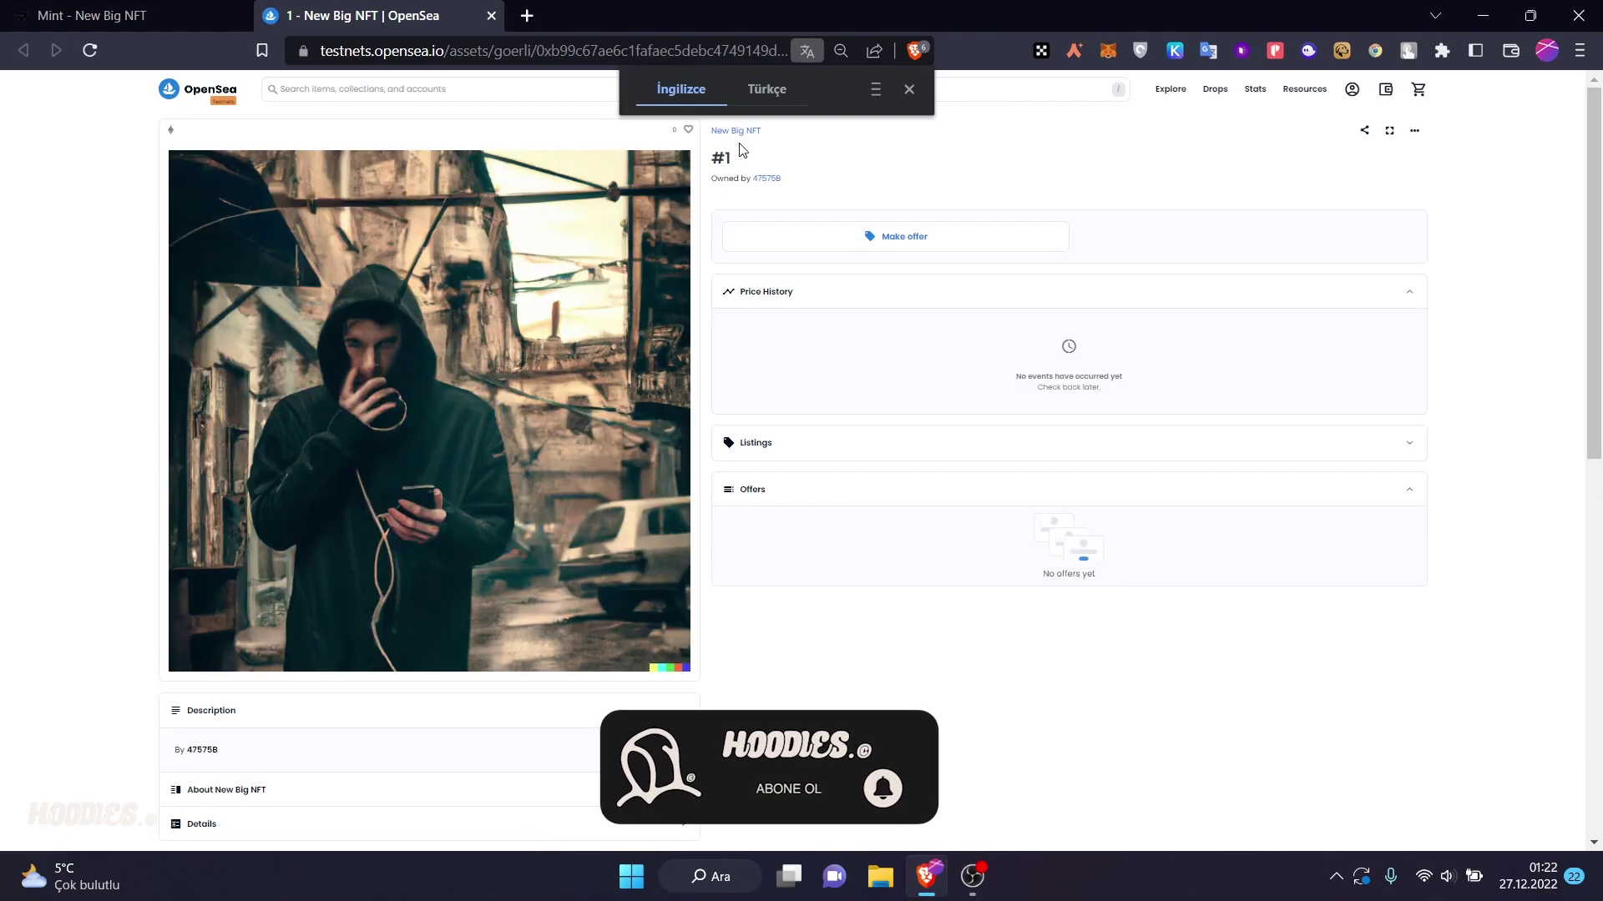
click(738, 132)
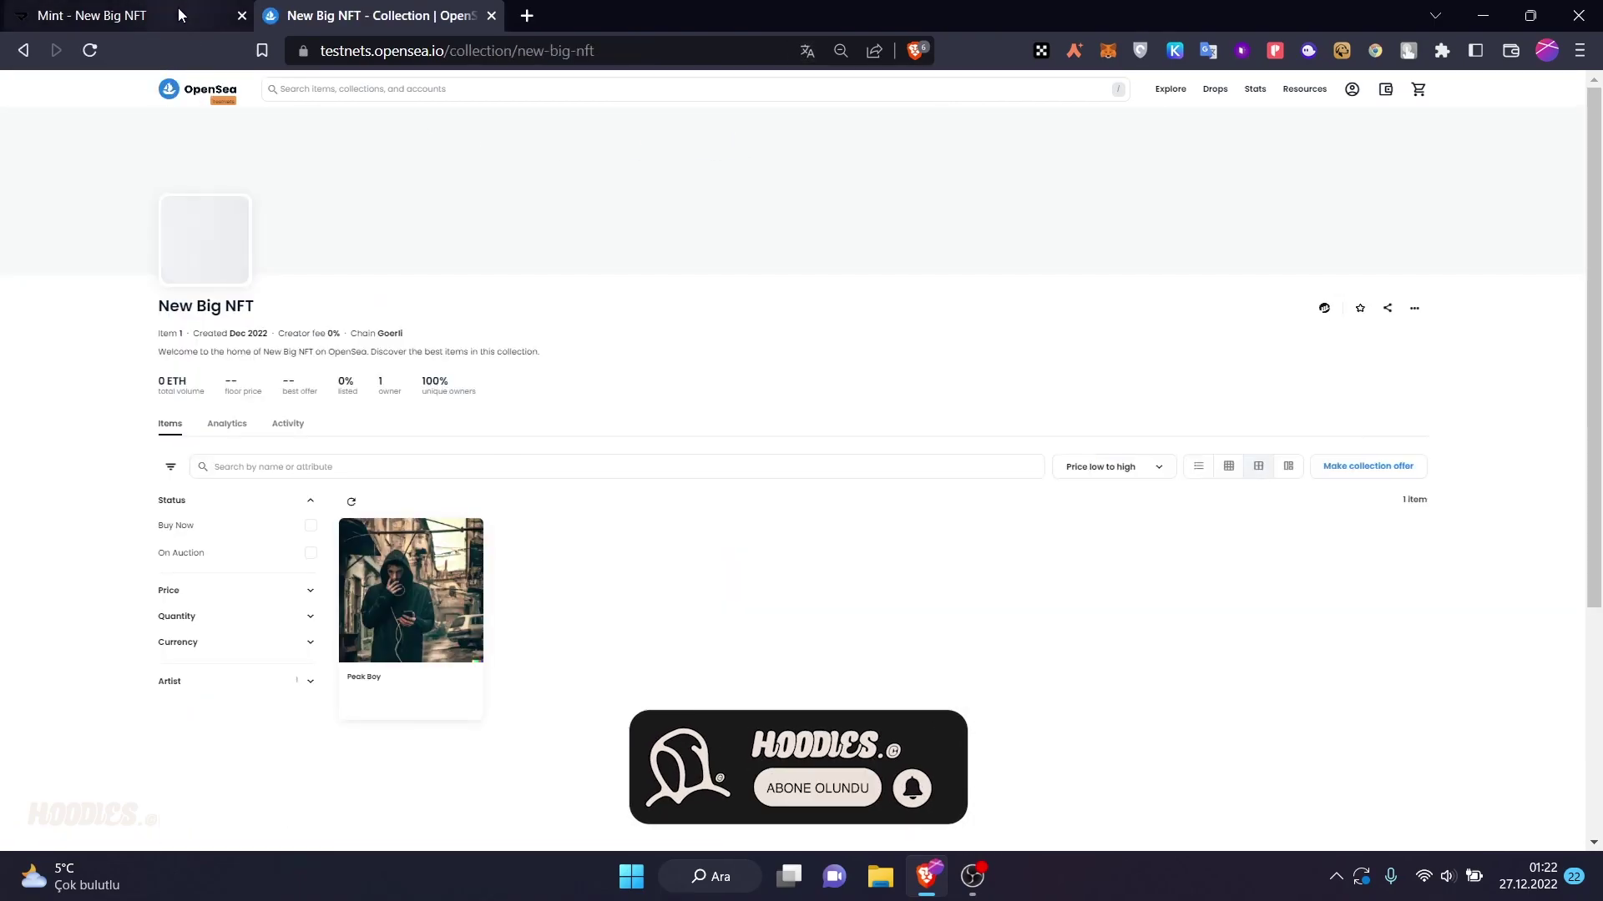
click(100, 15)
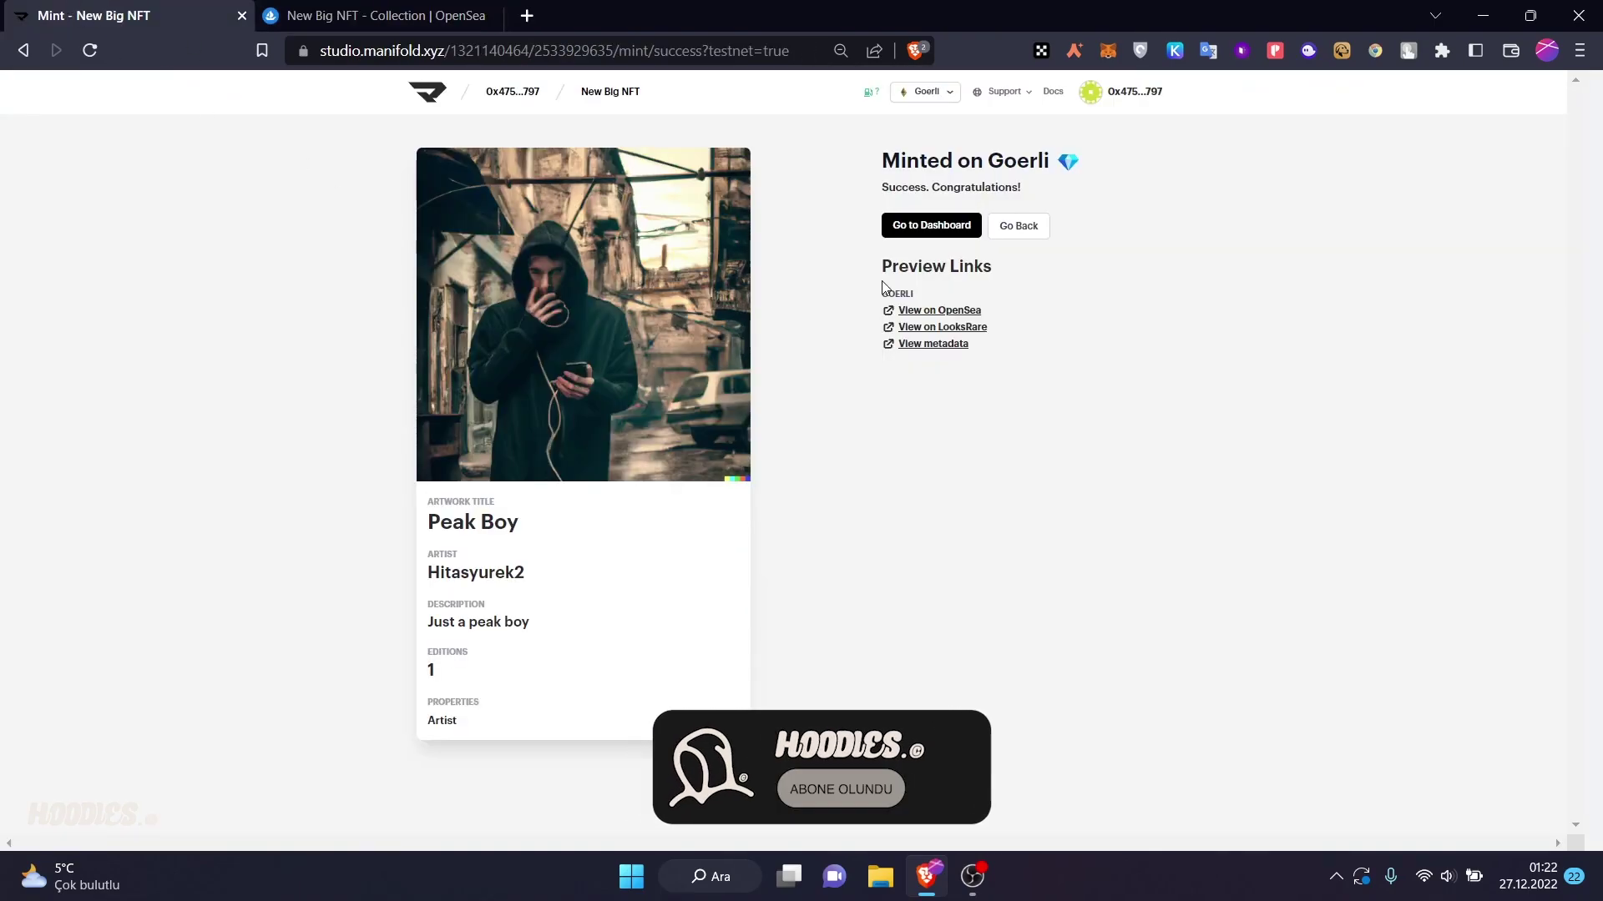
- Return to the New Big NFT Overview tab and switch MetaMask to Ethereum Ana Ağı
click(958, 233)
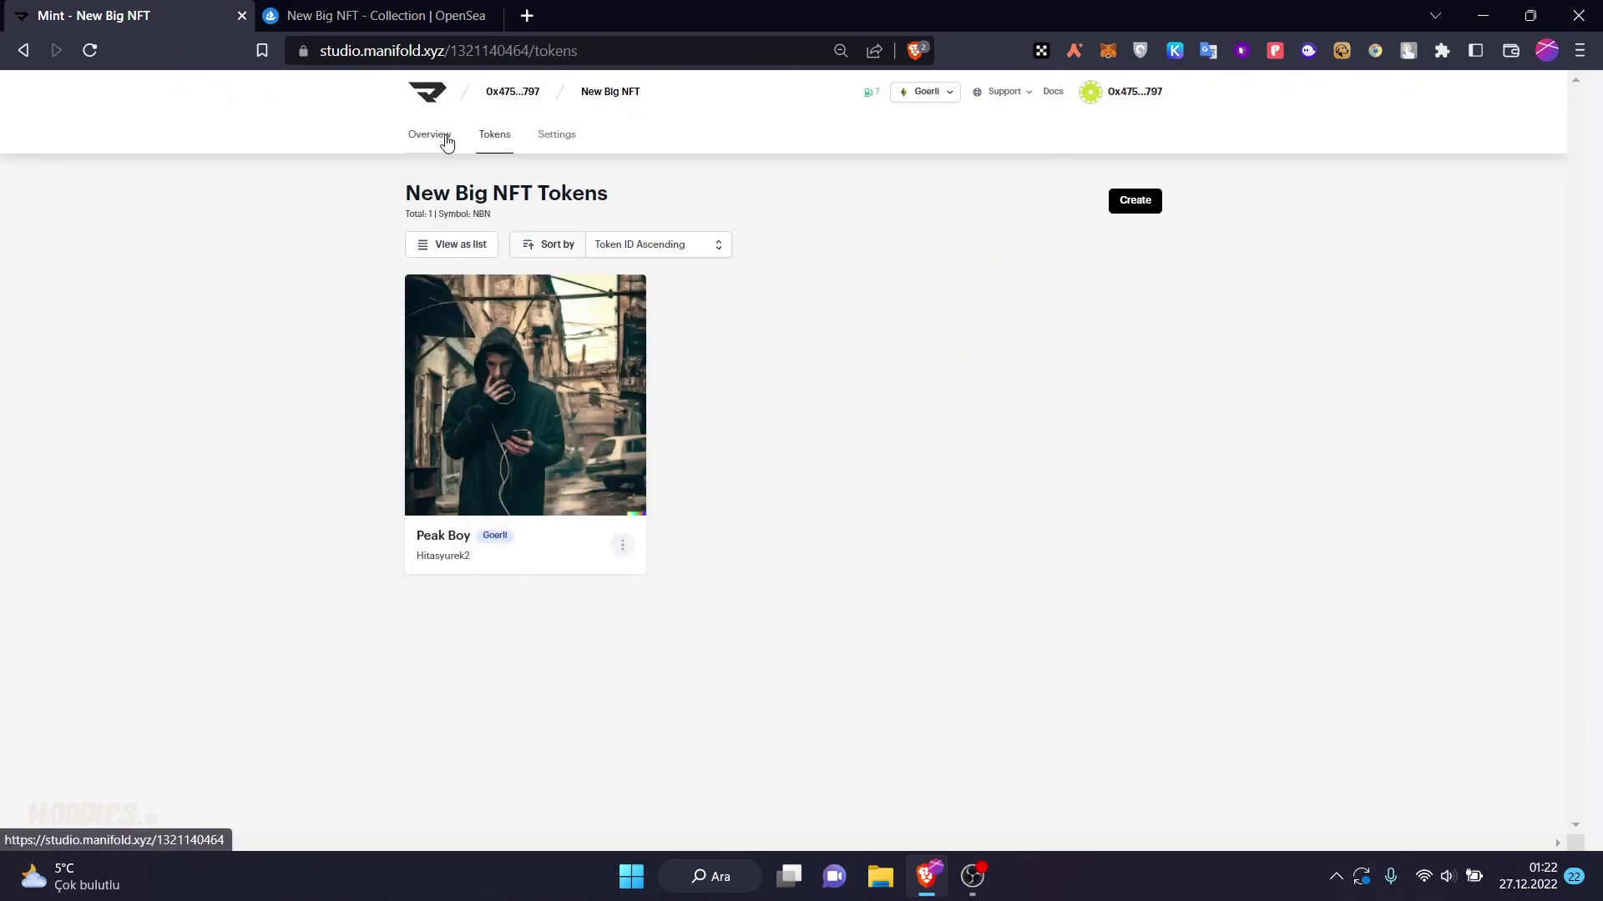
click(441, 139)
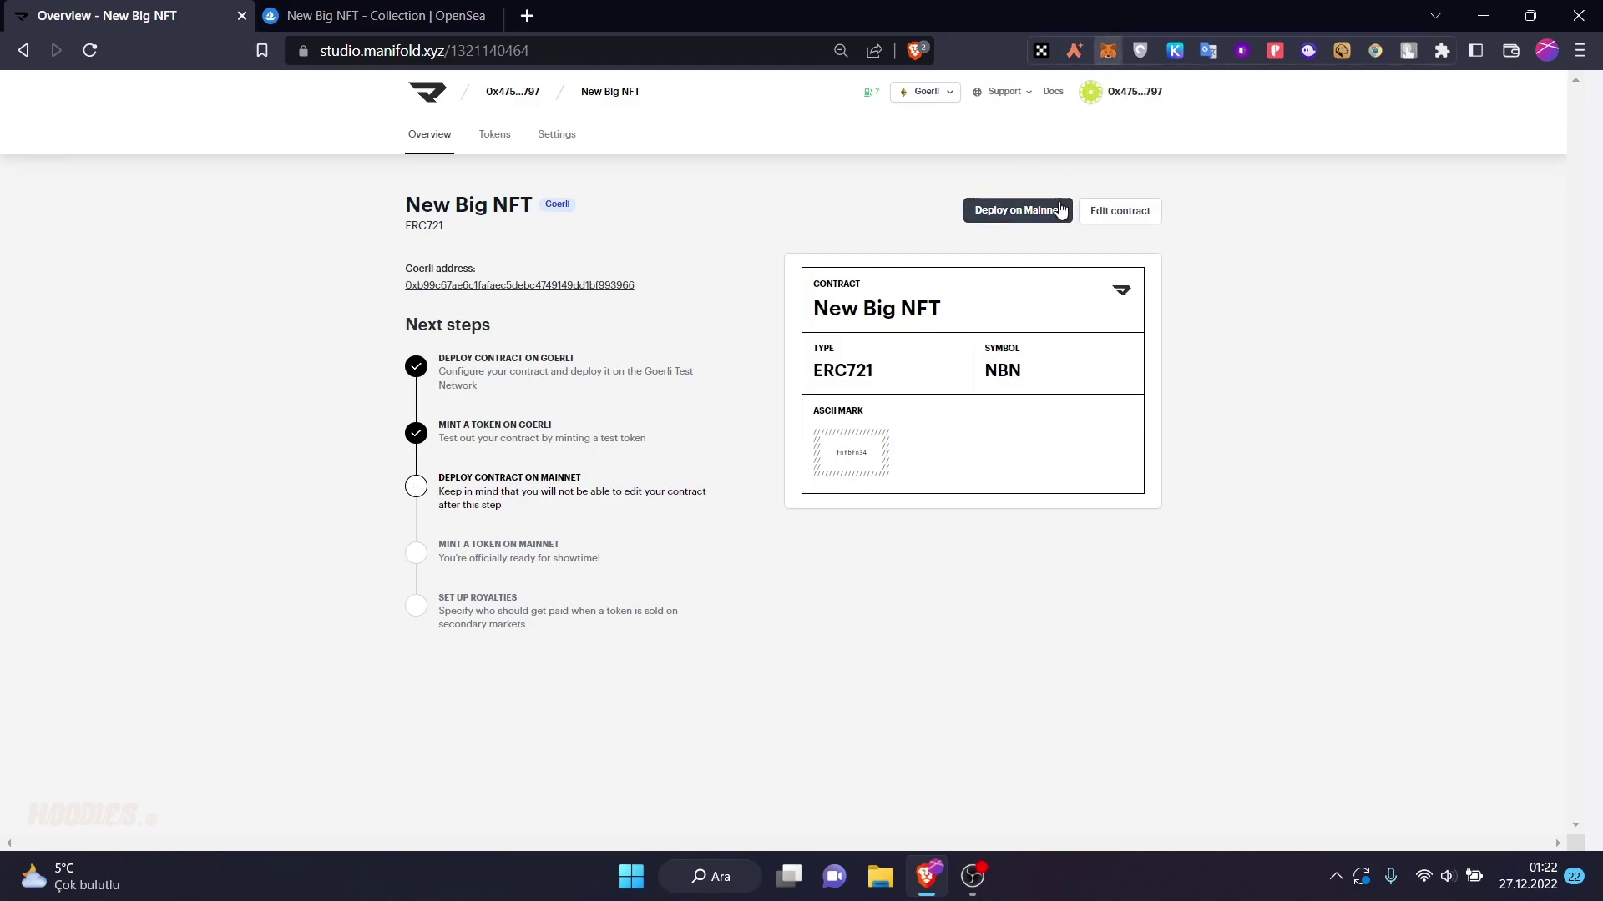
click(1107, 50)
click(1079, 104)
click(1007, 102)
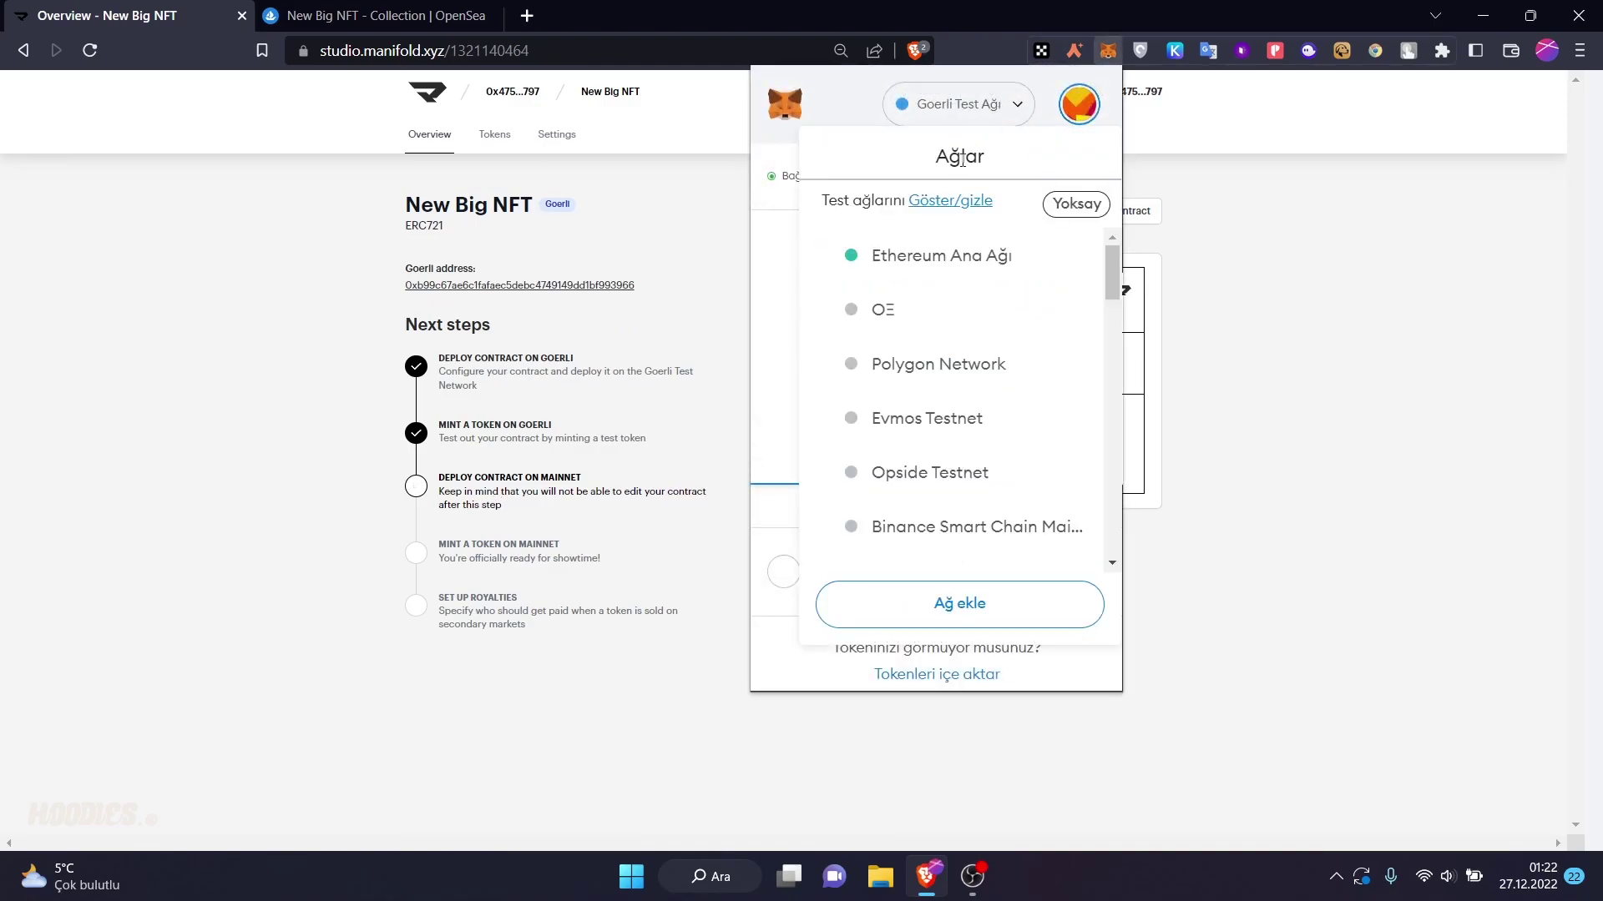
click(872, 258)
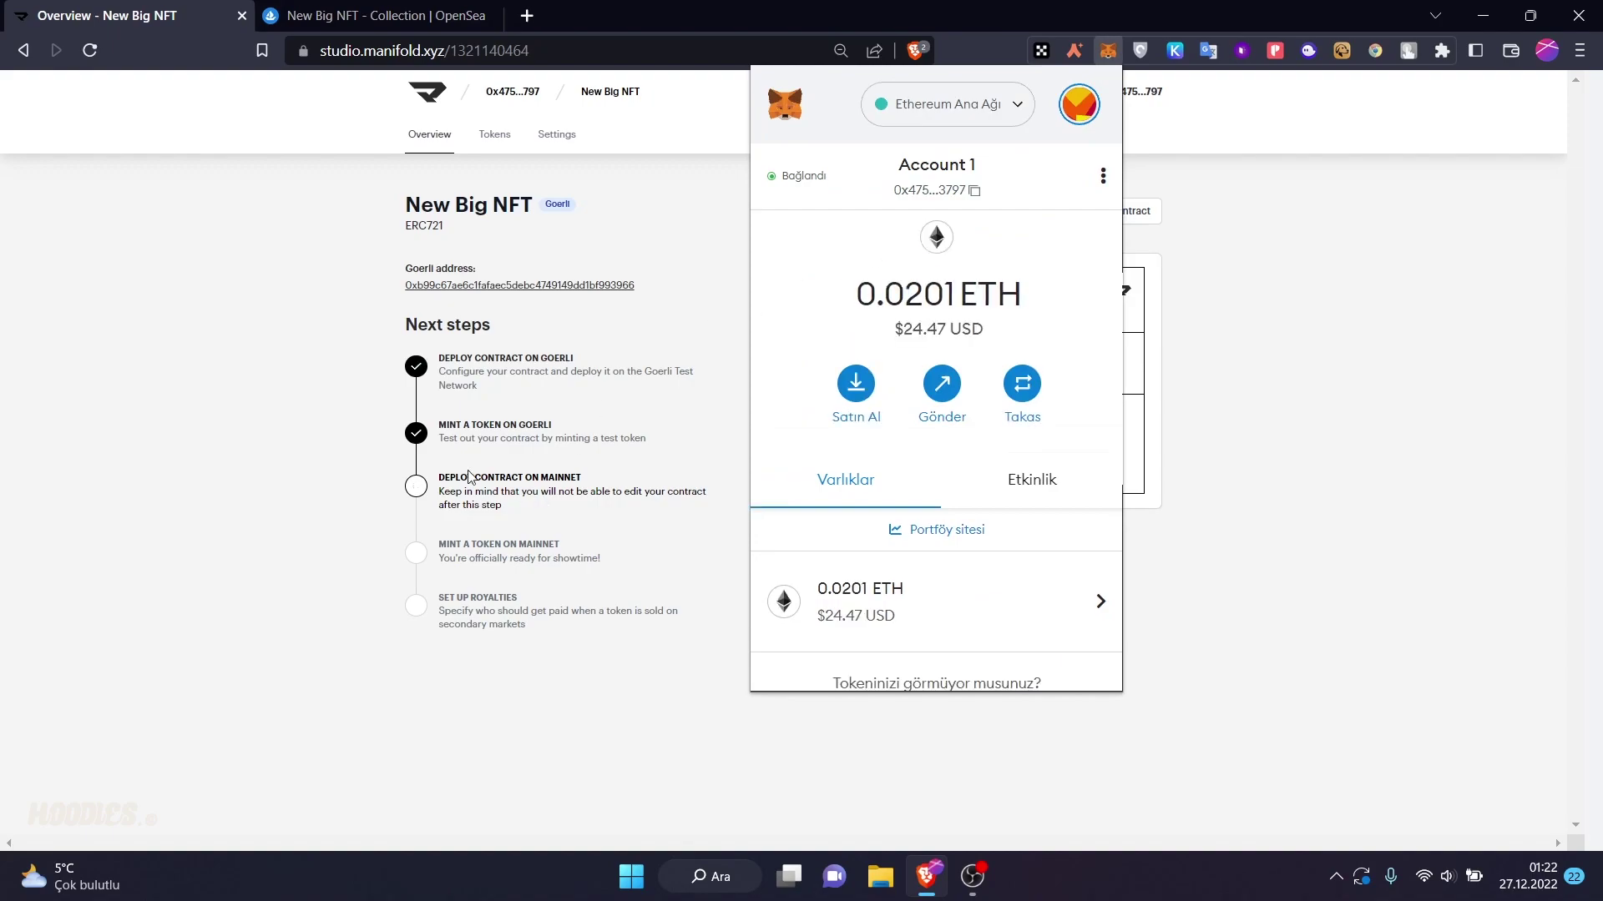
click(339, 396)
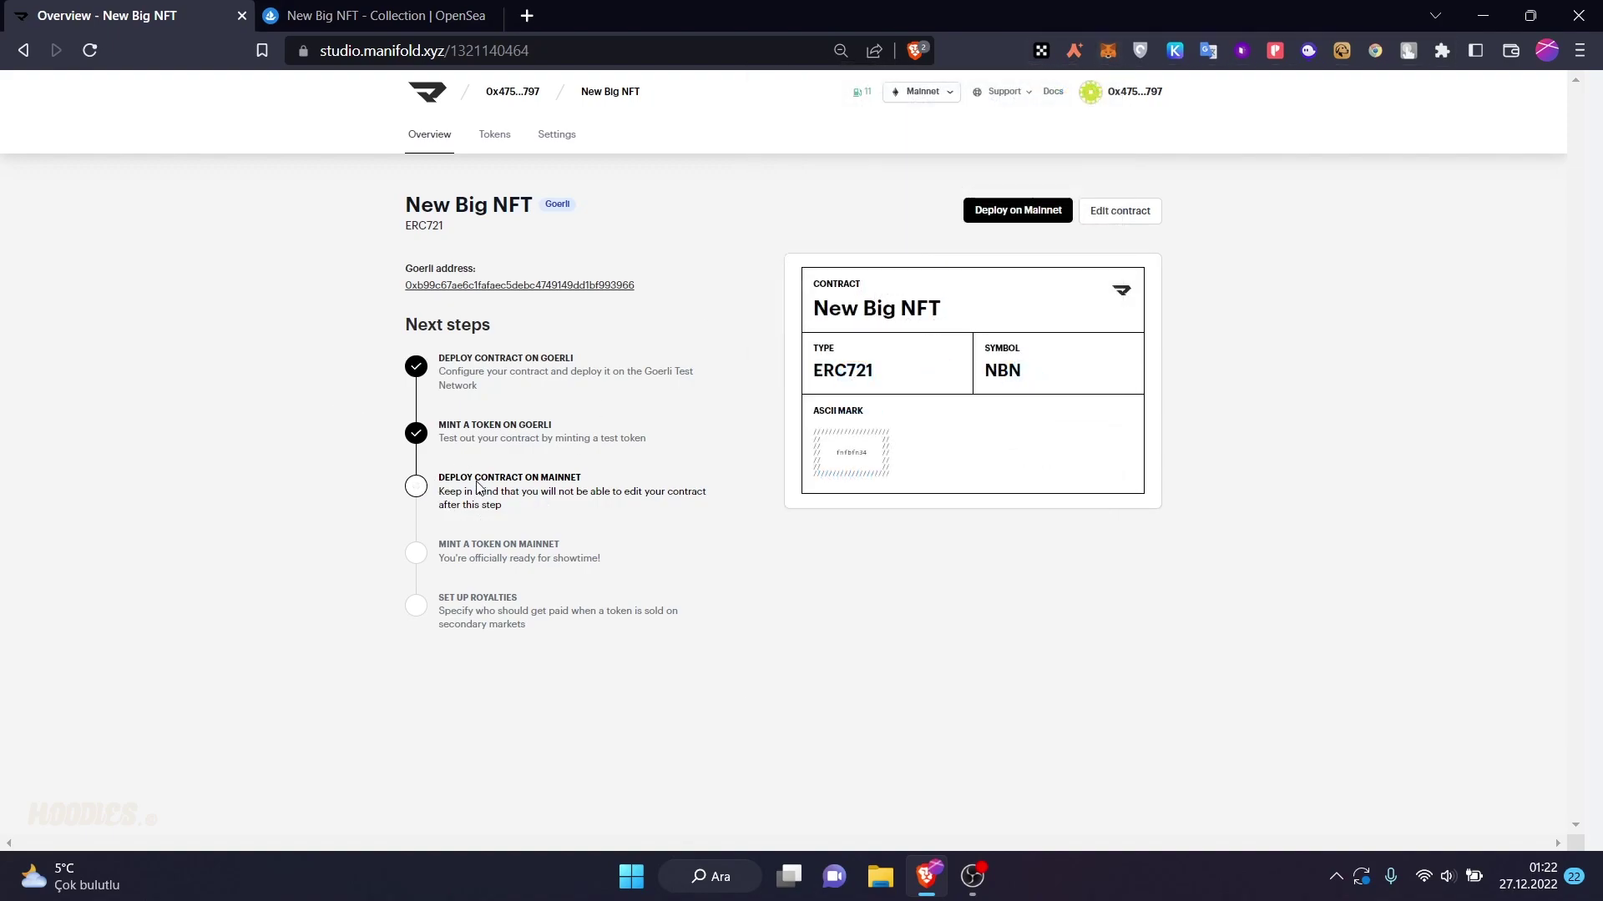
- Deploy New Big NFT on Mainnet, confirming with LFG!! and approving in MetaMask with Onayla
click(1005, 211)
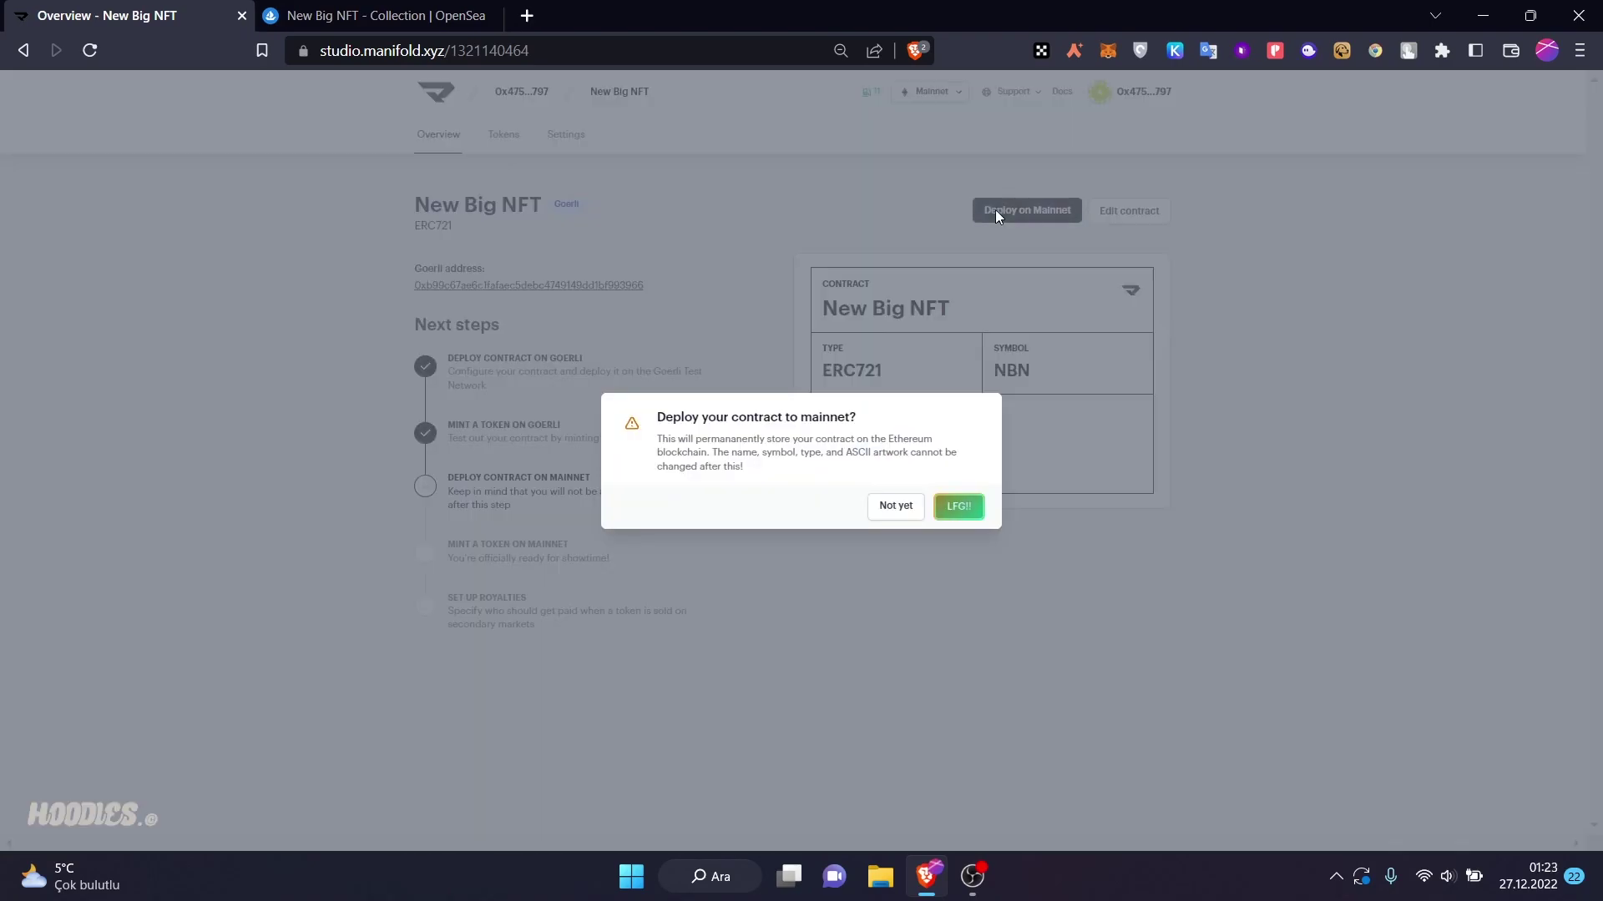
click(951, 511)
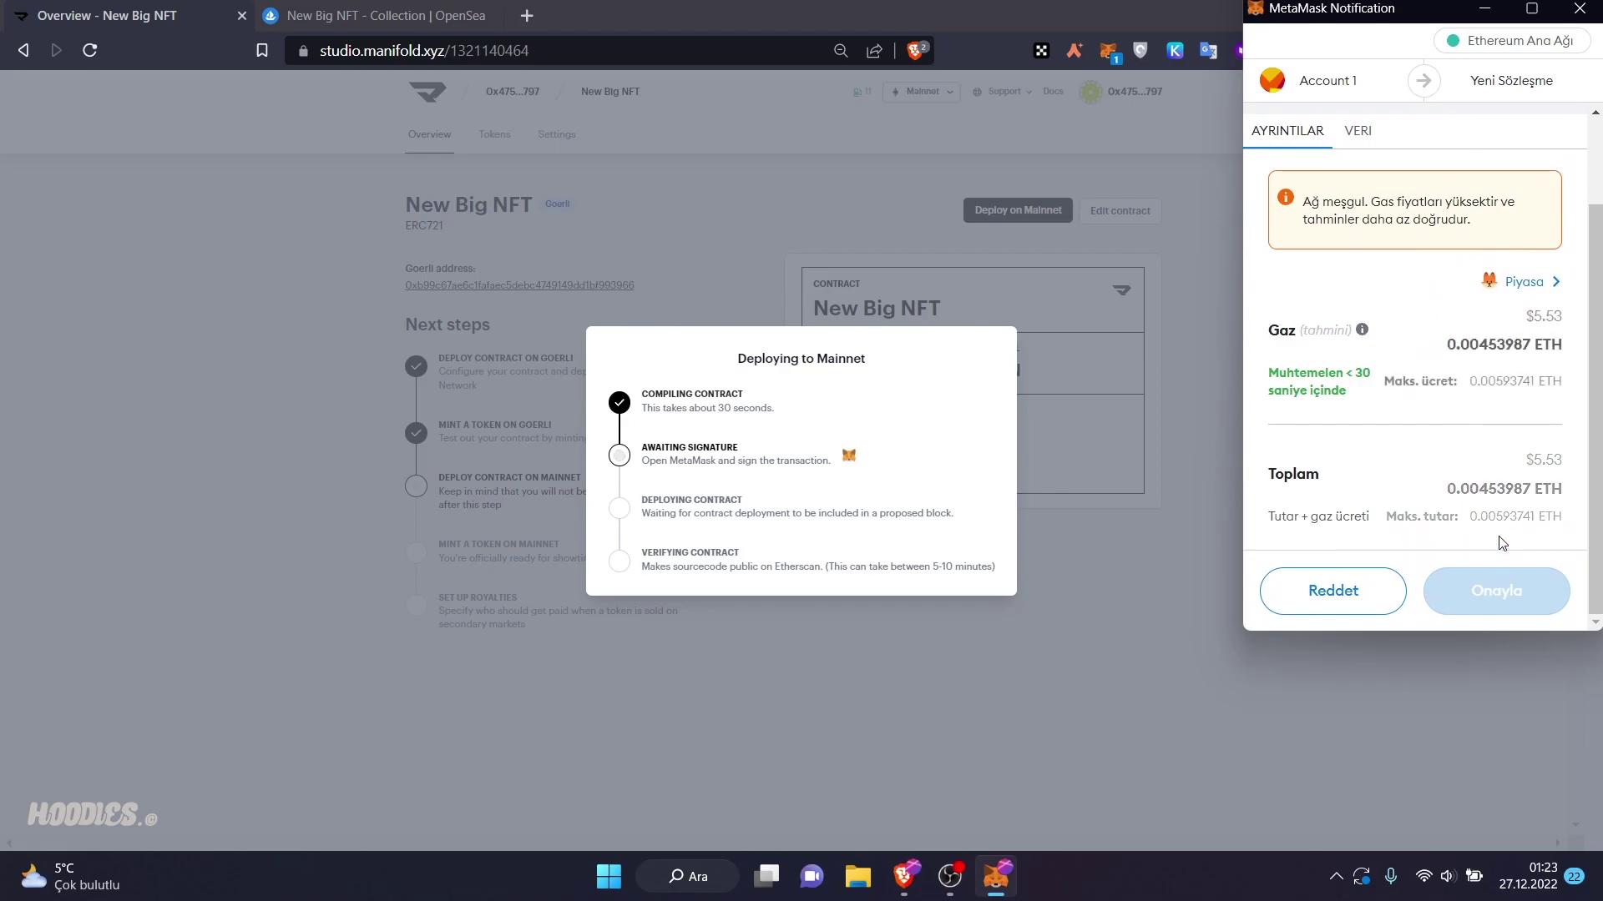
click(1490, 576)
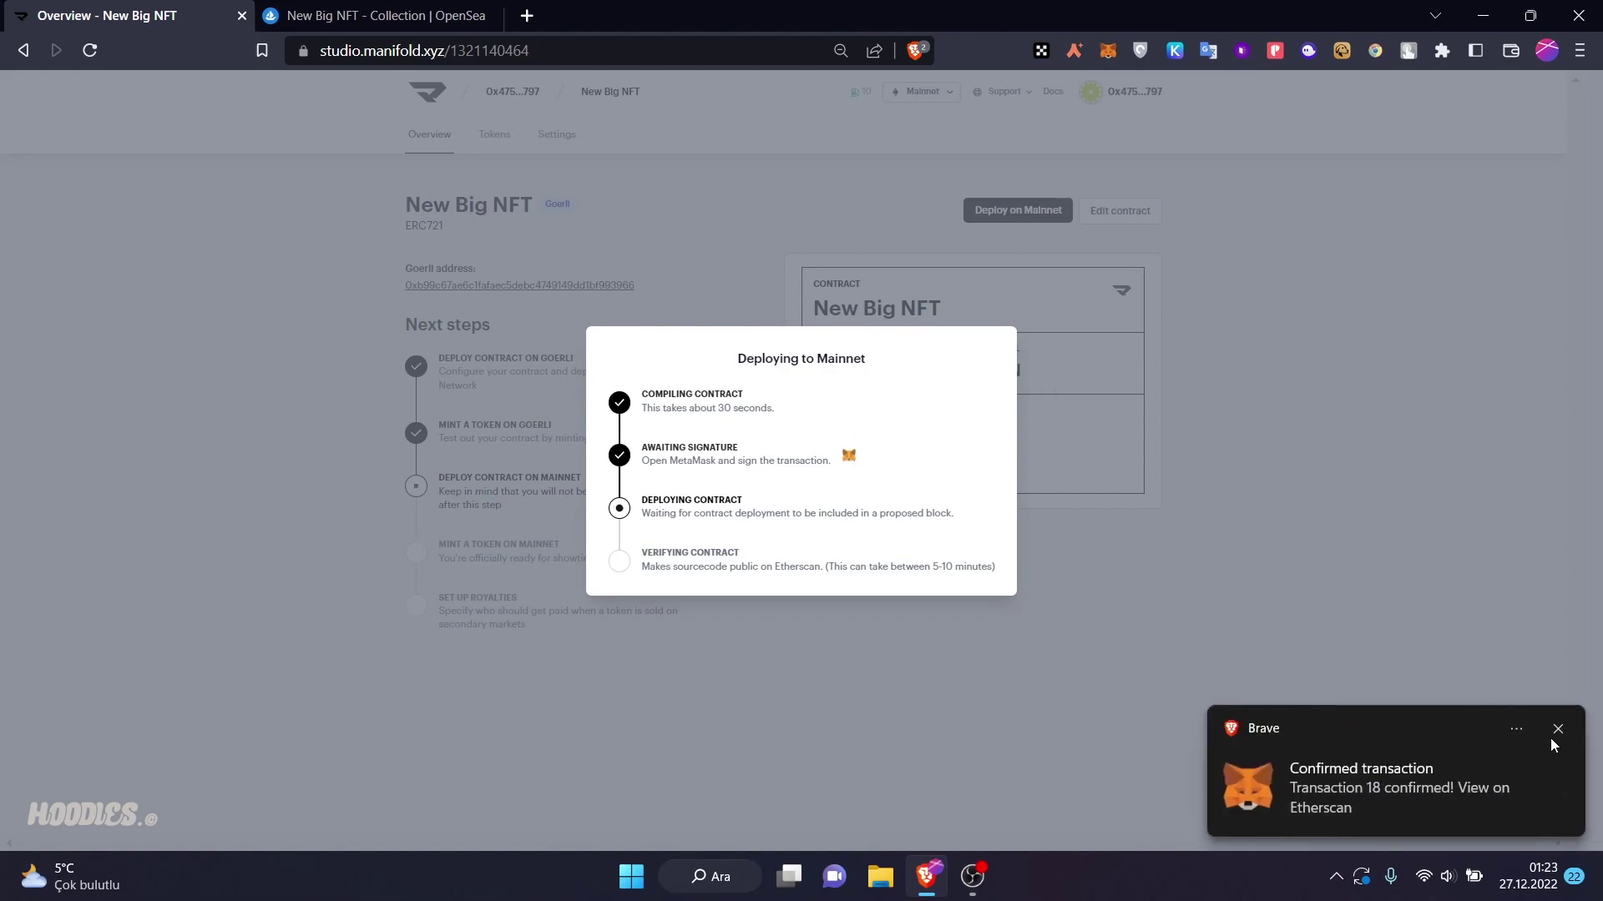
click(1552, 731)
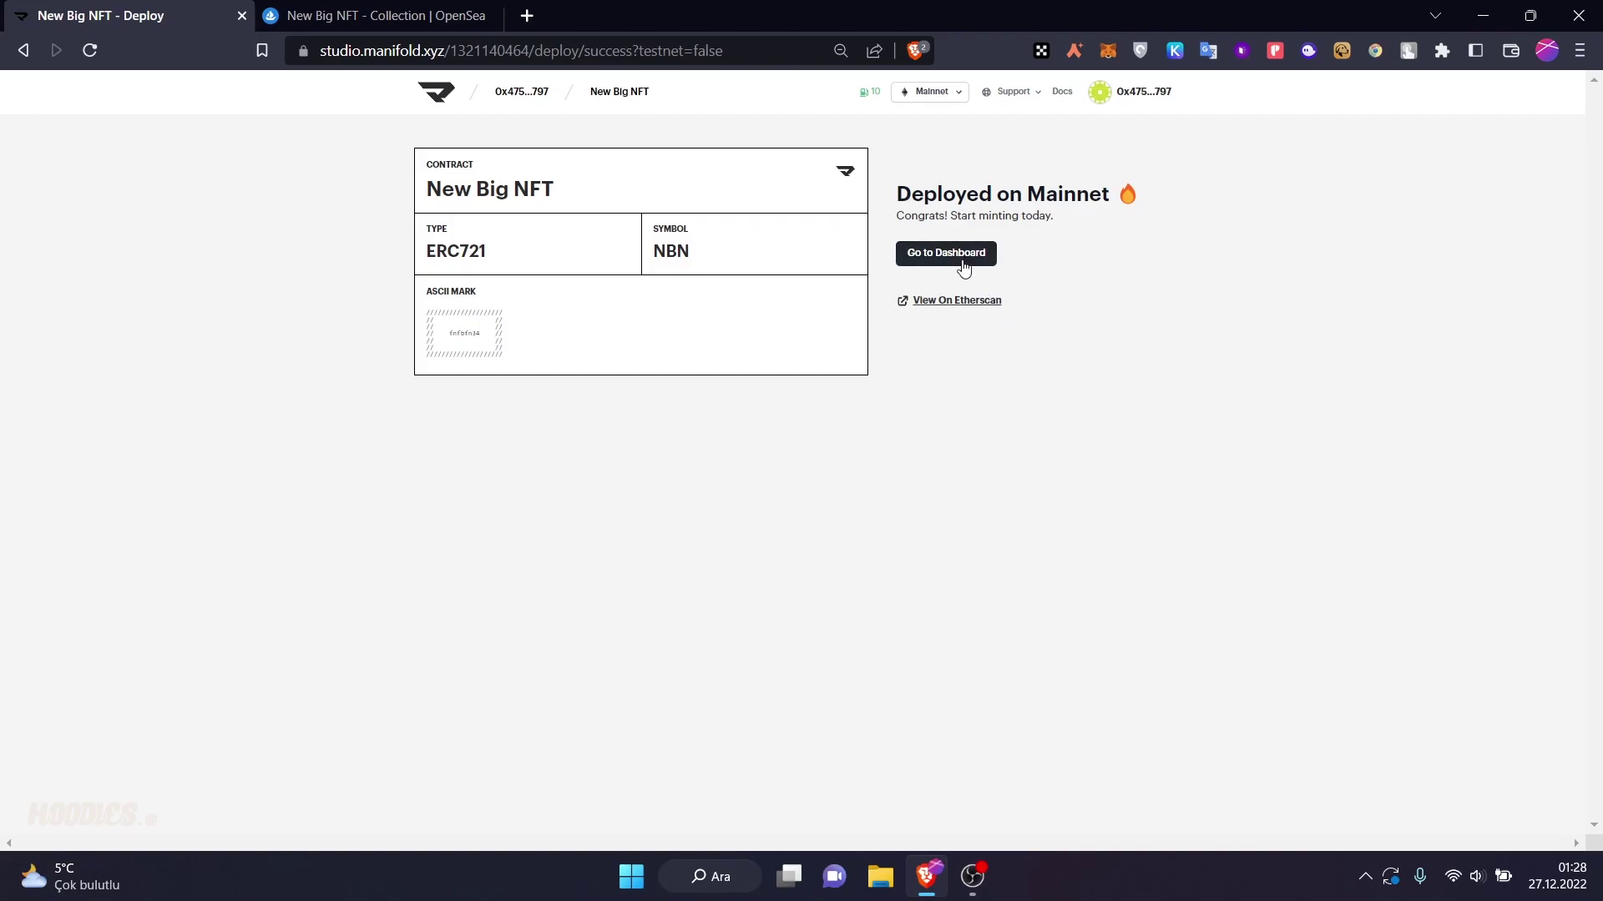
click(958, 261)
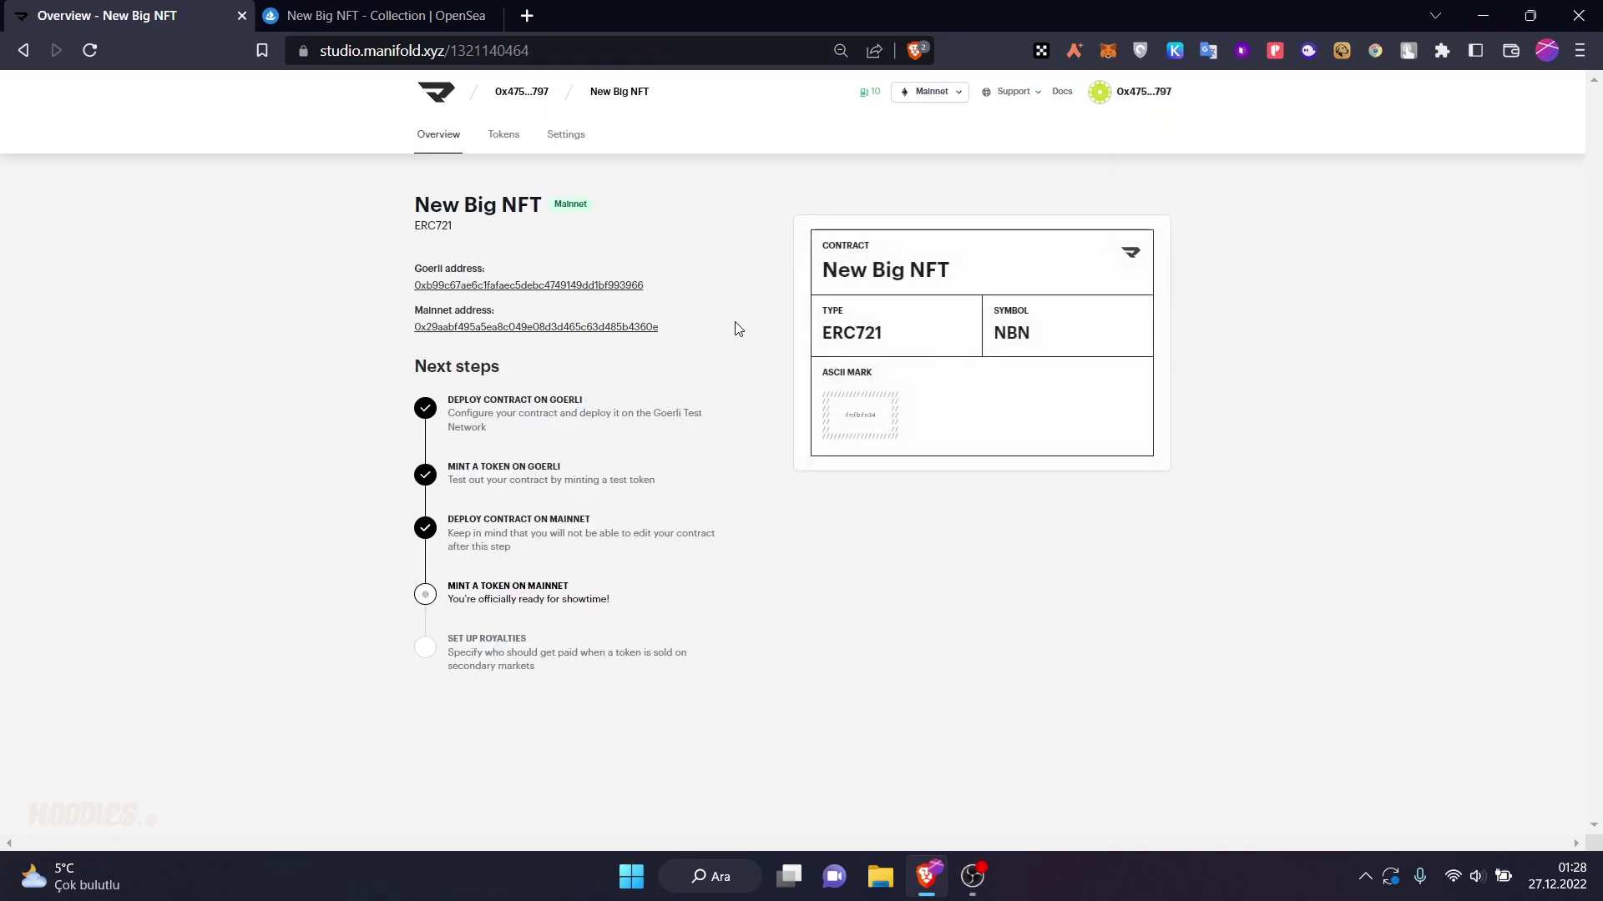
- Open the Peak Boy token from the contract's token list
click(543, 594)
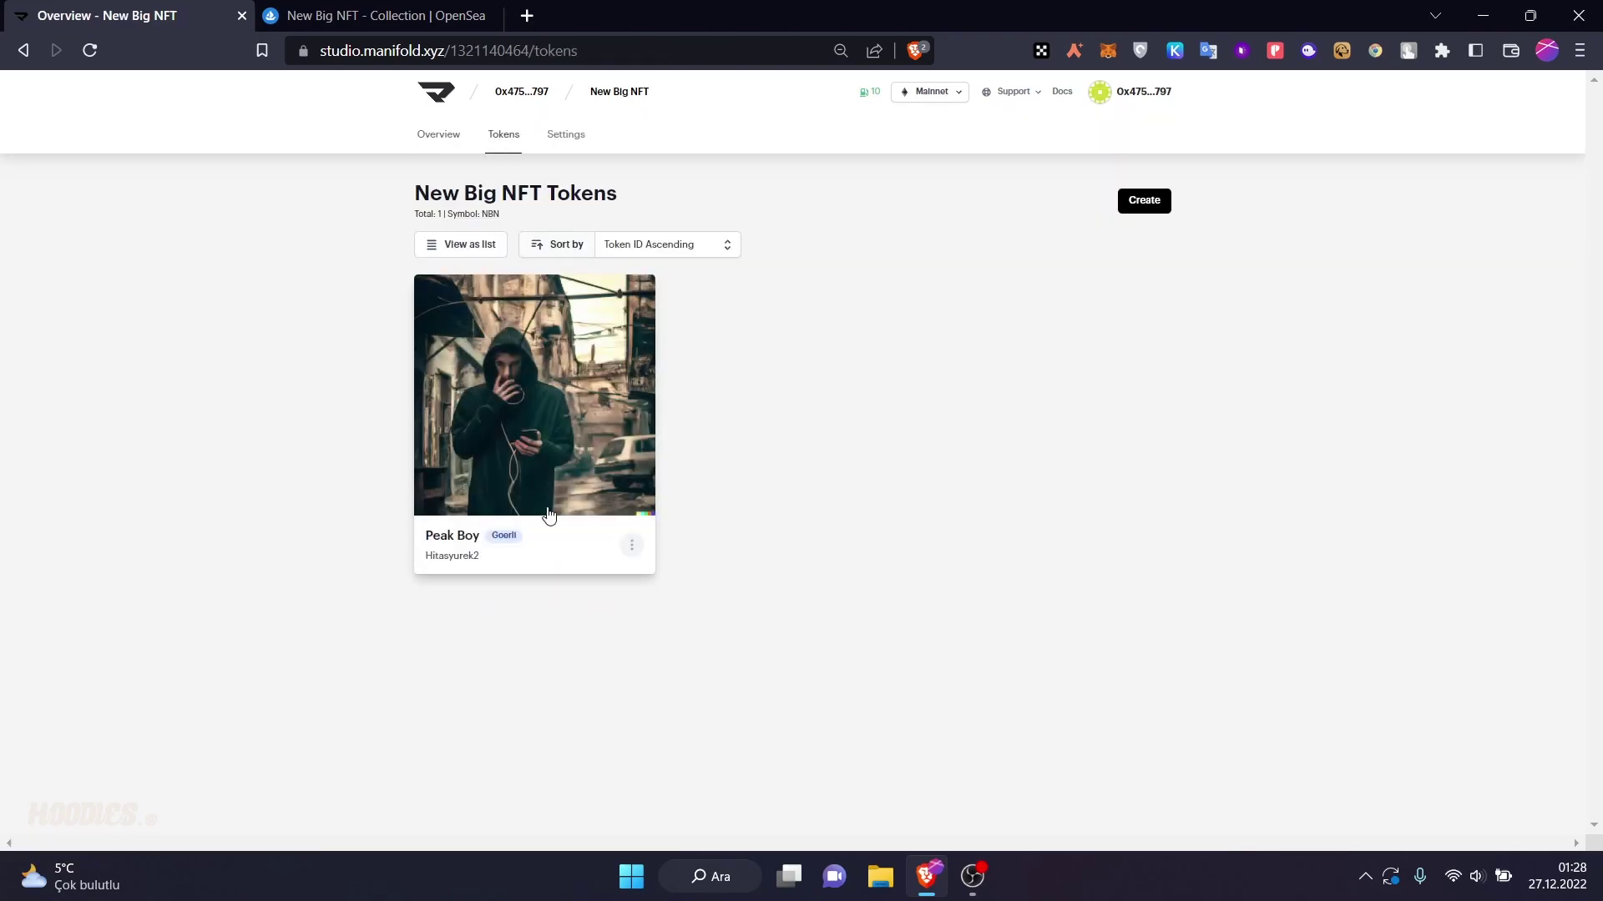
click(582, 414)
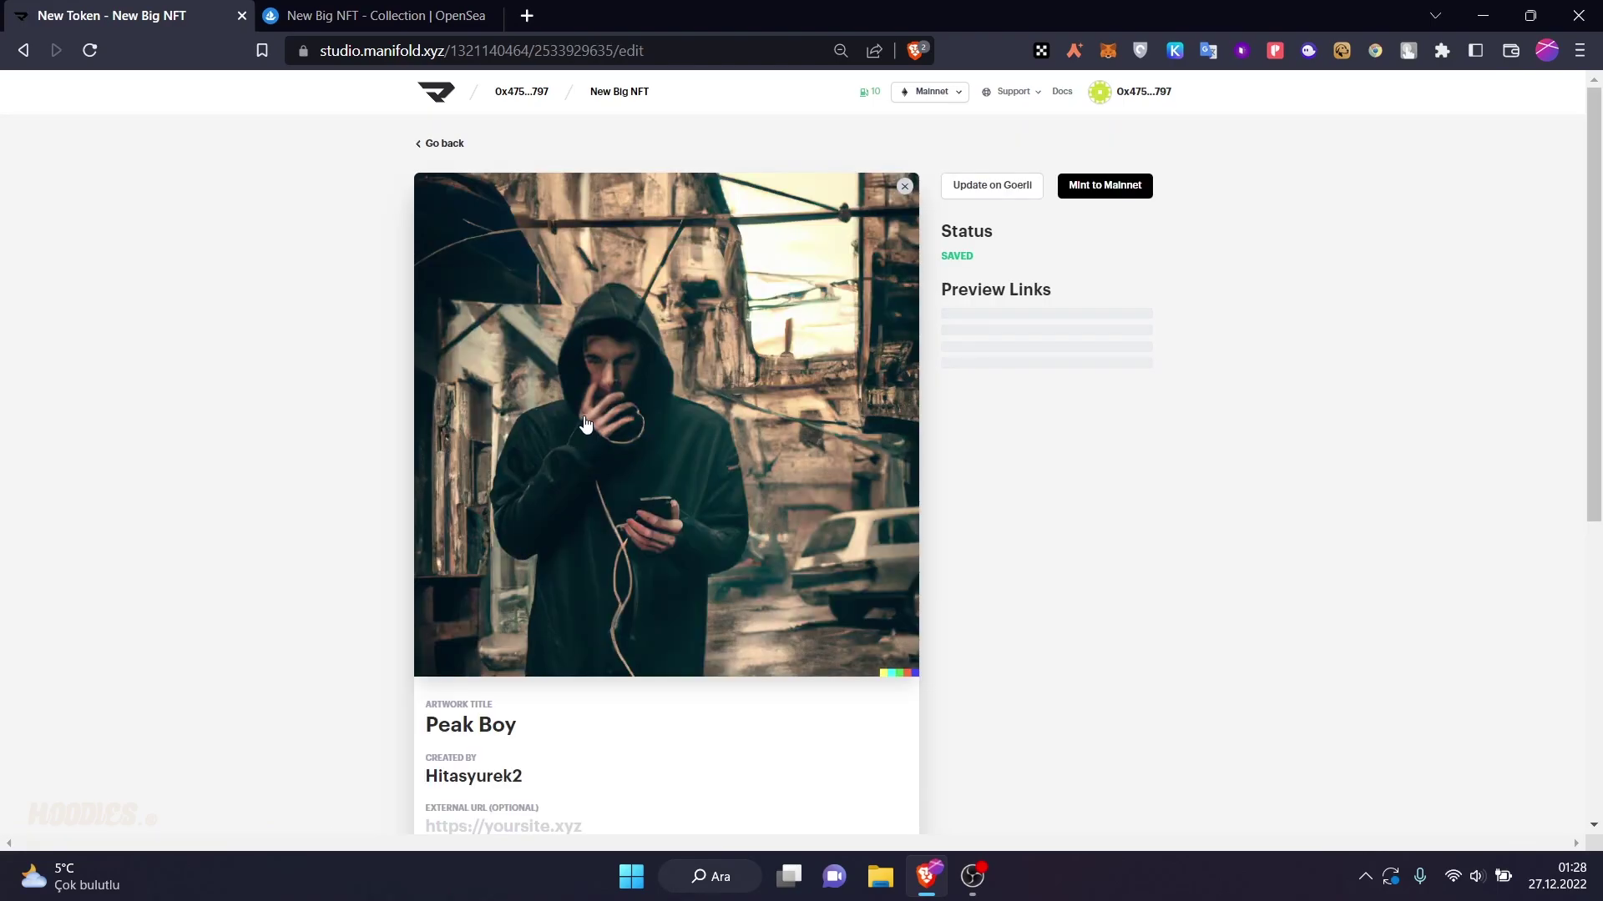
scroll(584, 559, down, 3)
scroll(583, 565, up, 1)
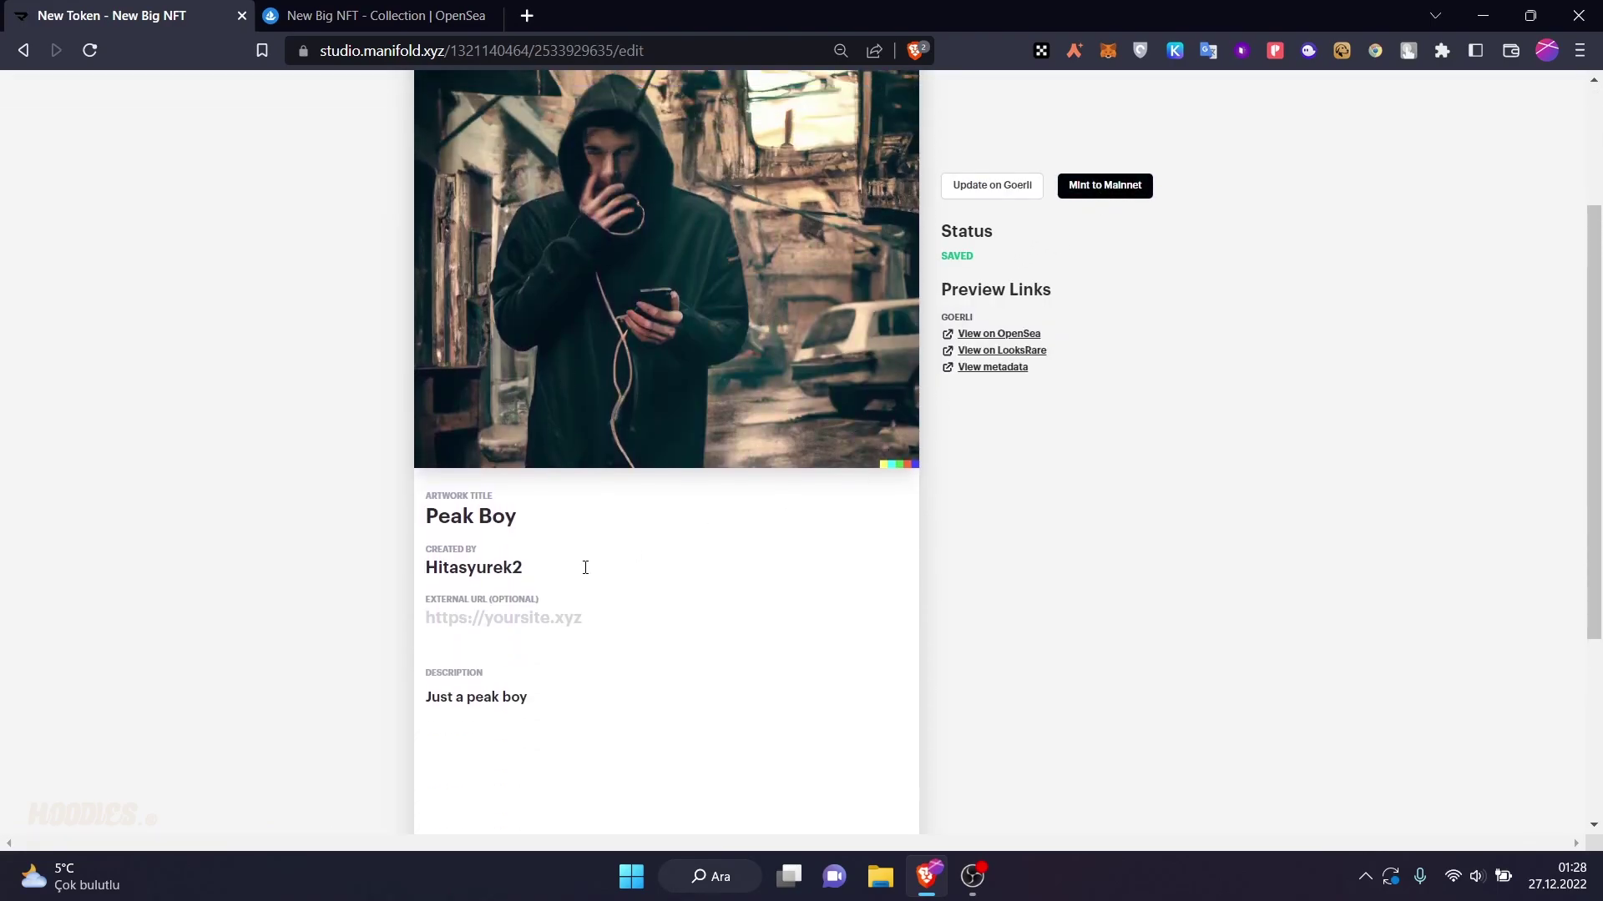
scroll(589, 559, down, 4)
scroll(590, 558, up, 5)
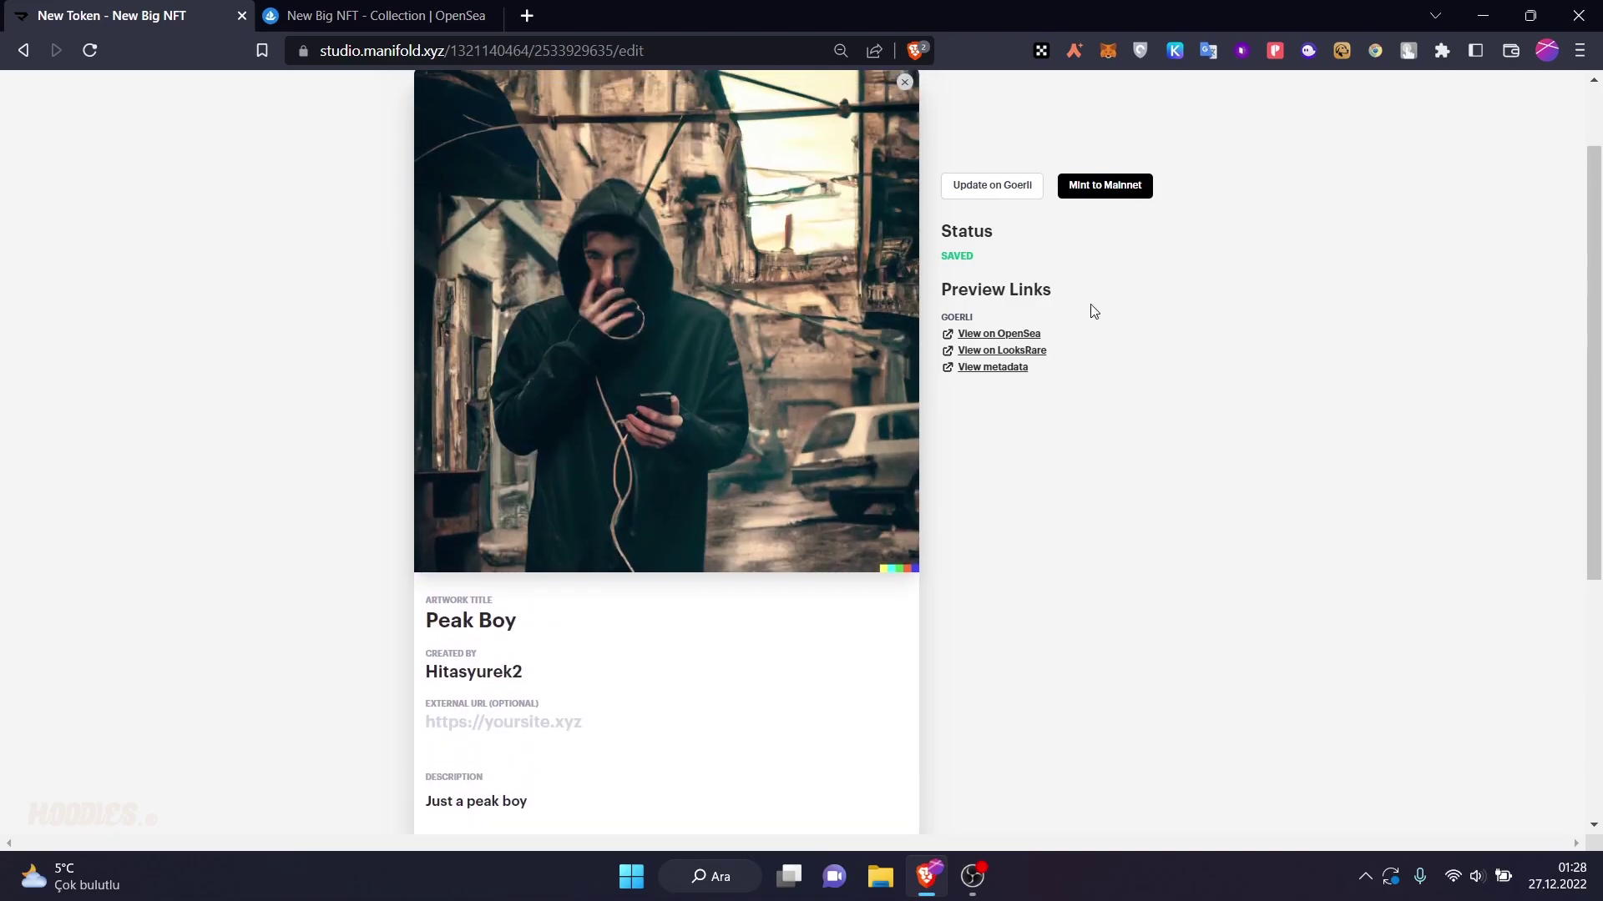
scroll(658, 561, down, 3)
scroll(941, 341, up, 5)
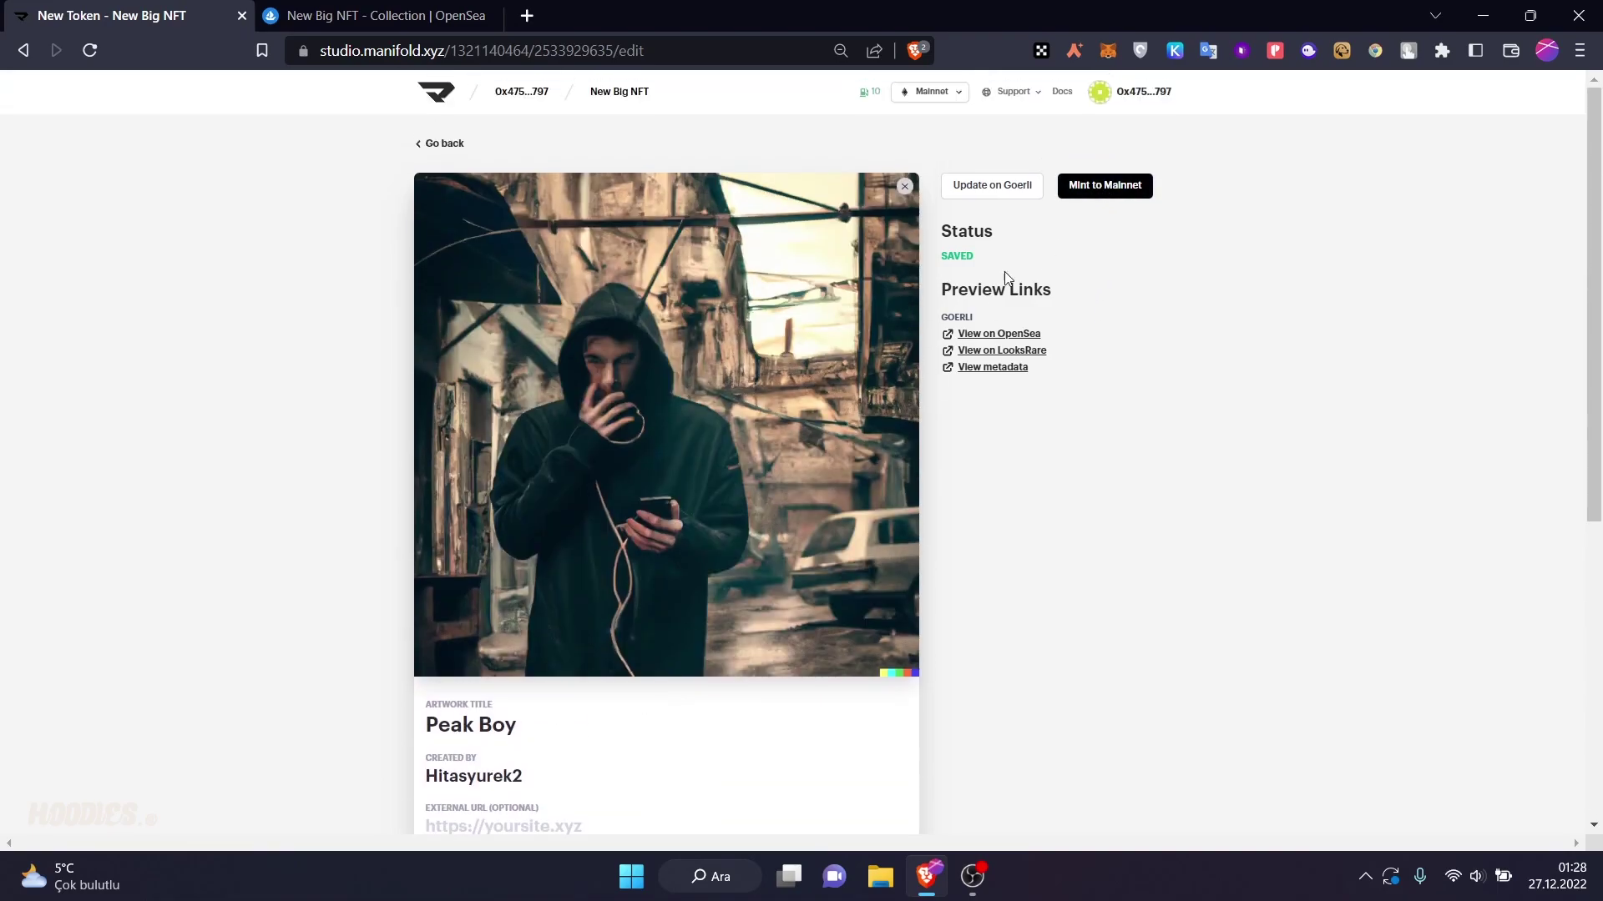
- Mint Peak Boy to your own wallet on Ethereum mainnet, approving it in MetaMask
click(1087, 189)
click(884, 499)
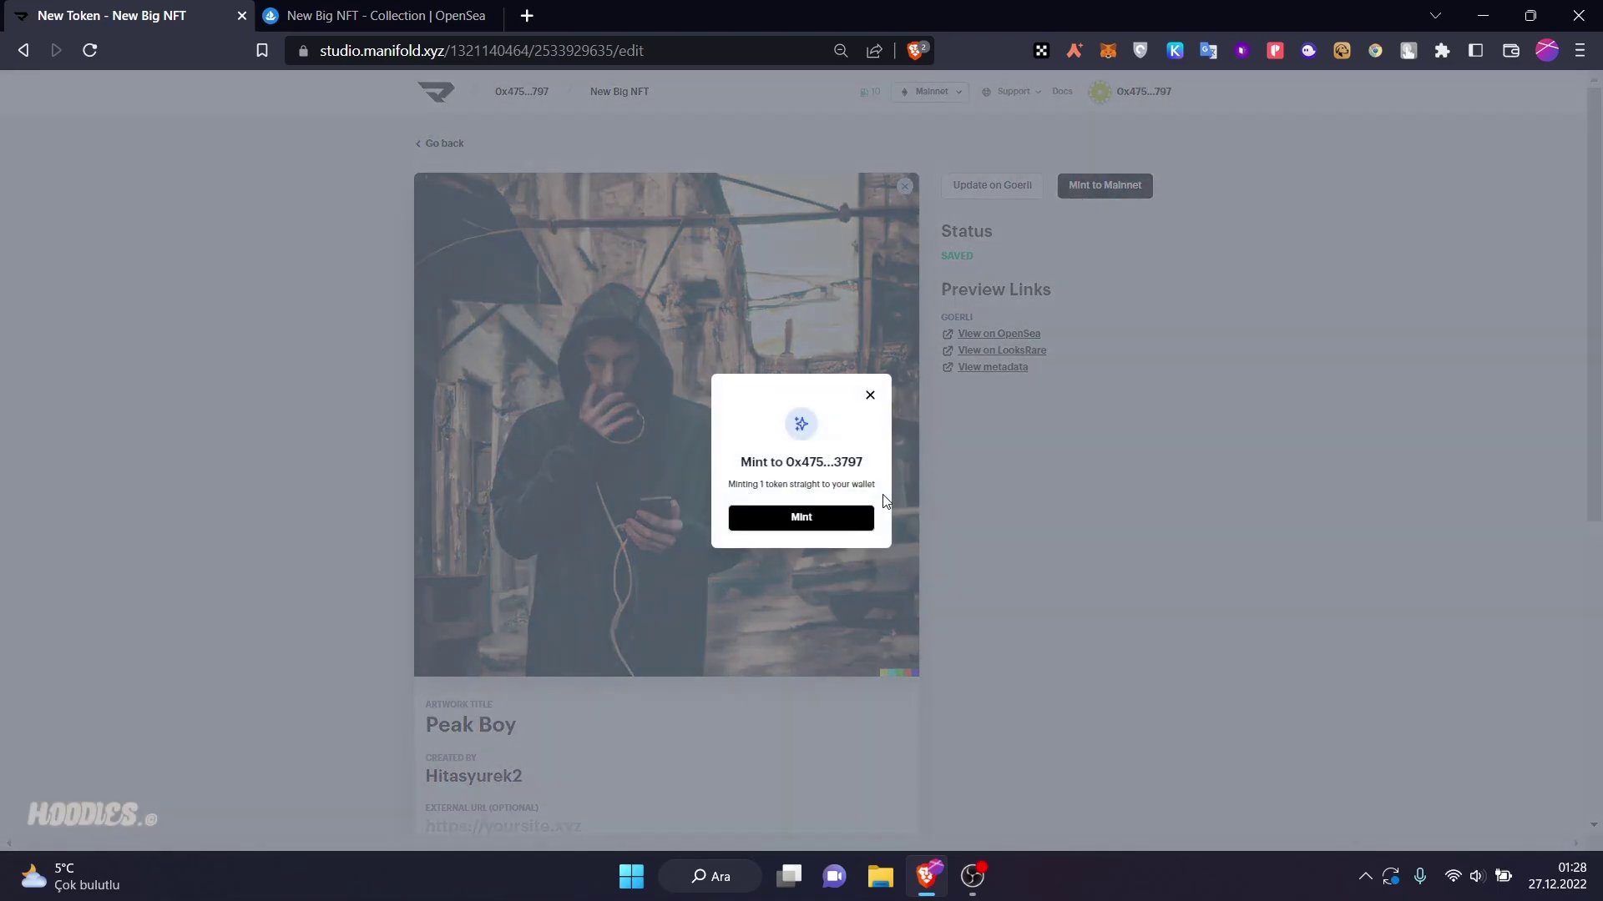
click(857, 528)
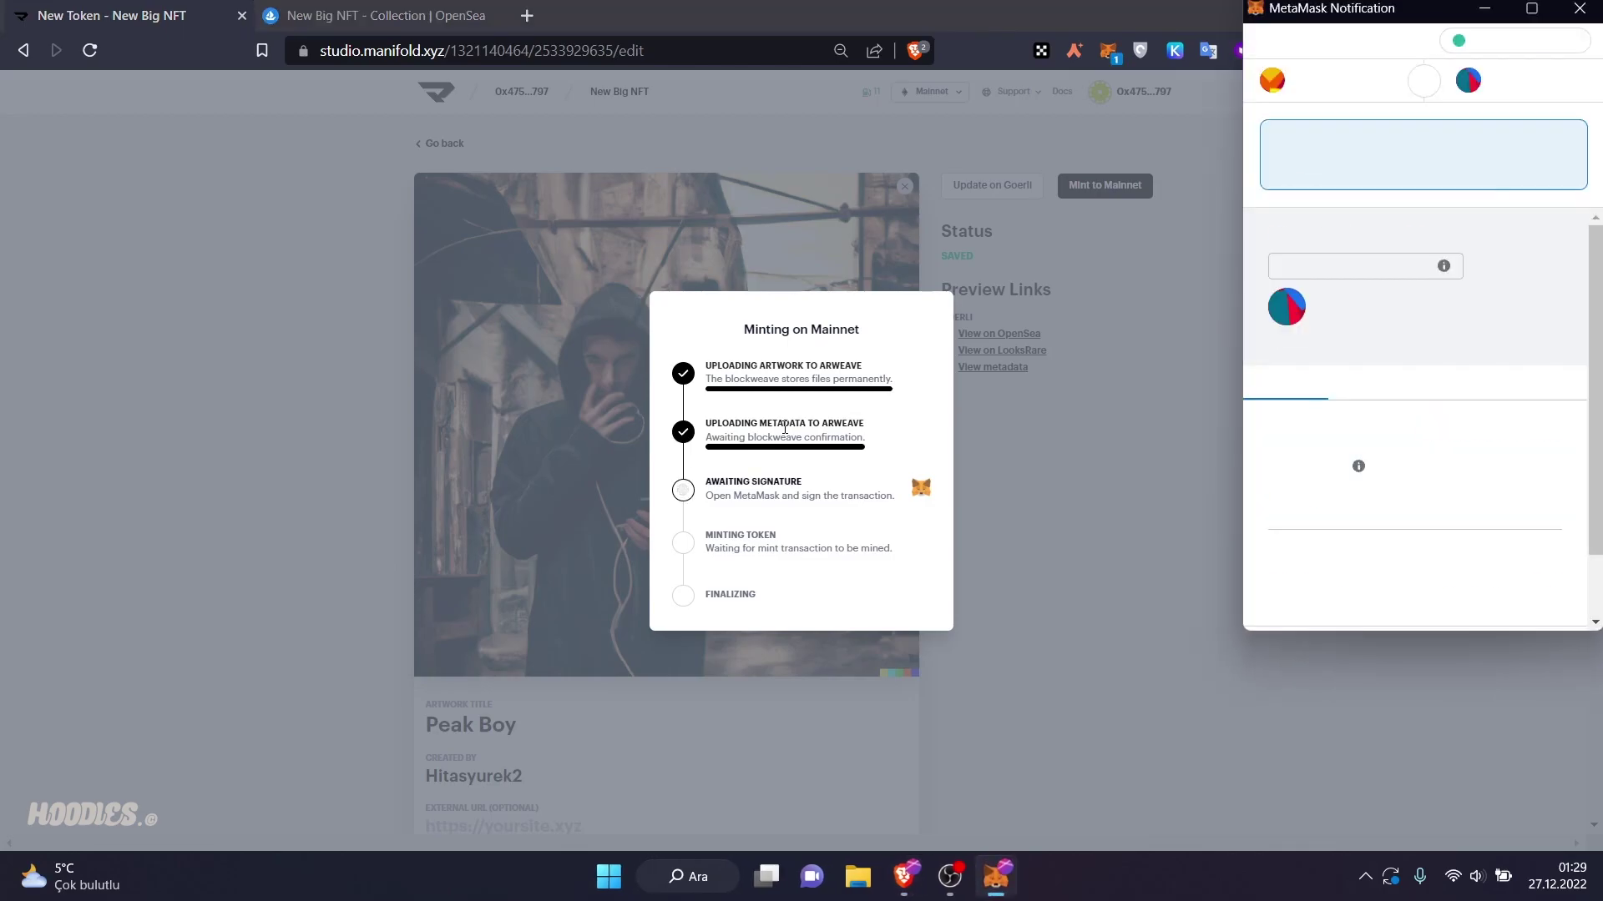
scroll(1517, 501, down, 3)
click(1517, 614)
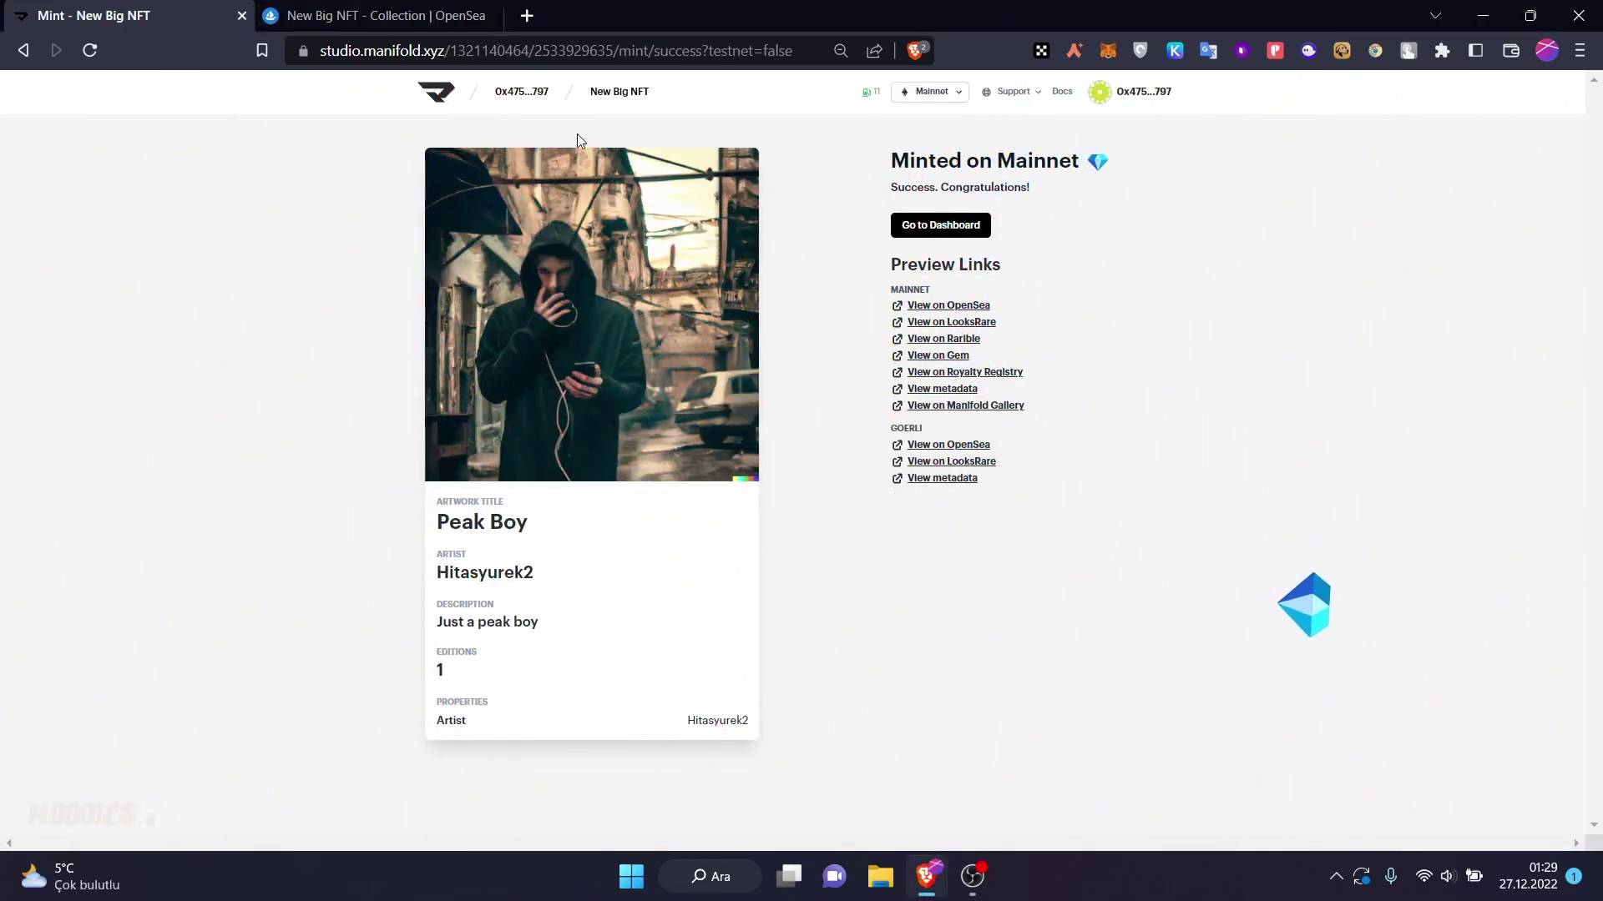
click(926, 225)
- Set the contract royalty to 10%, paid to your own wallet address
click(448, 144)
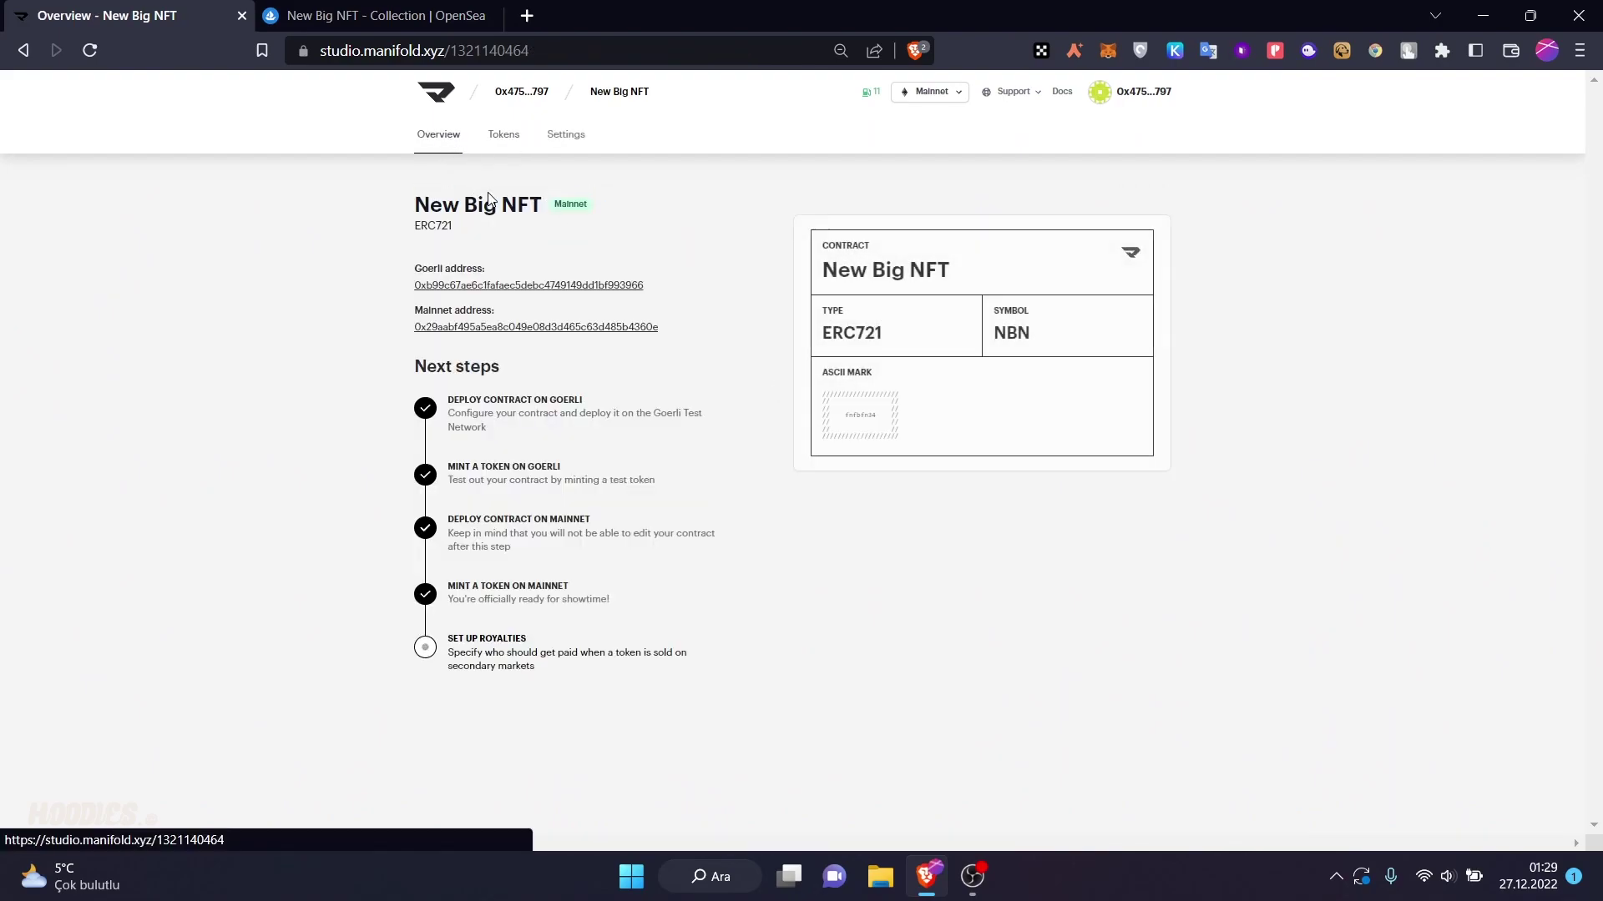
click(495, 650)
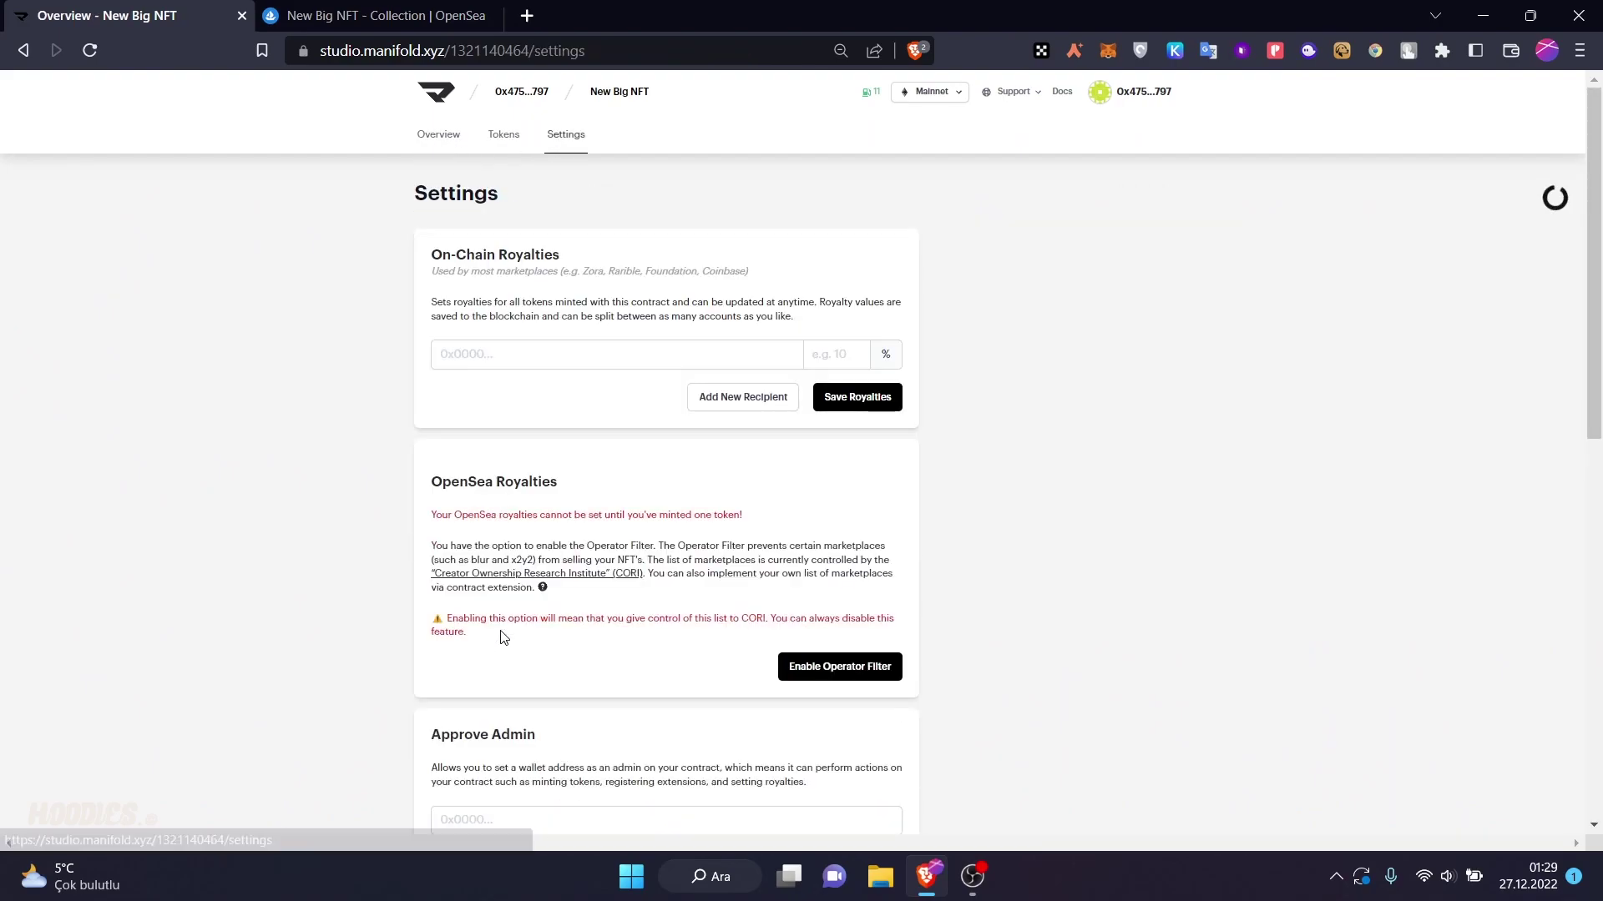
click(546, 359)
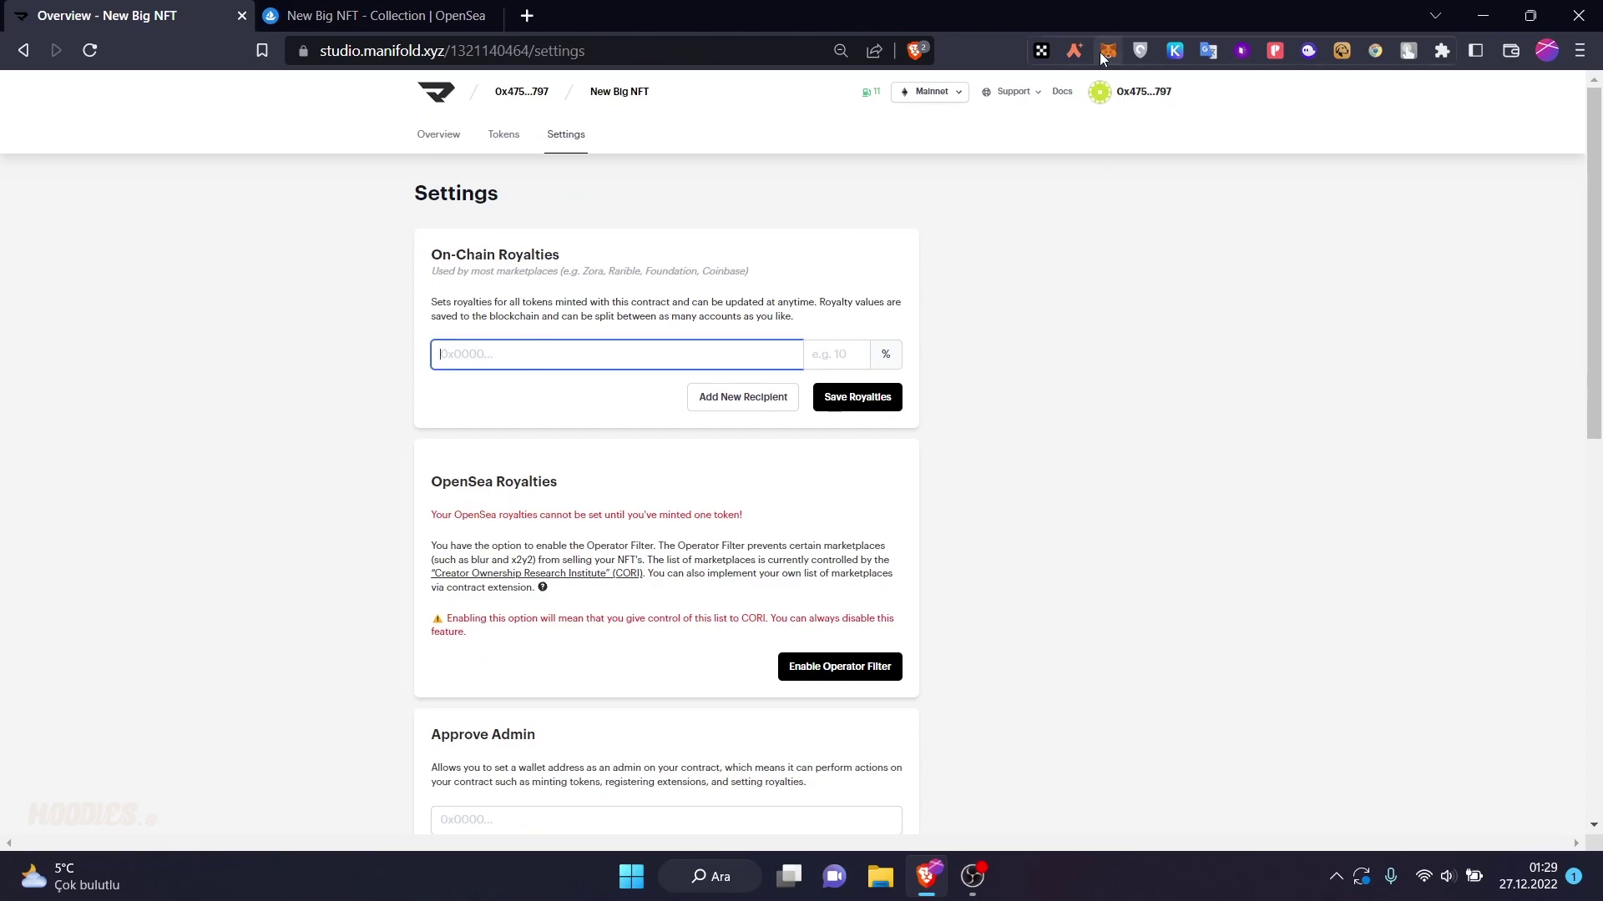
click(901, 171)
click(616, 355)
text(0x47575BBa8f5405255D5166CfCDf39667e24F3797)
click(826, 355)
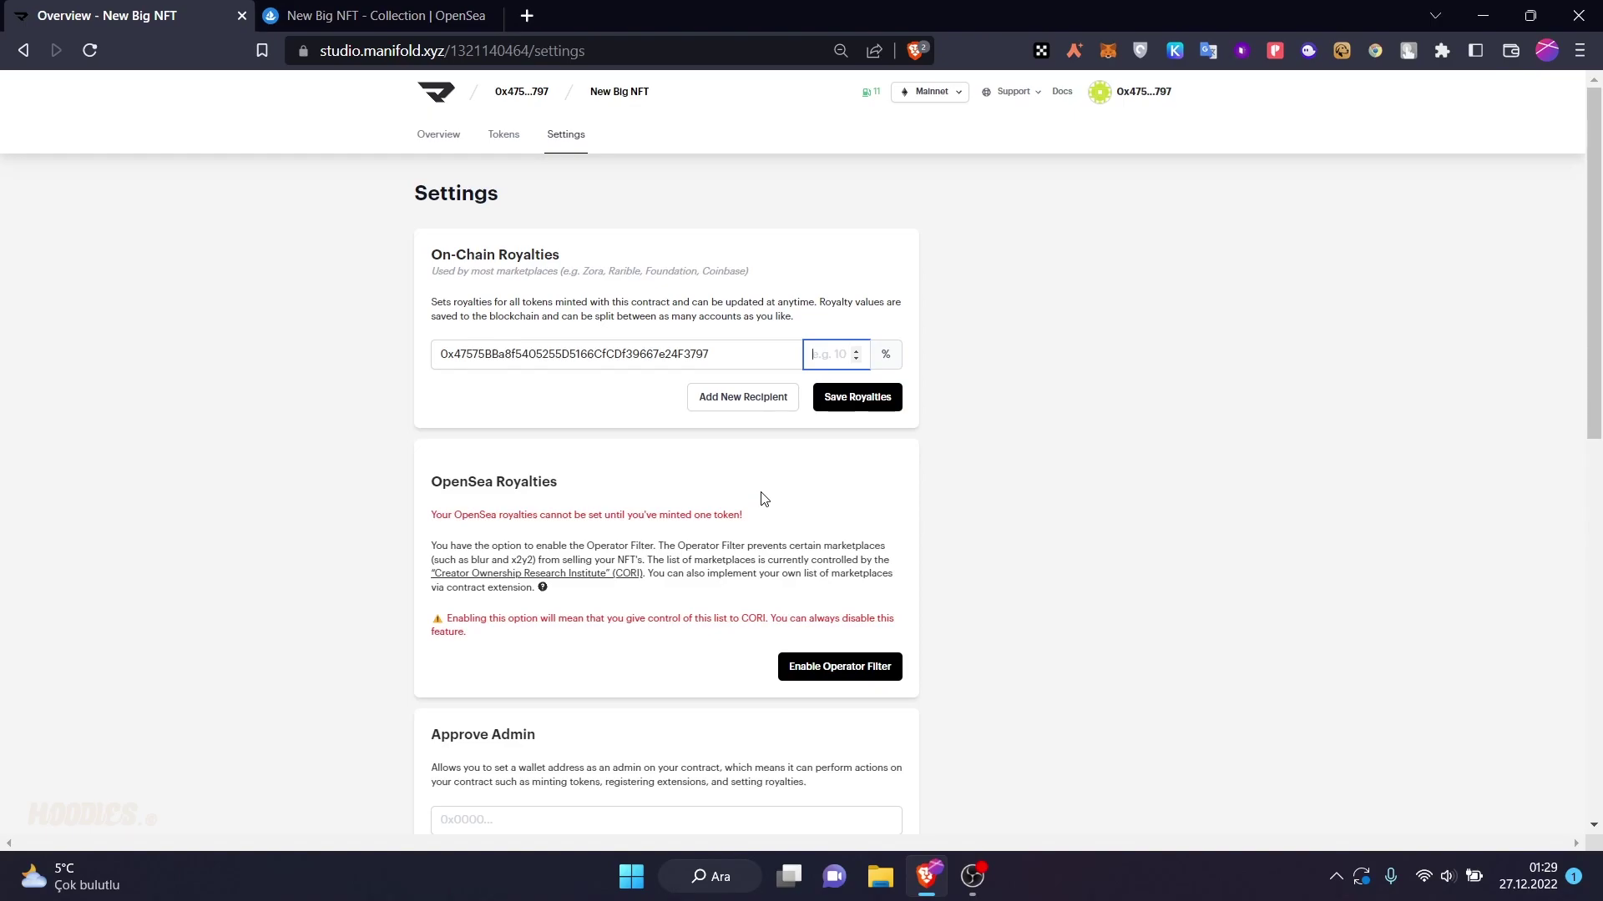
click(786, 317)
click(784, 307)
- Try scheduling a token-owner snapshot, dismiss the missing-email warning, and return to Overview
scroll(782, 480, down, 4)
scroll(751, 477, up, 4)
scroll(668, 469, down, 6)
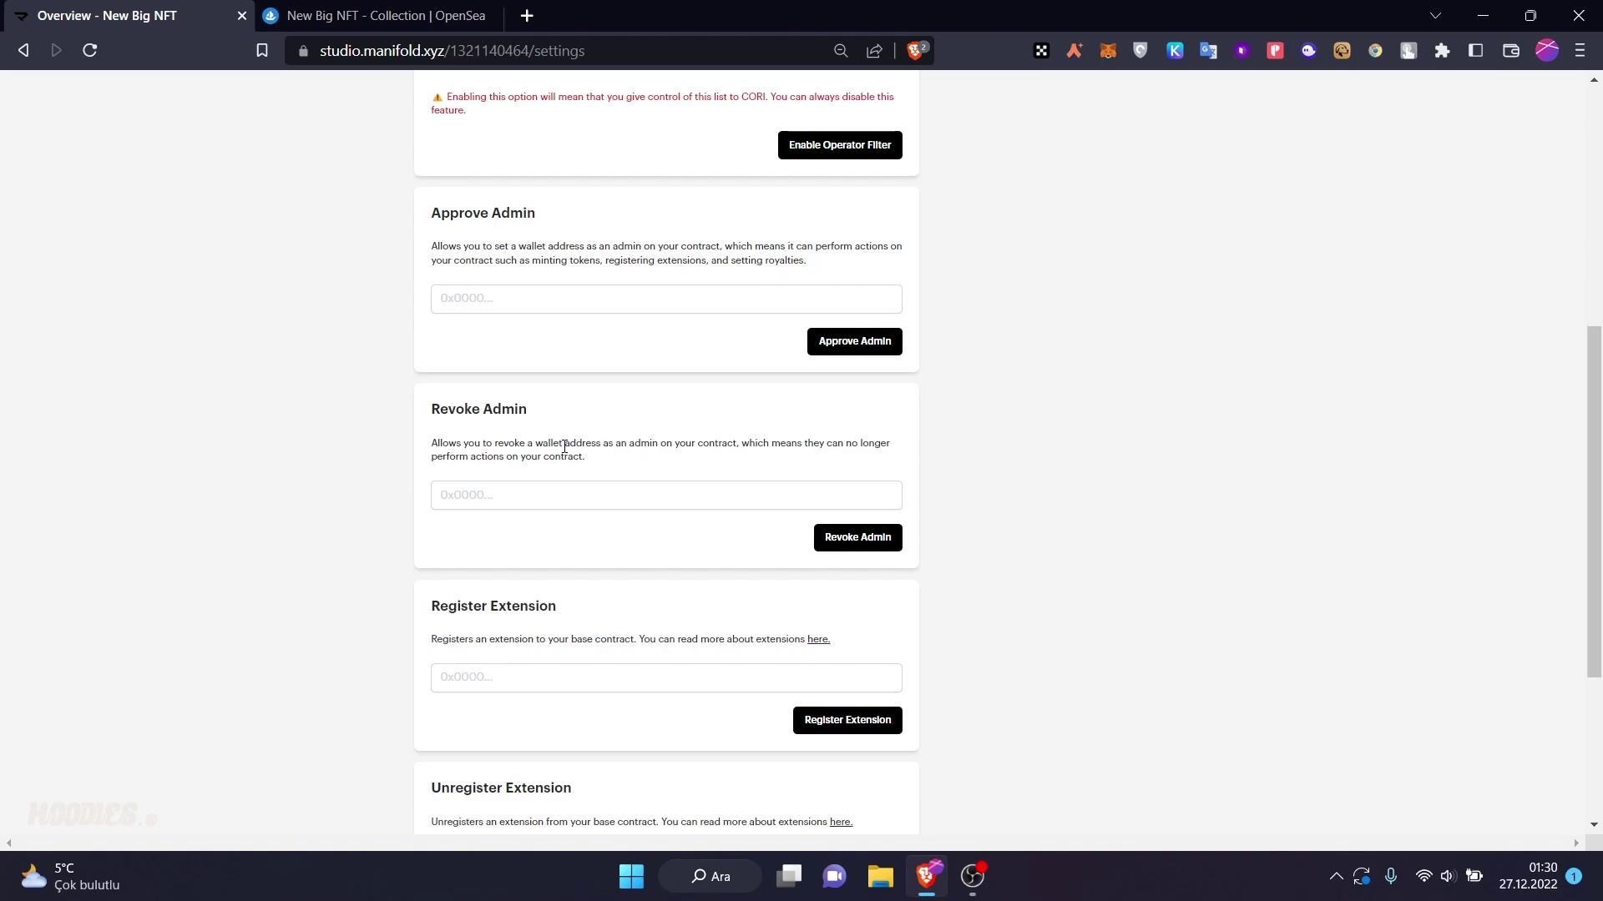
scroll(562, 454, down, 2)
scroll(562, 486, up, 4)
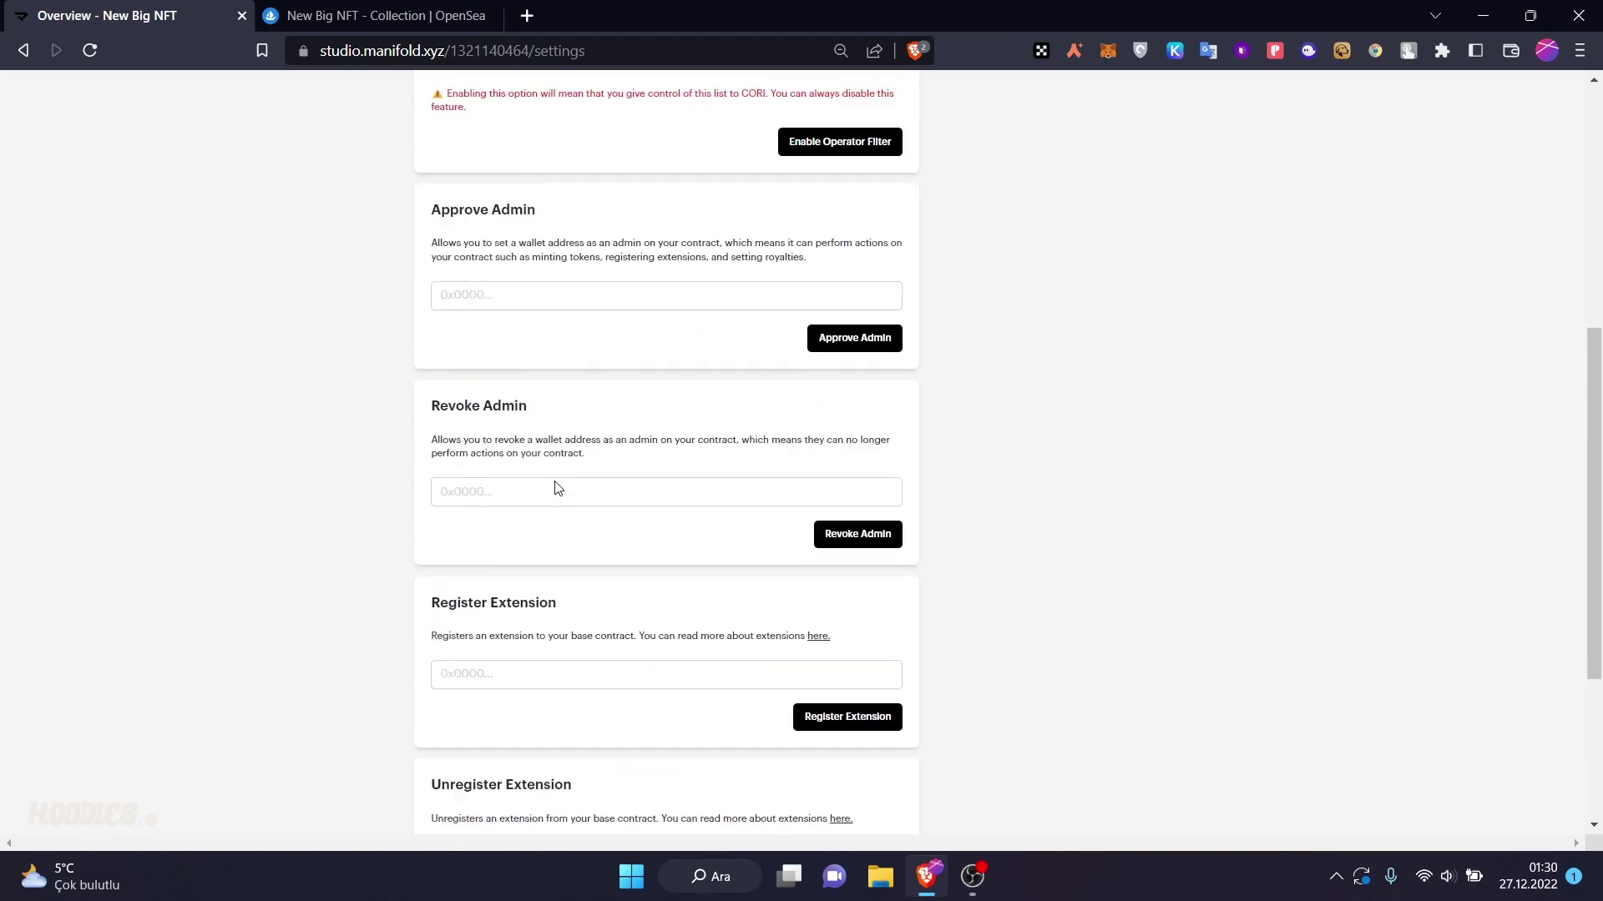
scroll(635, 468, up, 3)
scroll(556, 597, down, 8)
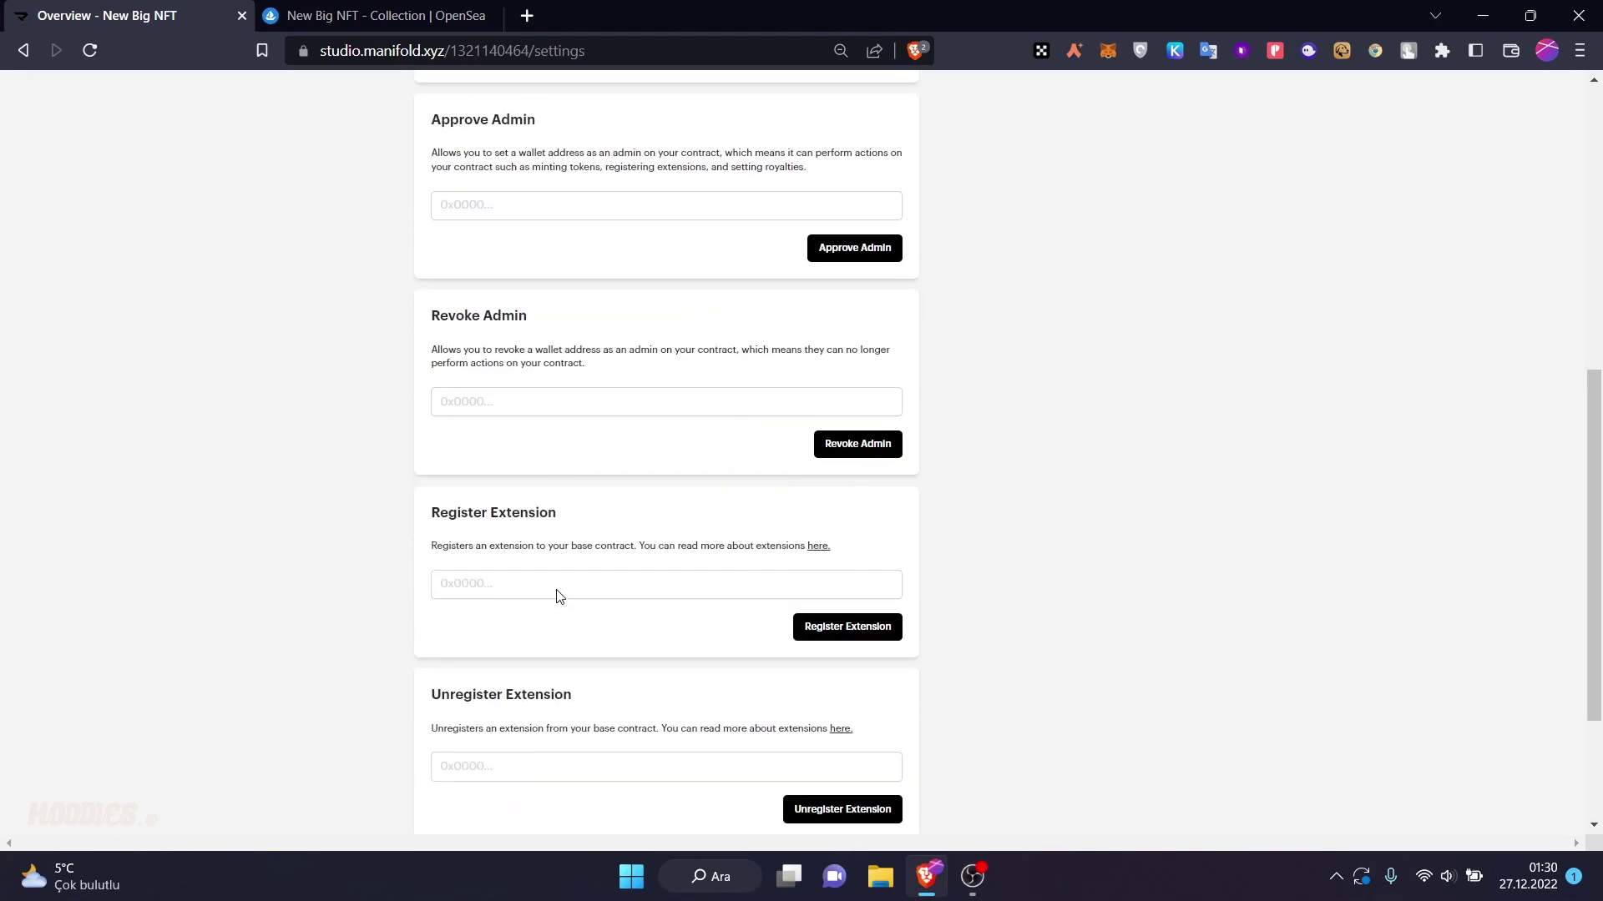
scroll(554, 597, up, 5)
scroll(556, 591, down, 5)
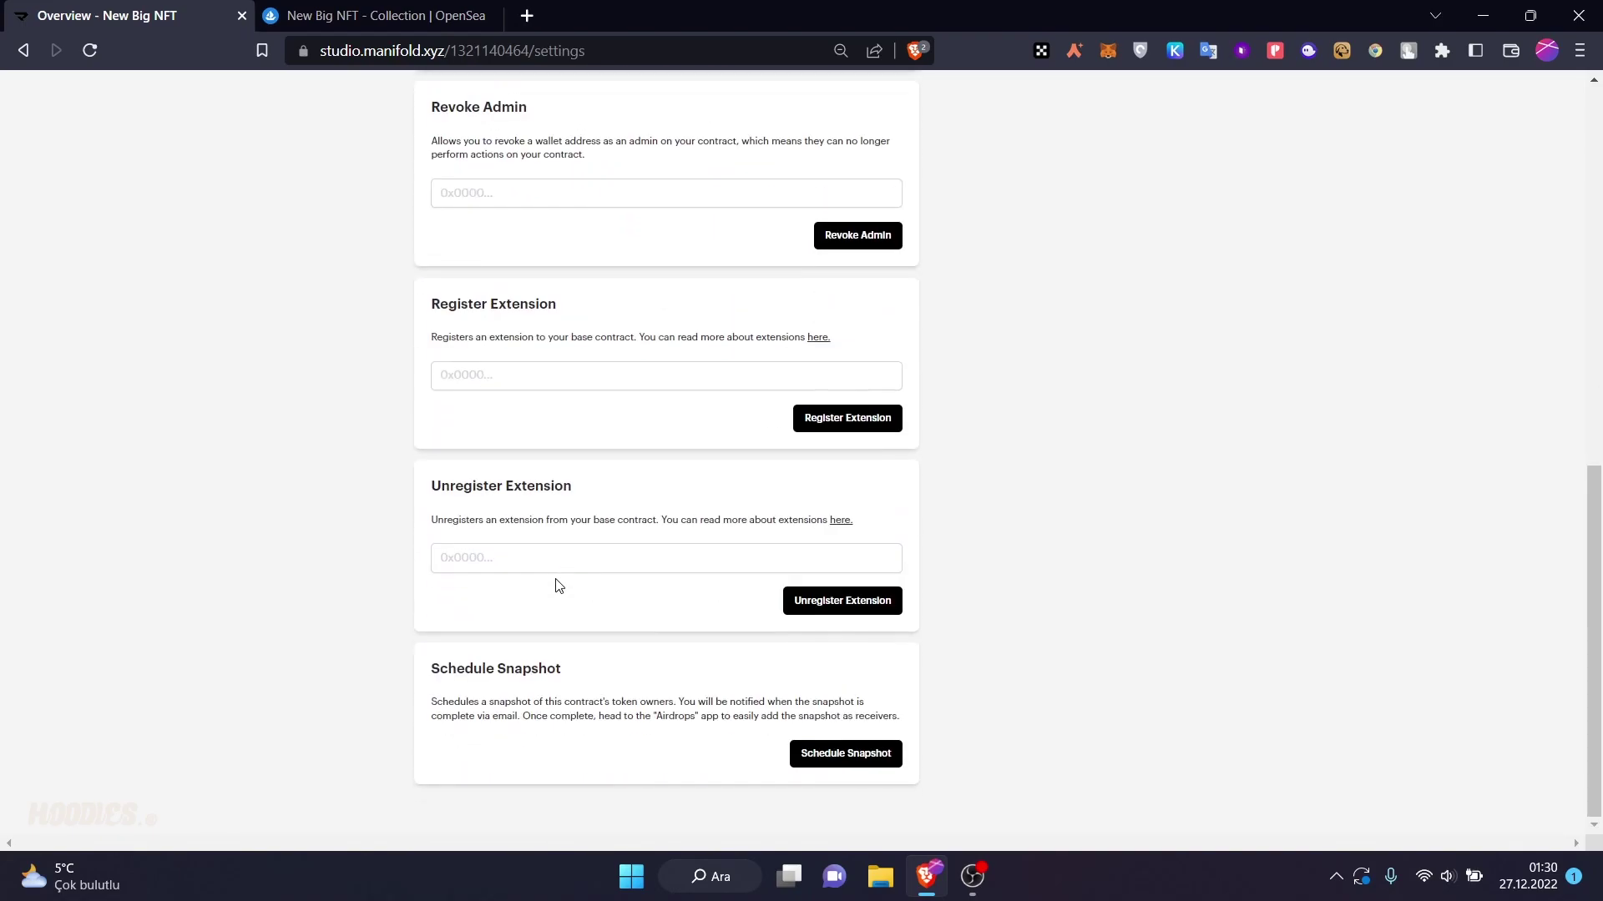
click(836, 756)
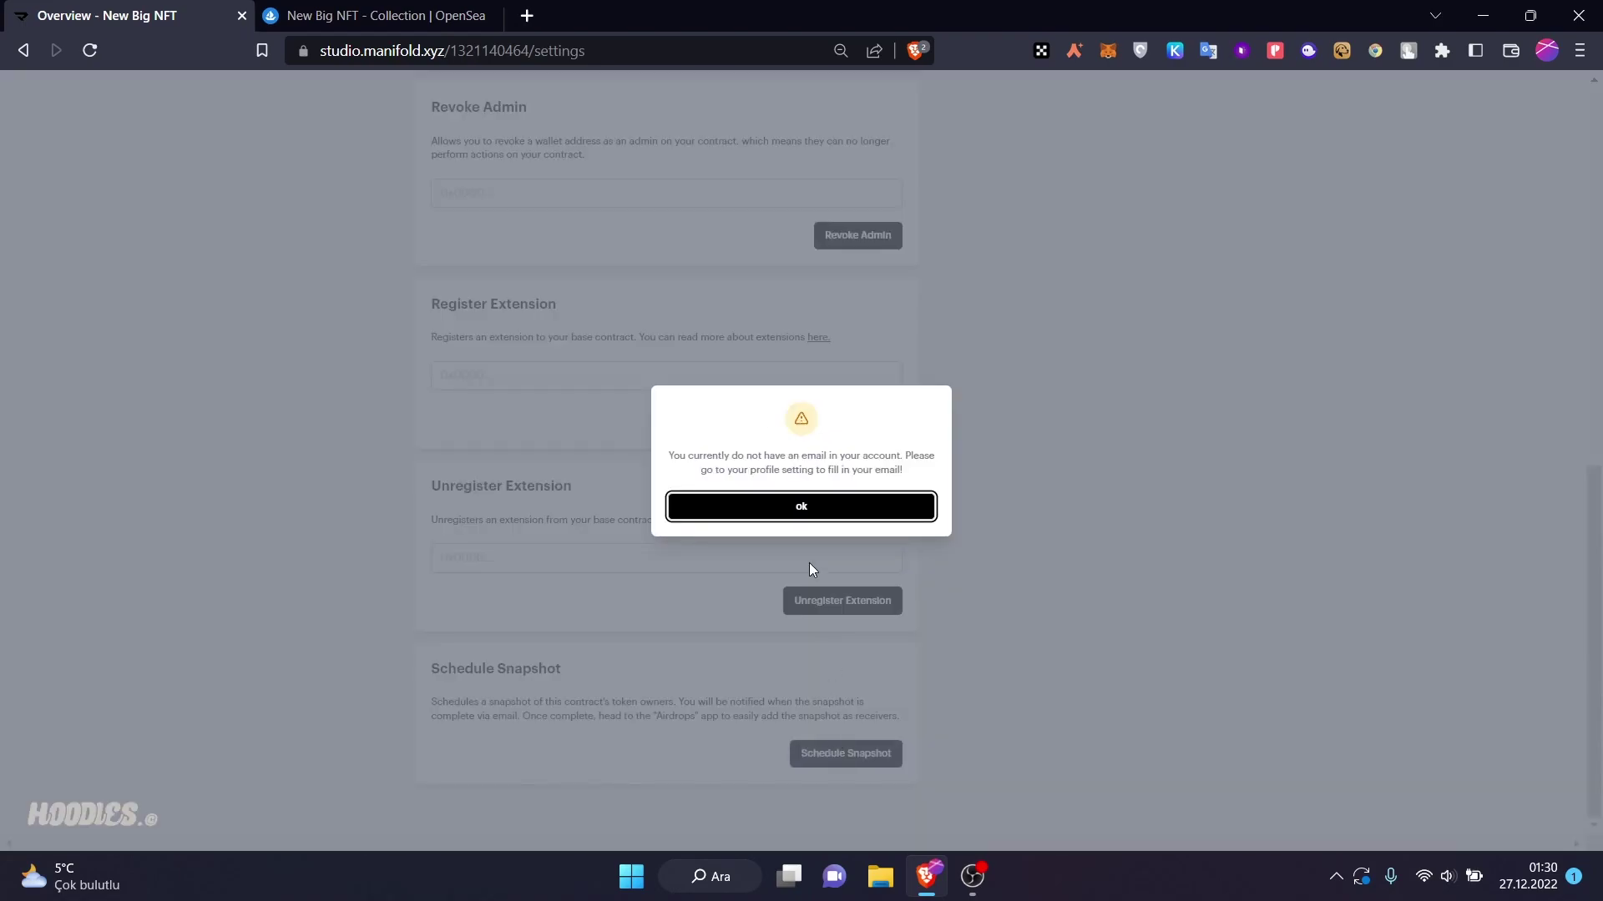
click(785, 508)
scroll(693, 693, up, 1)
scroll(648, 668, up, 7)
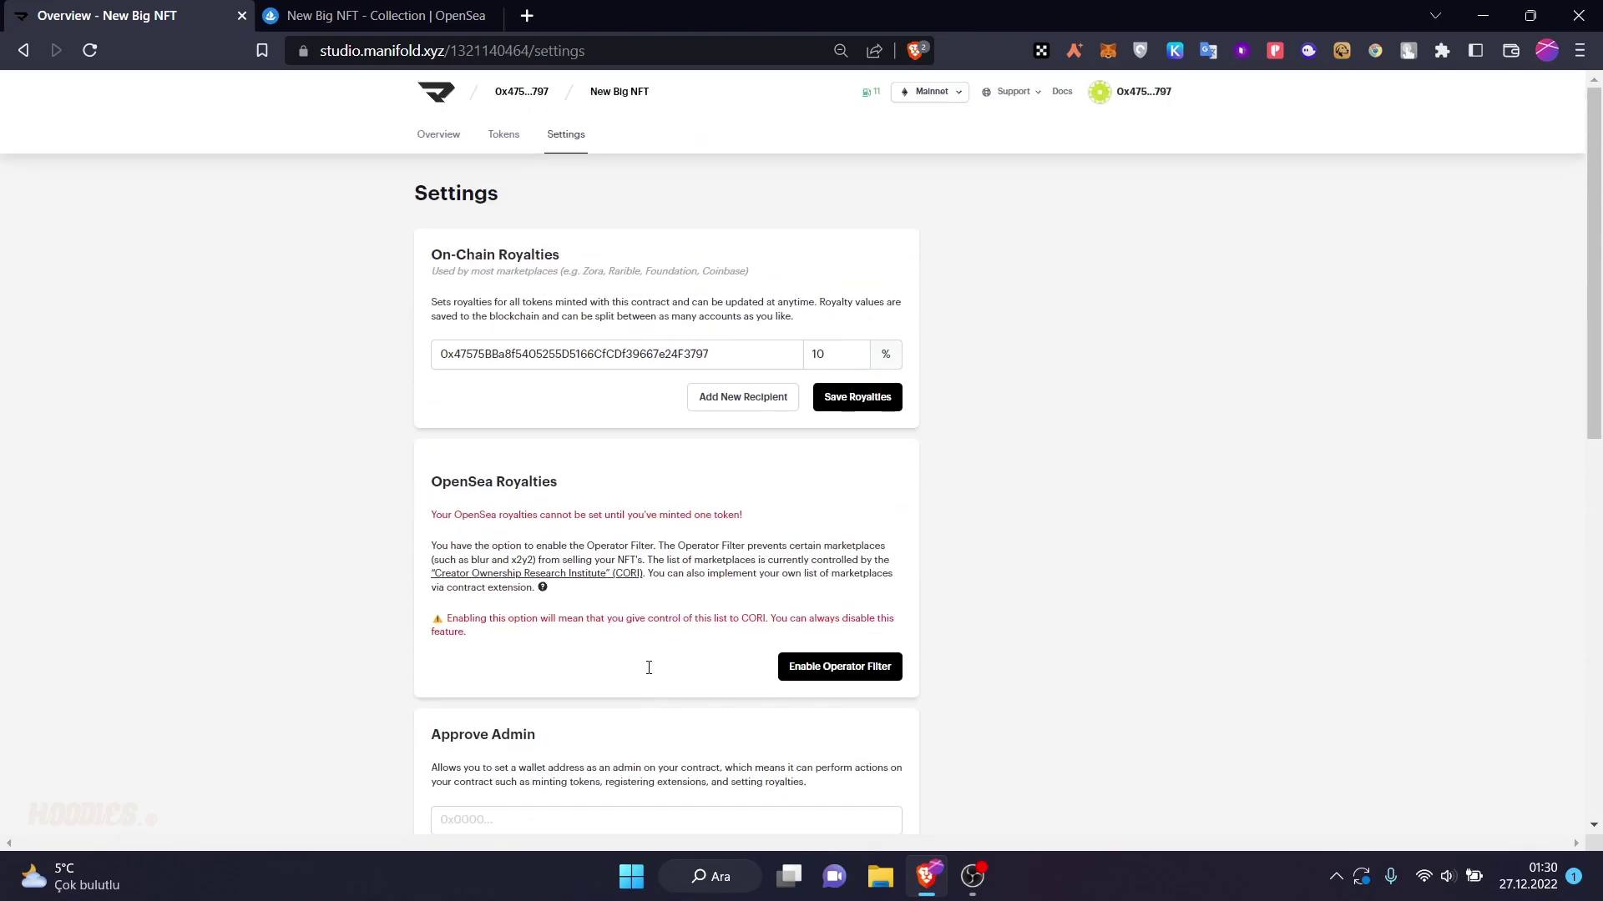
click(420, 151)
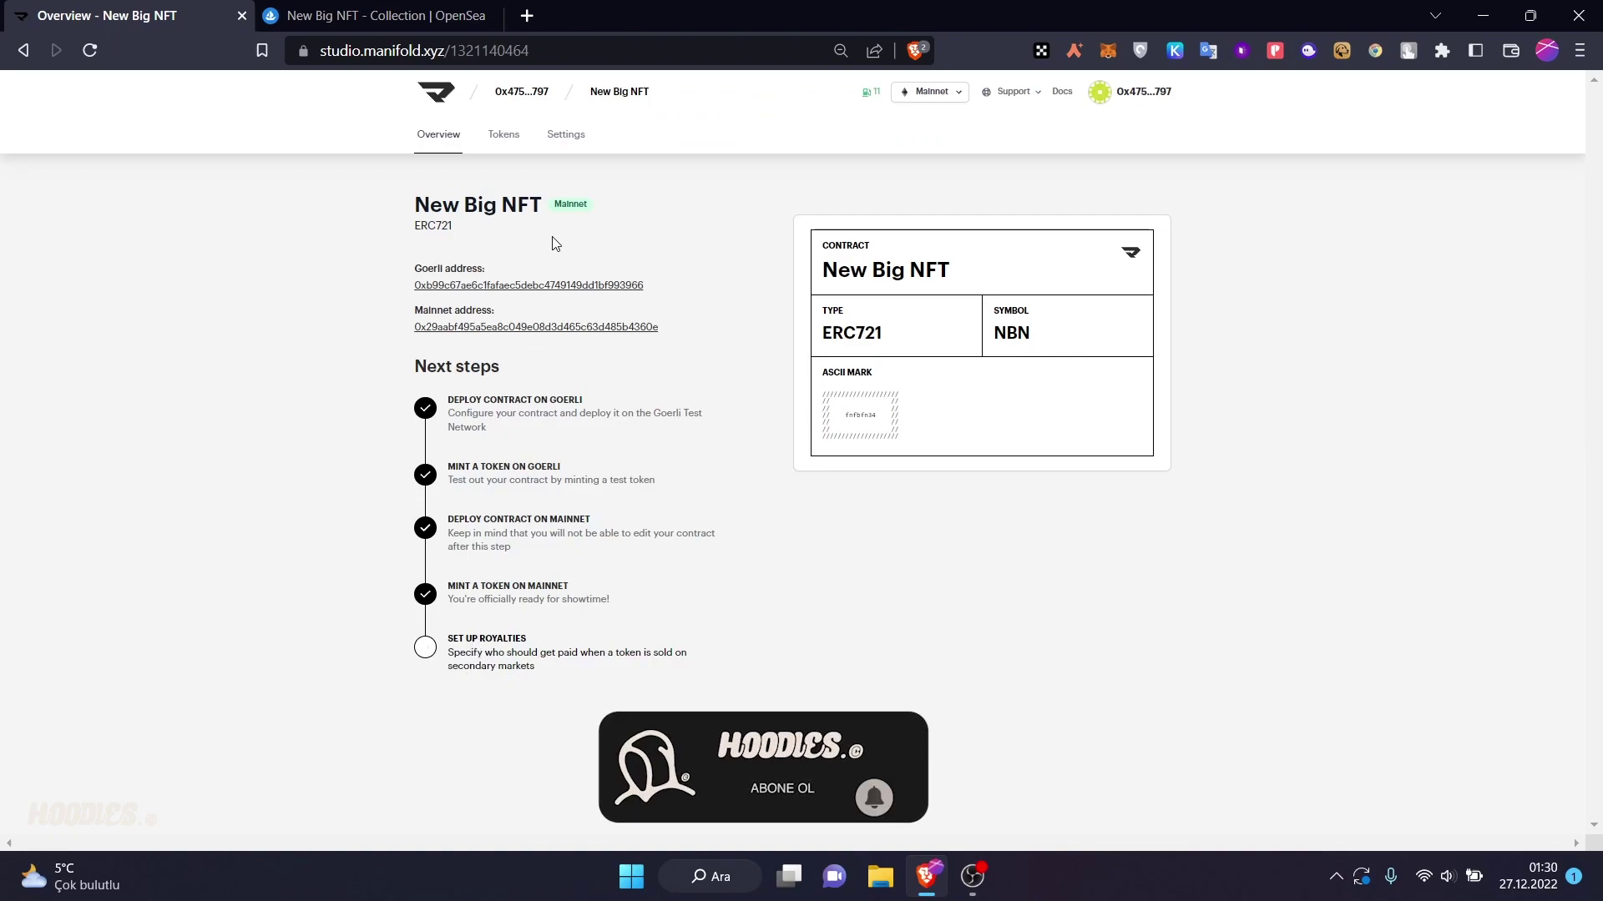
- Save a 2% royalty to your pasted wallet address and approve it in MetaMask
click(503, 134)
click(439, 134)
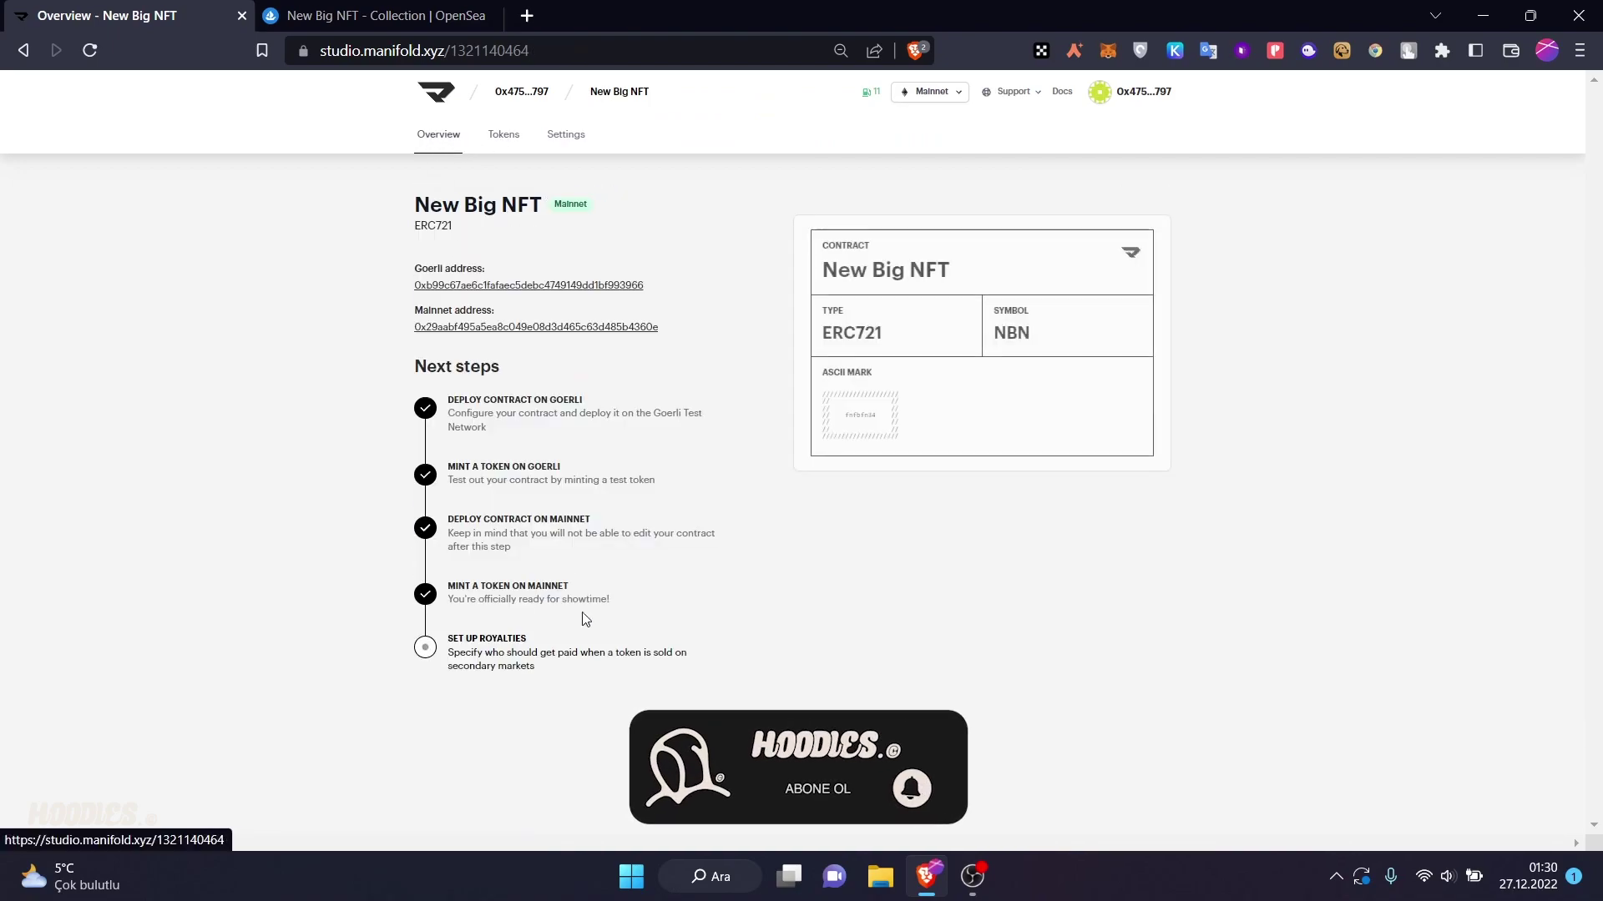
click(522, 659)
click(825, 359)
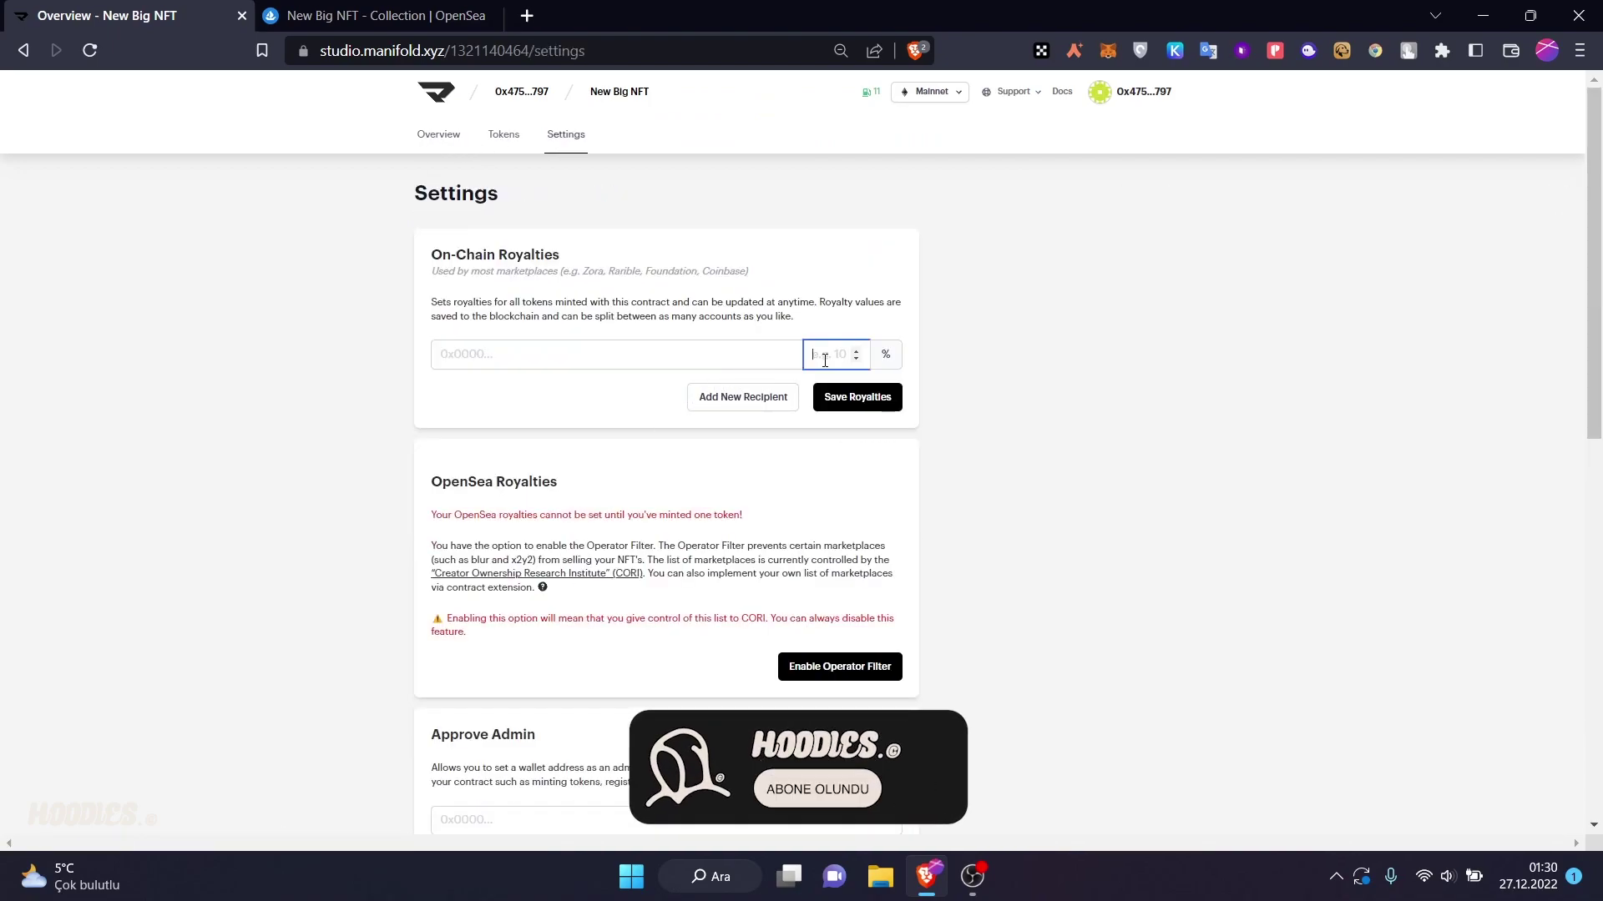
text(2)
click(681, 351)
text(0x47575BBa8f5405255D5166CfCDf39667e24B3797)
click(562, 391)
click(879, 411)
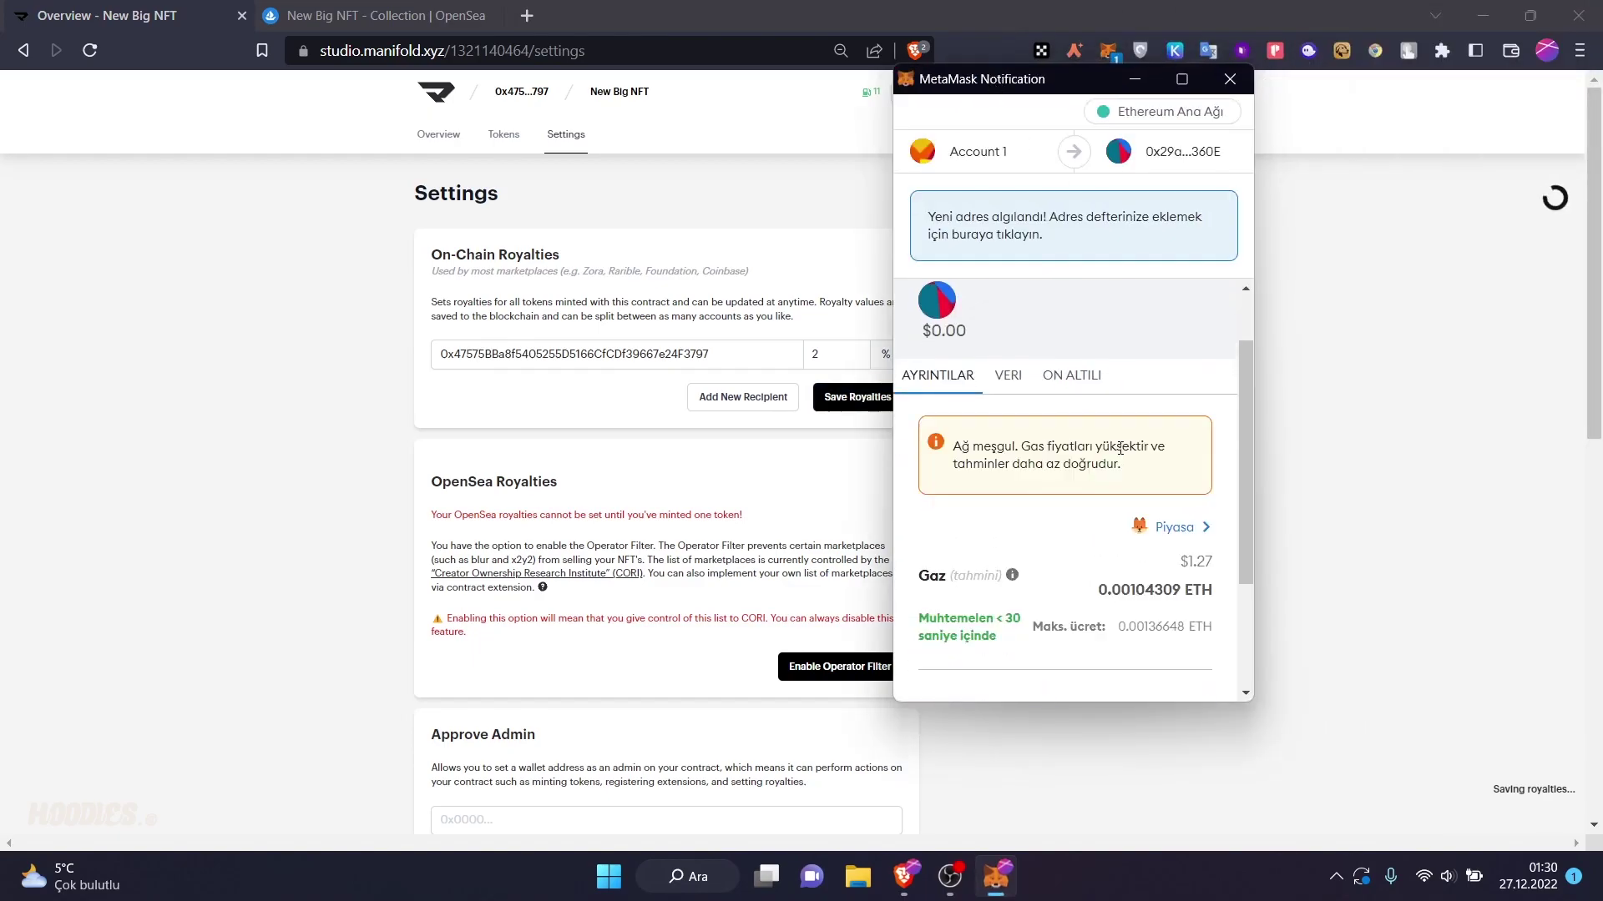
scroll(1073, 492, down, 3)
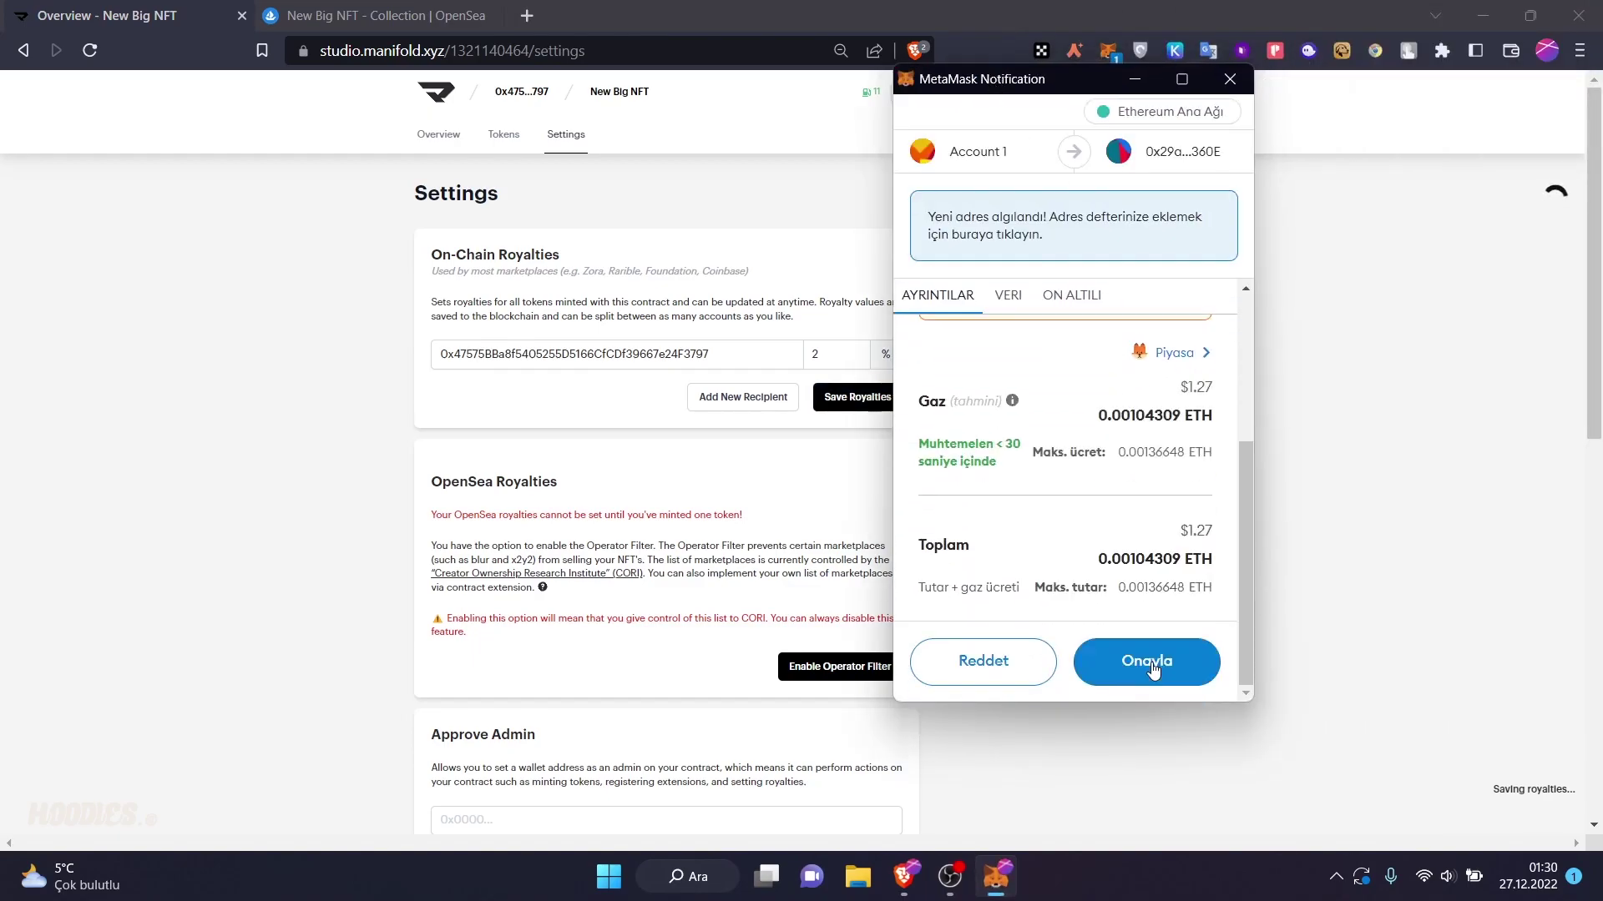
click(1150, 668)
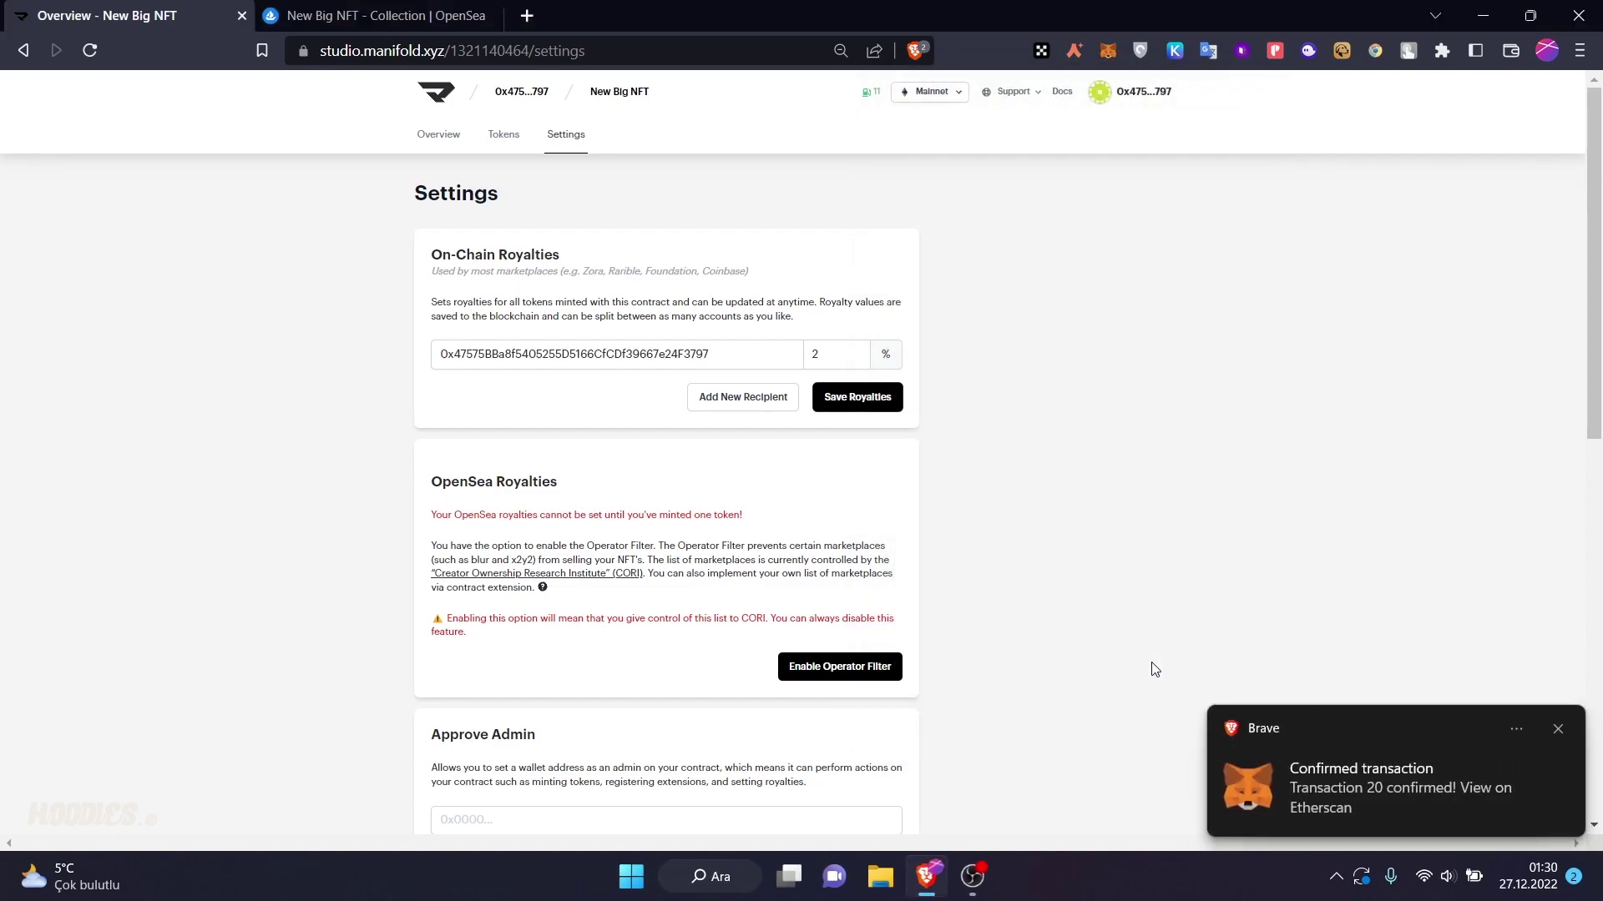
- Recheck the saved royalty settings, then open the Mainnet contract address on Etherscan
click(455, 146)
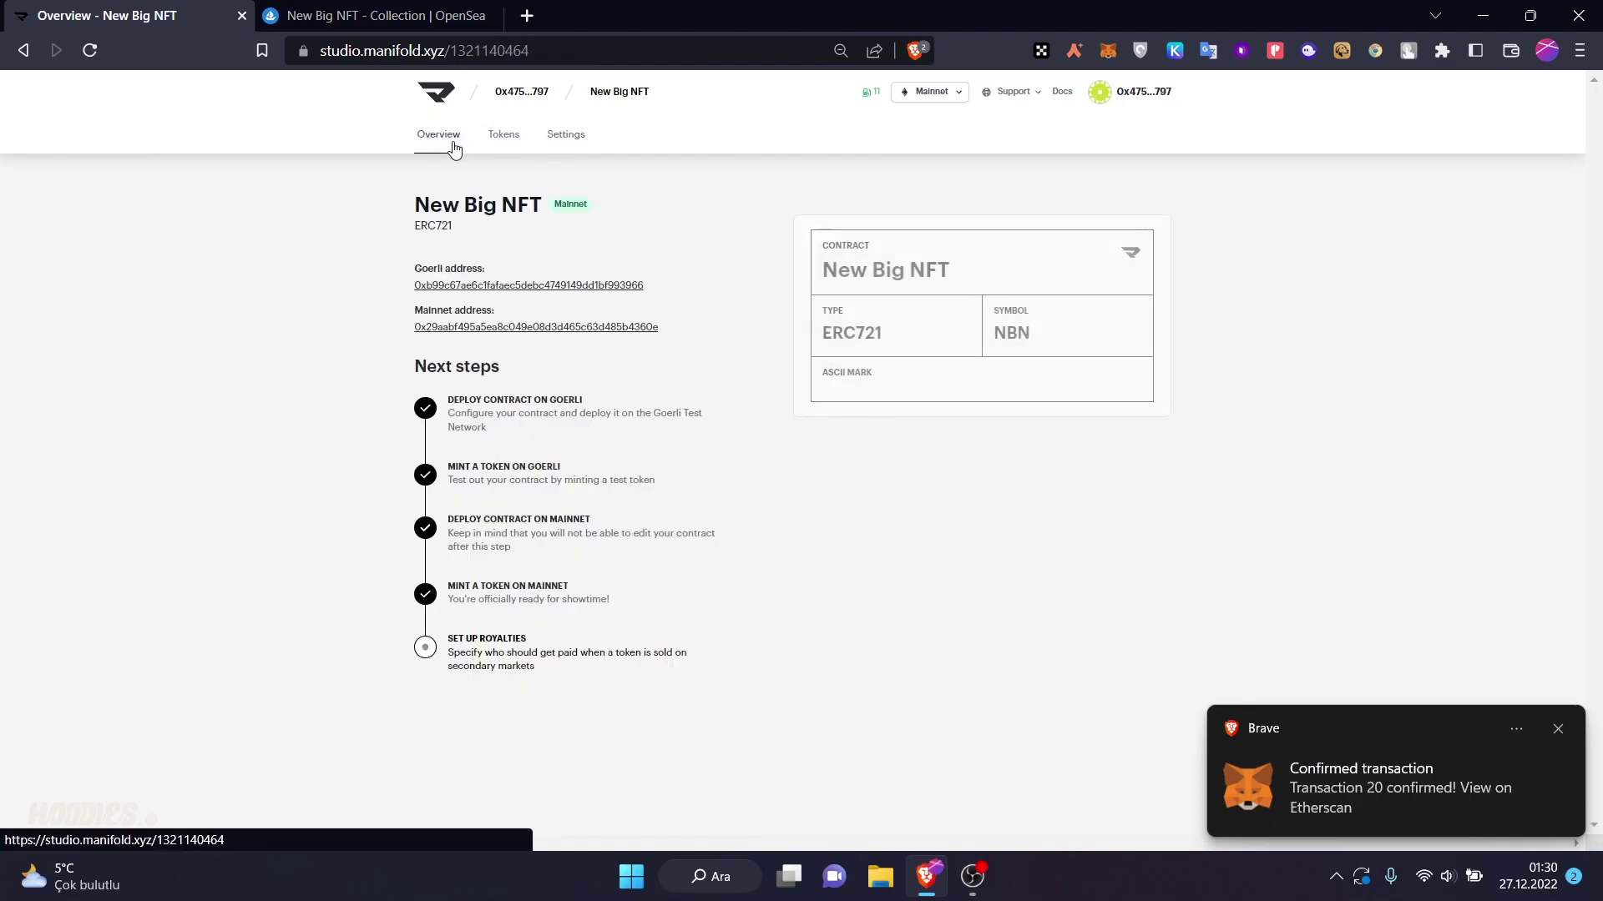
click(451, 649)
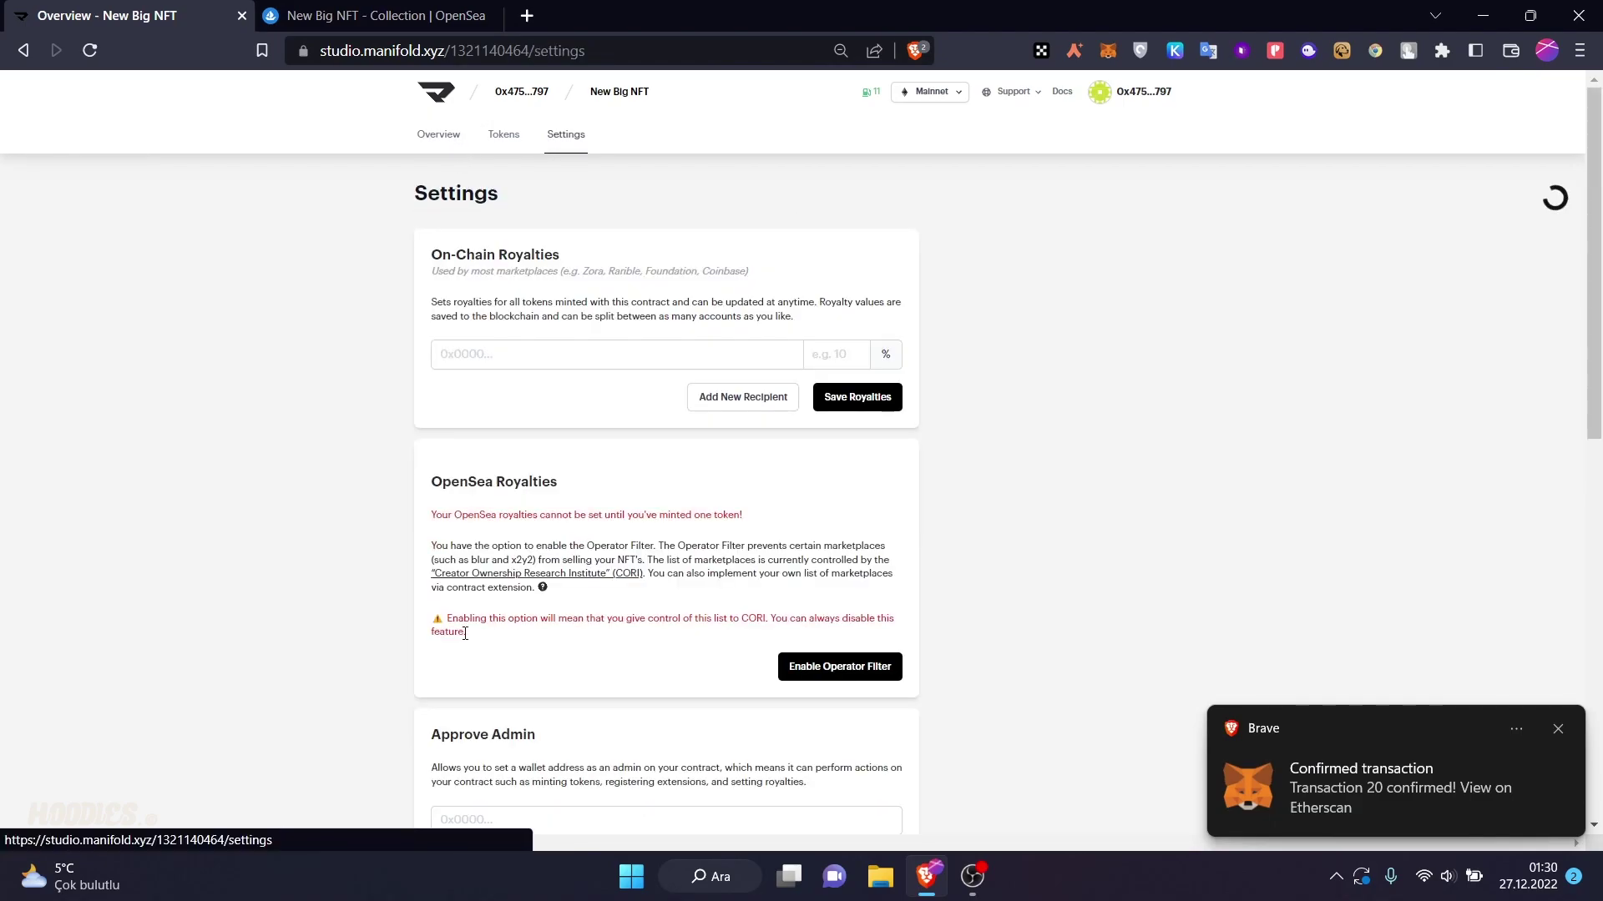
click(446, 134)
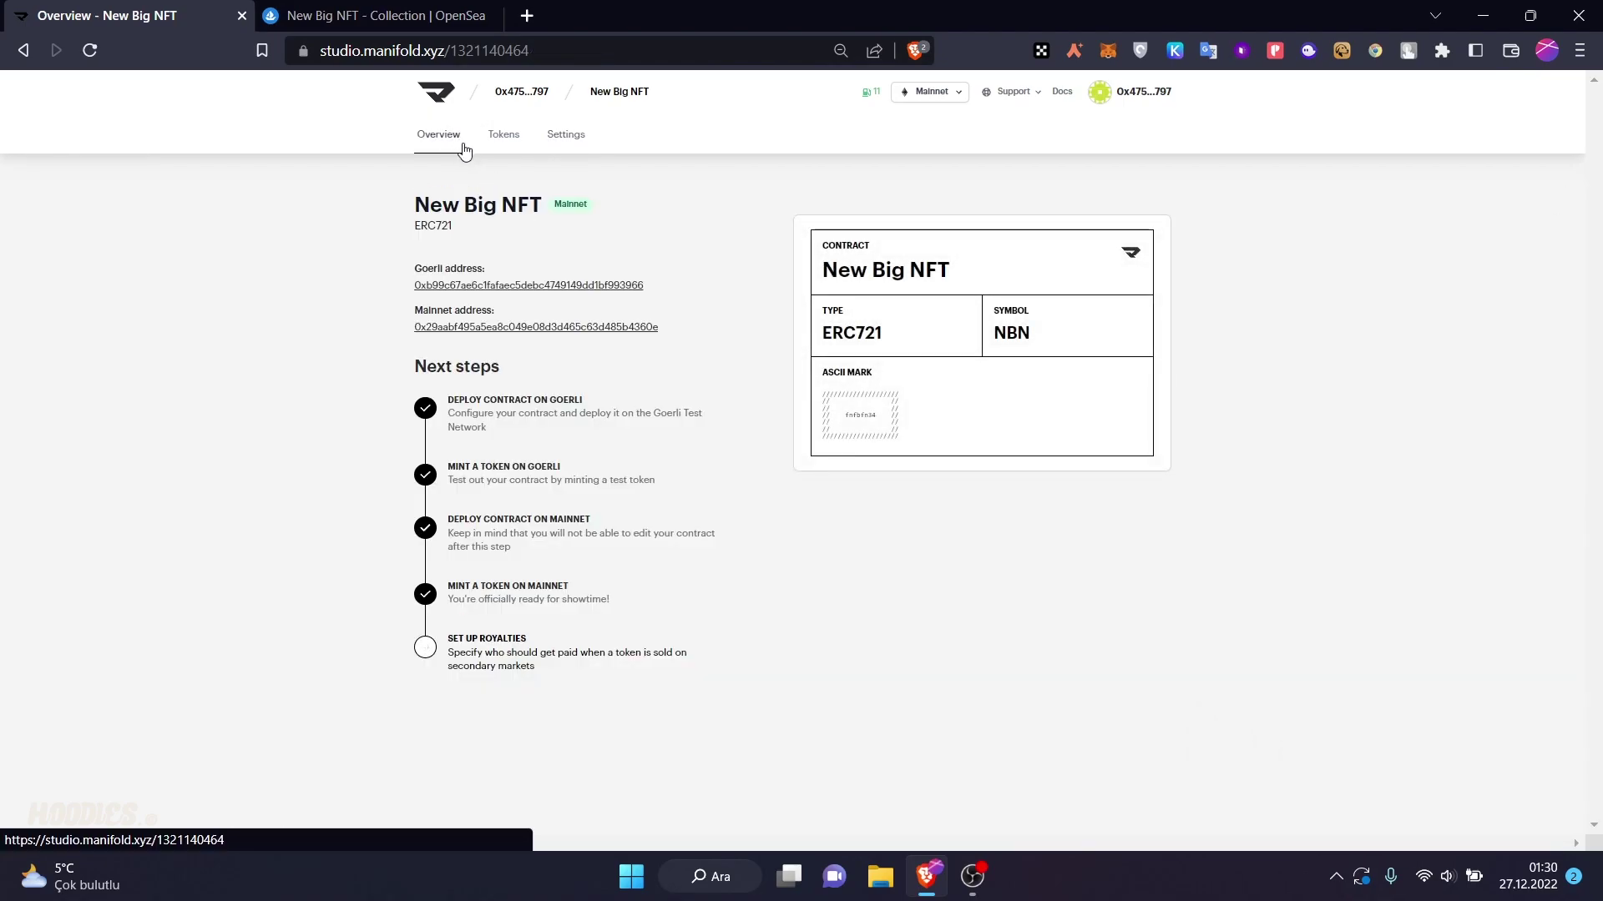
click(434, 652)
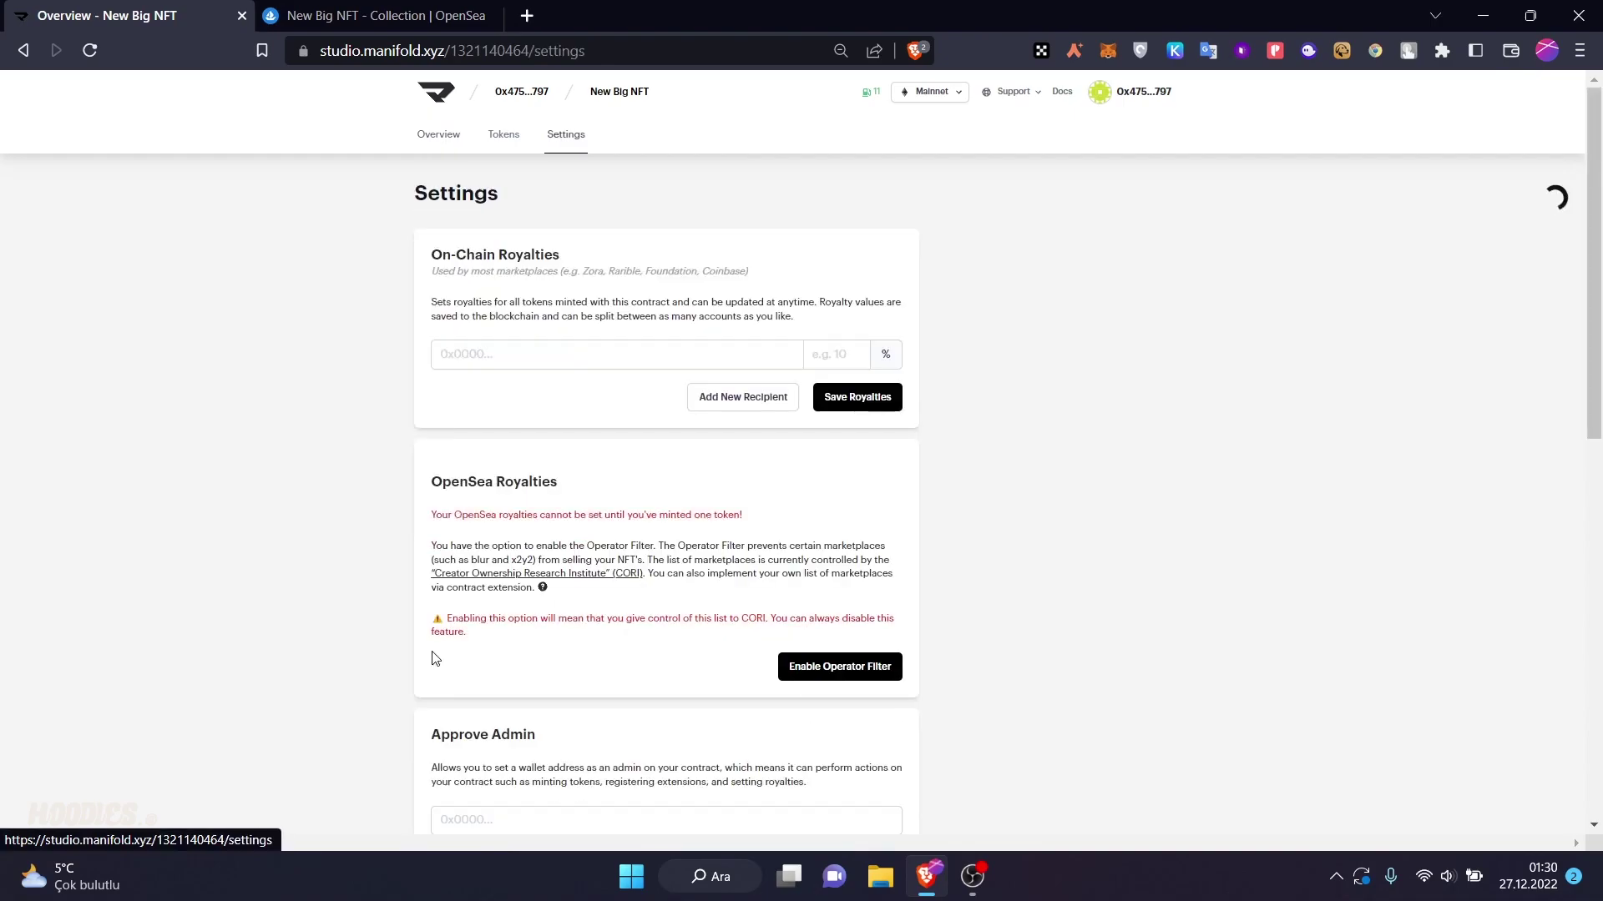
scroll(705, 494, down, 5)
scroll(706, 494, down, 3)
scroll(705, 494, up, 10)
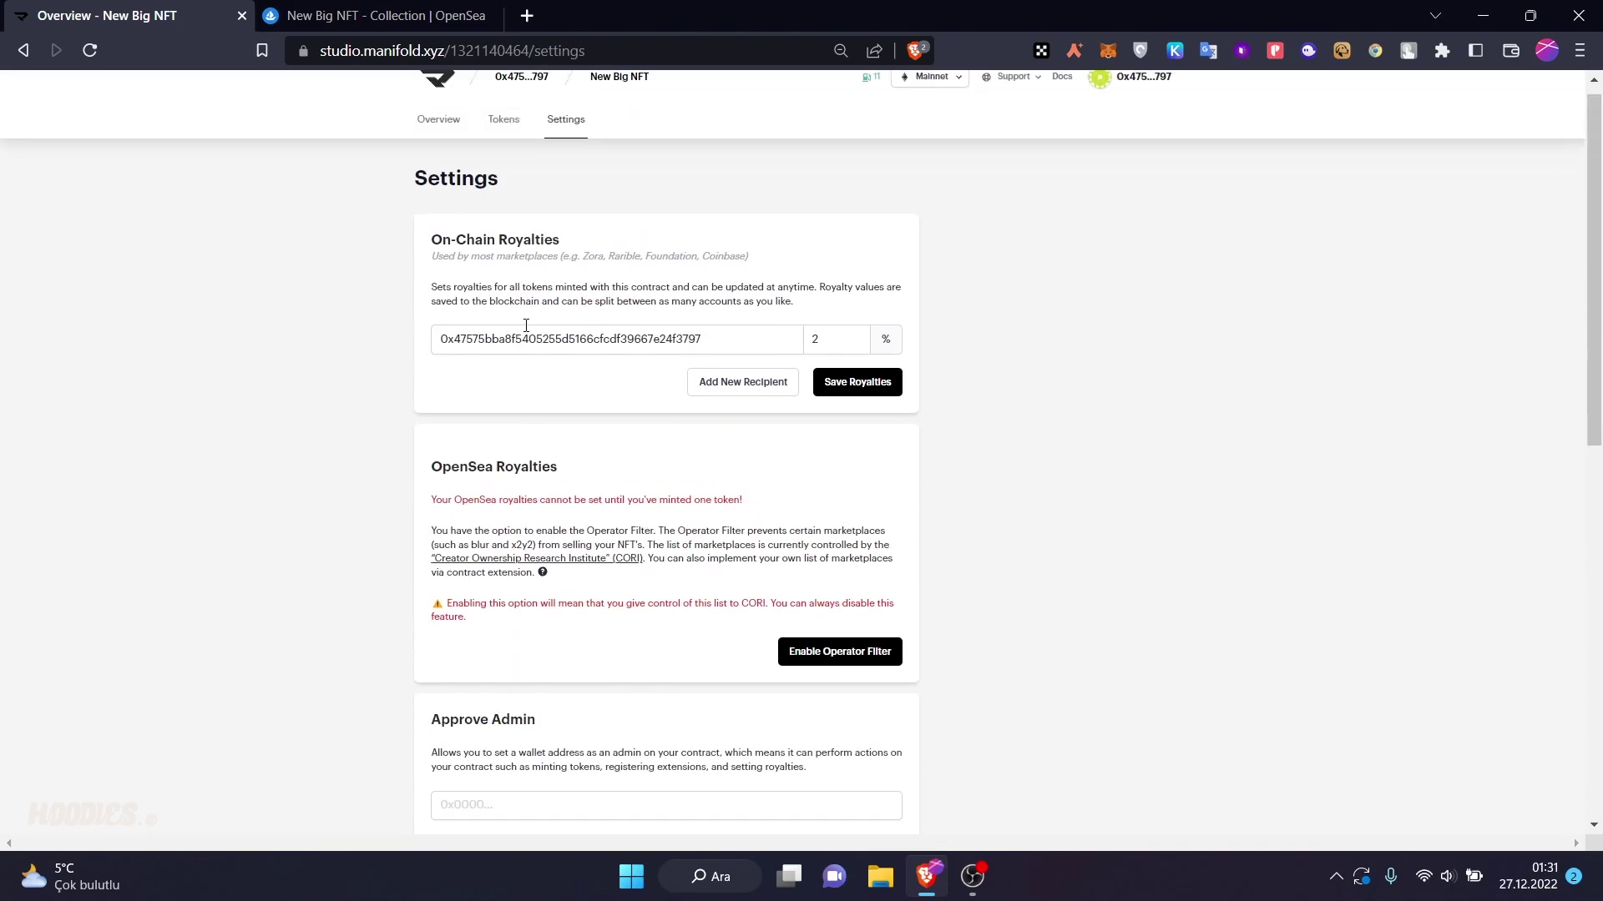
click(438, 135)
click(90, 50)
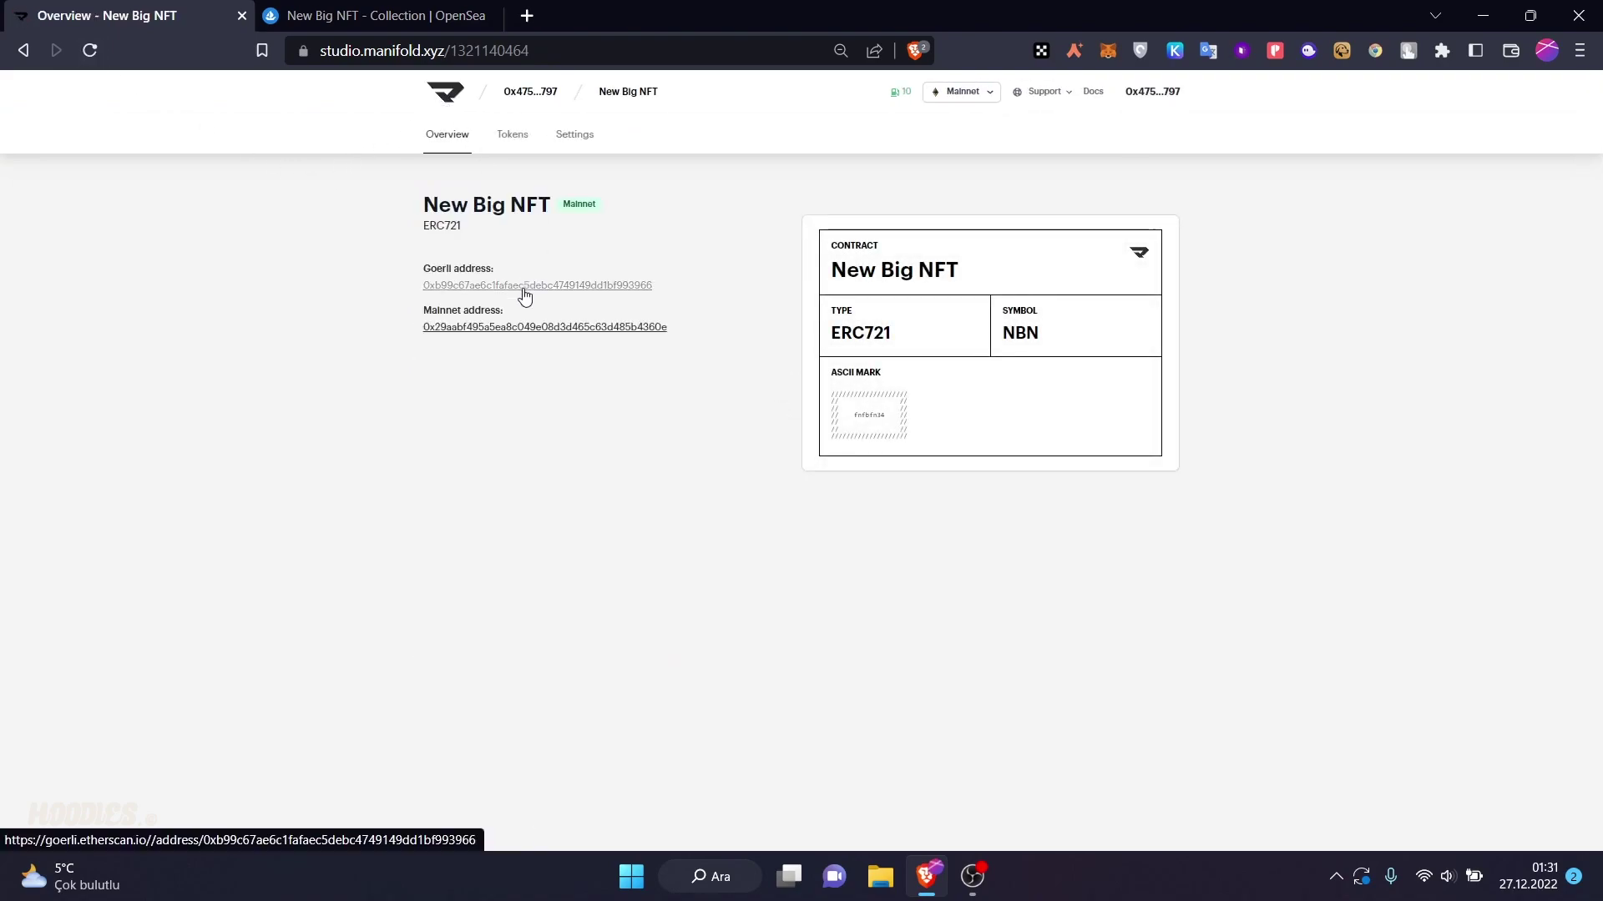
ctrl+click(524, 329)
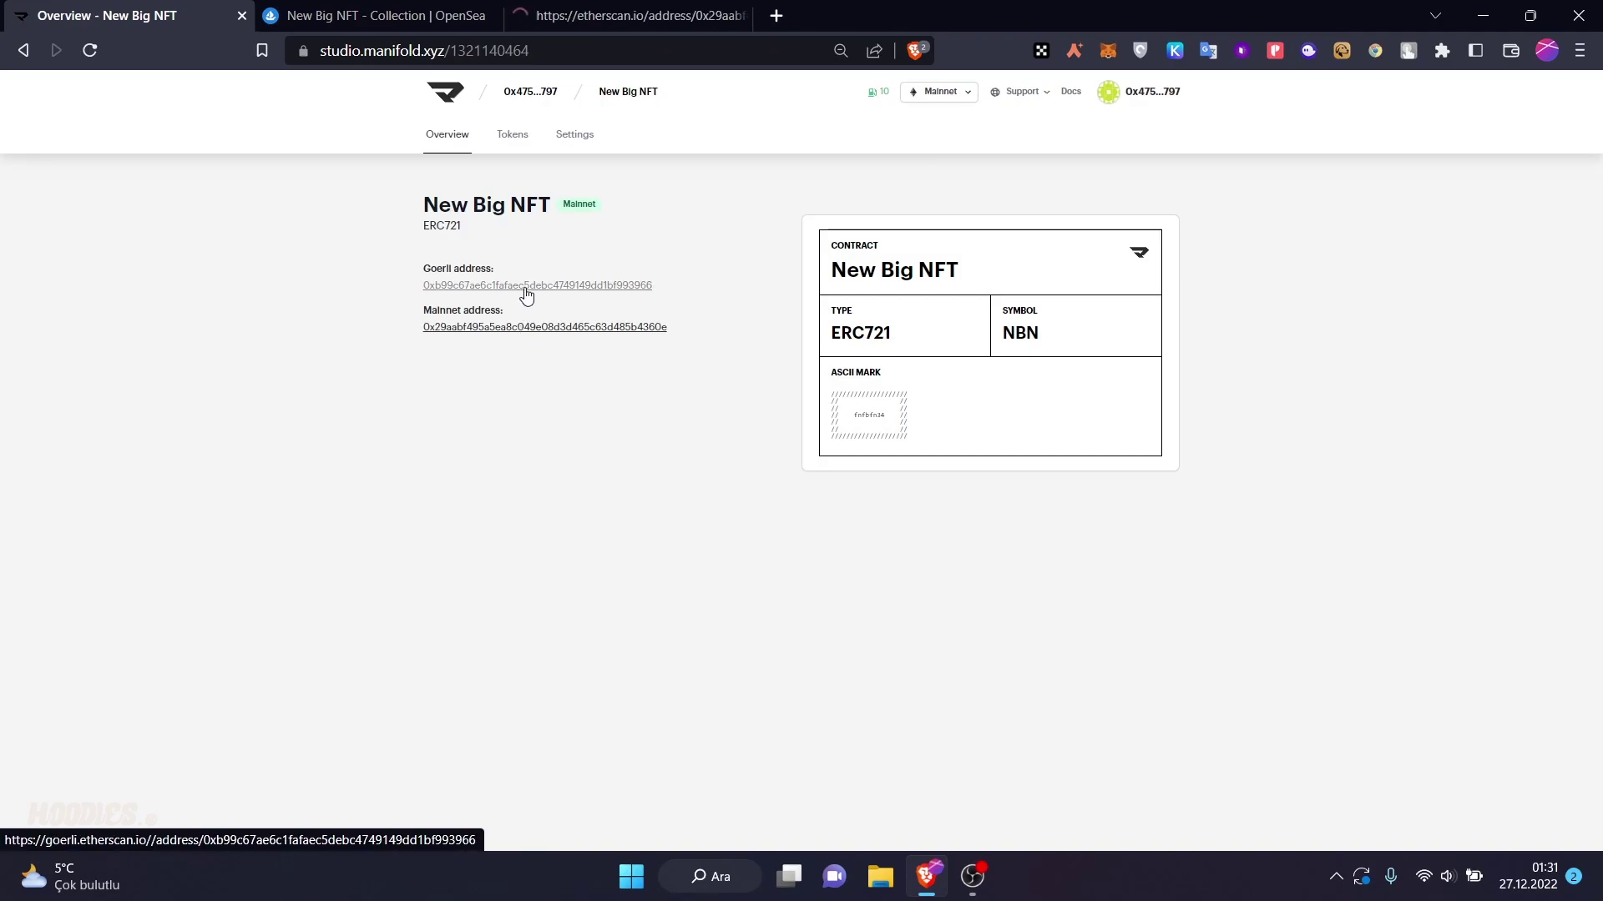
- Check the NBN contract's Set Royalties transaction and verified source on Etherscan, then go back in Manifold
click(562, 13)
scroll(327, 437, down, 4)
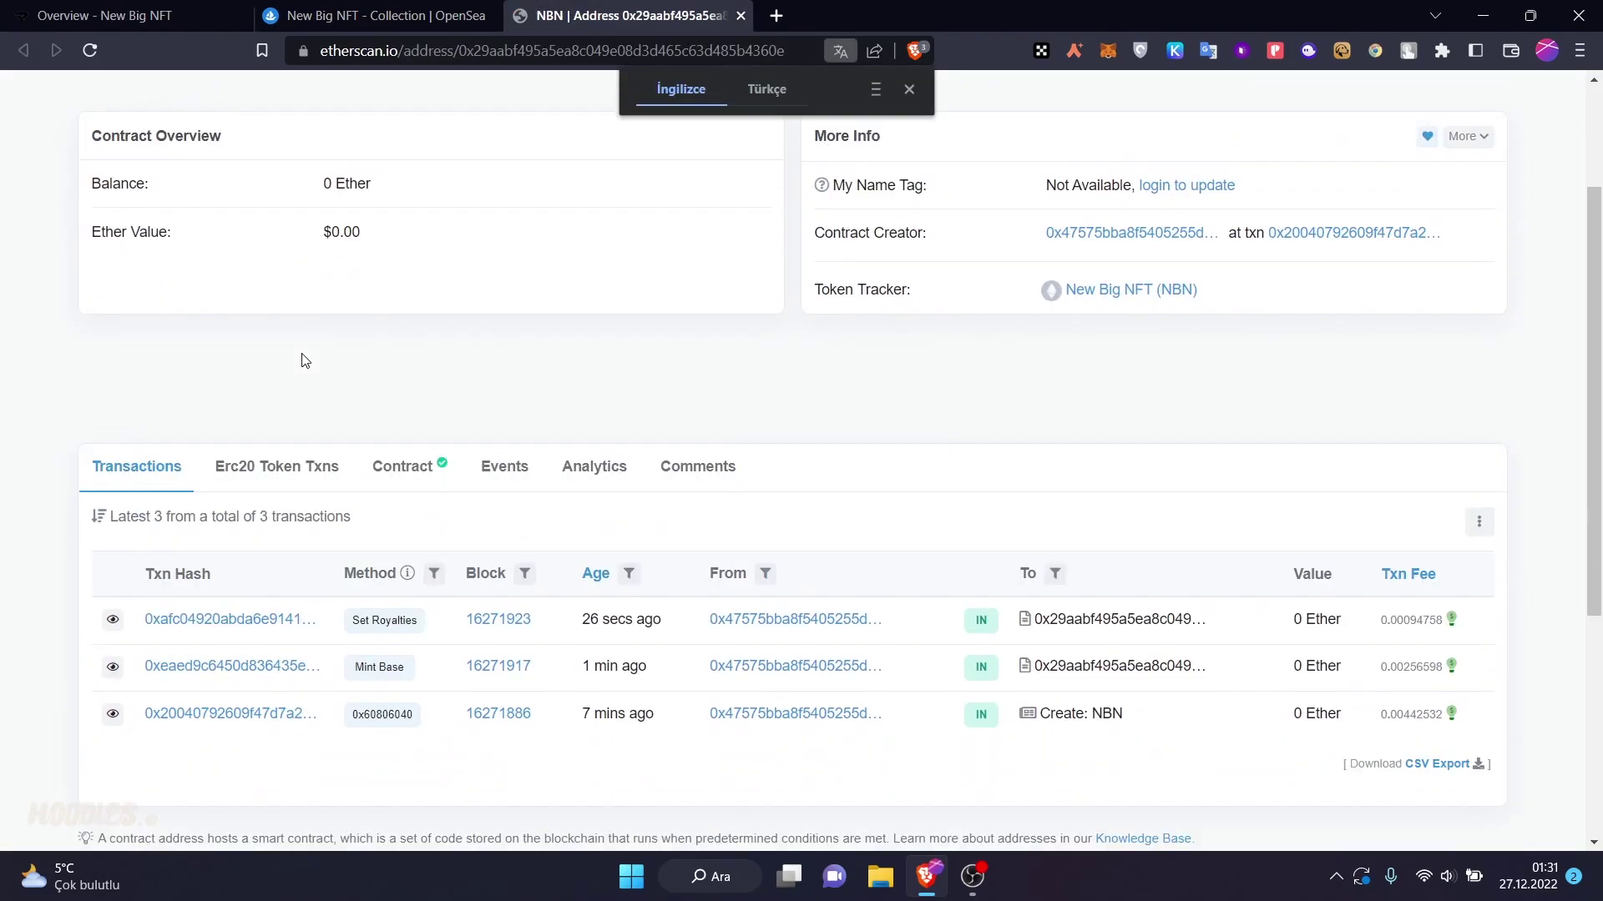
click(427, 339)
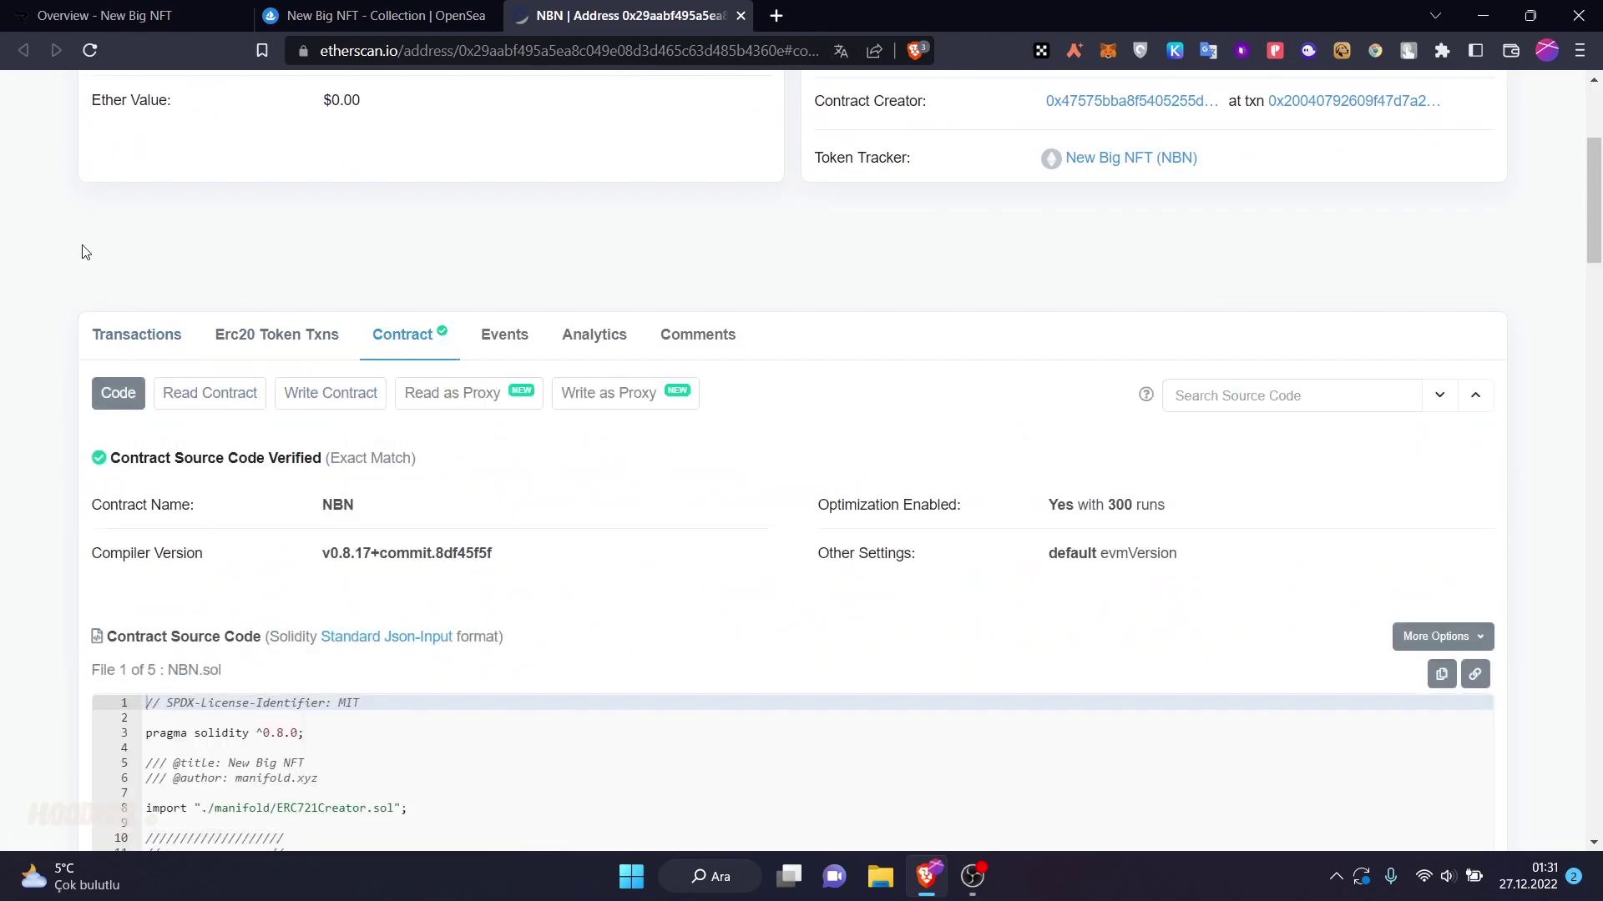
click(84, 25)
key(alt+Left)
key(alt+Left)
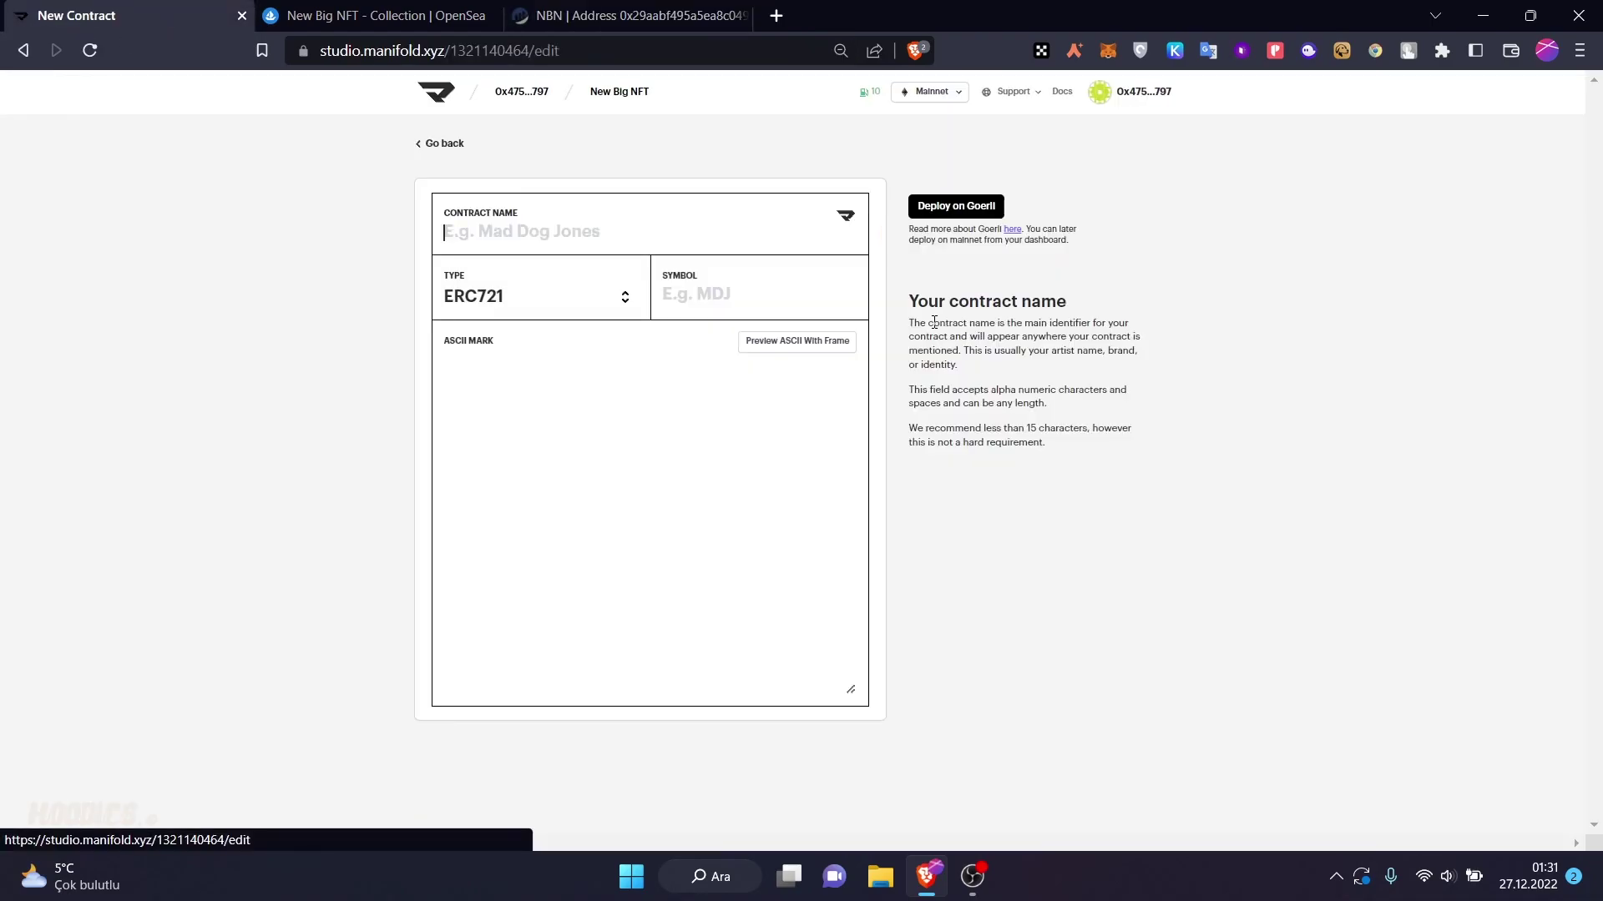
- Return to Your Contracts, open the Apps list, and close the OpenSea and Etherscan tabs
click(20, 49)
click(23, 50)
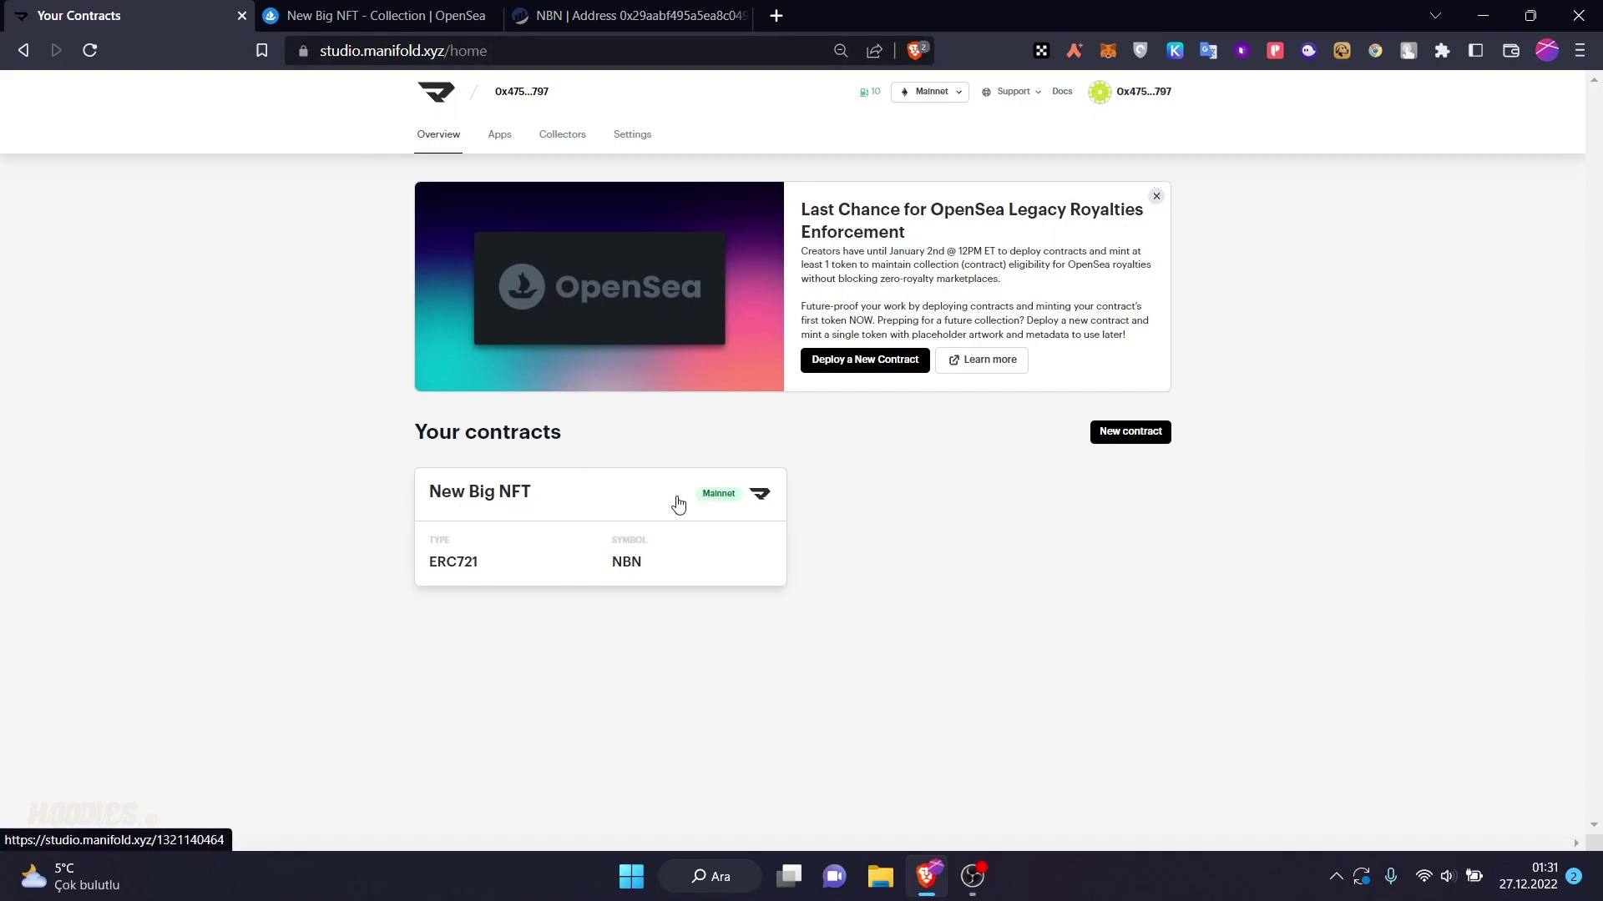
click(590, 494)
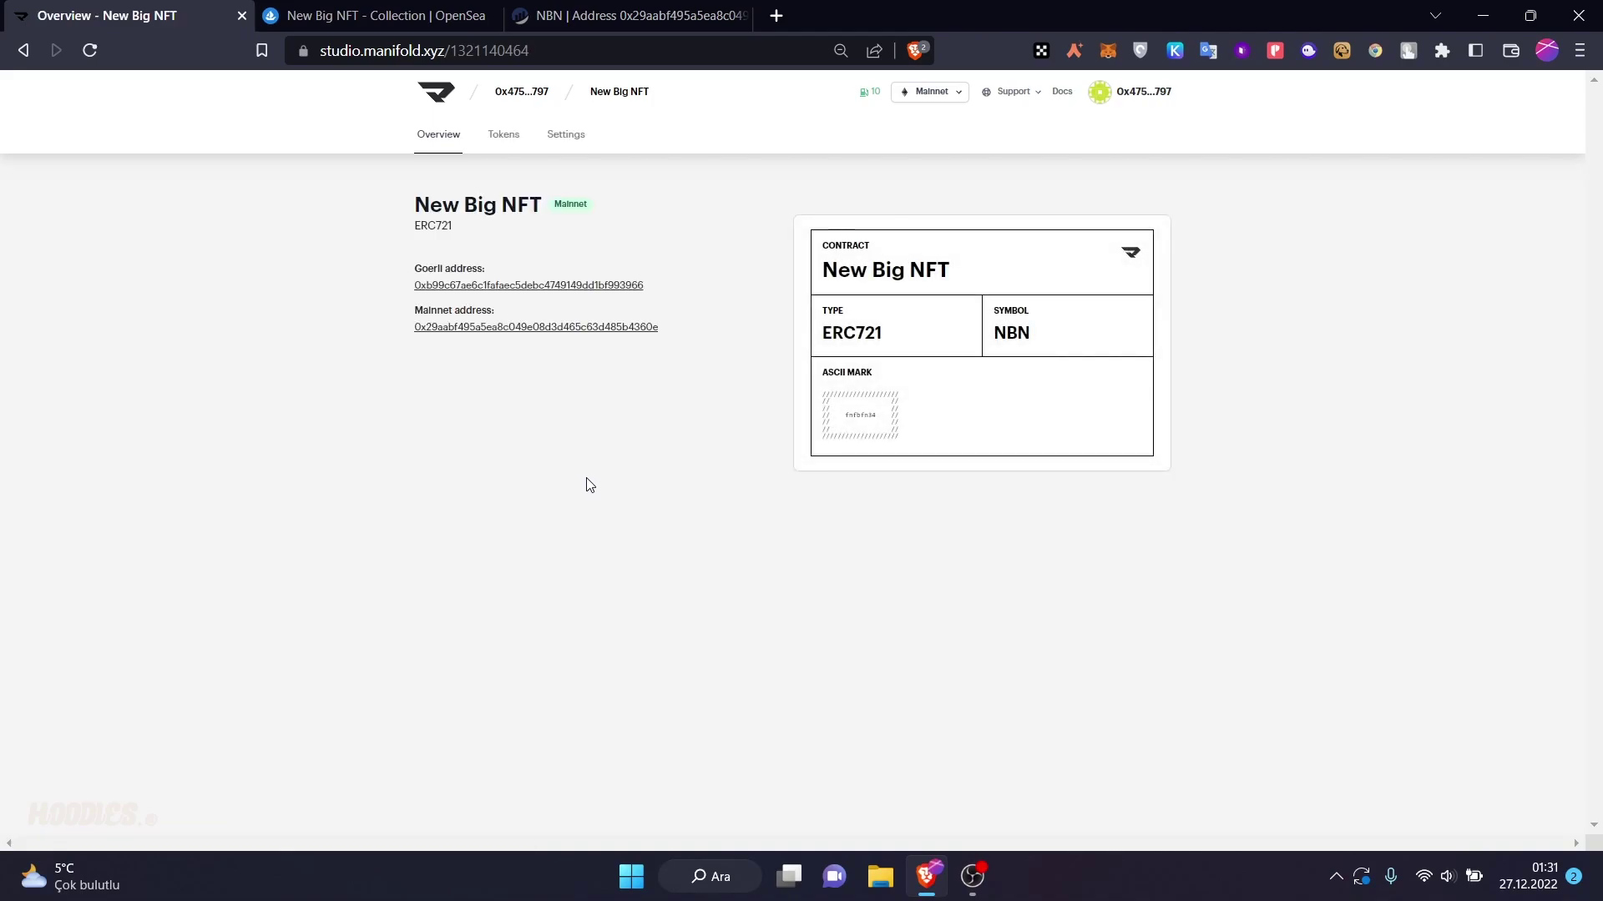
click(887, 266)
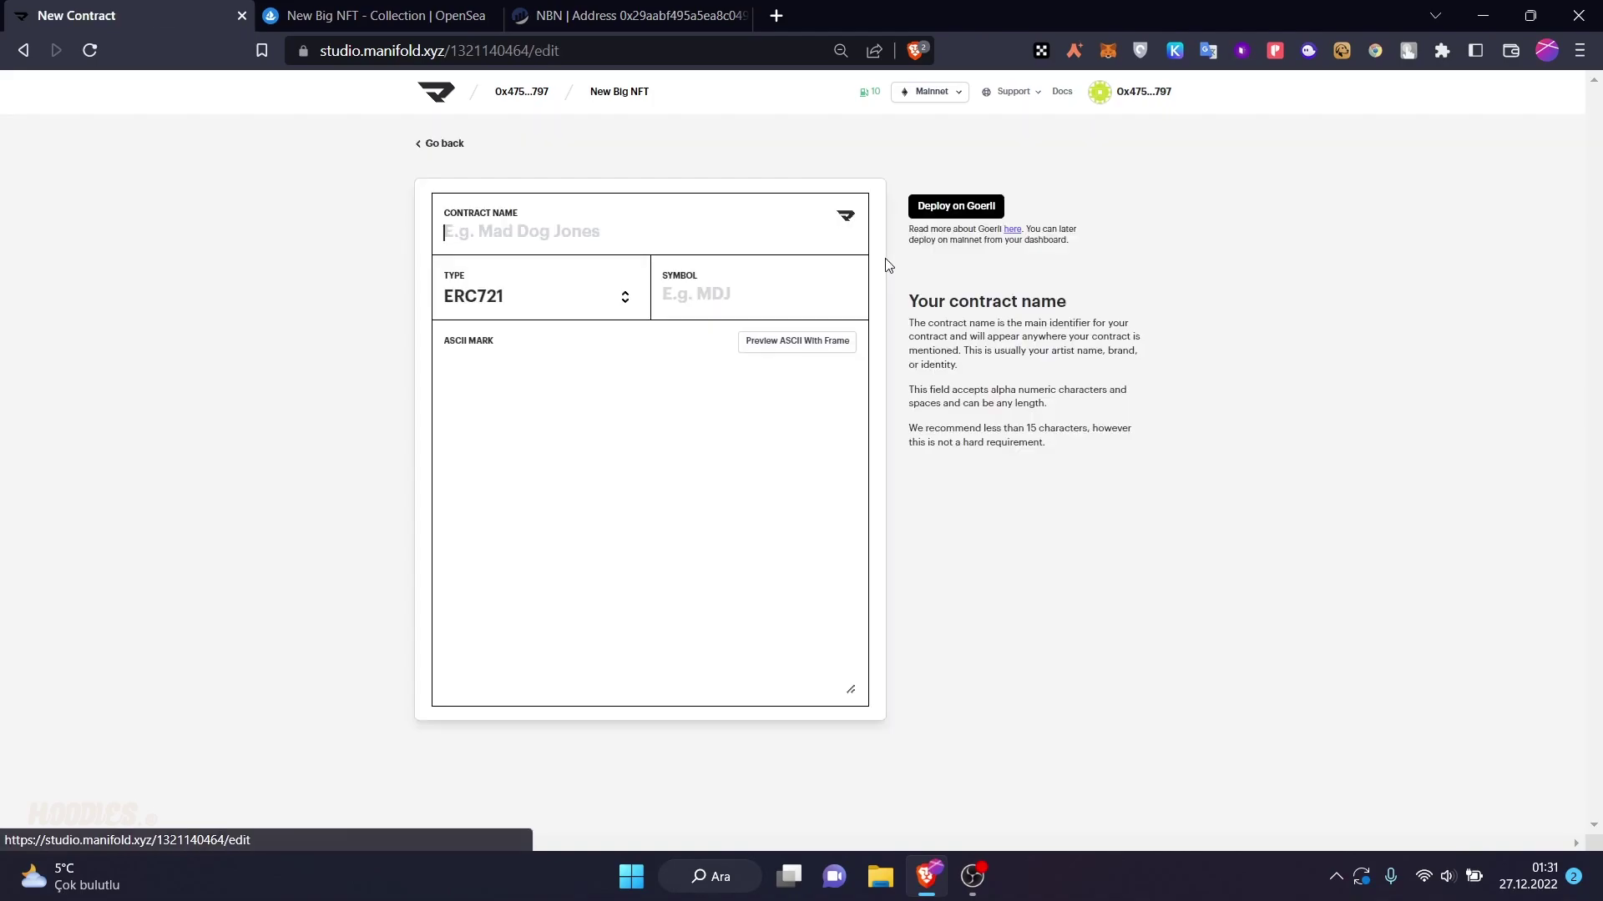
click(499, 138)
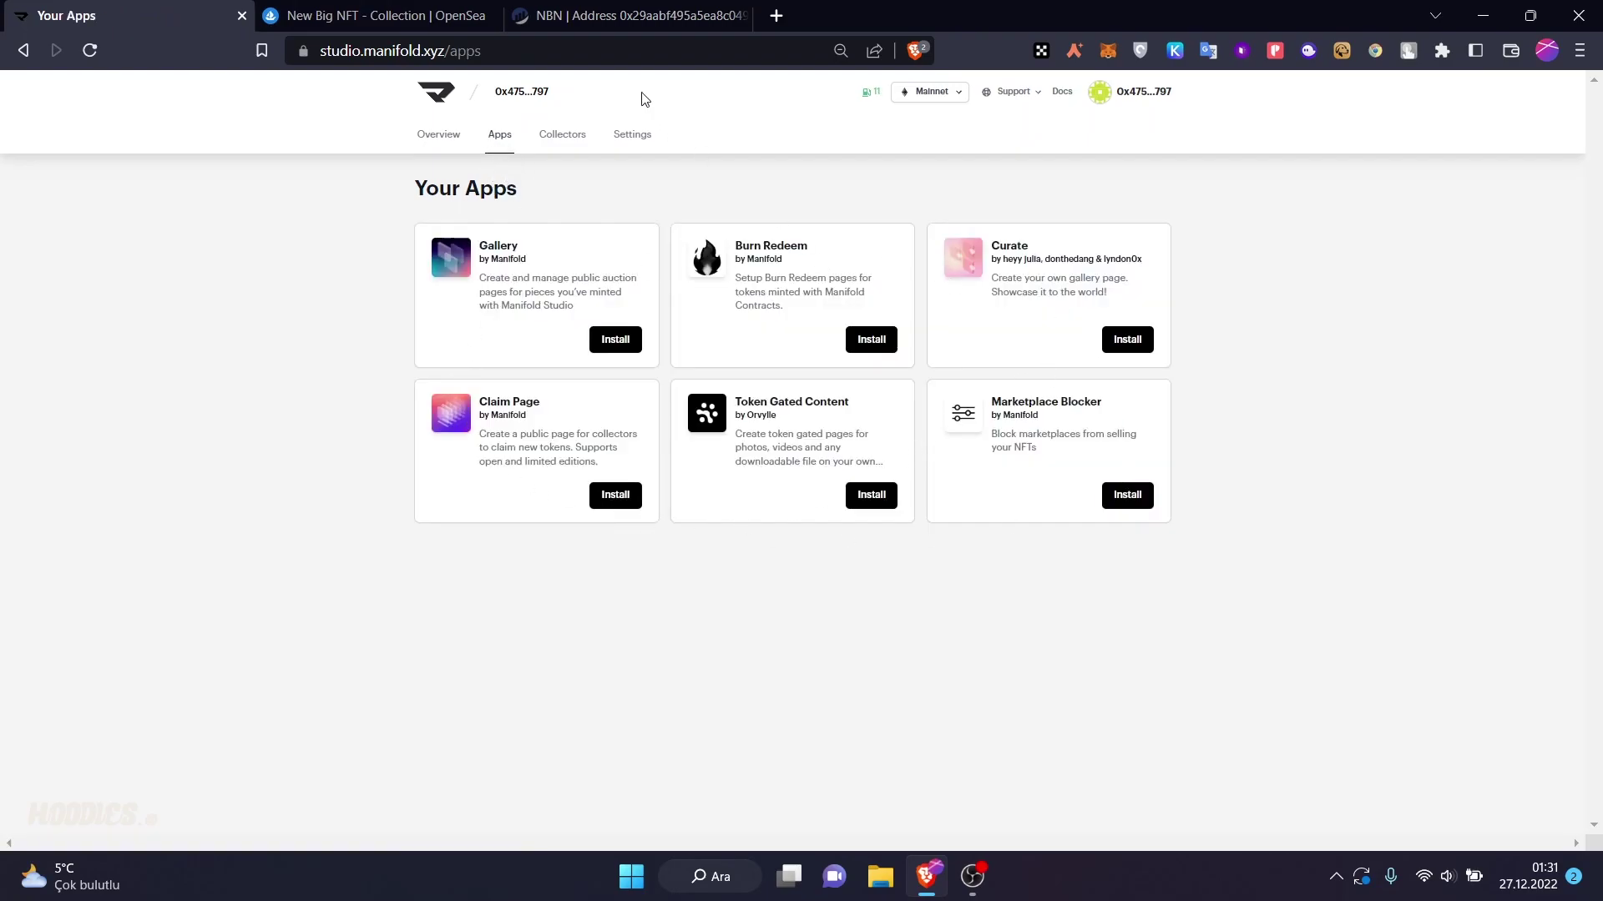
click(491, 15)
click(492, 15)
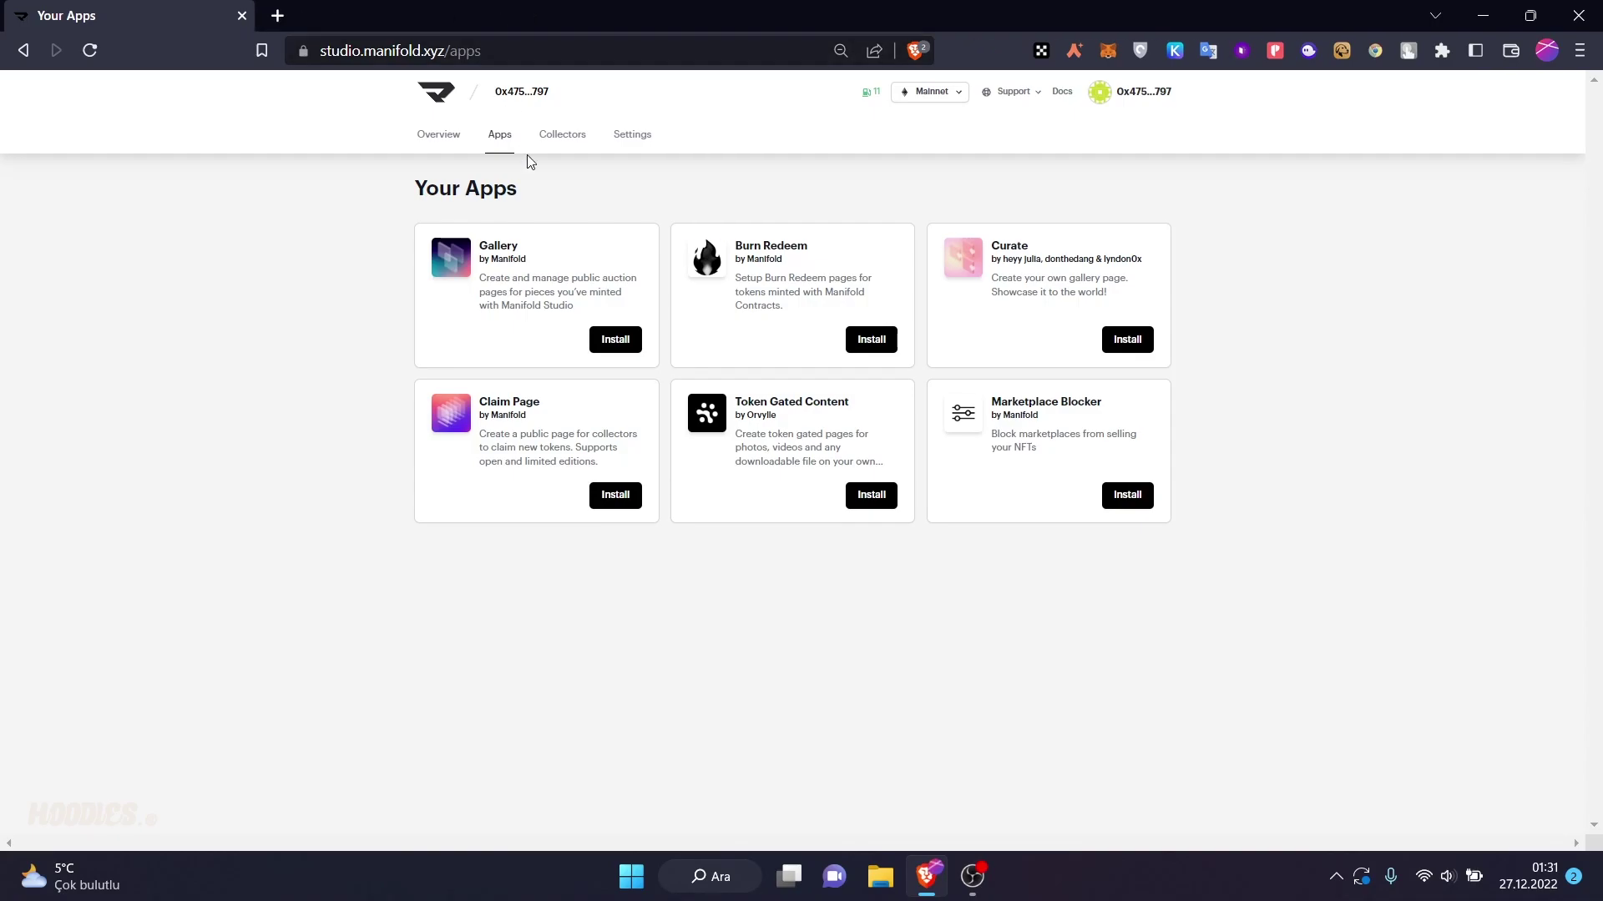
- Install the Gallery app and start an auction listing for Peak Boy from New Big NFT
click(609, 333)
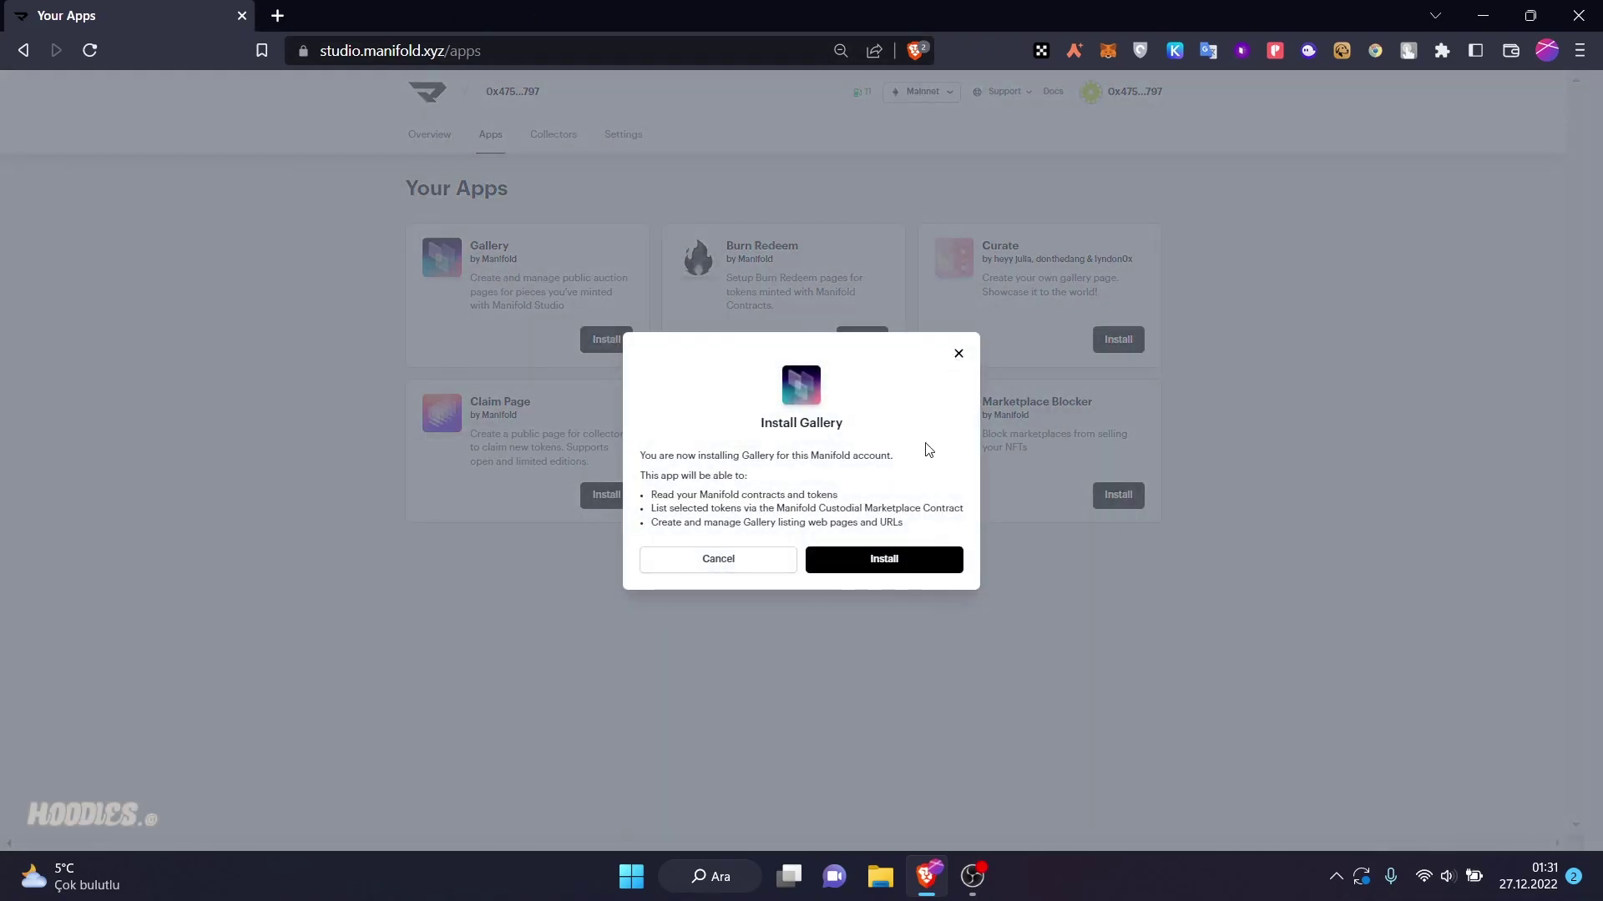
click(889, 560)
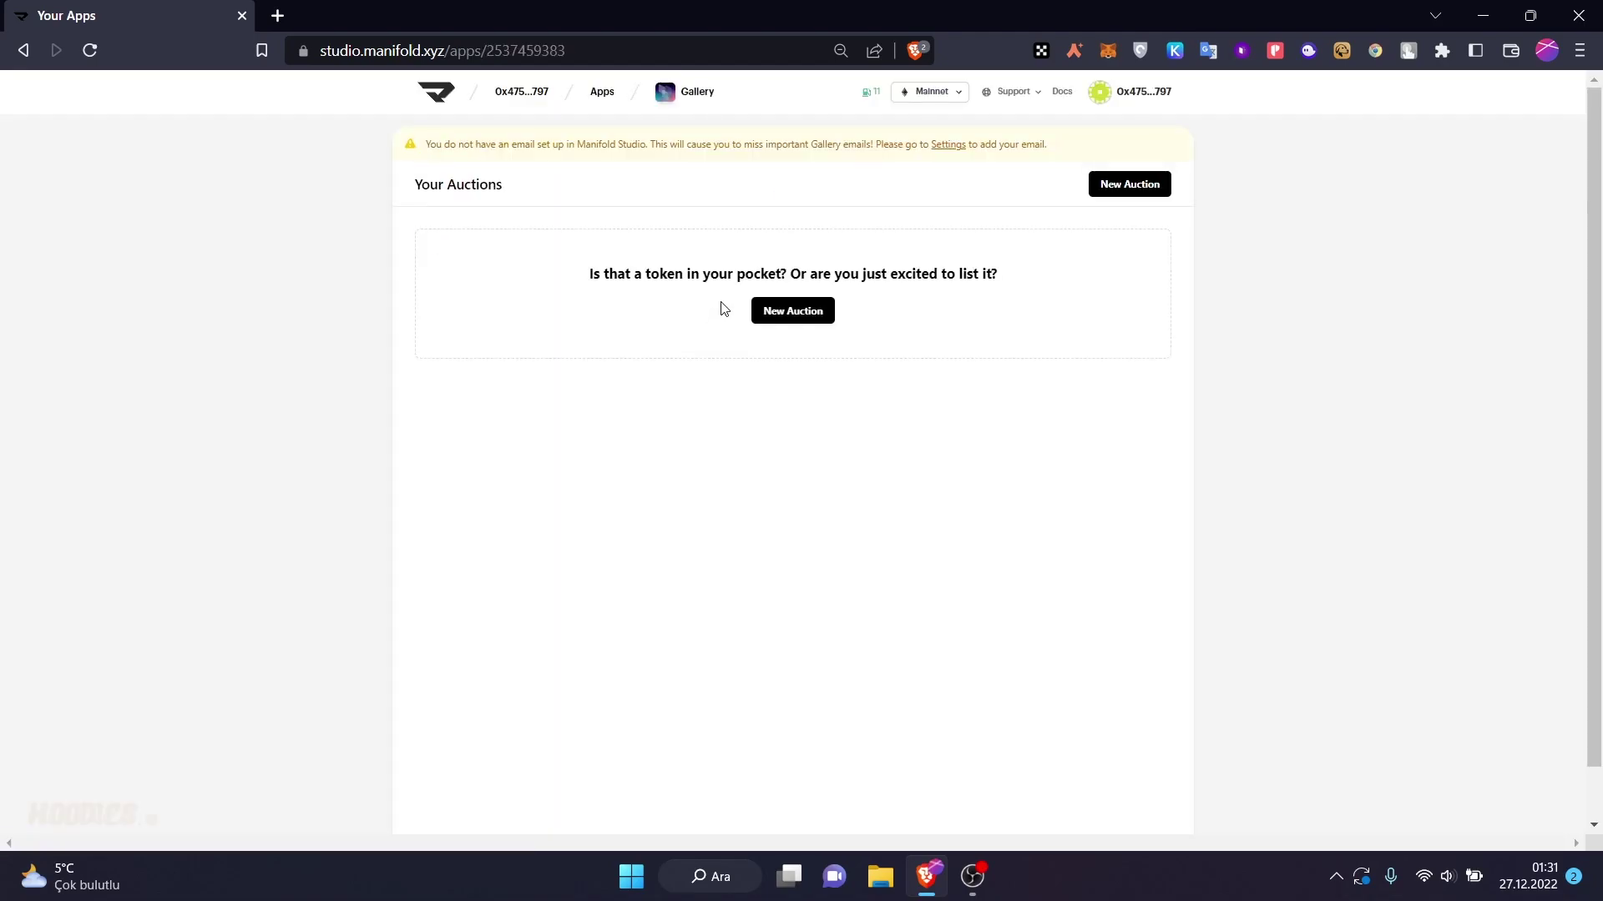
click(764, 315)
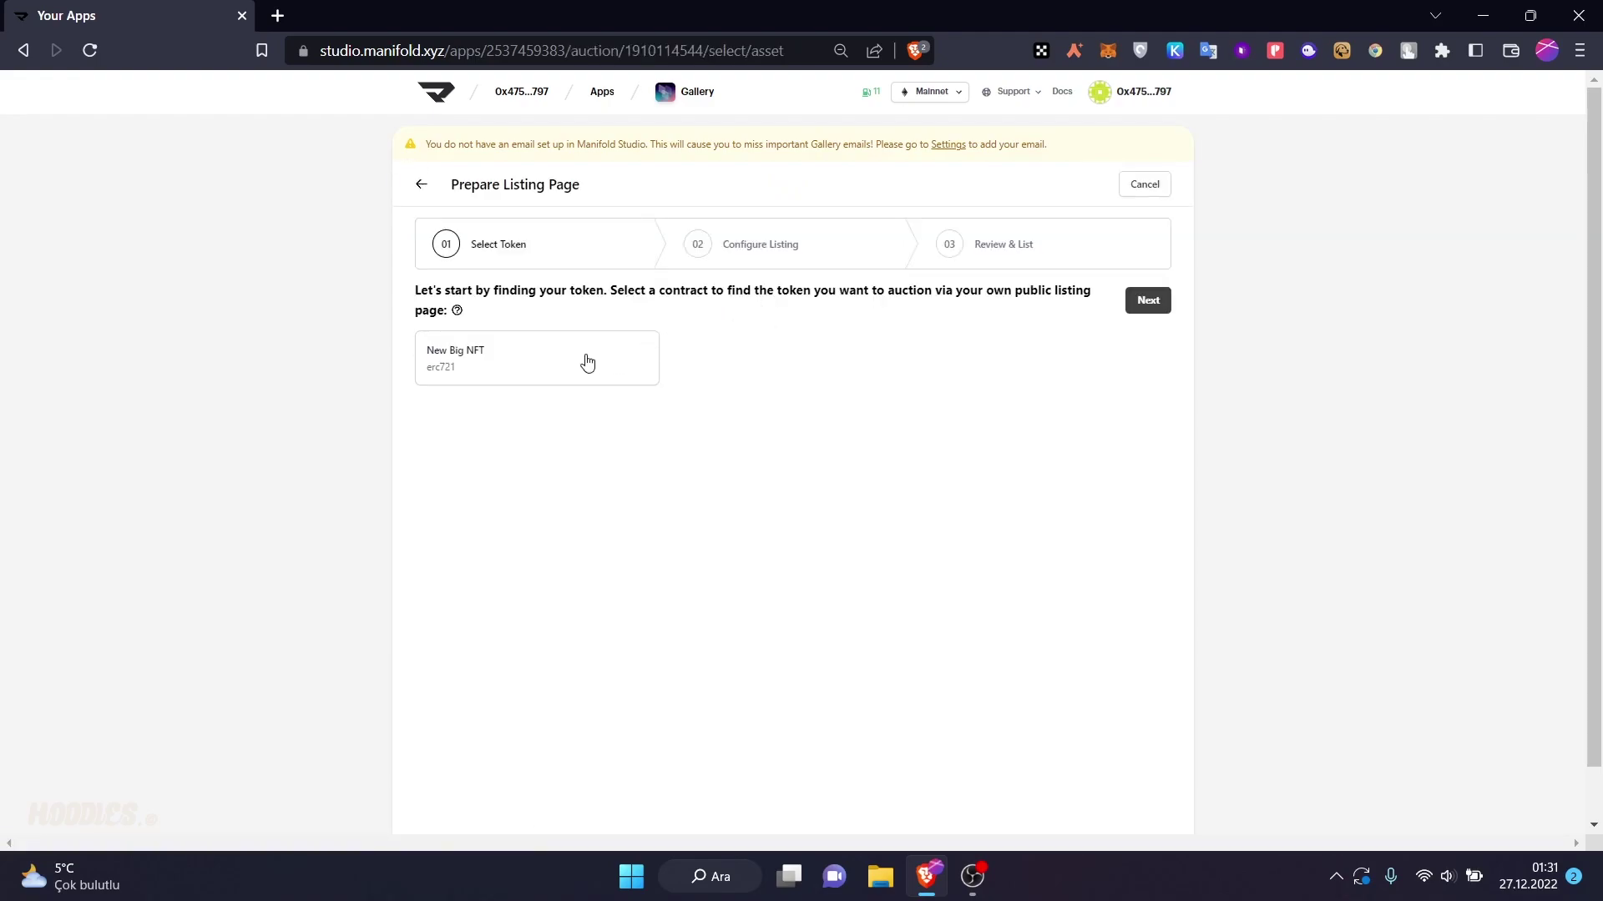
click(586, 362)
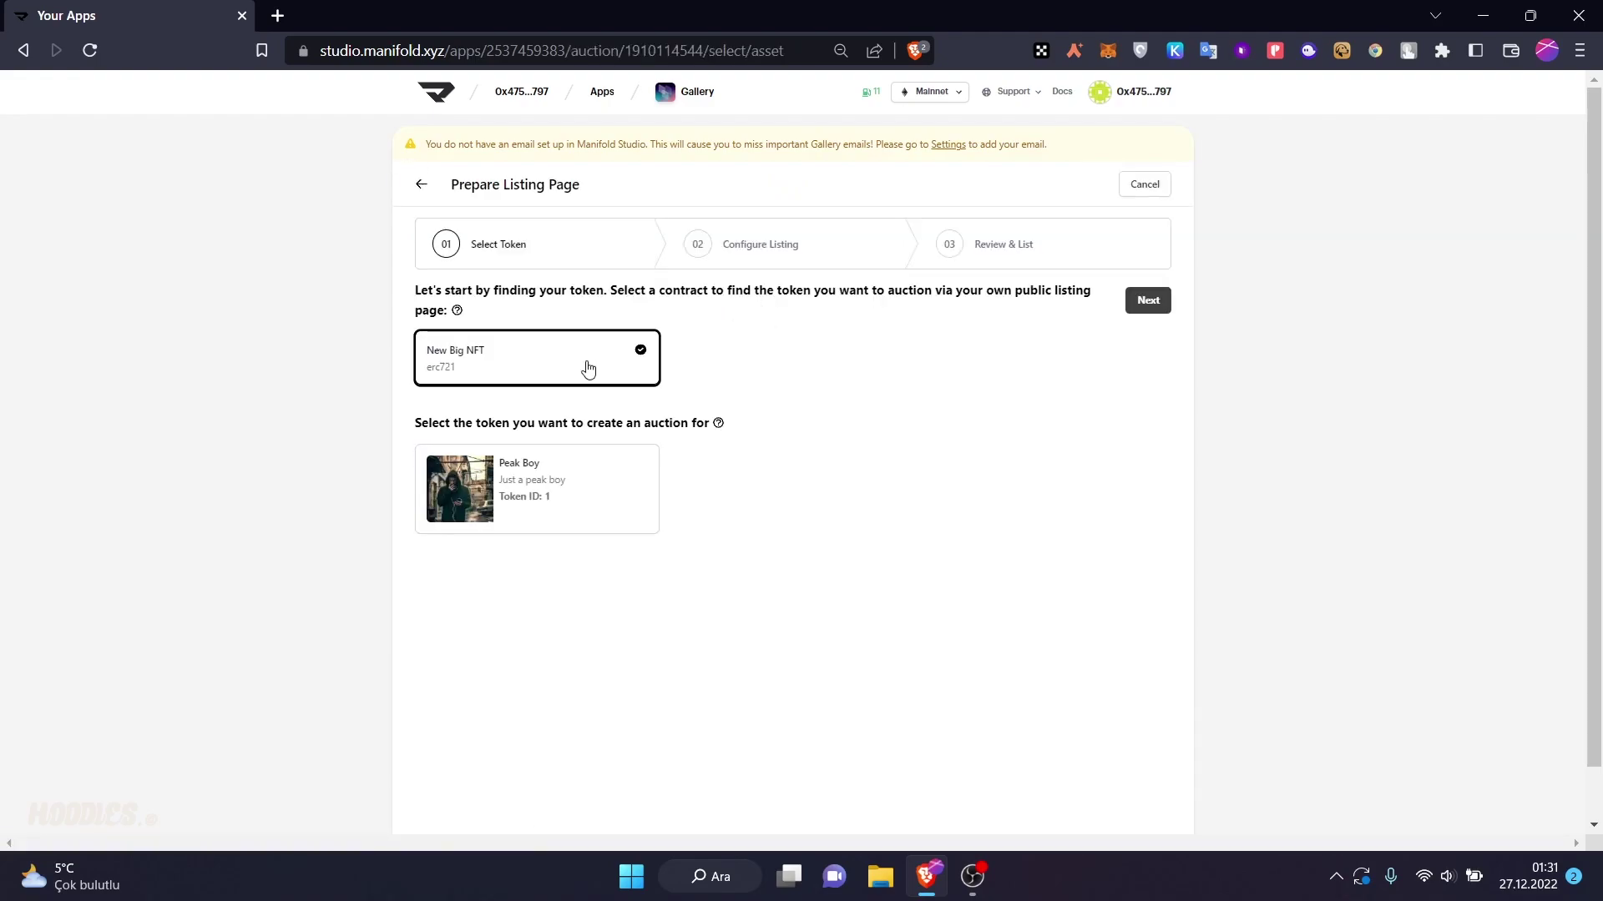
click(537, 479)
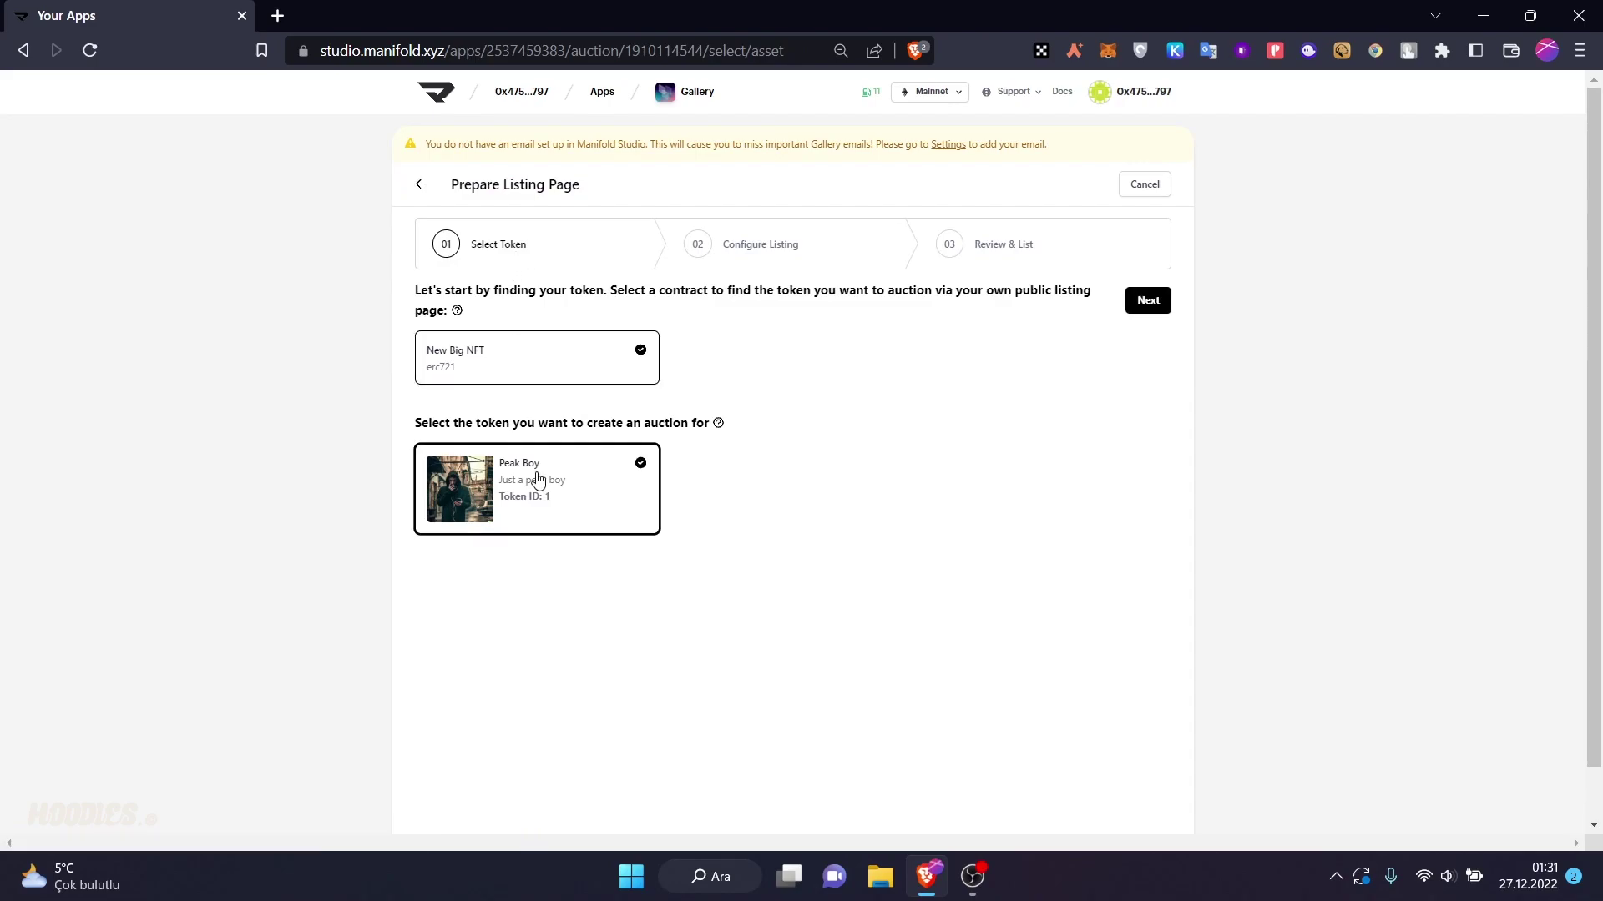
click(1159, 310)
- Keep a 1 ETH reserve, start on first bid, 1-day duration, 5% increment, 10-minute extension
click(489, 420)
click(574, 374)
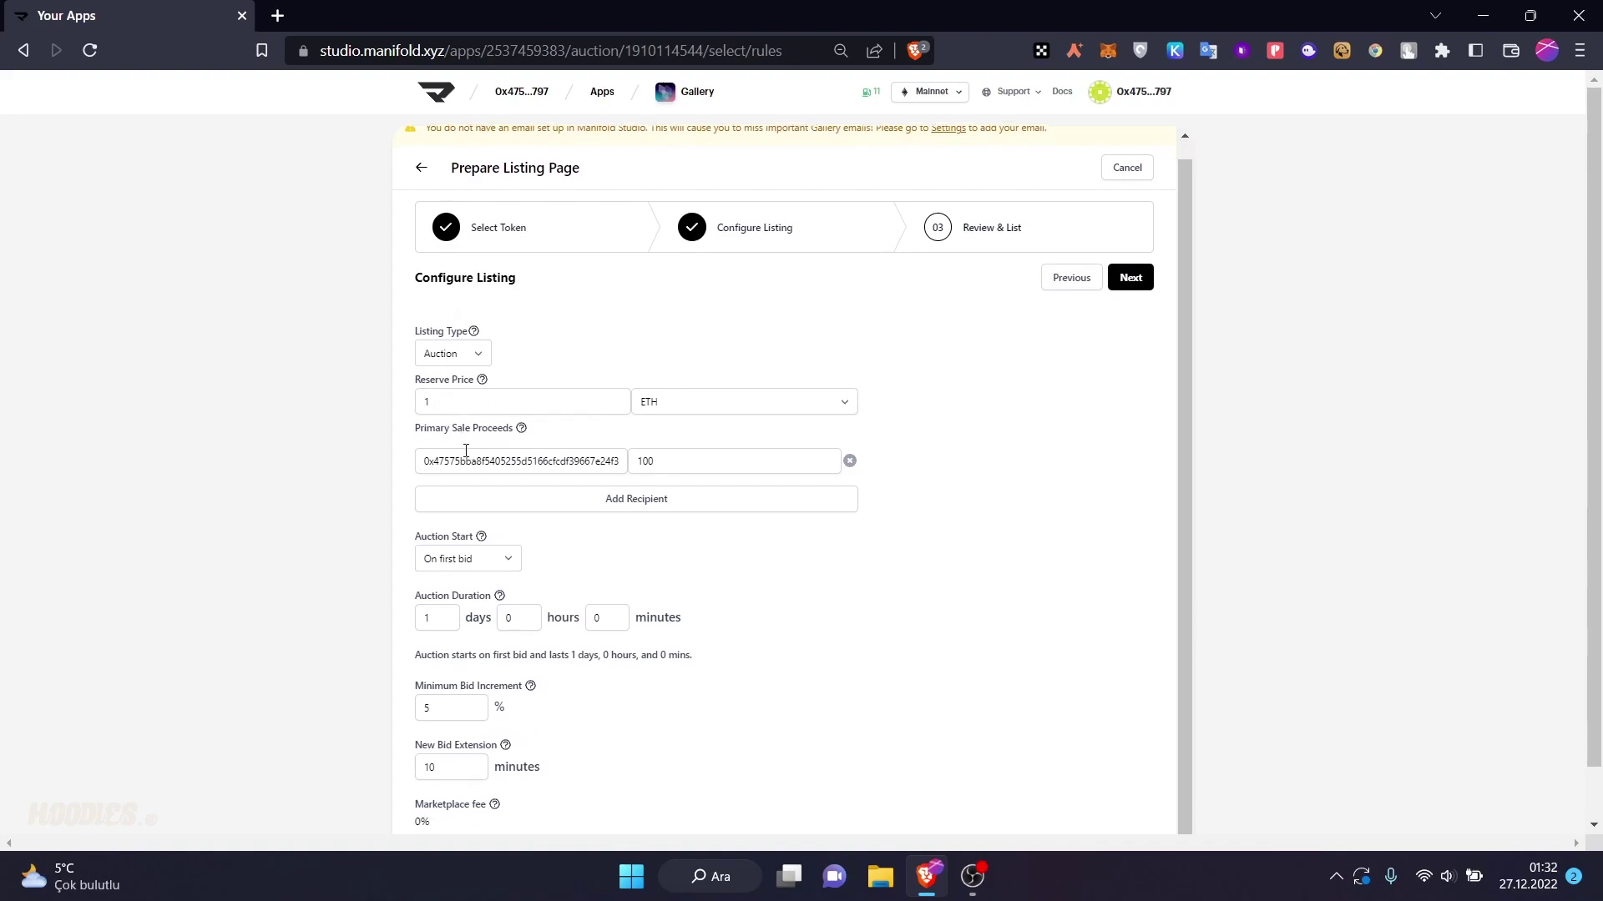
scroll(565, 487, down, 1)
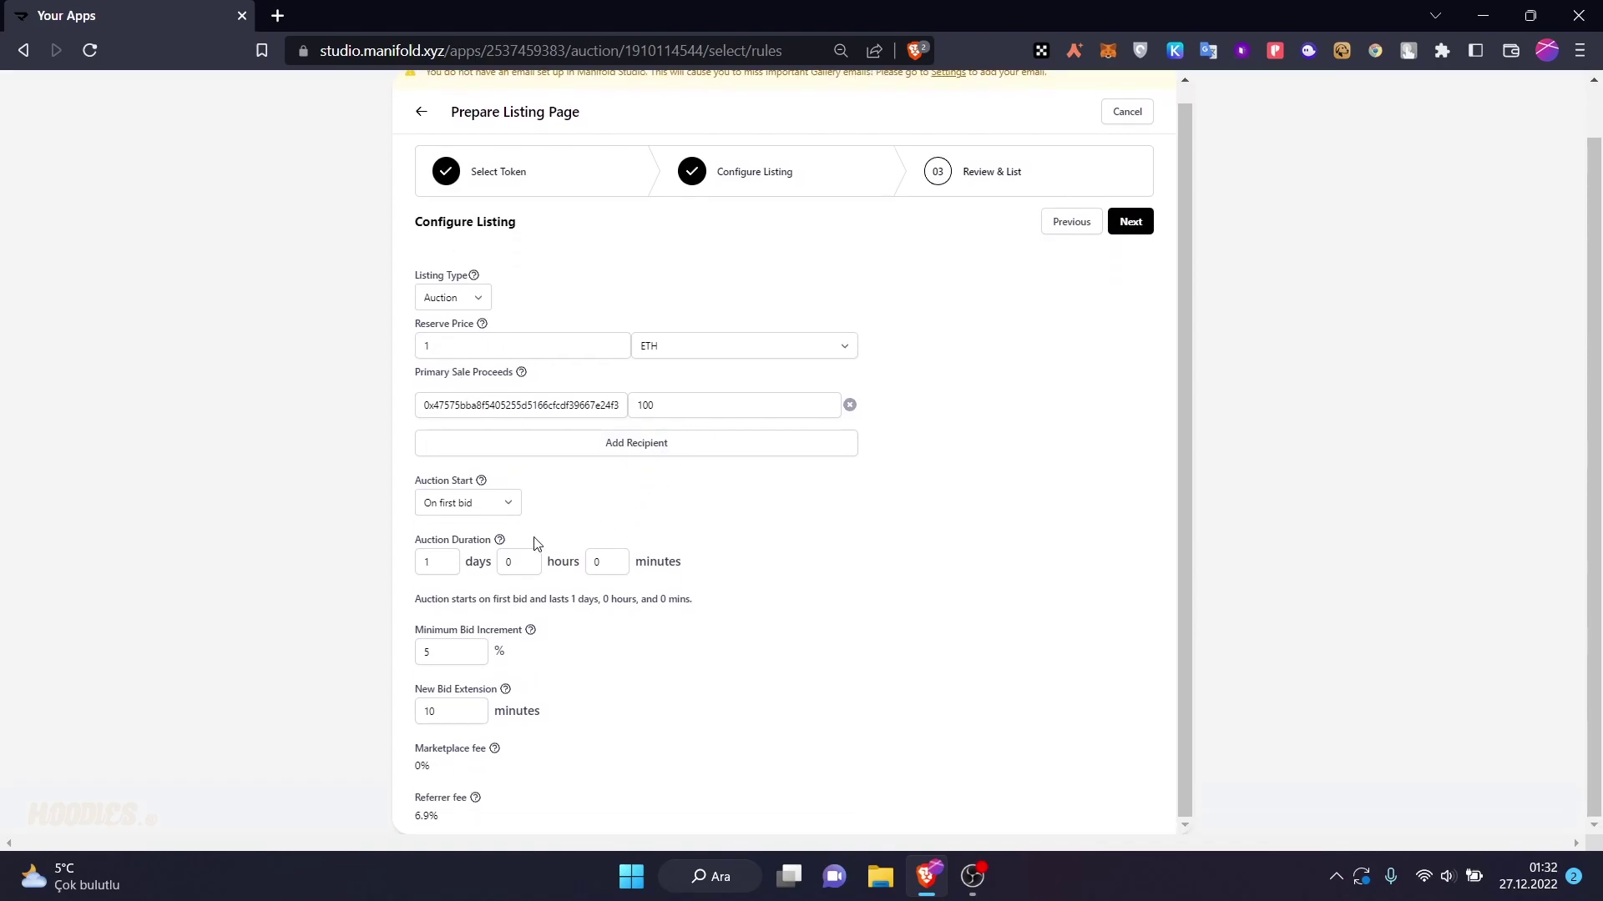
click(489, 506)
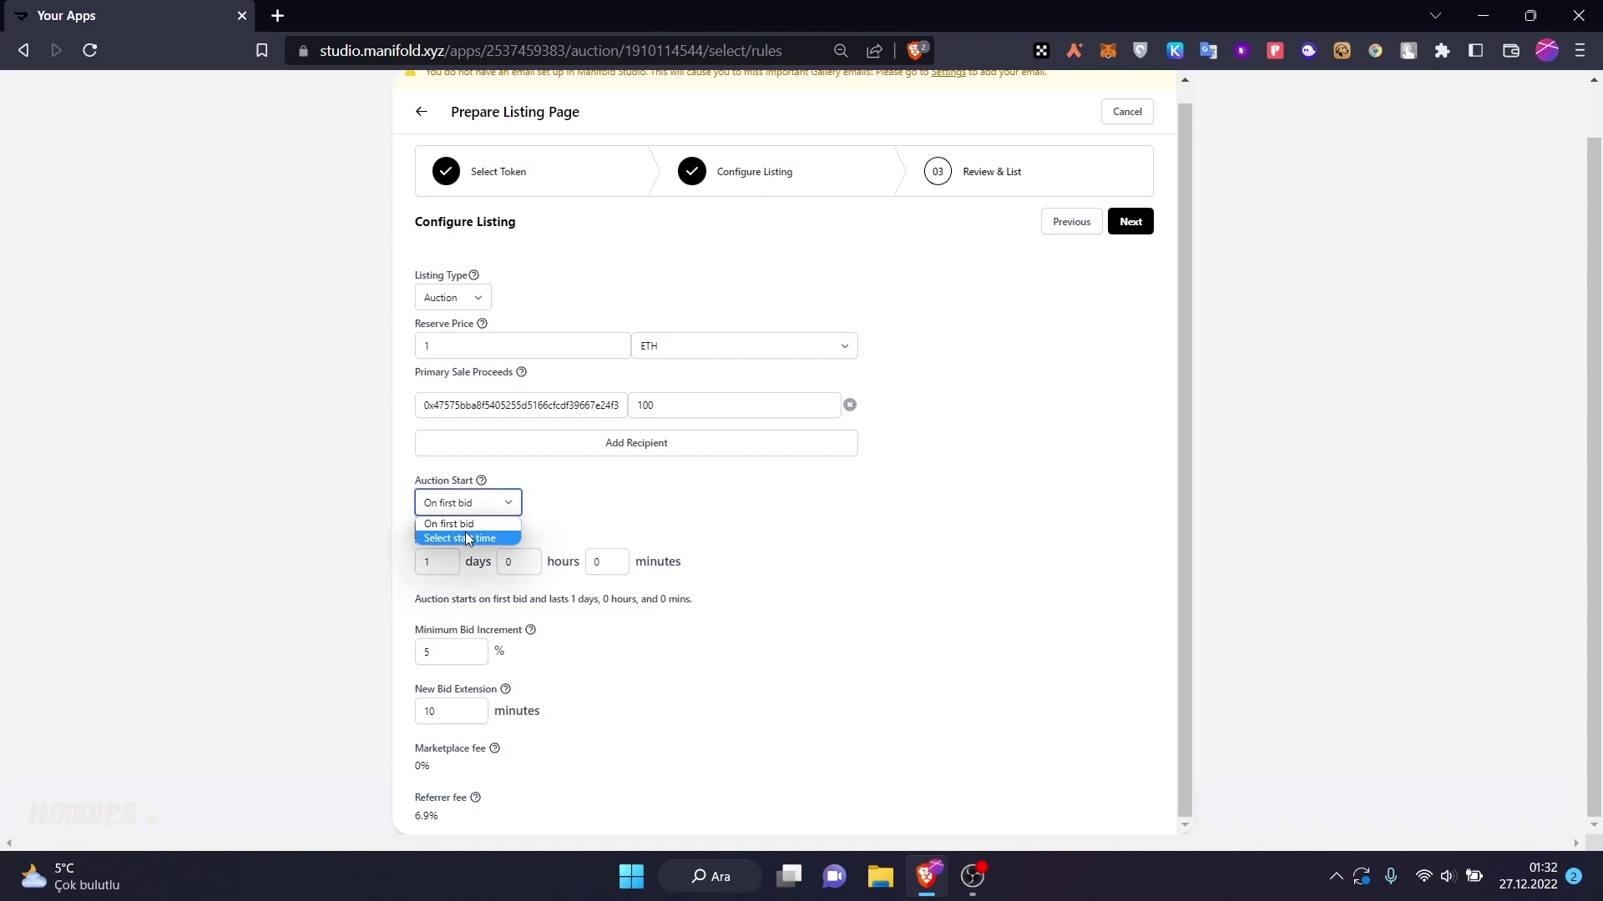
click(465, 539)
click(469, 511)
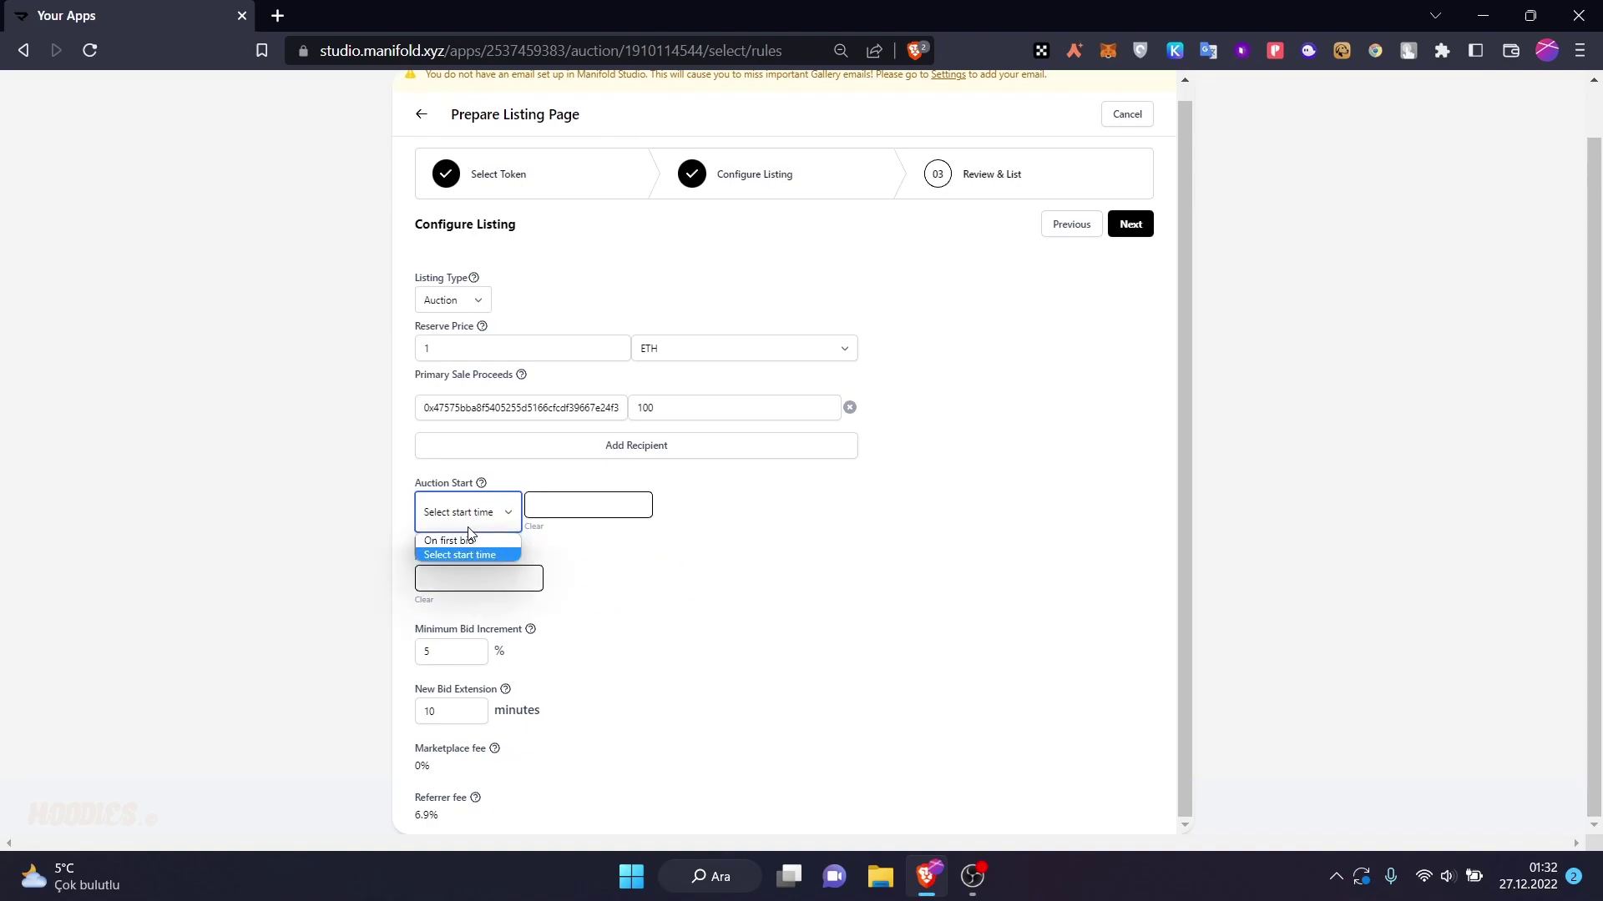
click(468, 524)
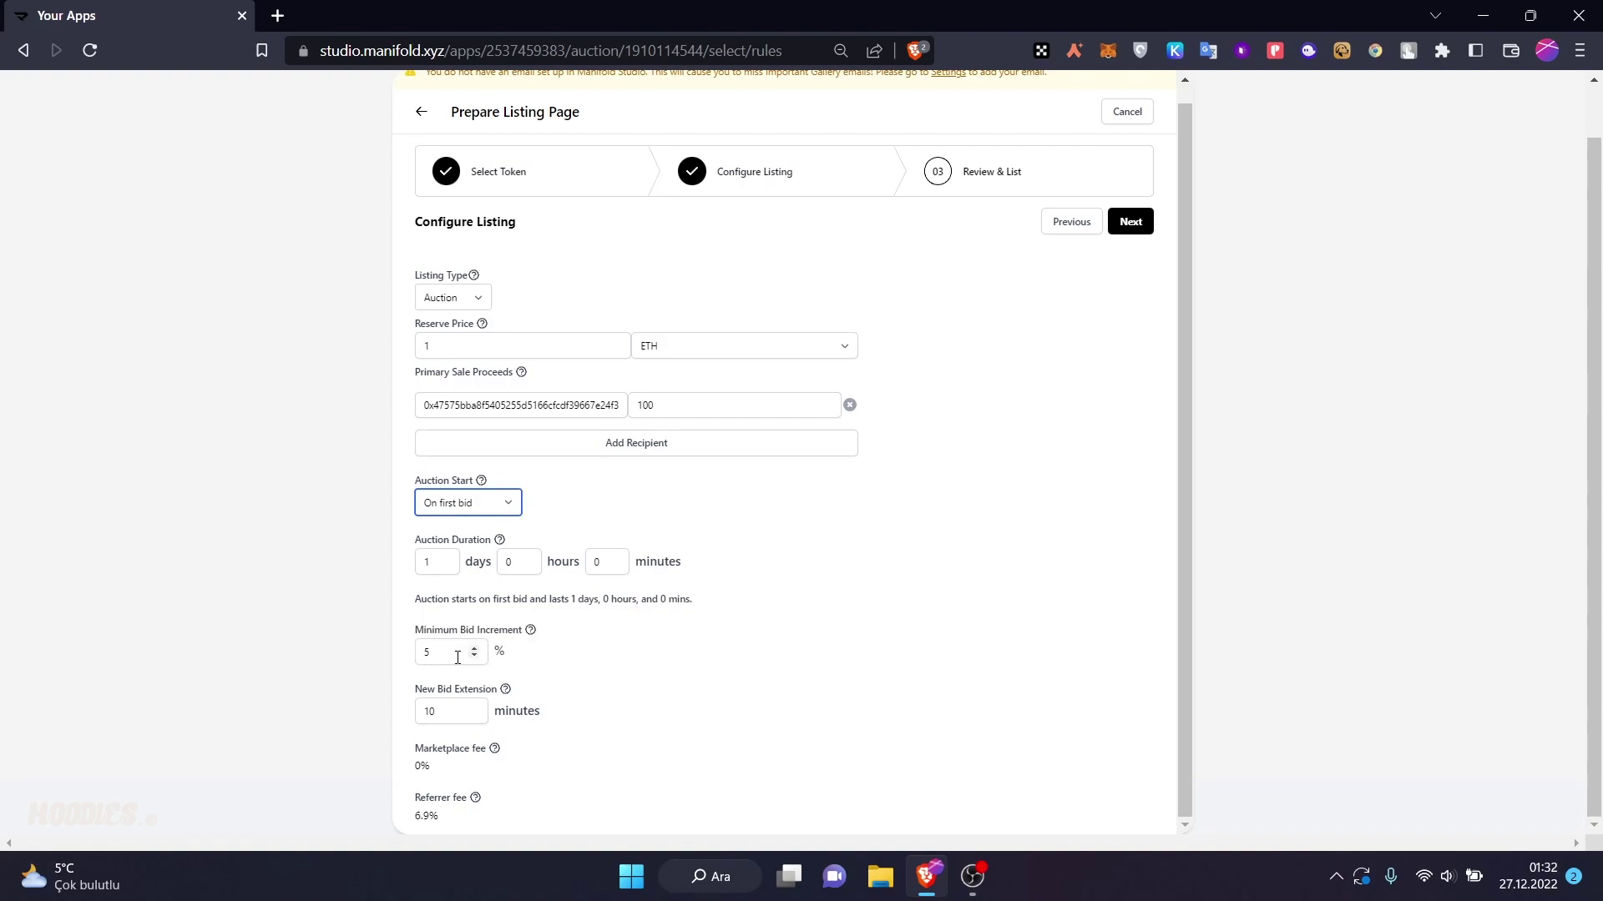
mouse_move(506, 692)
scroll(1037, 497, up, 1)
- Submit the Peak Boy auction listing, acknowledging the custodial transfer warning
click(1130, 241)
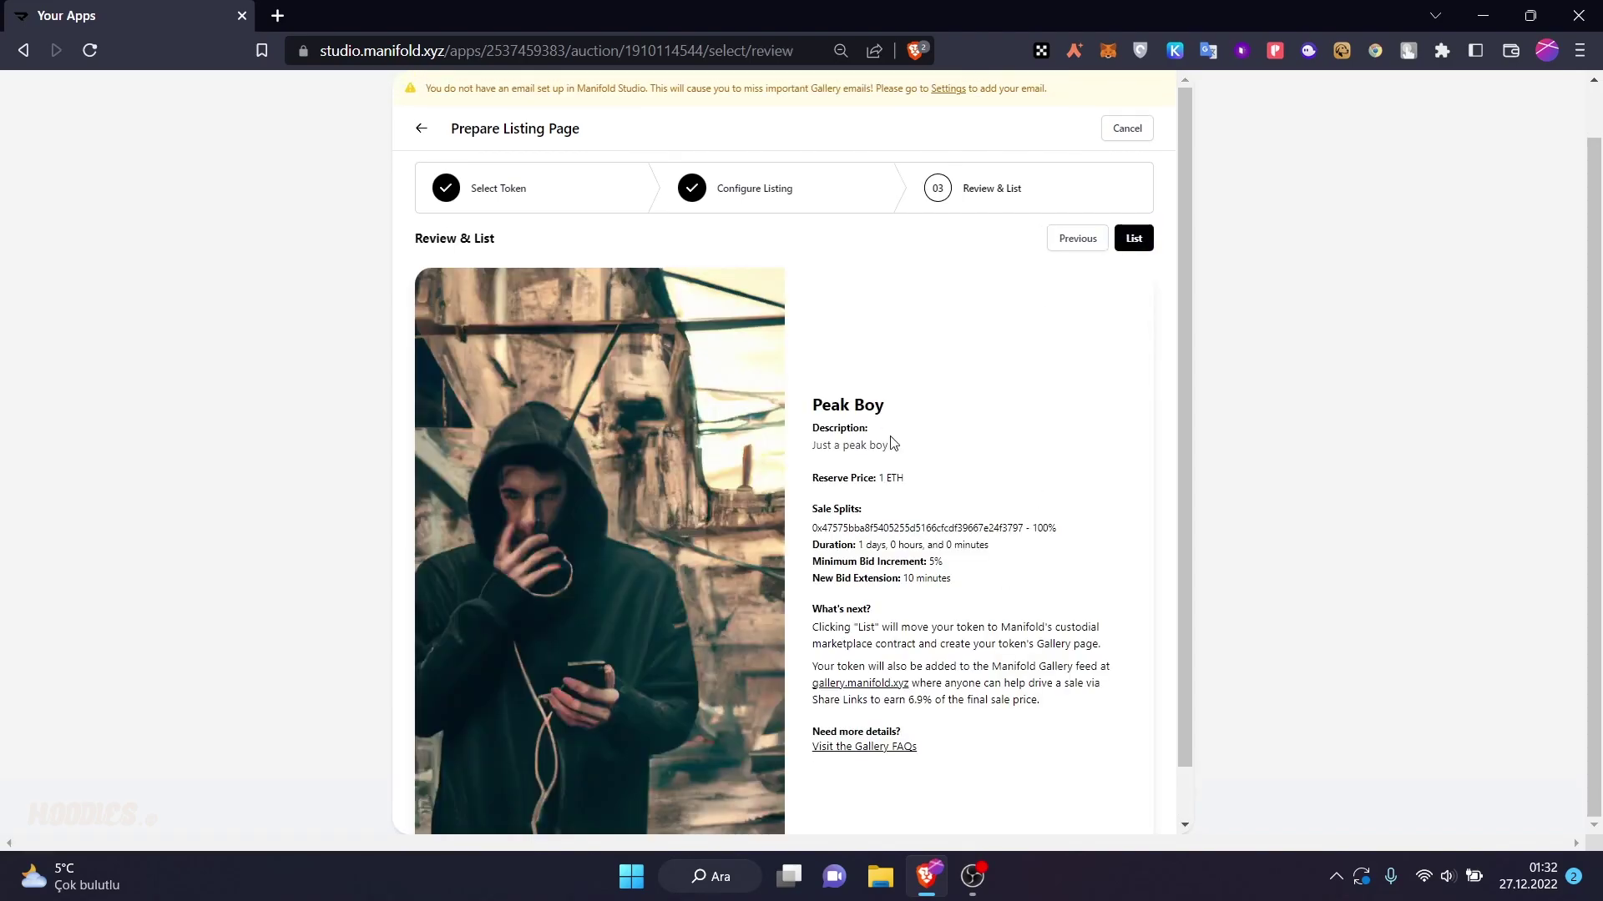
scroll(892, 443, down, 1)
scroll(989, 467, up, 1)
click(1132, 237)
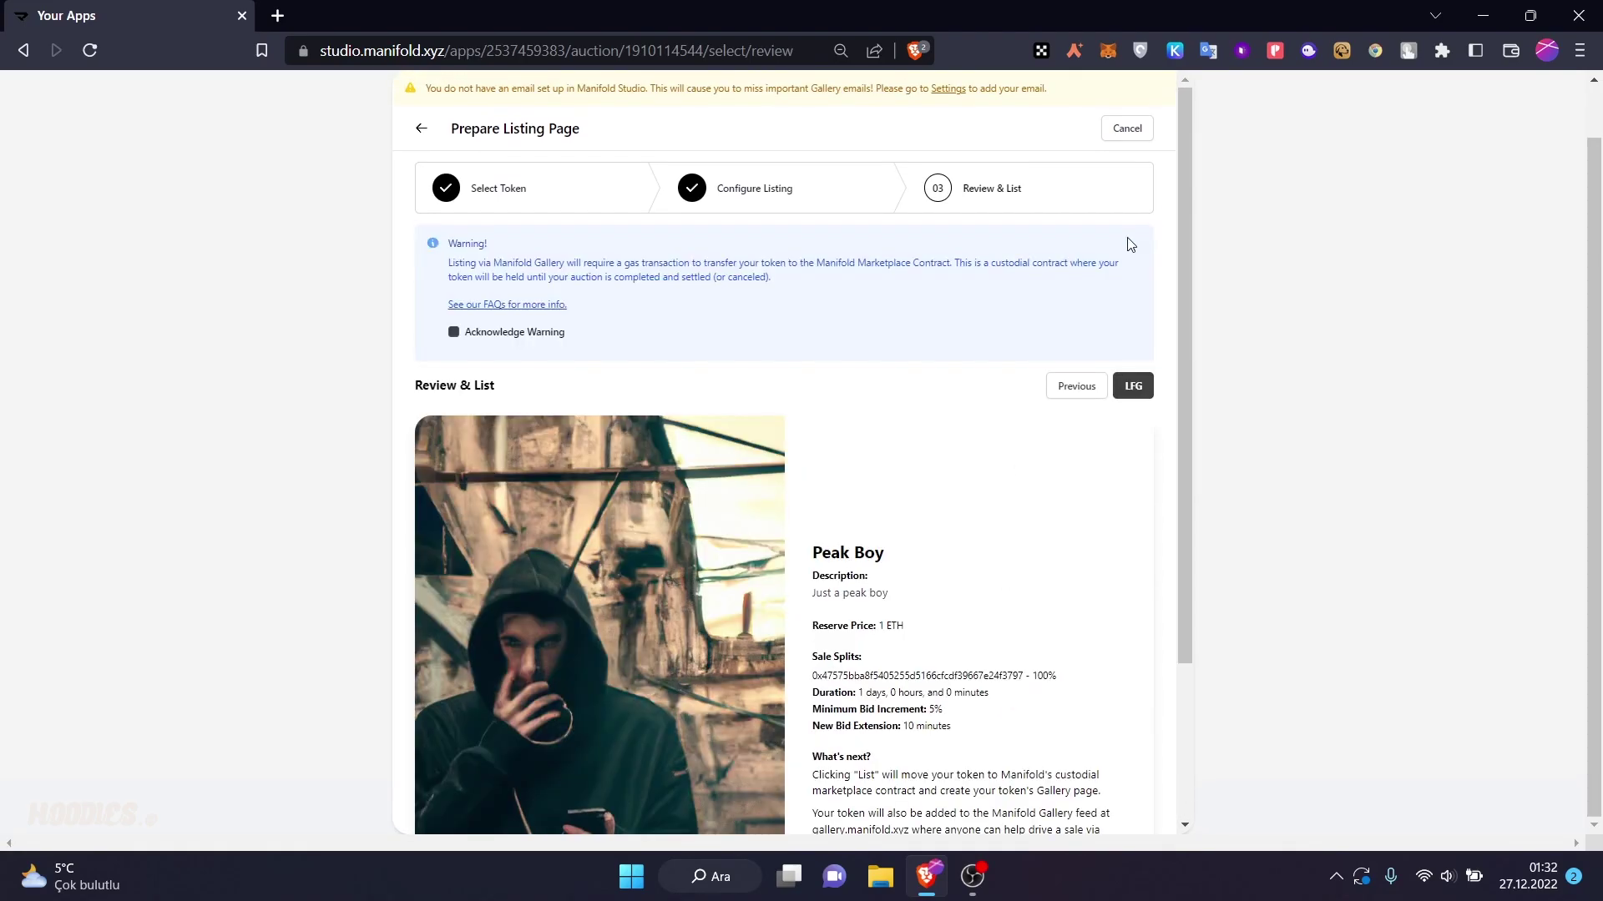
click(453, 333)
click(1132, 386)
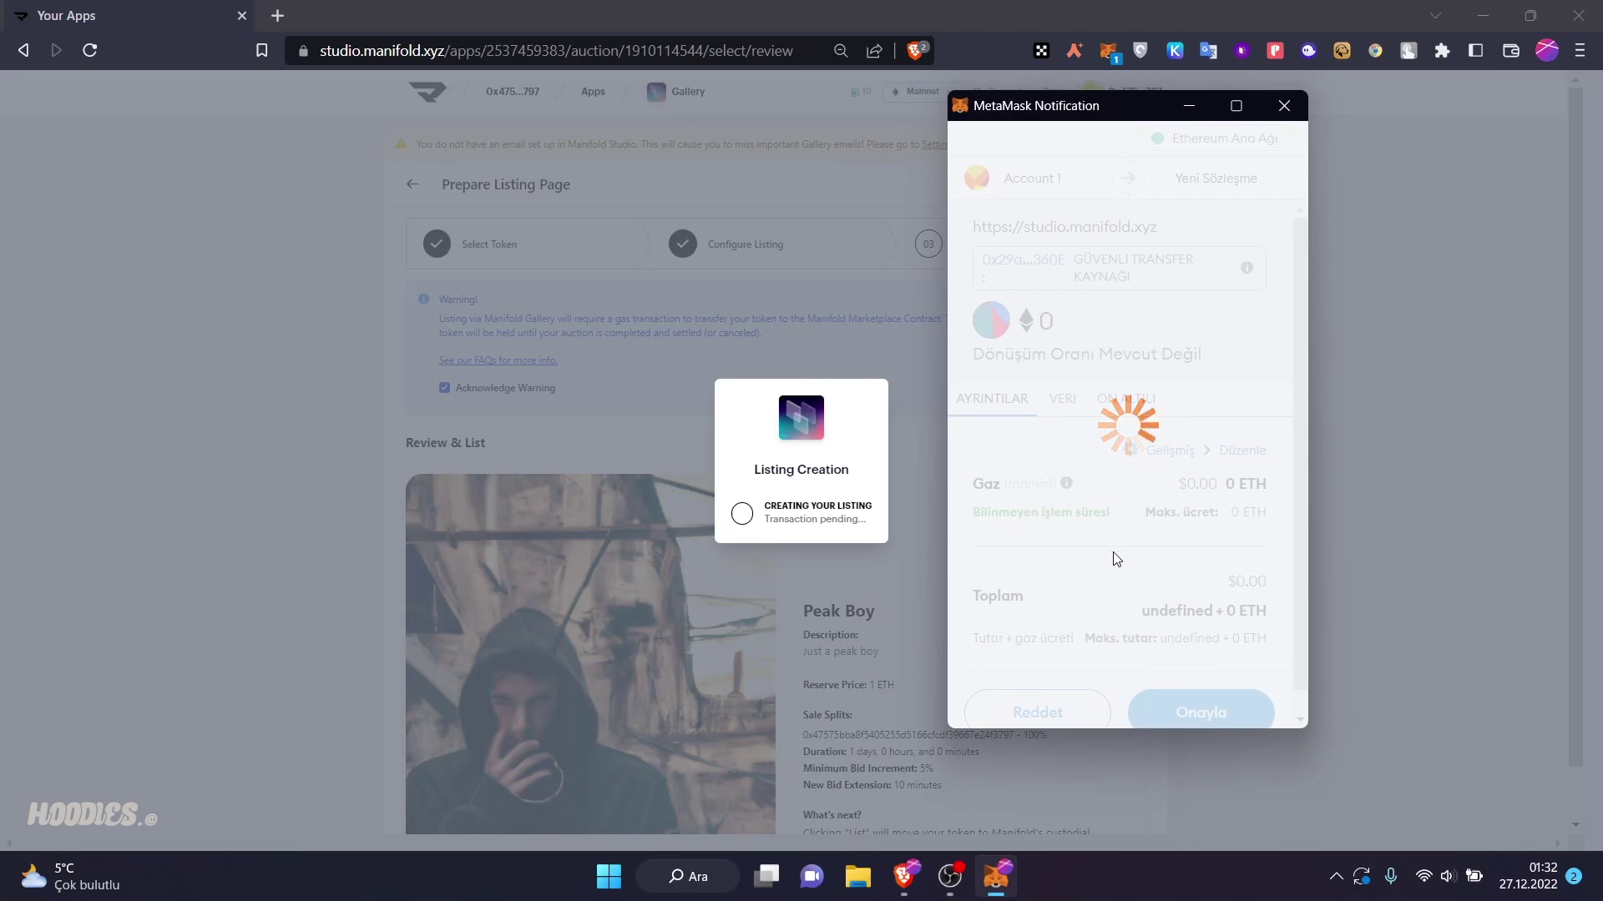
- Close the MetaMask confirmation without approving and return to the Apps list
scroll(1137, 544, down, 5)
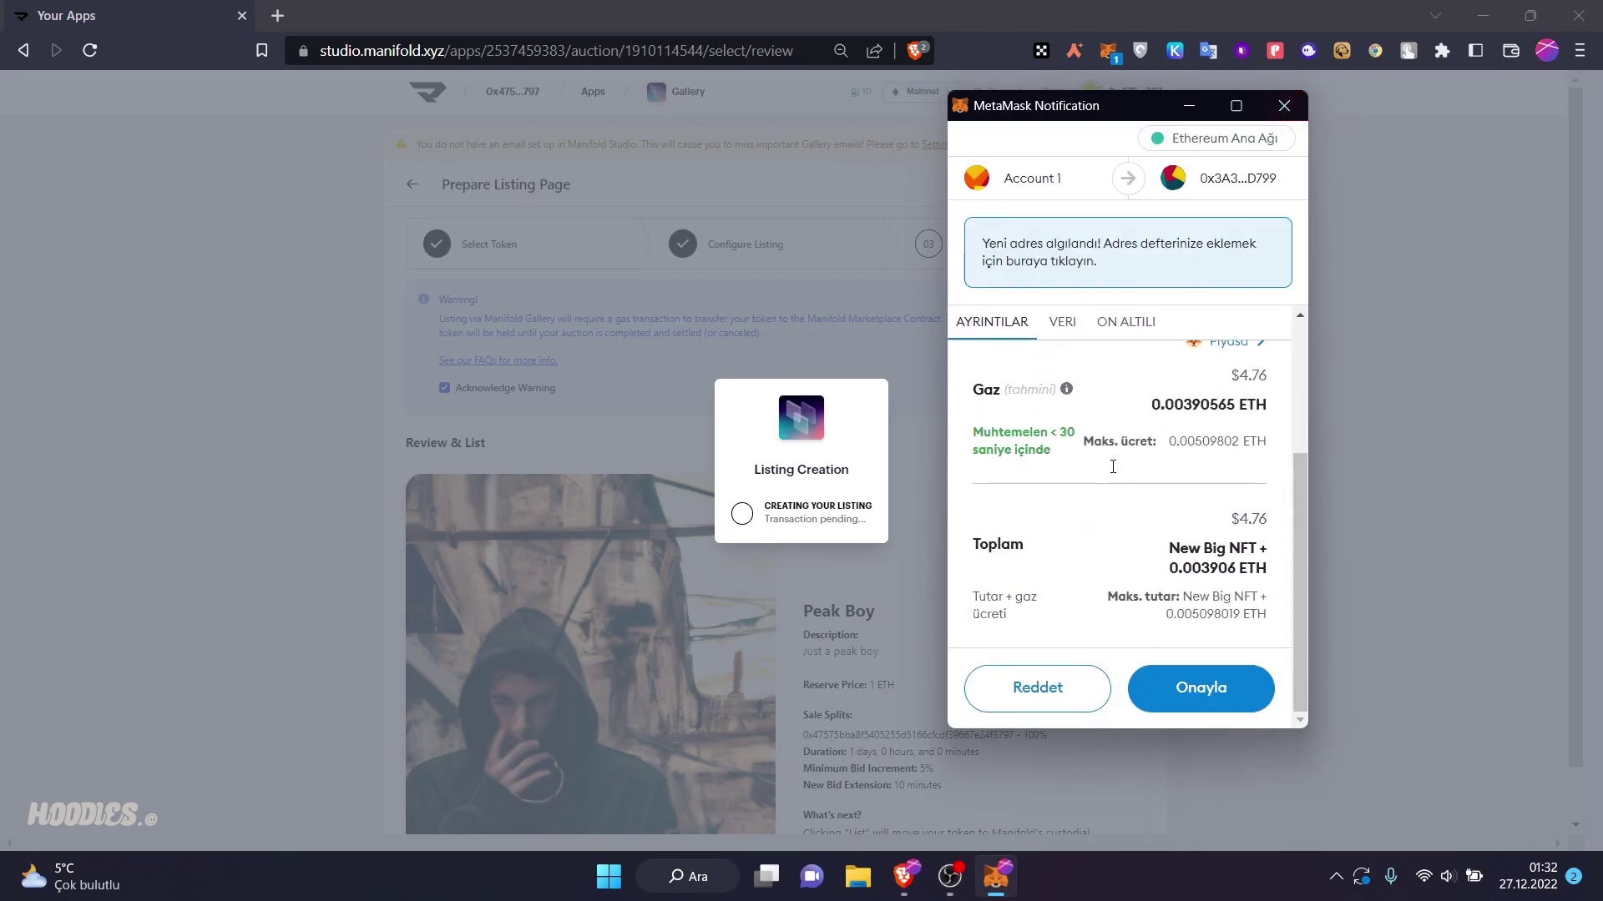
scroll(1232, 504, up, 3)
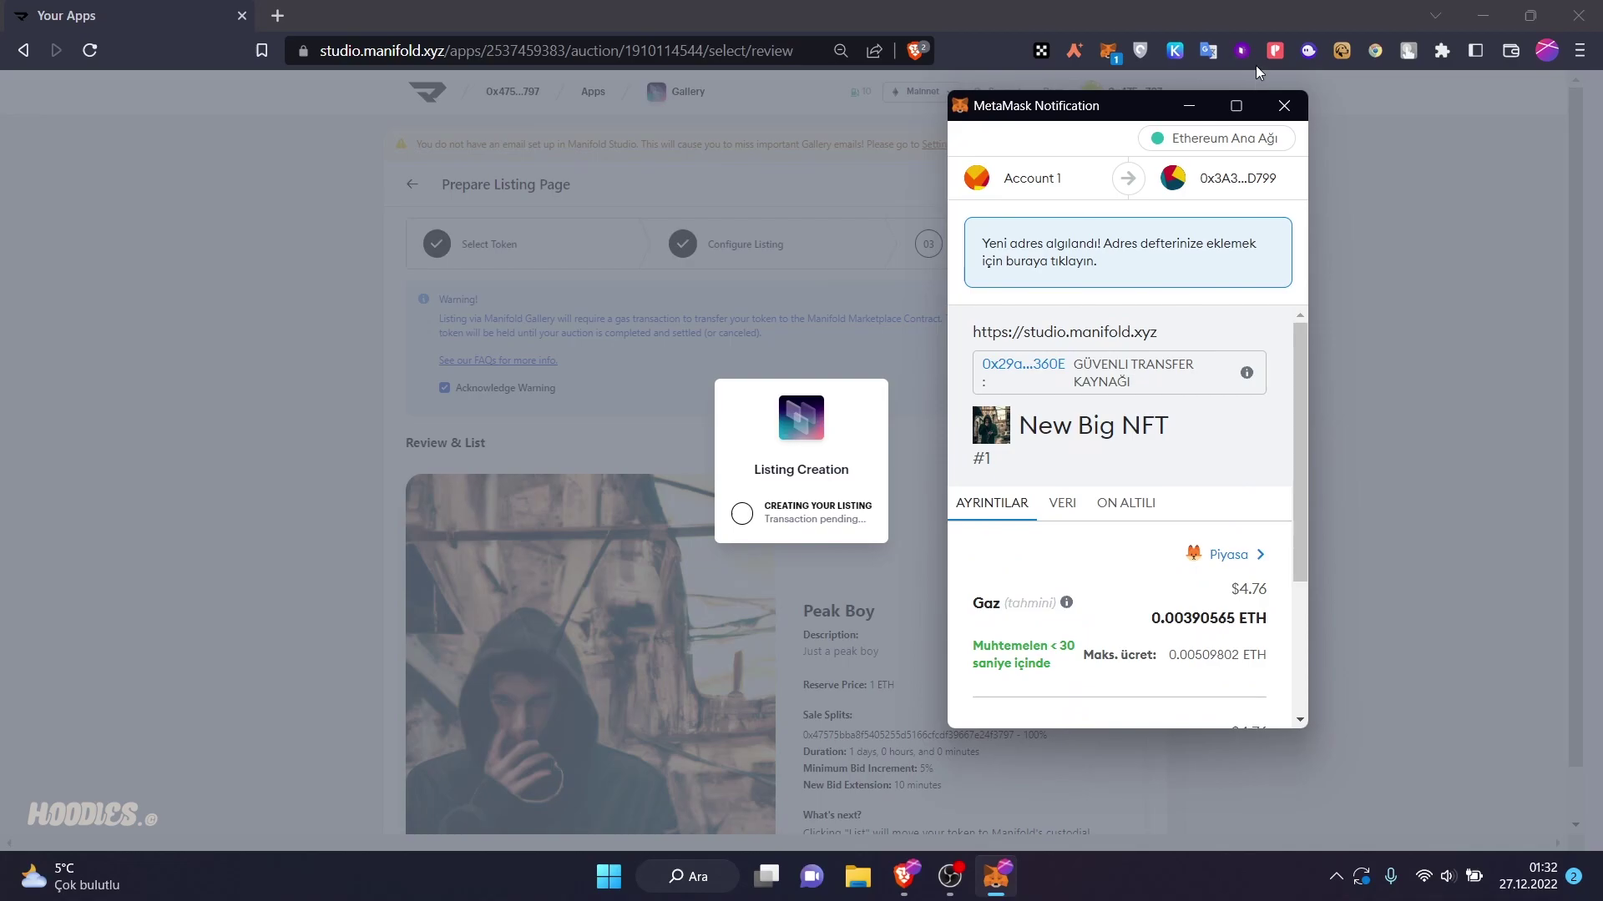
click(1282, 106)
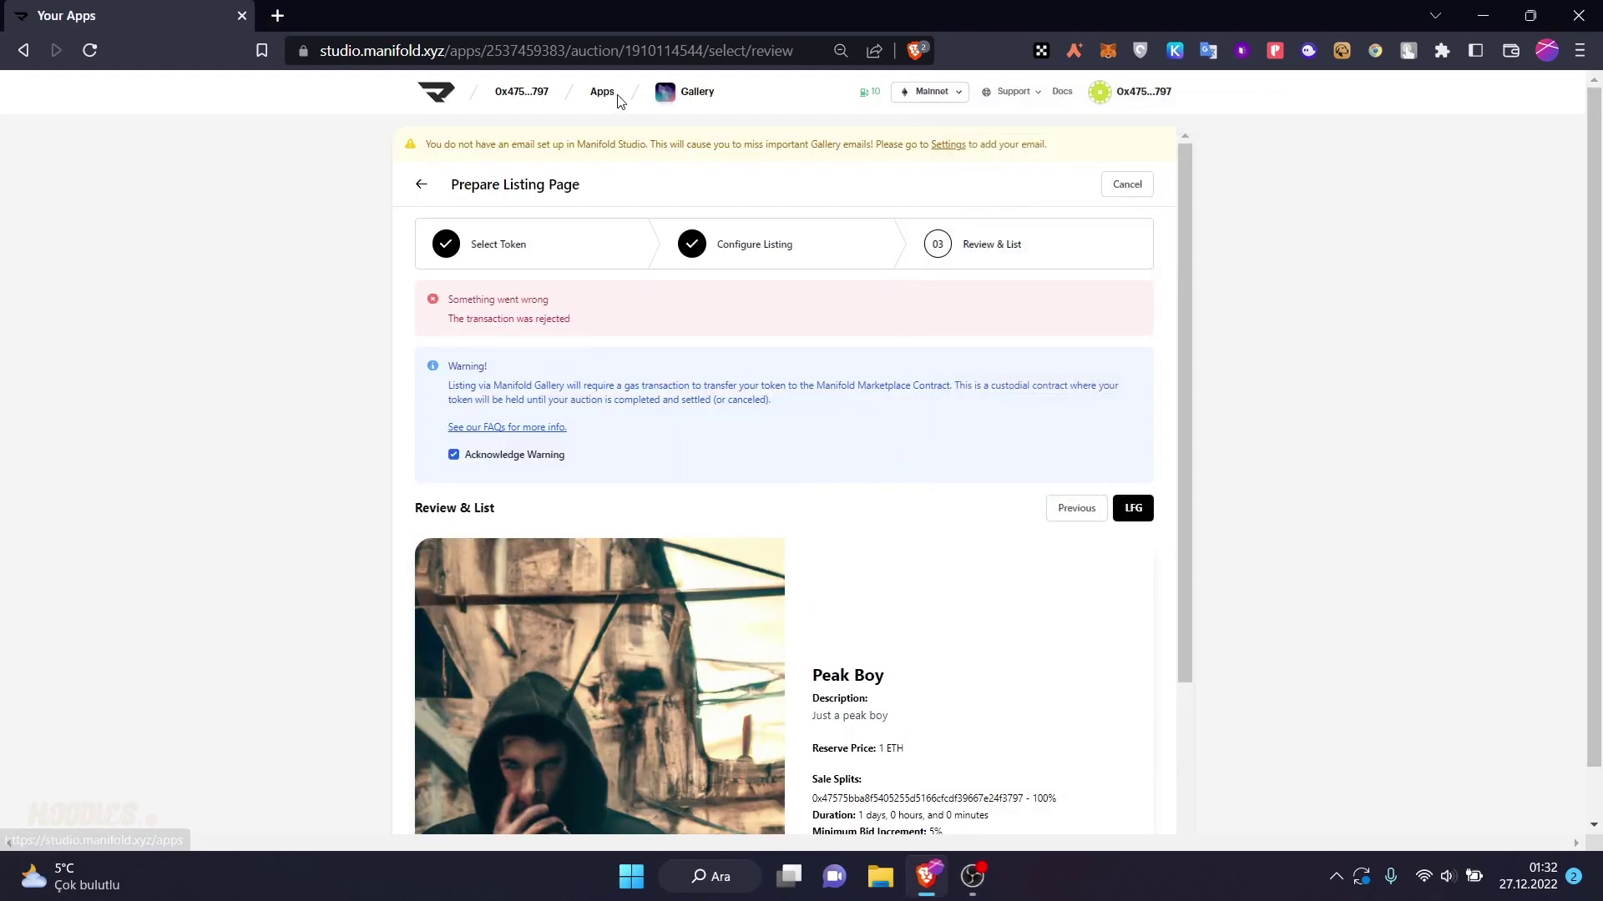
click(611, 99)
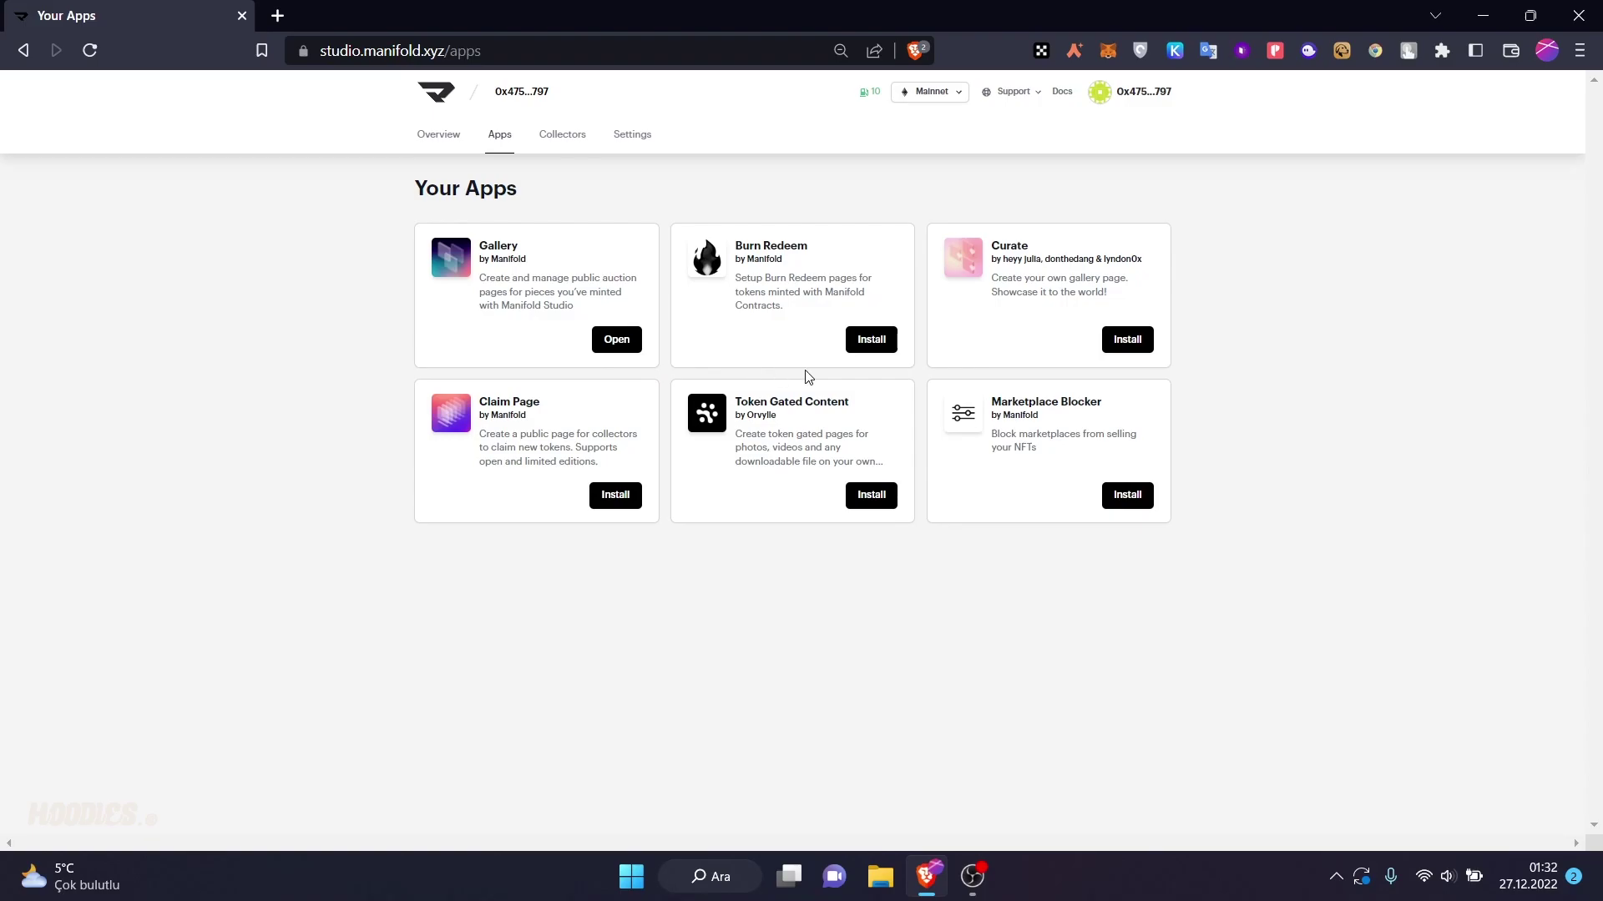
- Install Burn Redeem, start a new burn redeem, and upload the DALL·E hooded-figure PNG
click(865, 343)
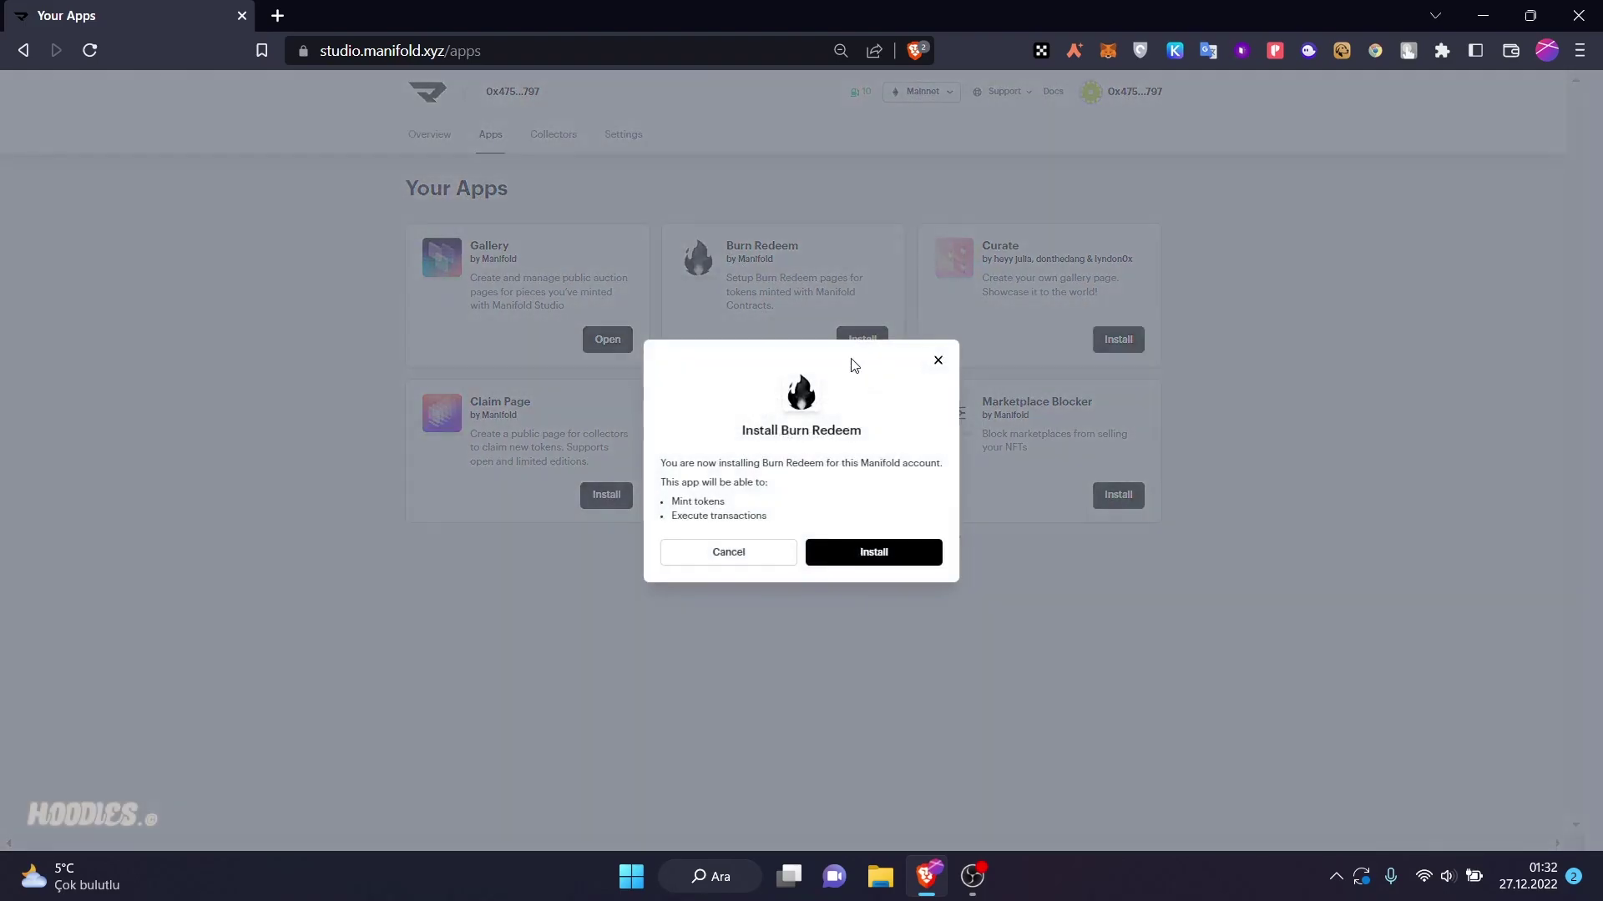
click(883, 554)
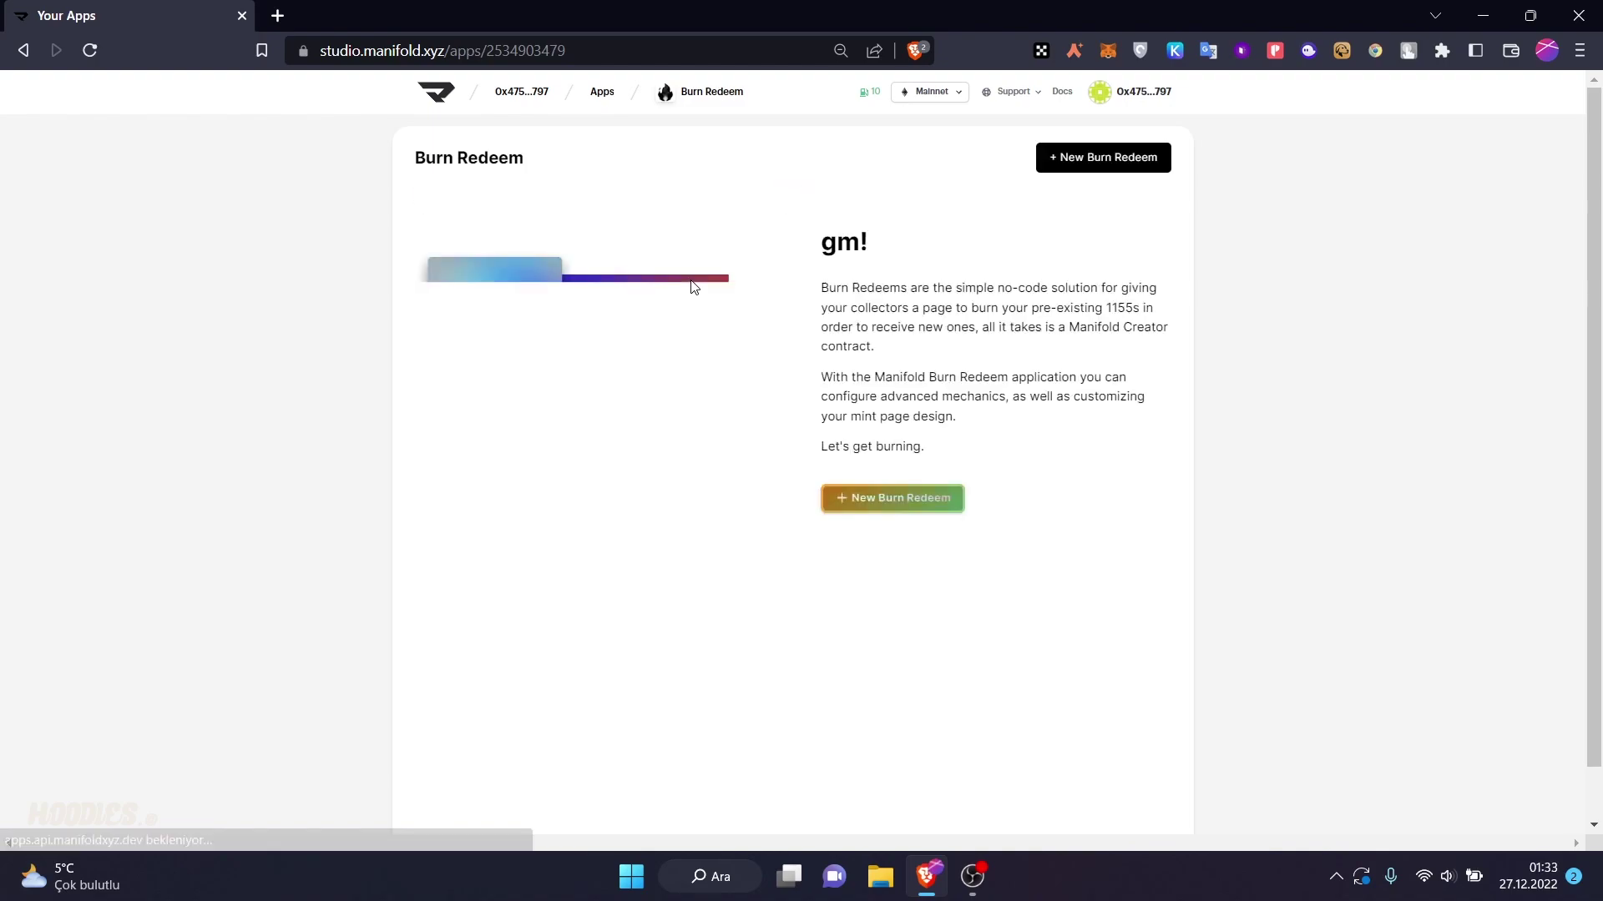
click(924, 500)
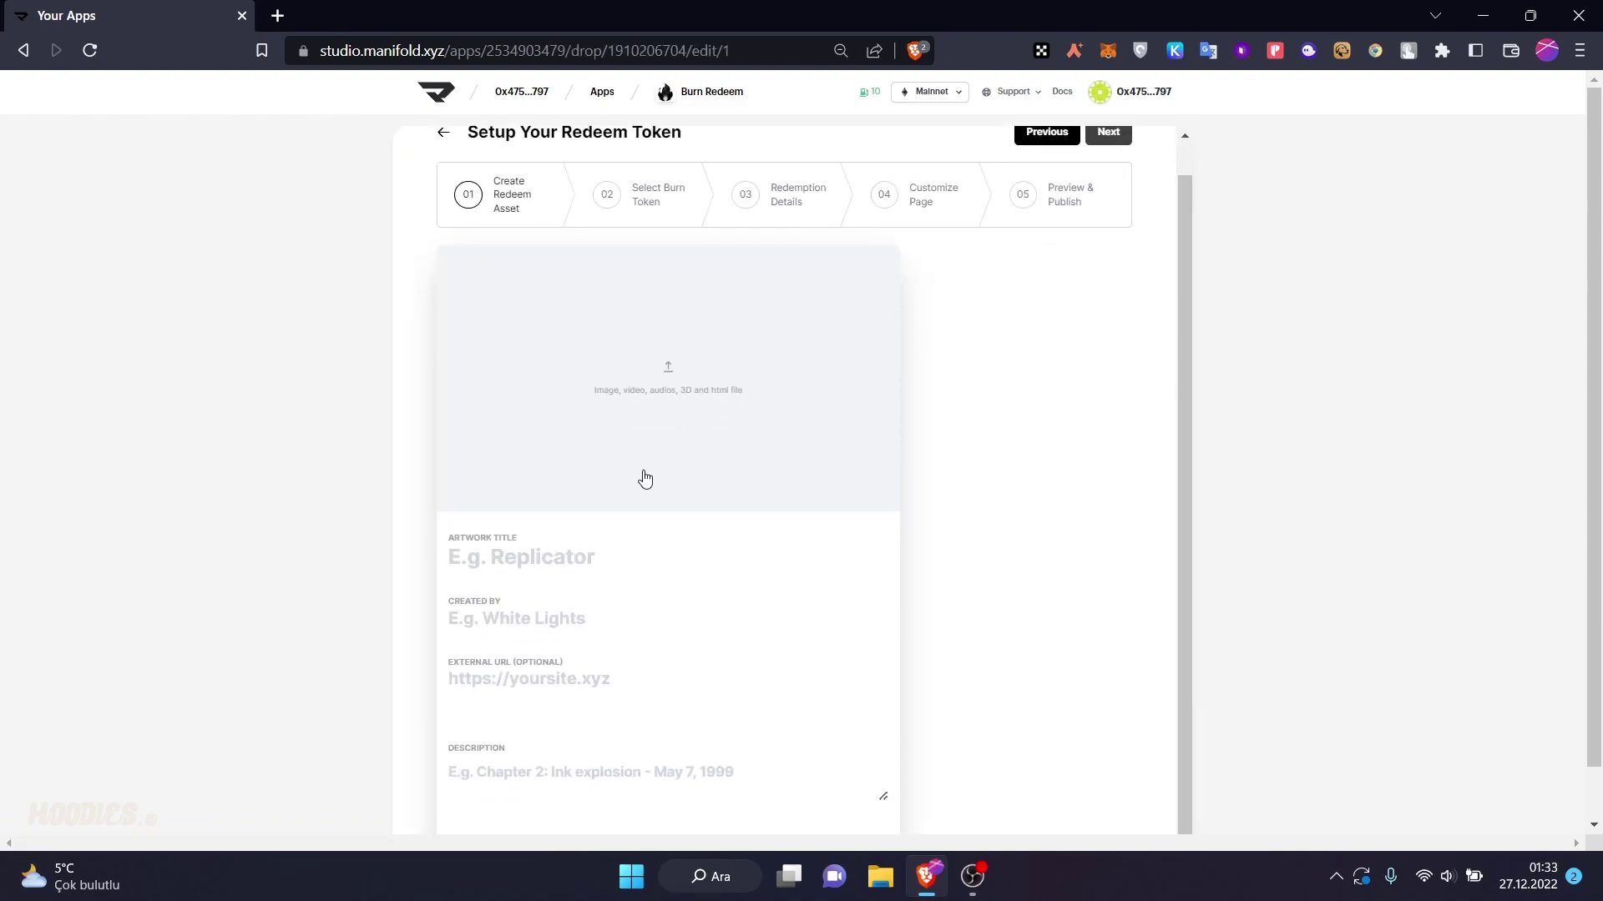
click(652, 369)
double_click(659, 381)
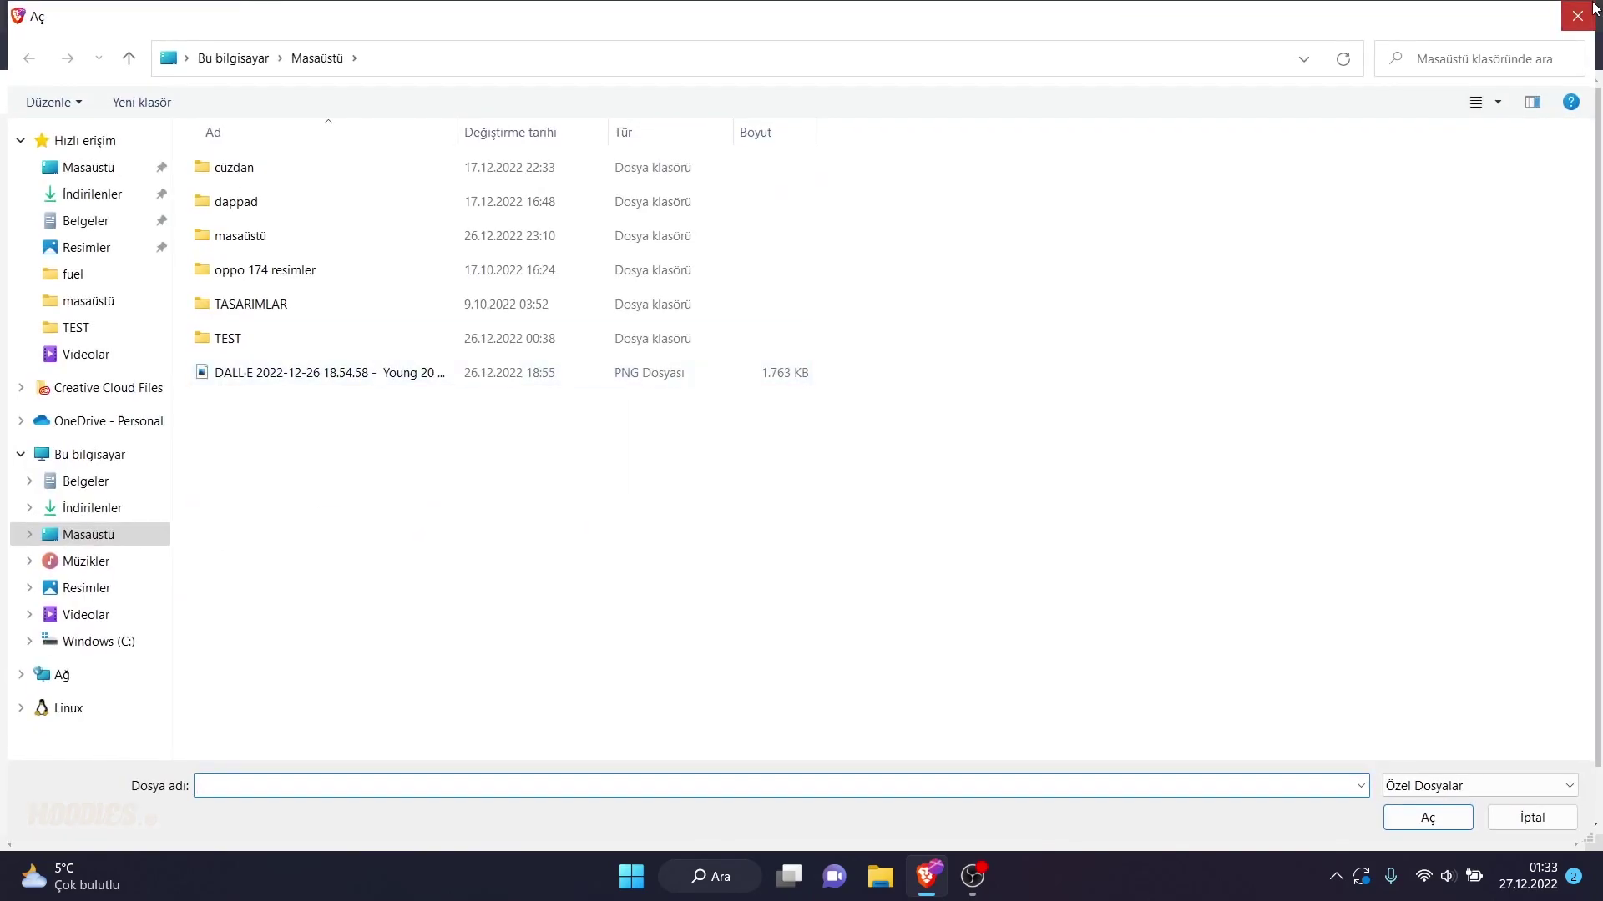
click(659, 422)
click(414, 380)
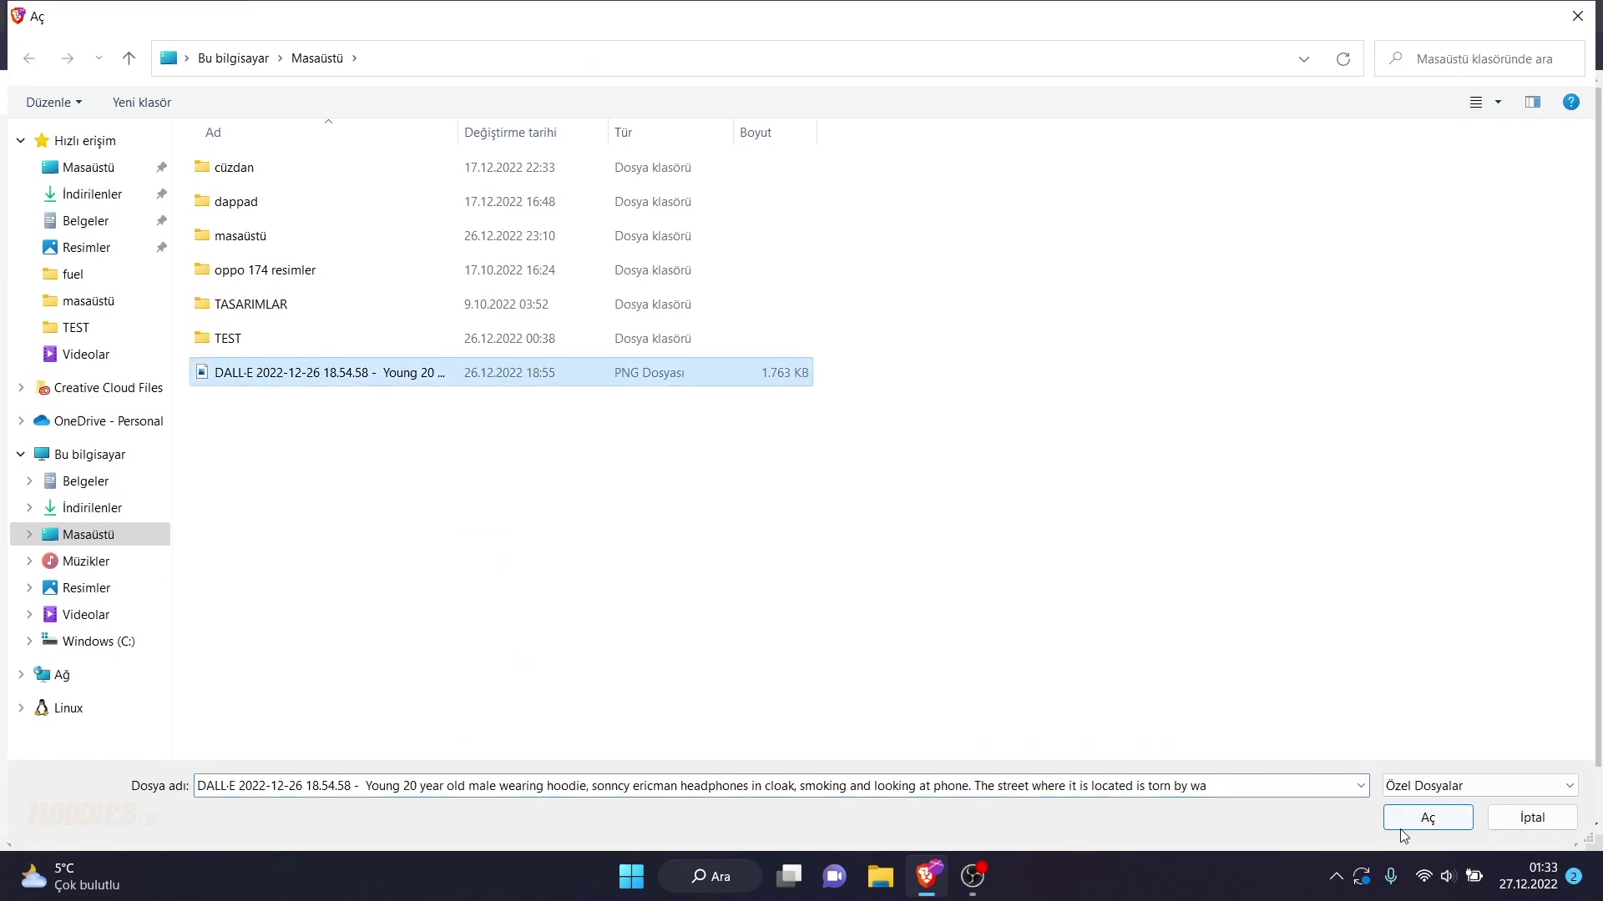
click(1402, 828)
- Title the redeem token 'peak boy v2', fill in the creator name and description, and continue
click(564, 559)
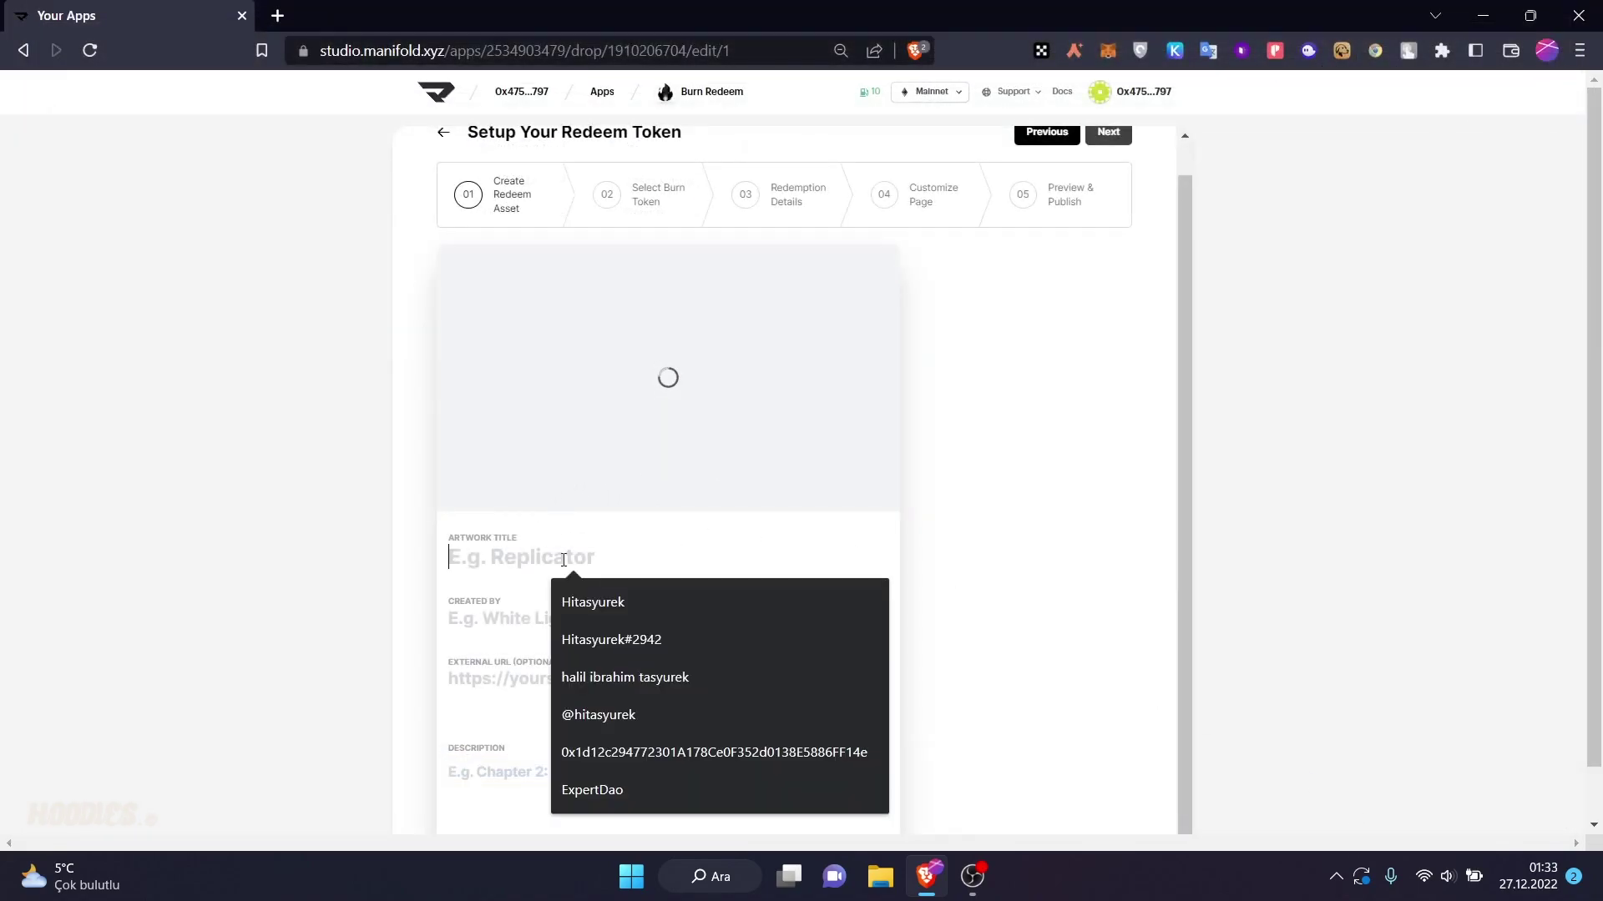
text(peak boy v2)
key(ctrl+a)
key(ctrl+c)
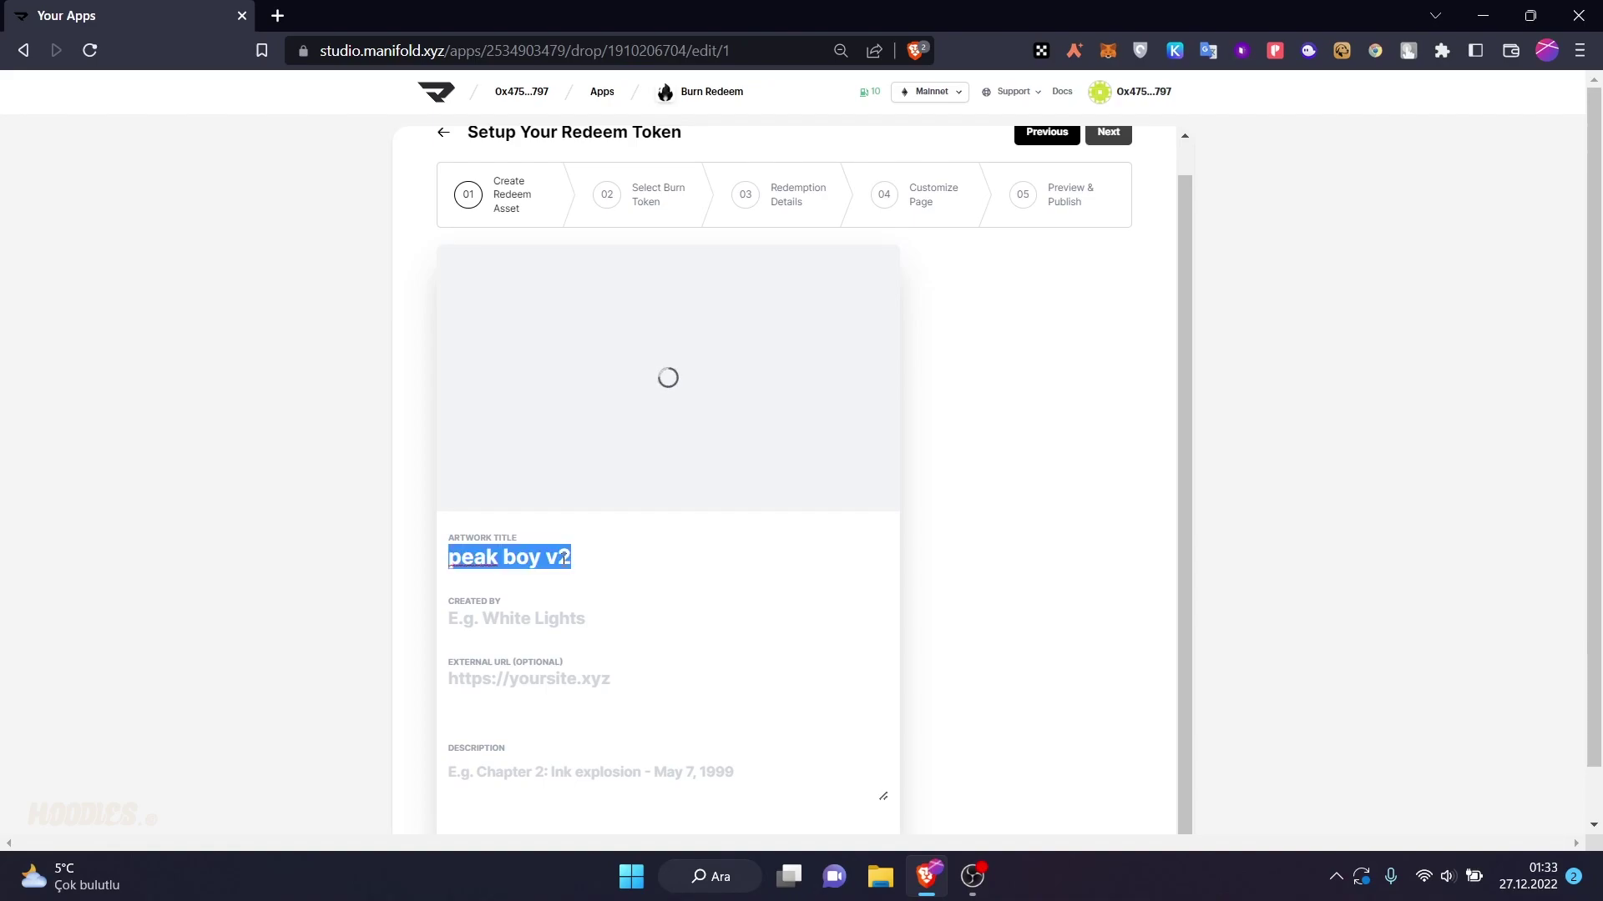
click(576, 614)
text(hitasyurek)
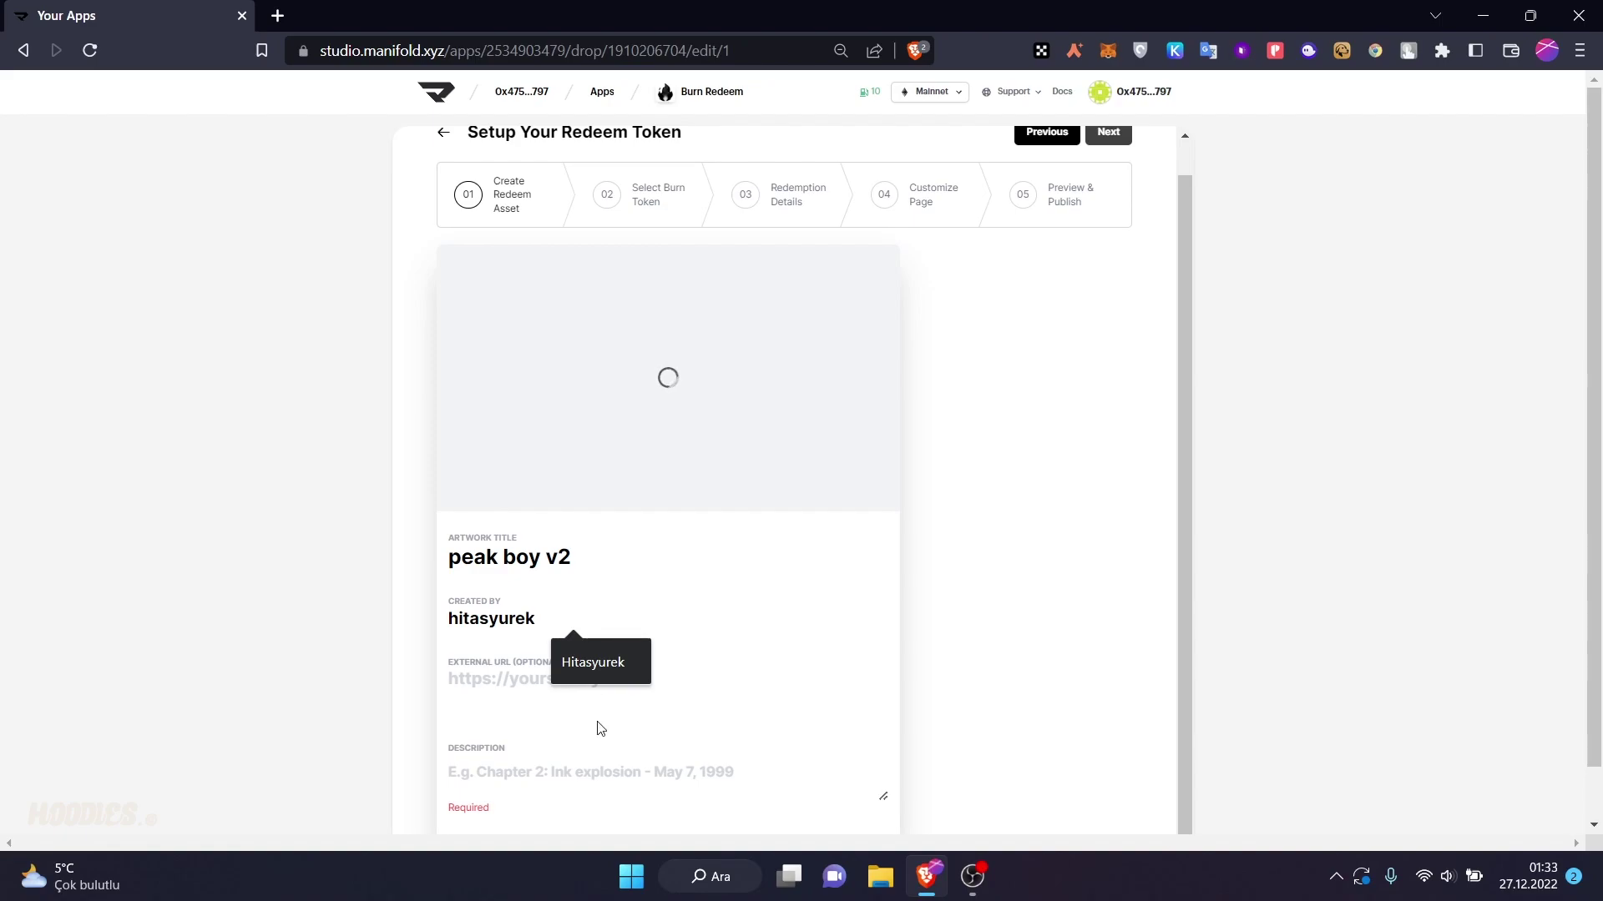
click(601, 770)
key(ctrl+v)
scroll(918, 467, down, 1)
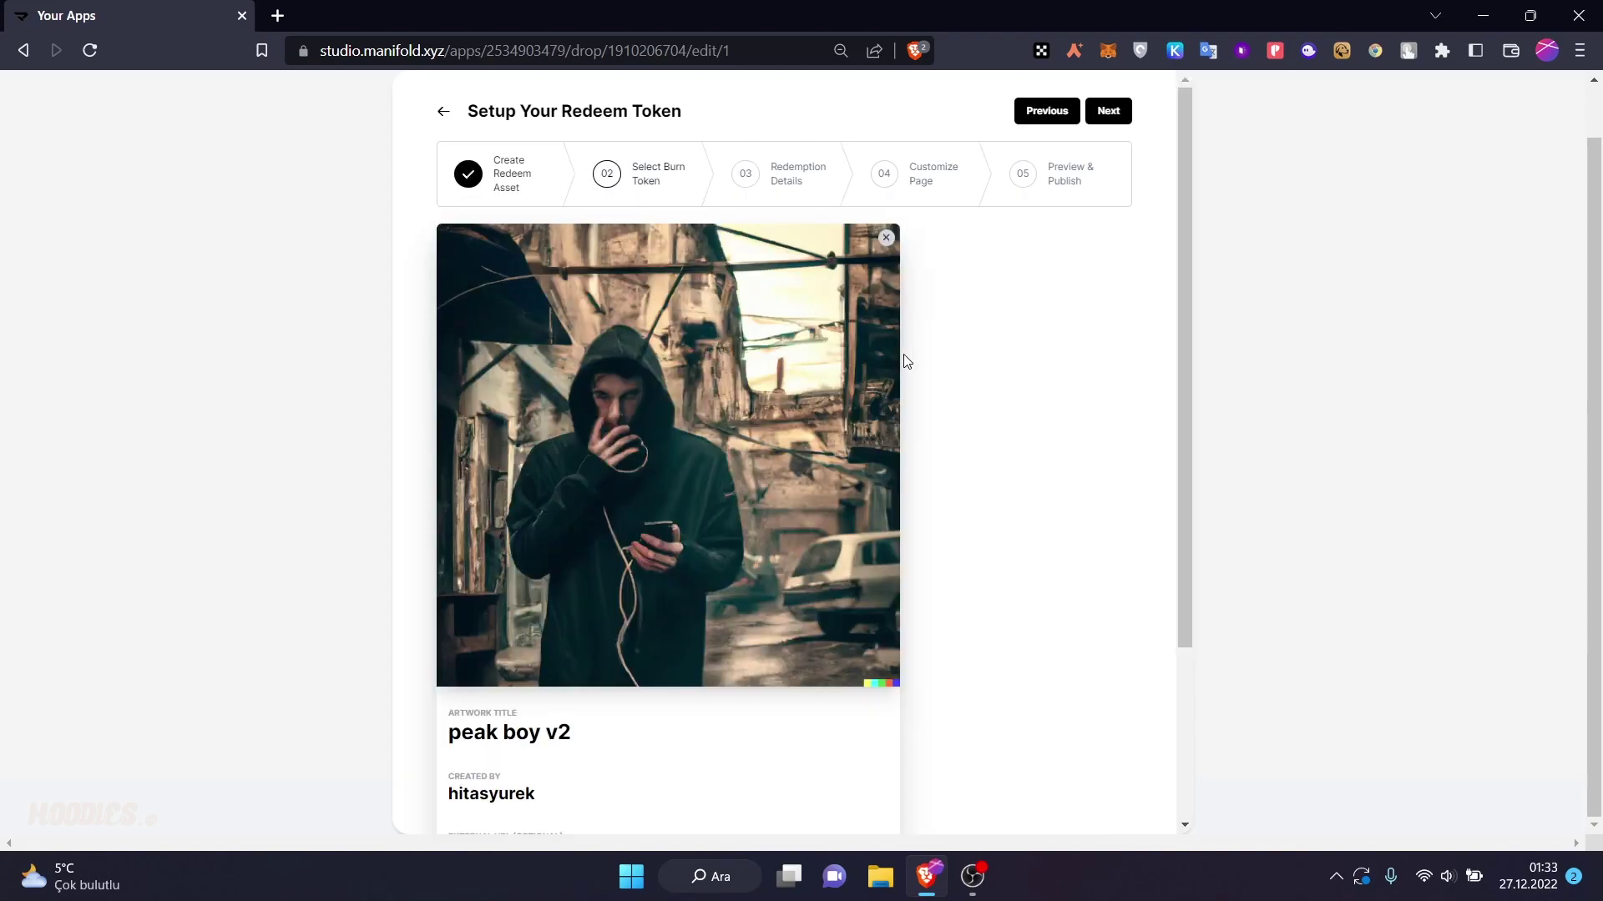
click(1108, 110)
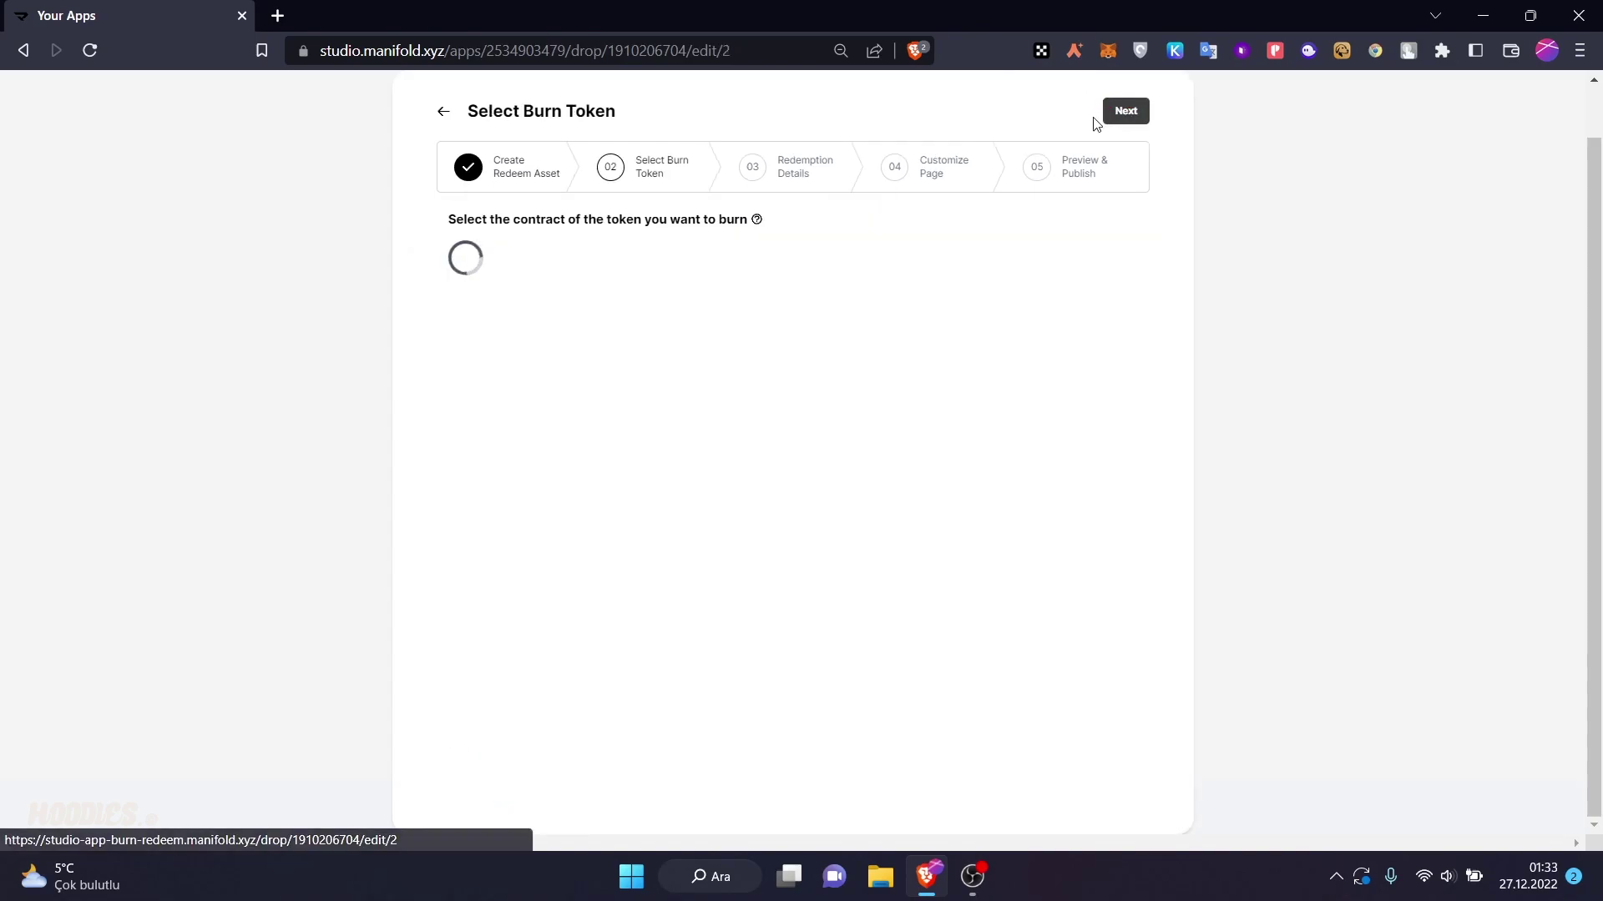
- Translate the no-contracts message, then open New contract in a second Manifold Studio tab
triple_click(703, 299)
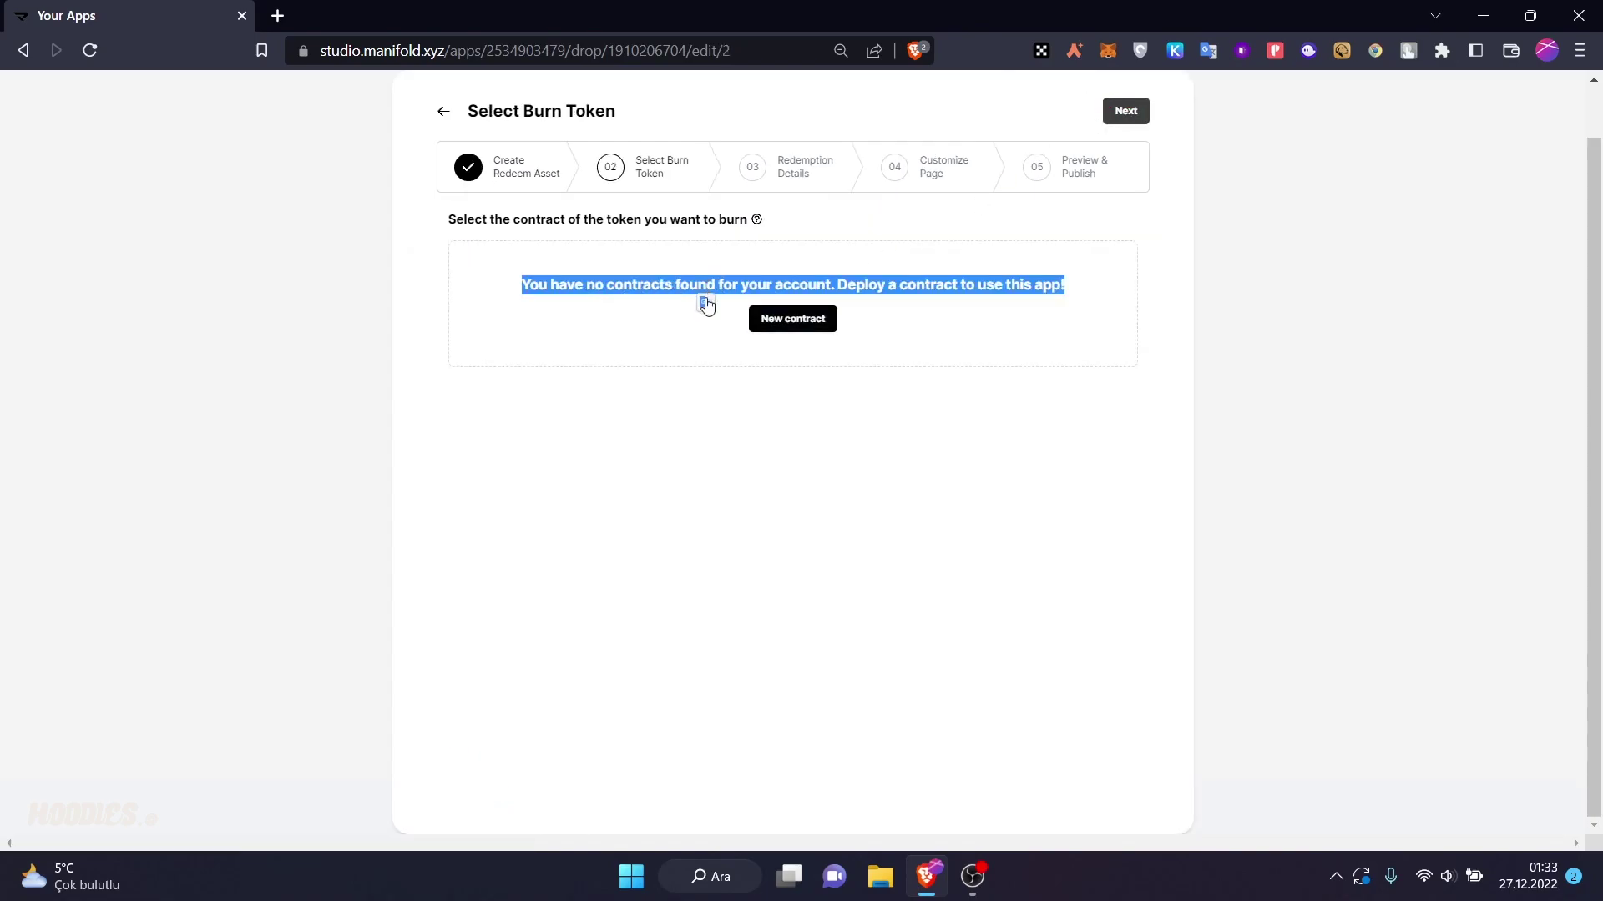
click(704, 303)
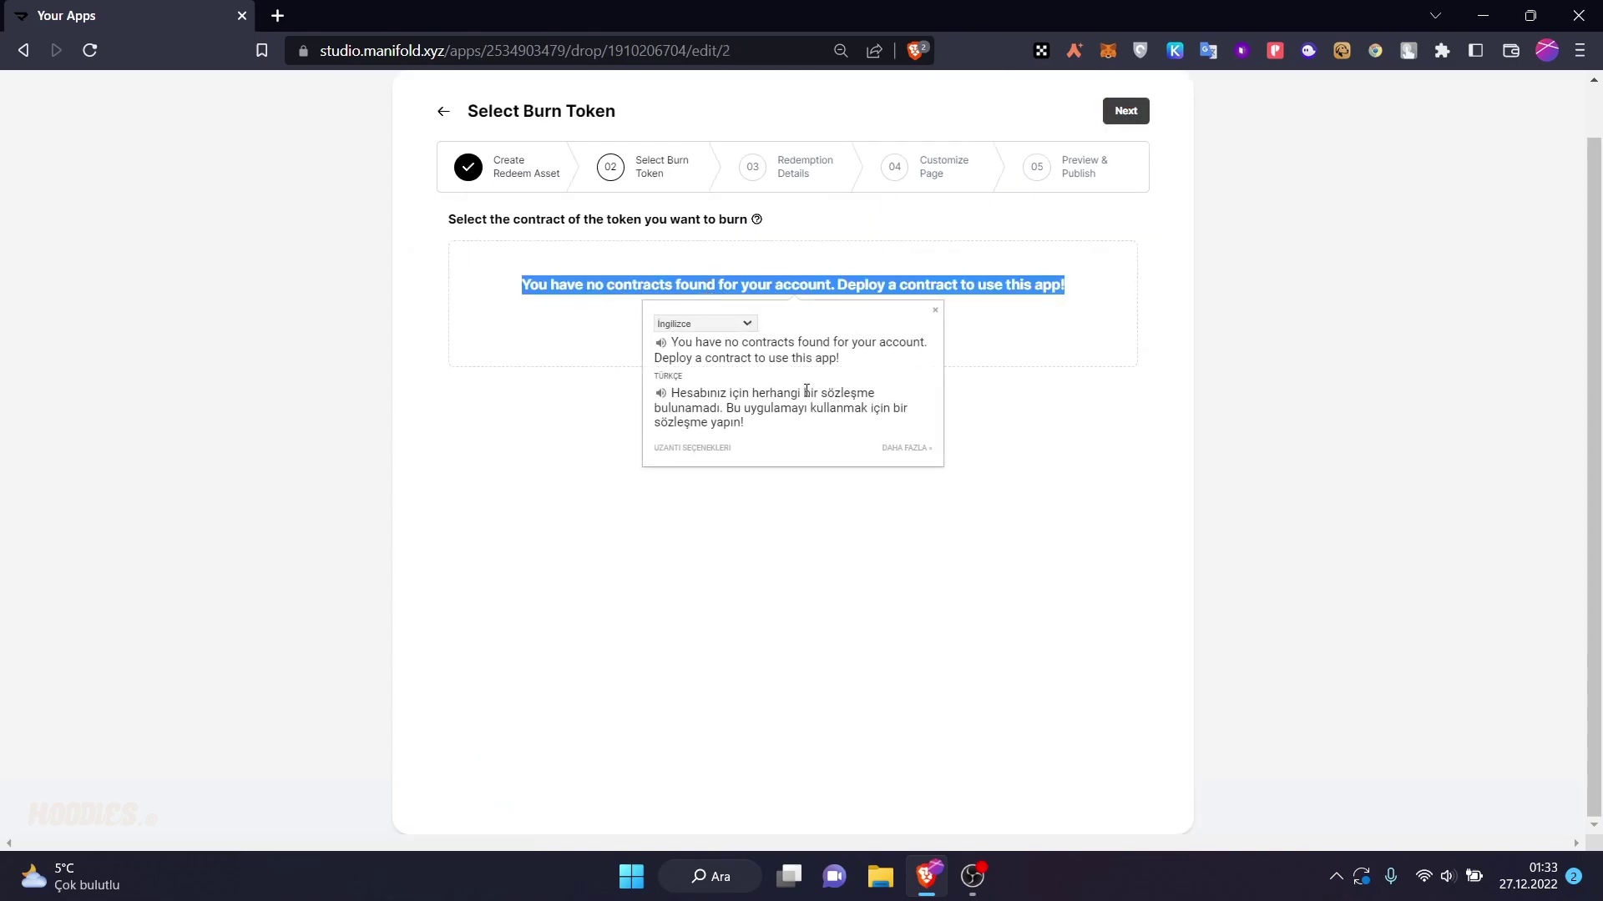
click(545, 324)
click(787, 325)
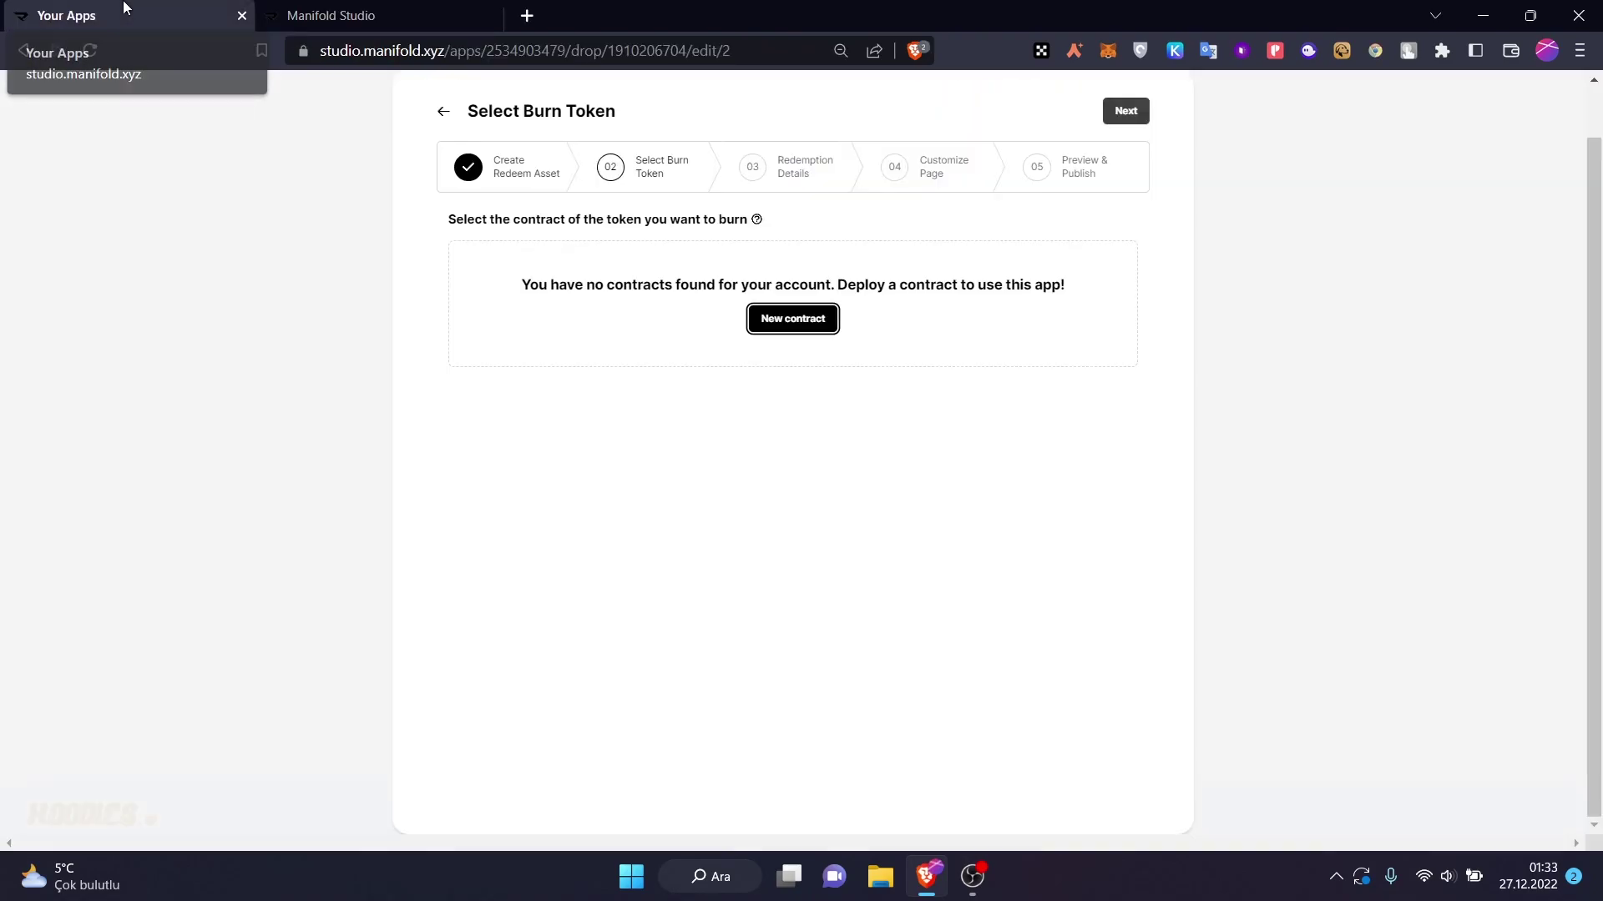
drag(123, 7, 375, 15)
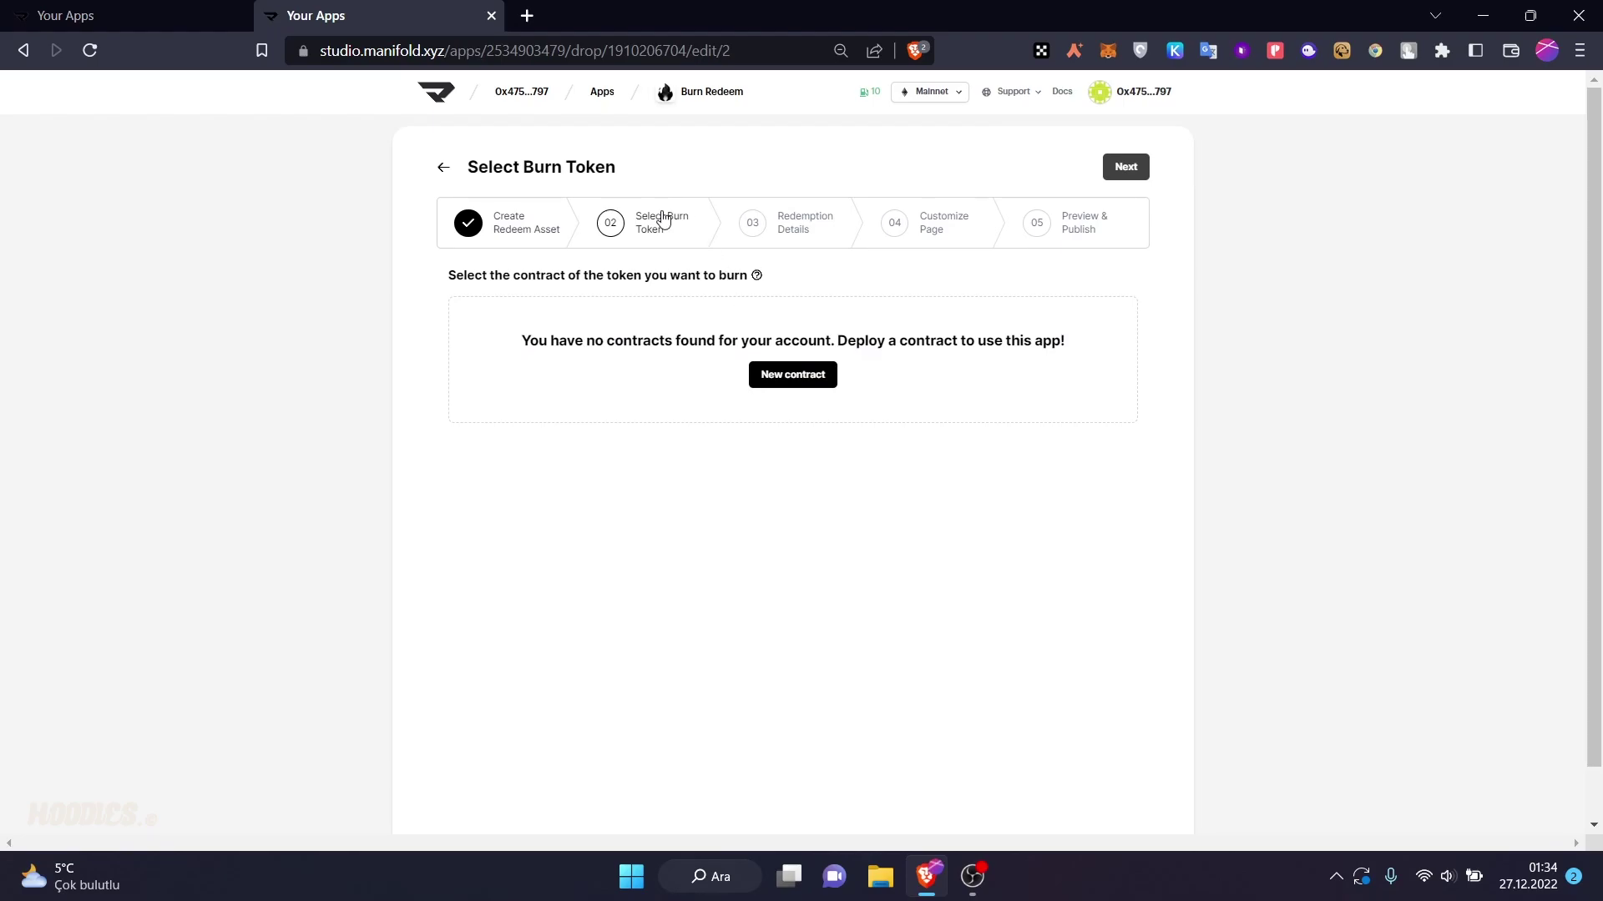
click(789, 377)
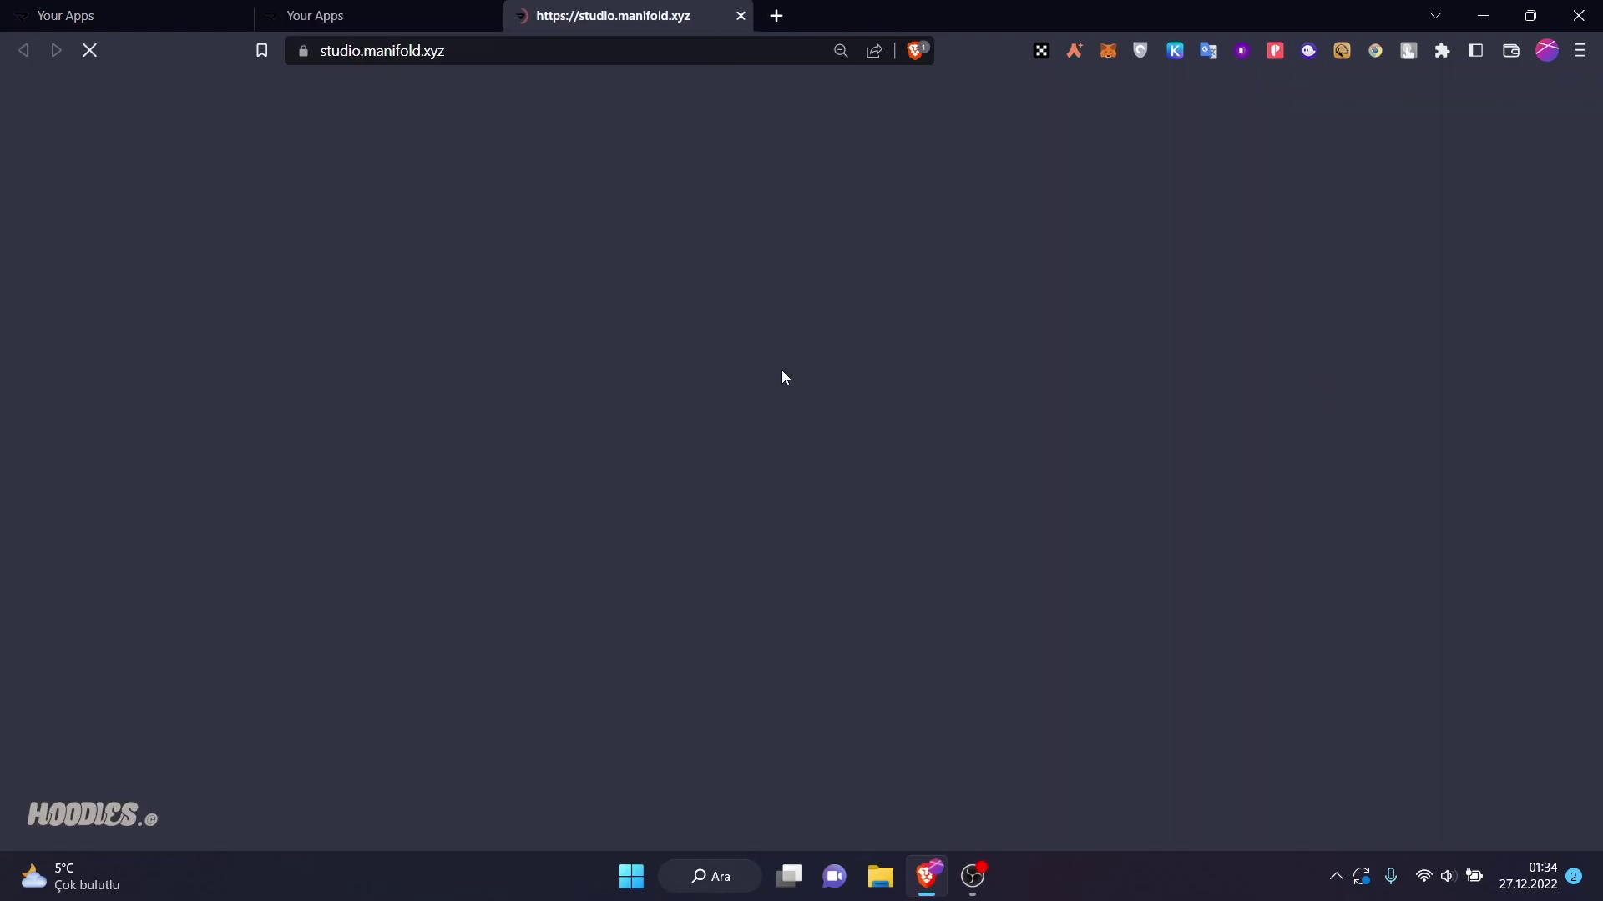
click(389, 7)
click(534, 12)
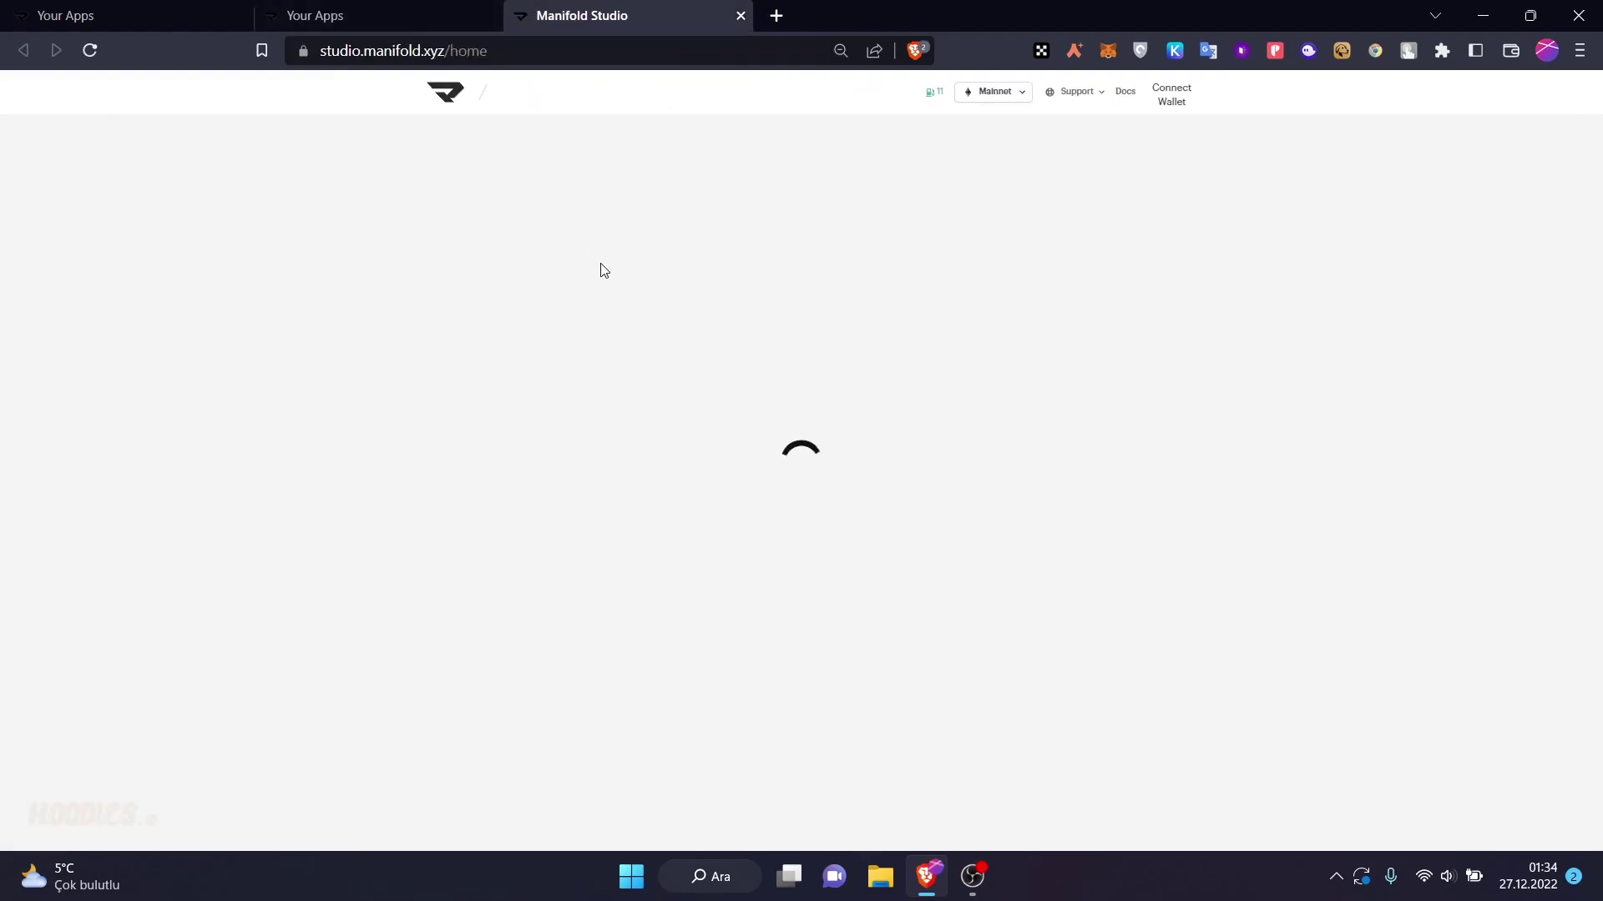
- Switch the network to Goerli and start a new contract
click(940, 92)
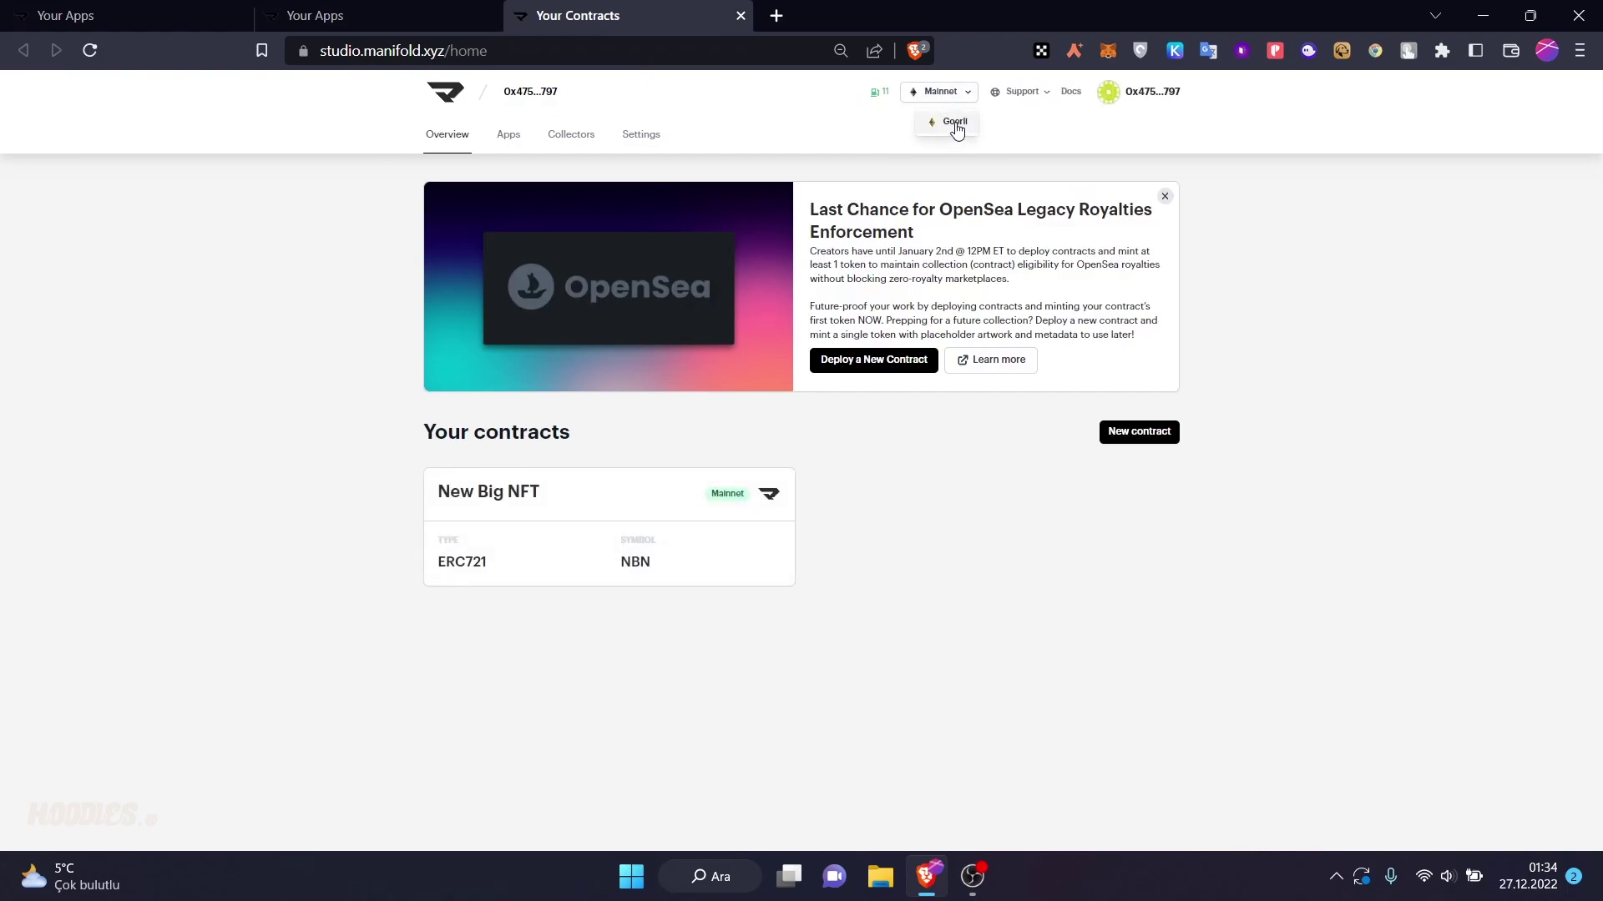
click(957, 130)
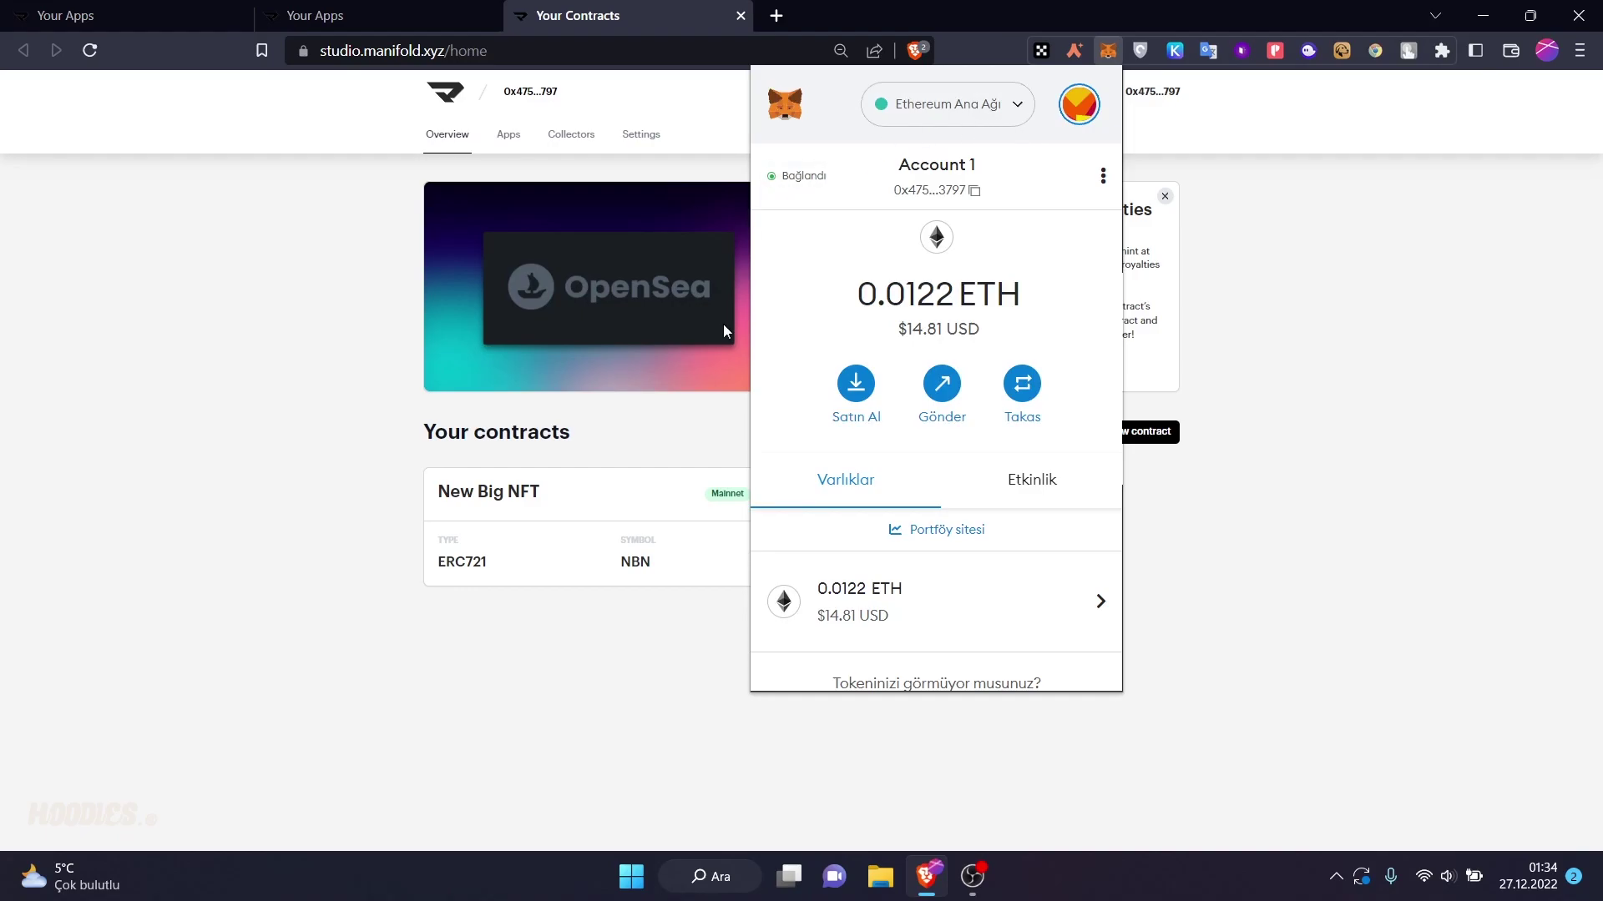
click(647, 443)
click(1139, 434)
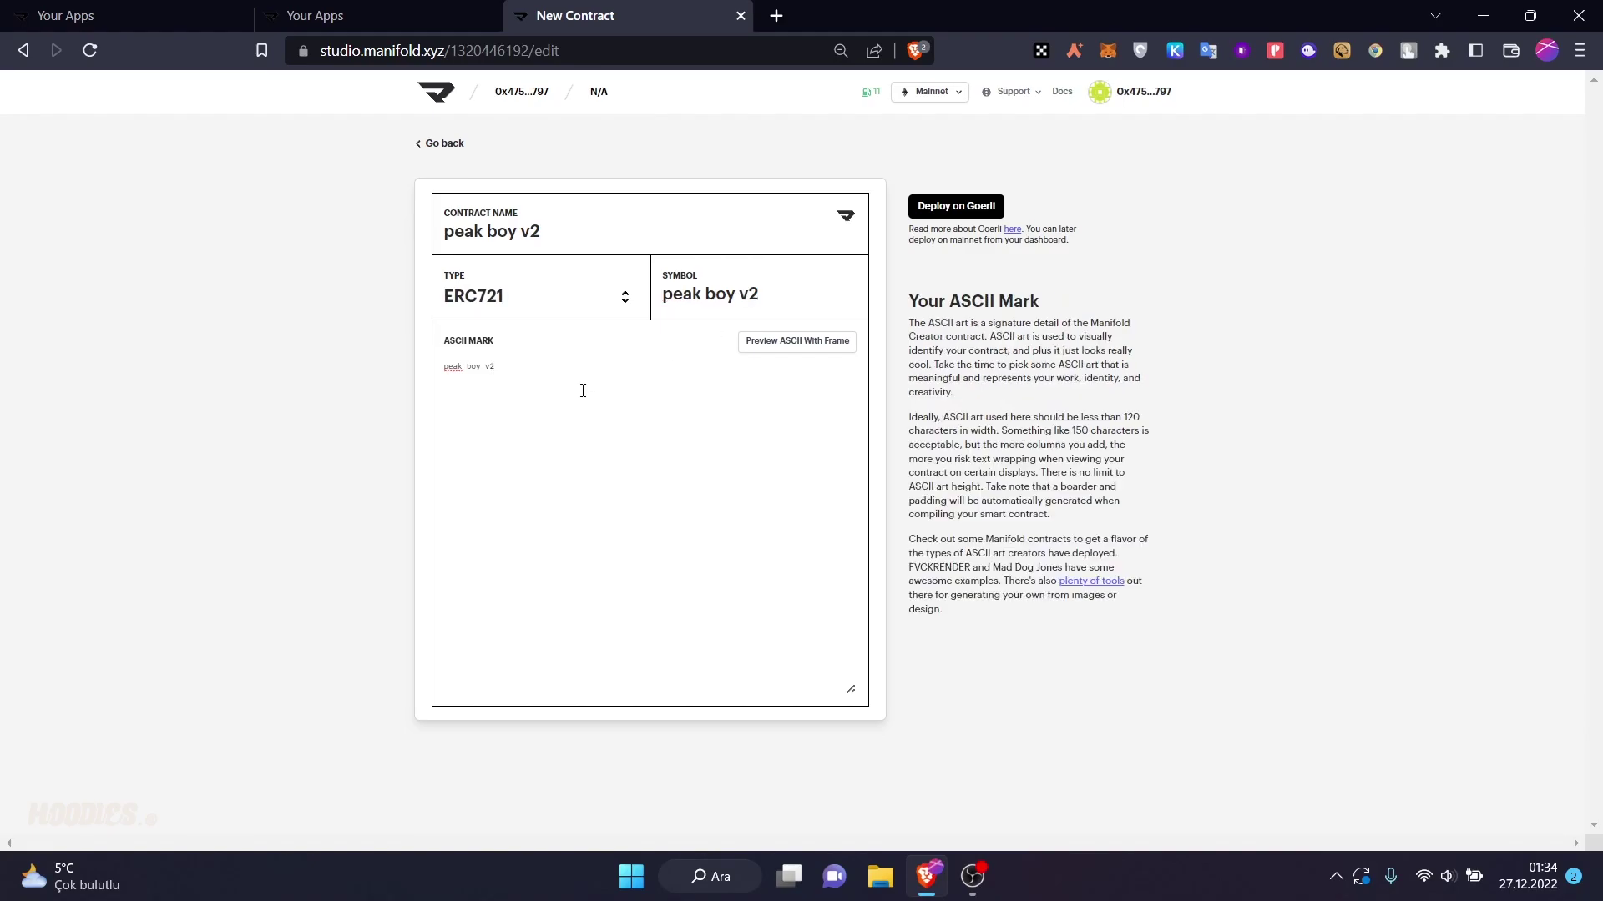
- Switch the MetaMask wallet to the Goerli test network after the first deploy attempt fails
click(956, 206)
click(1097, 122)
click(1107, 50)
click(948, 103)
scroll(935, 443, down, 5)
click(935, 438)
- Change the token symbol to 'pku' and deploy peak boy v2 to Goerli, approving the transaction
click(956, 206)
click(834, 501)
drag(755, 295, 679, 287)
text(pku)
click(956, 205)
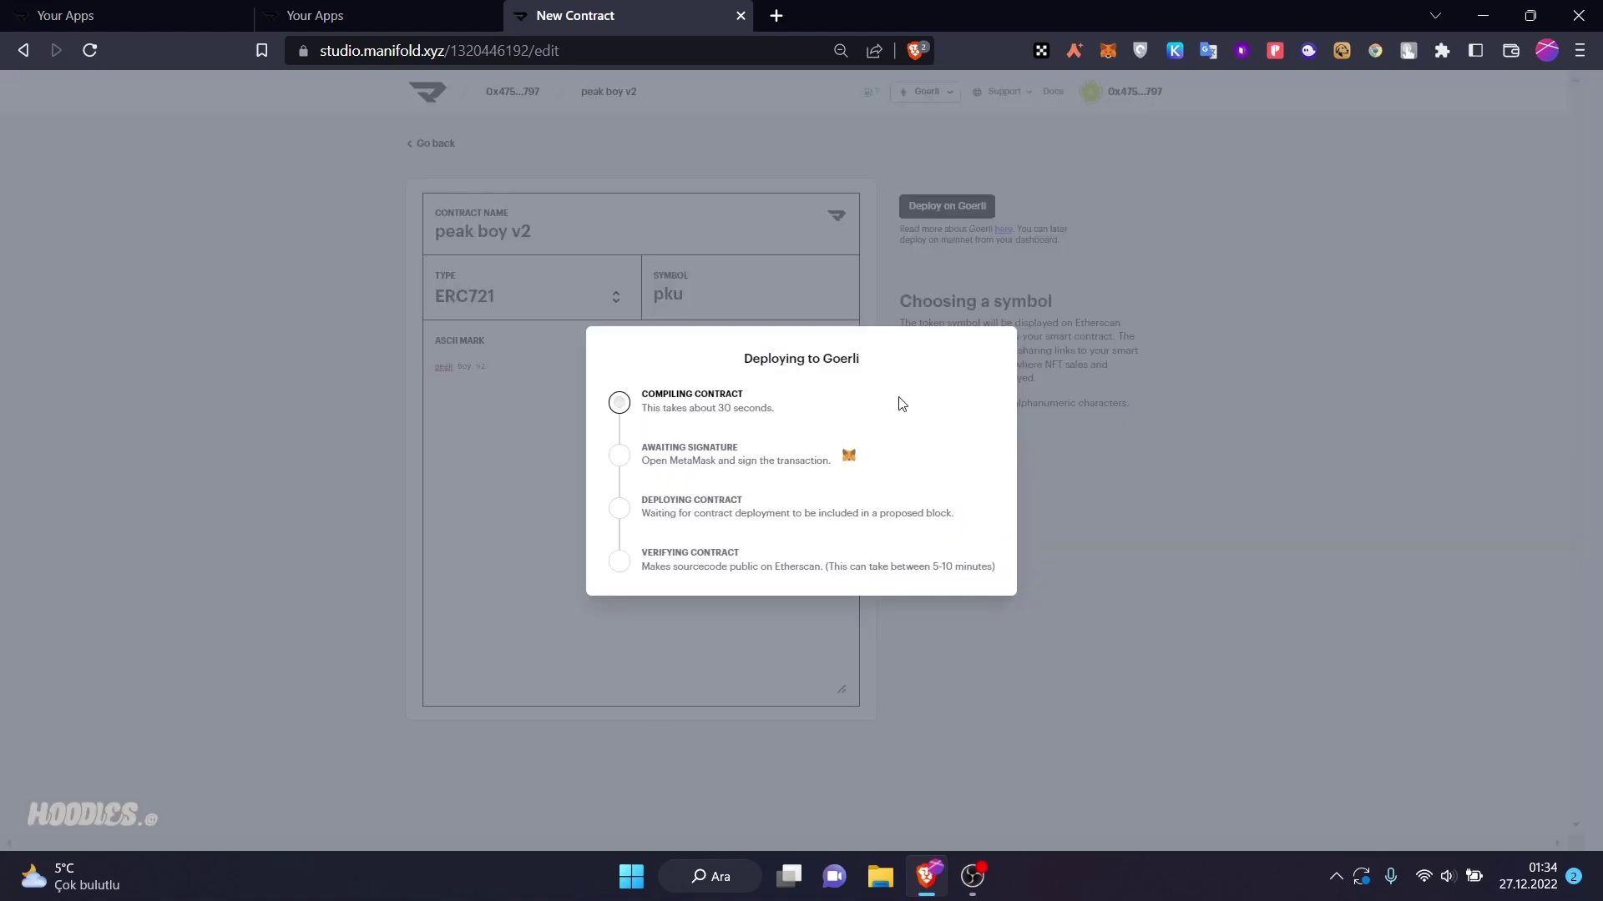
click(1240, 646)
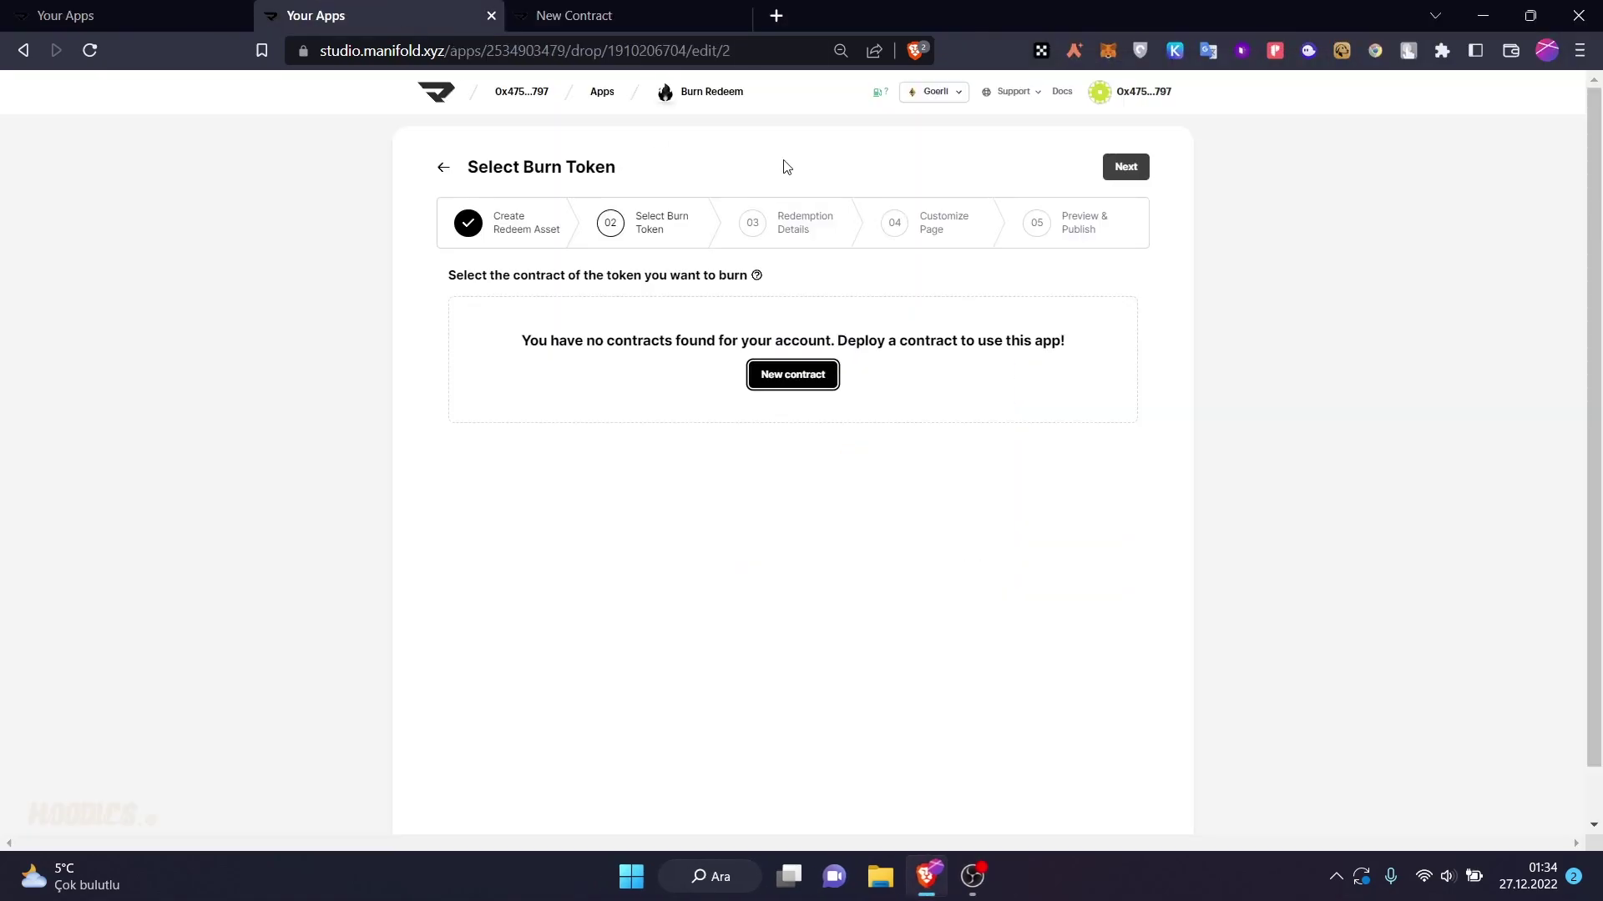
- Return from the burn redeem pages to the contracts overview and the apps list
click(439, 166)
click(449, 94)
click(459, 167)
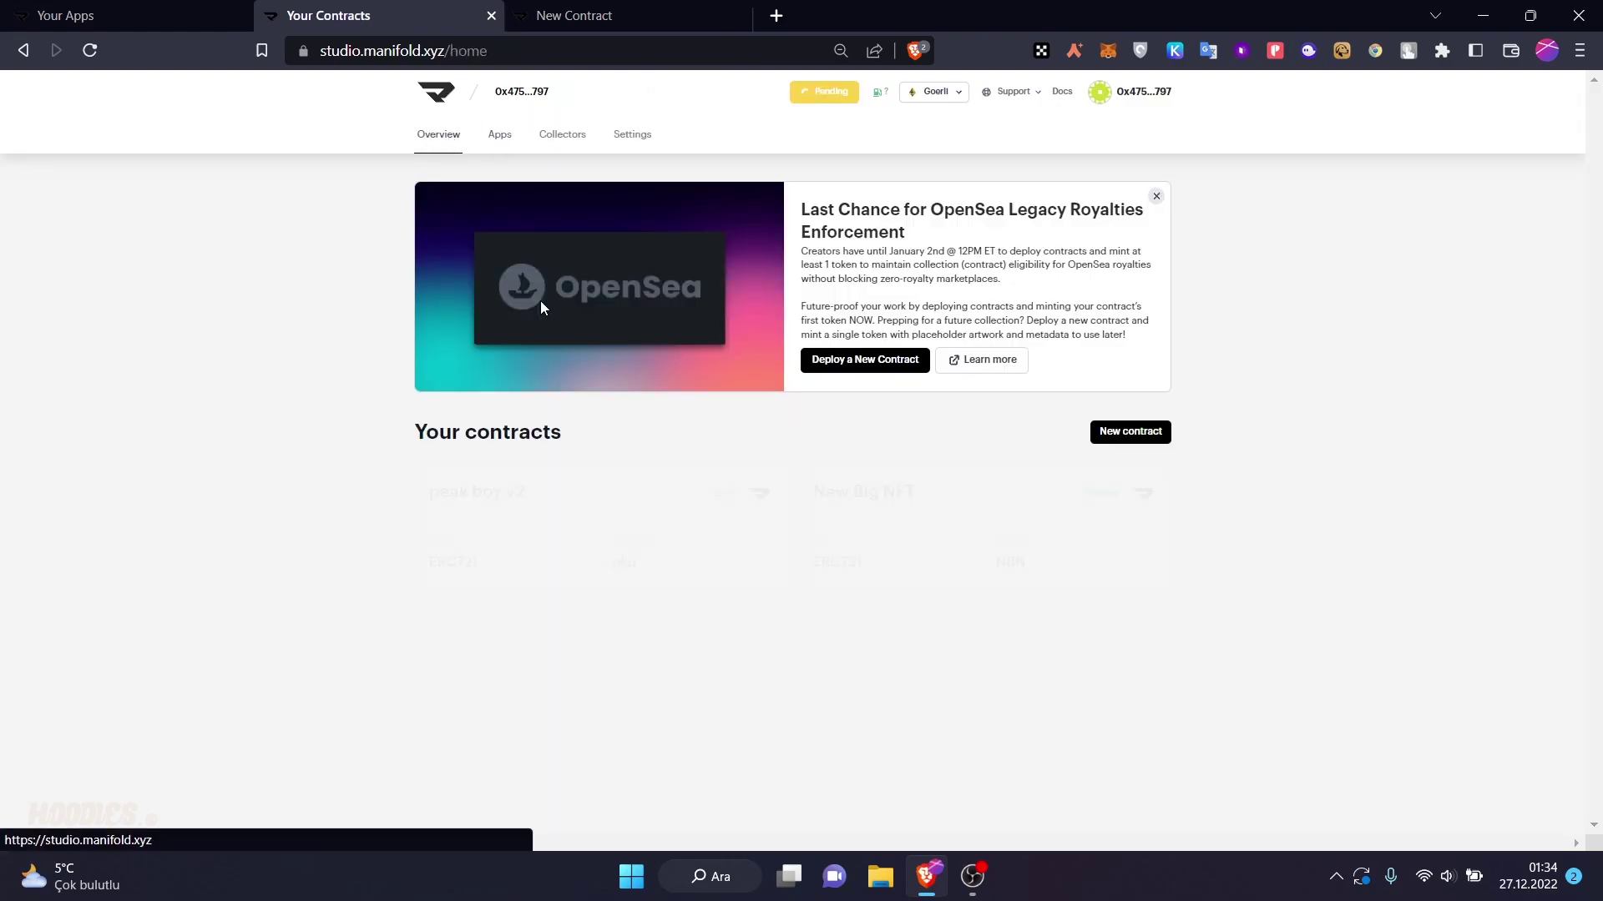
key(ctrl+Tab)
key(ctrl+shift+Tab)
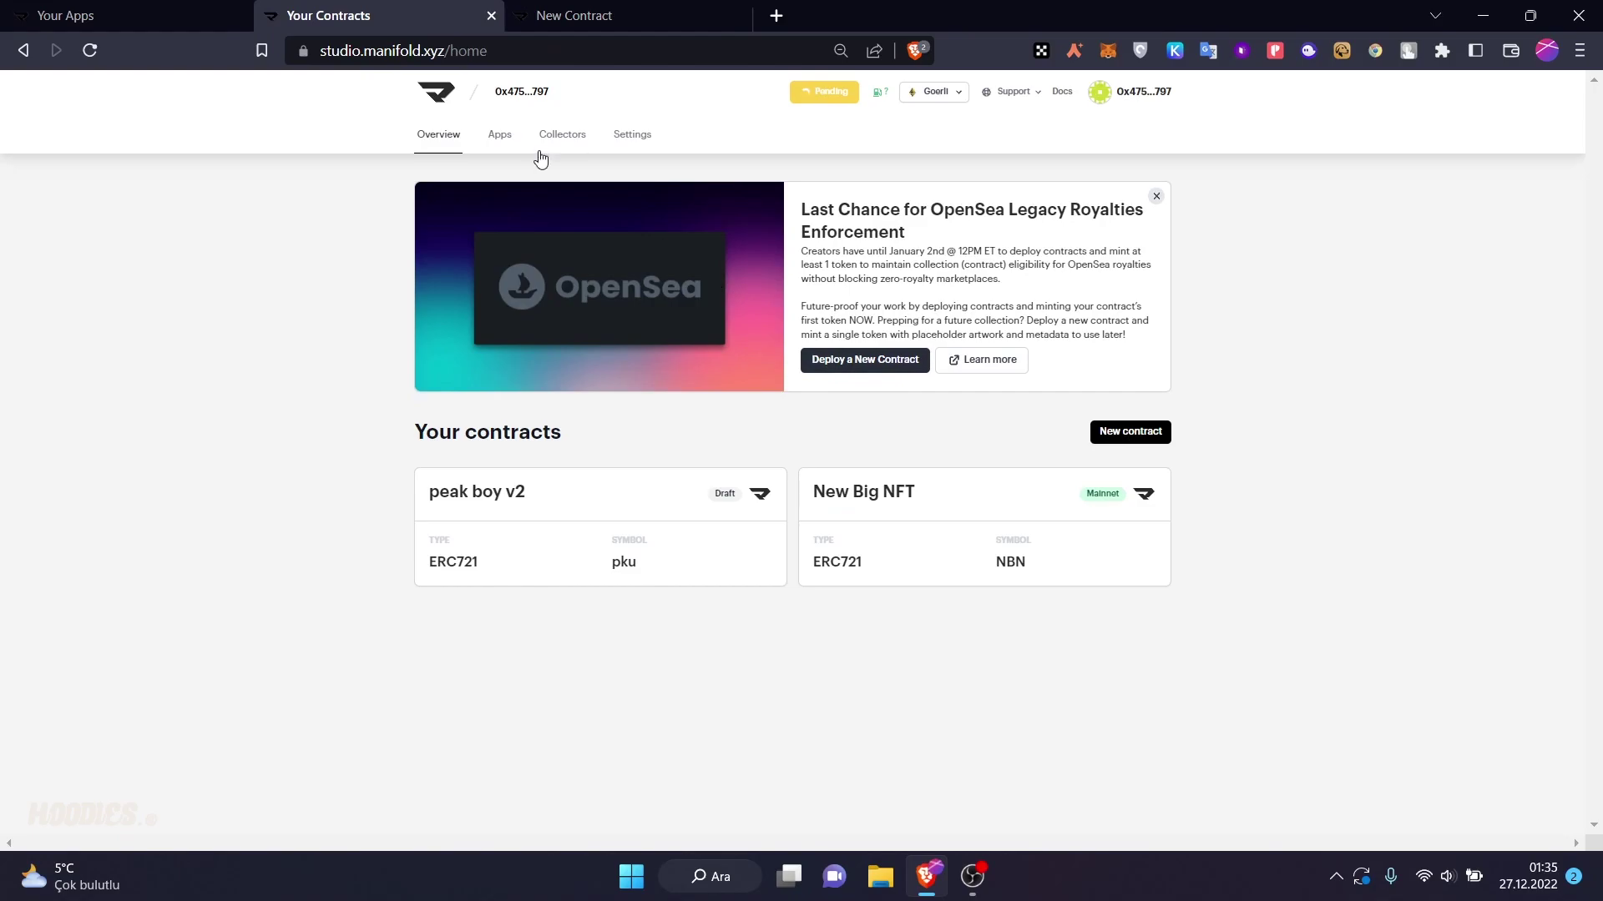
click(496, 134)
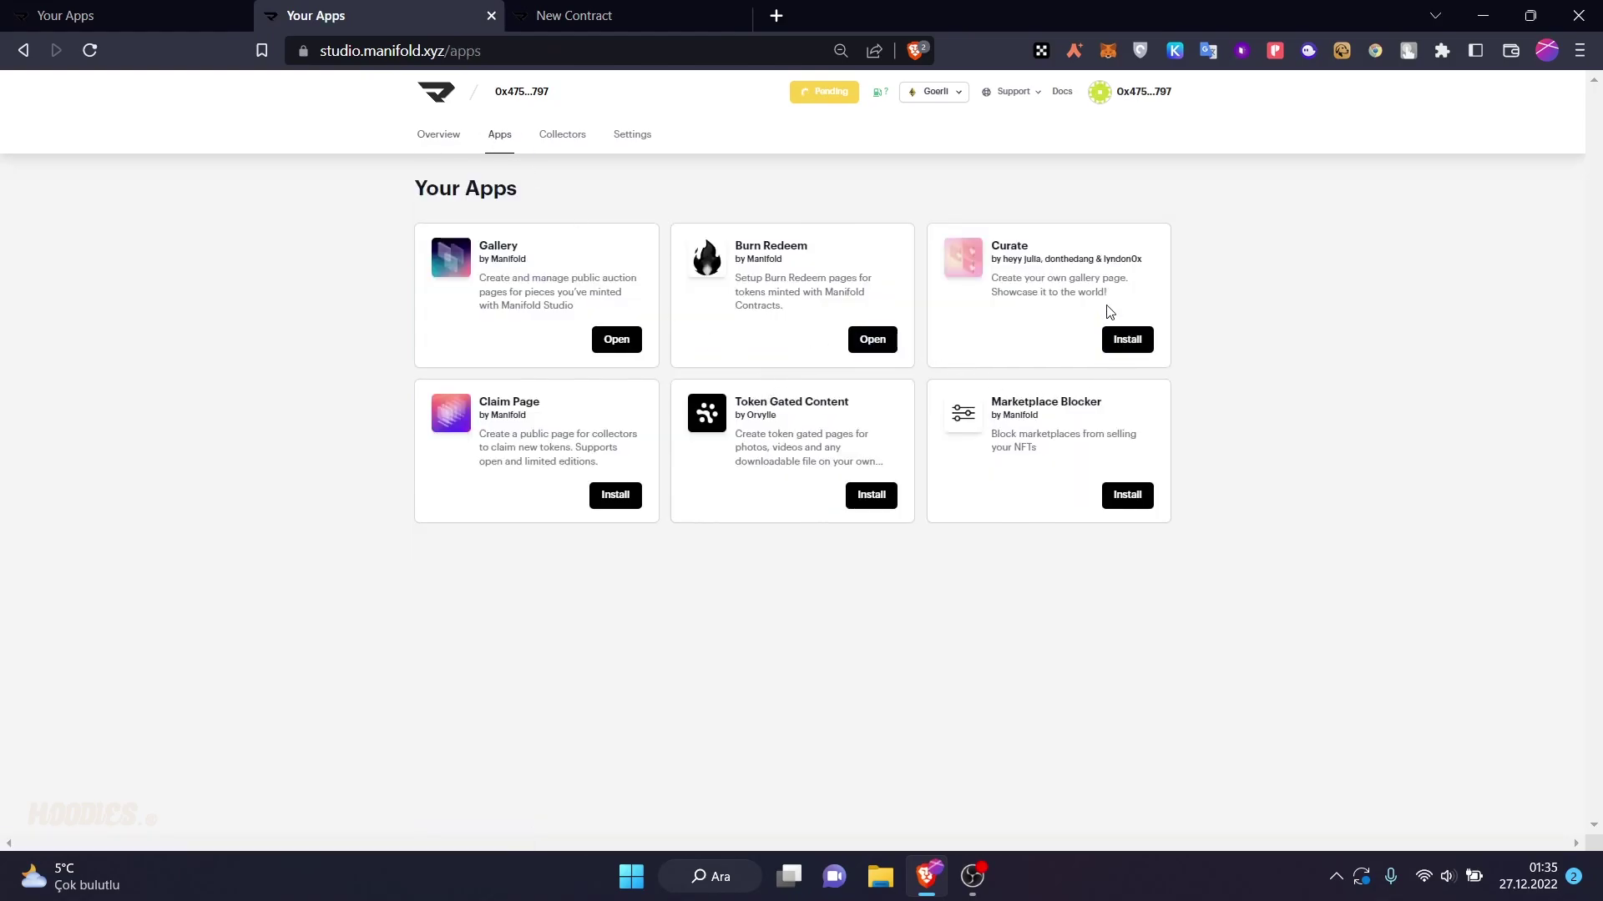
- Install the Curate app and start a new curated page
click(1121, 339)
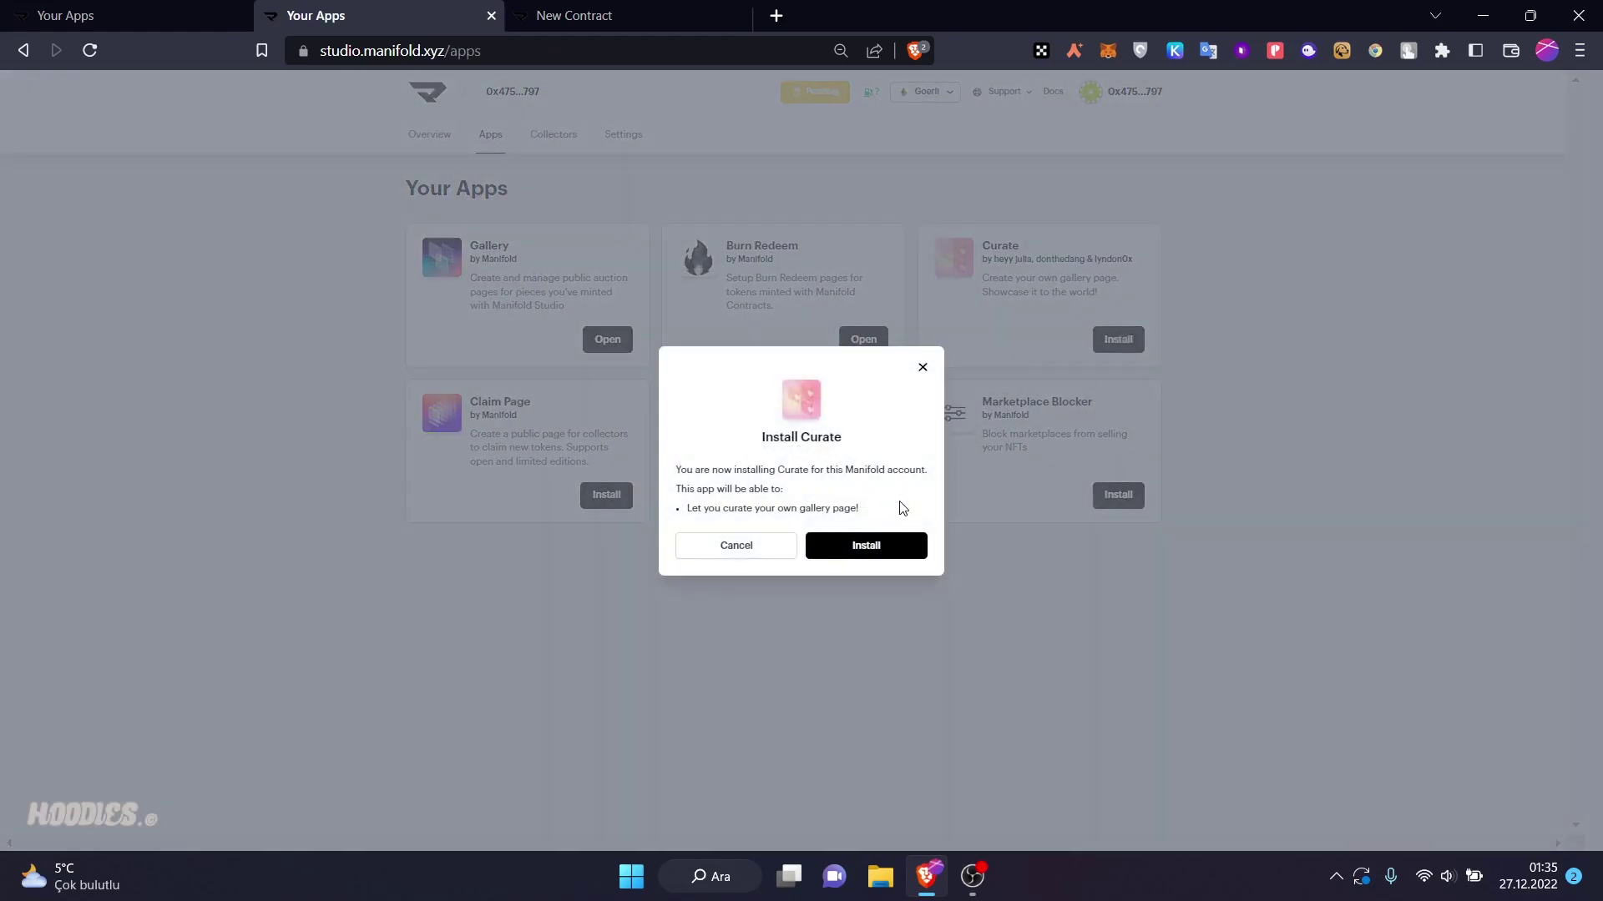
click(889, 551)
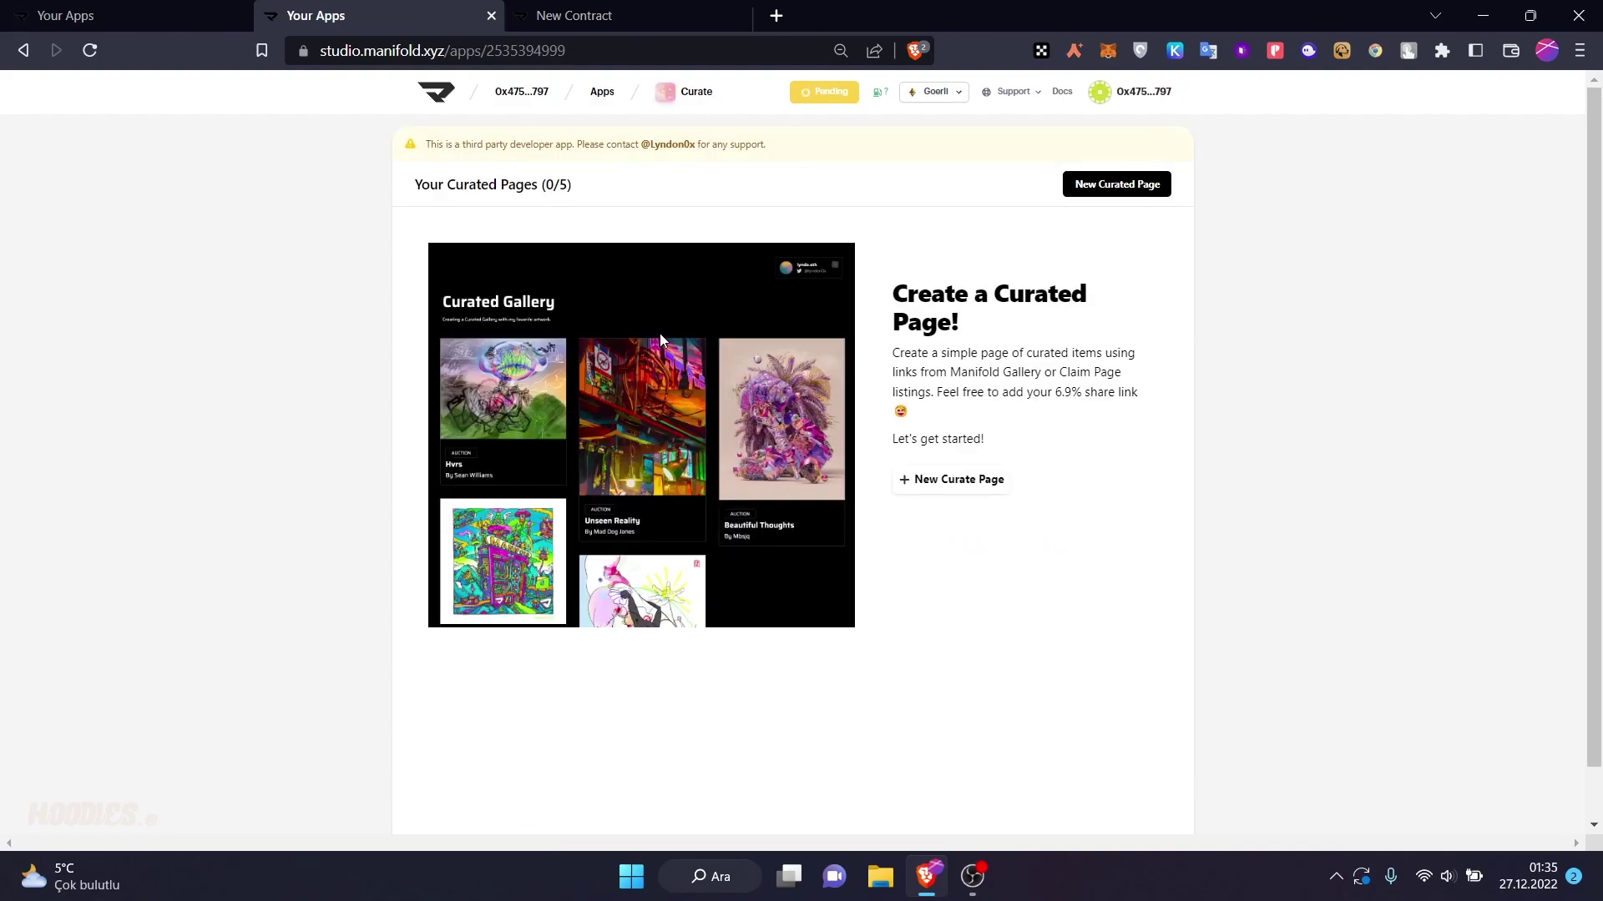
scroll(664, 332, down, 1)
click(952, 429)
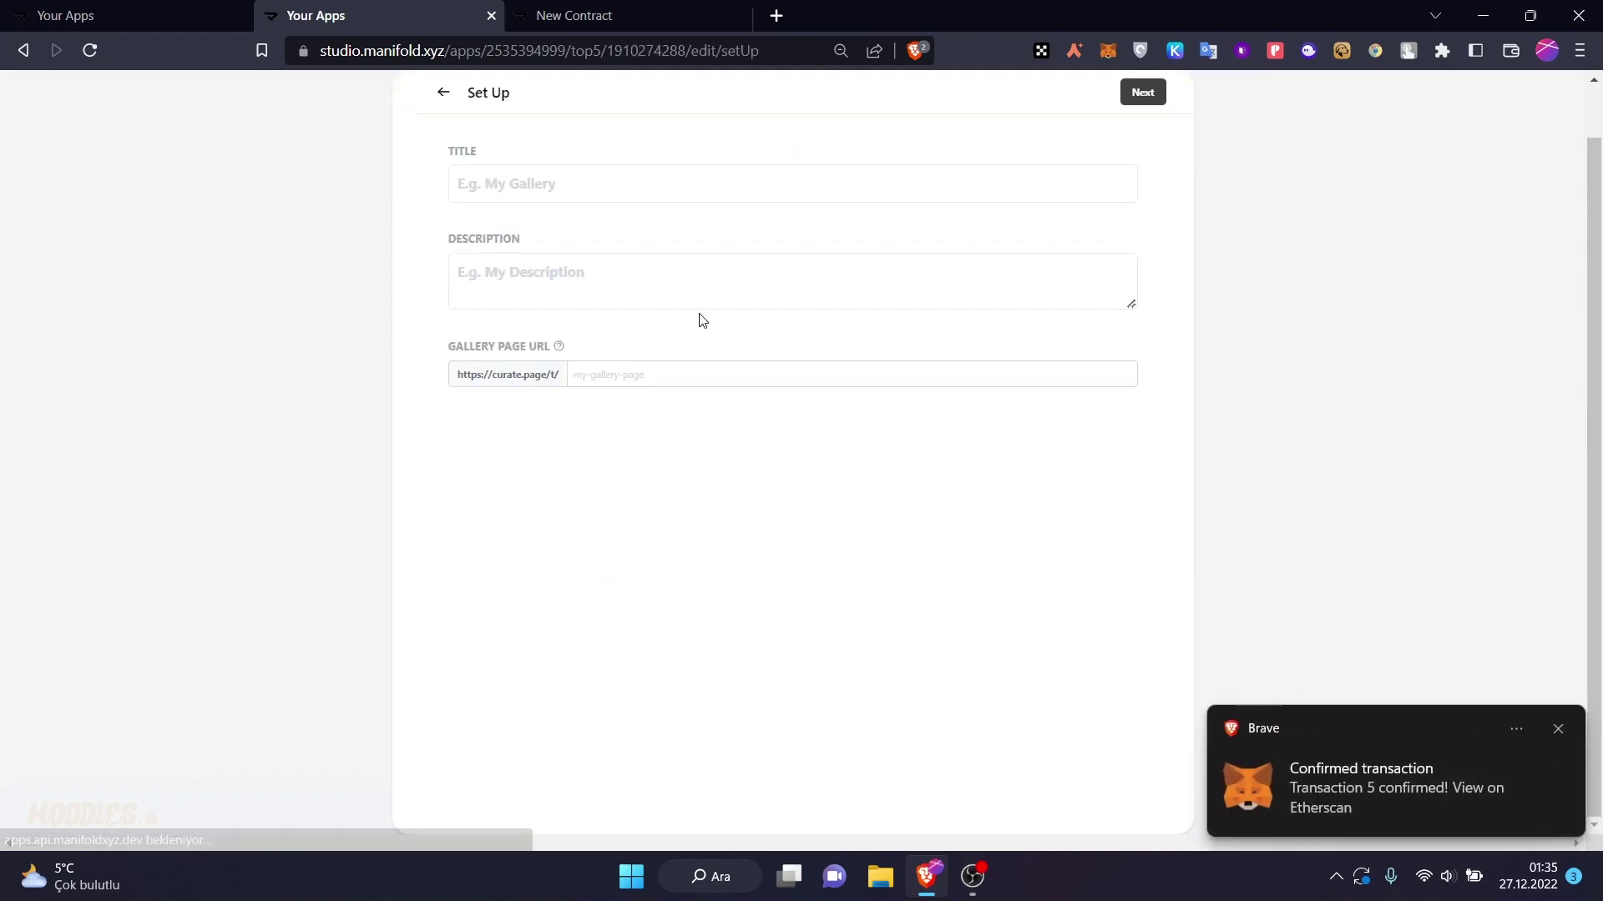
- Title the gallery 'My NFT galer' with description 'NFT', fill in the page URL, and continue
click(594, 238)
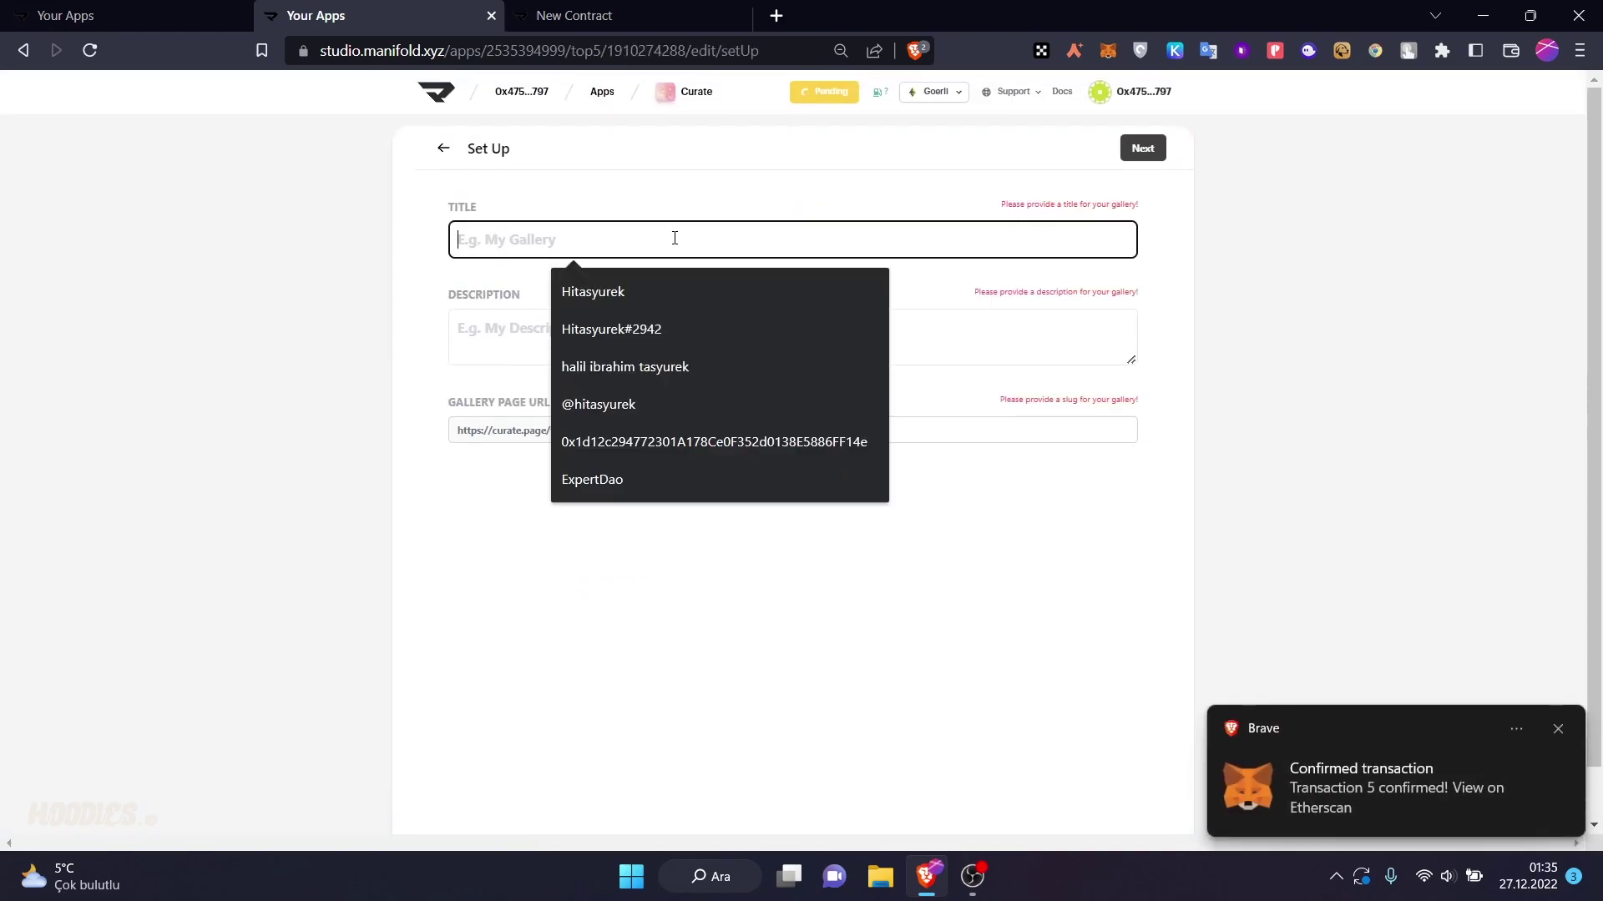
text(My NFT galer)
key(Tab)
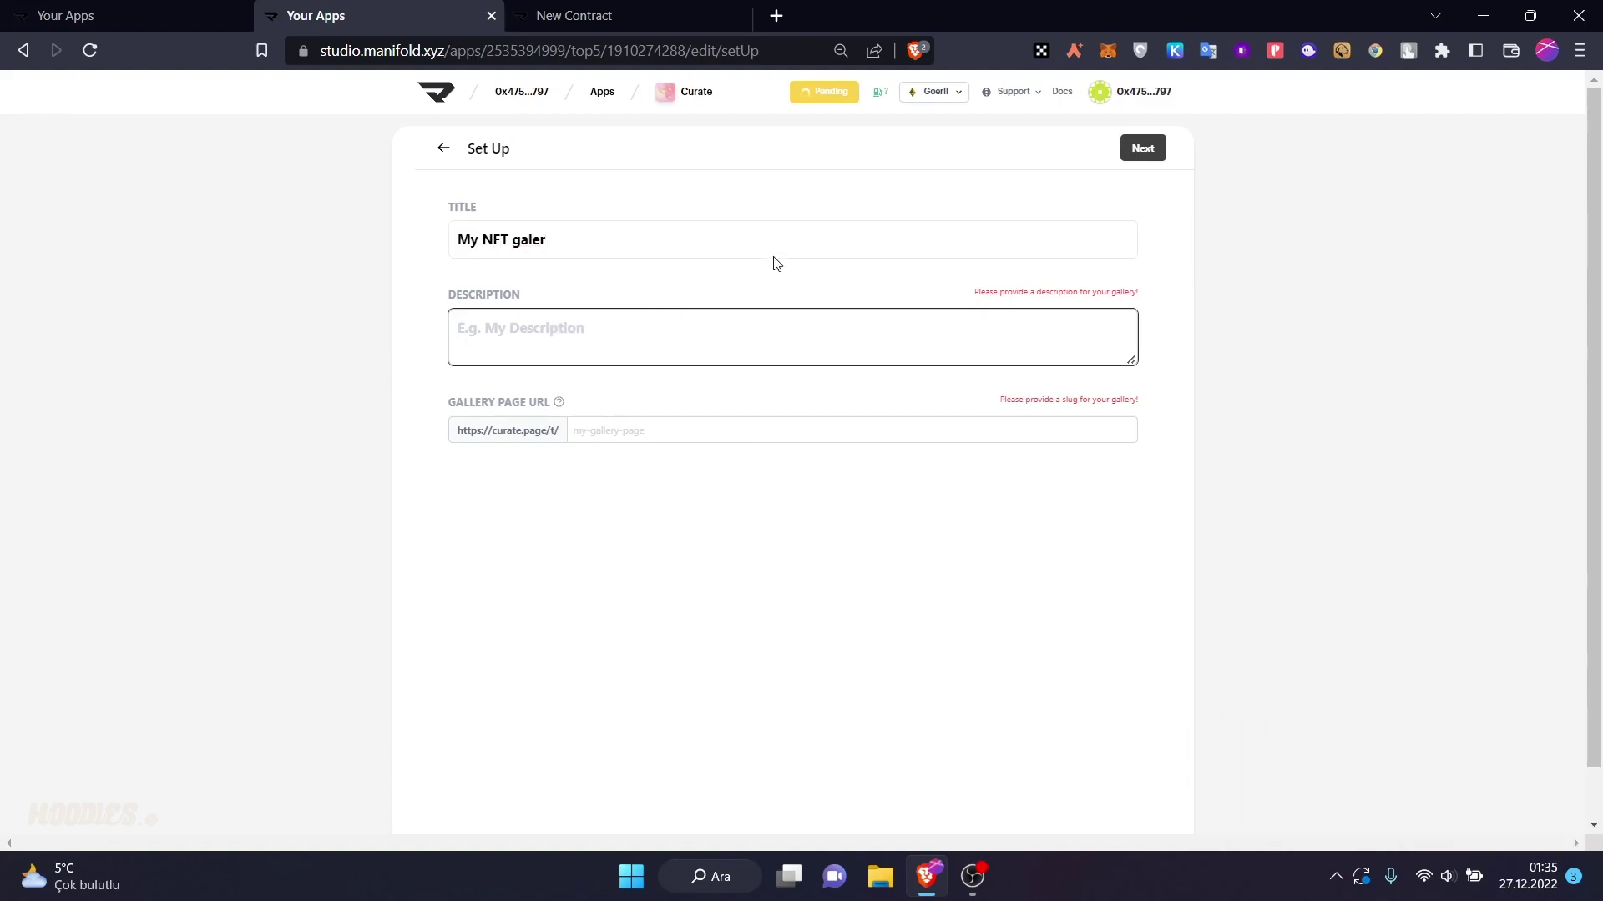
text(NFT)
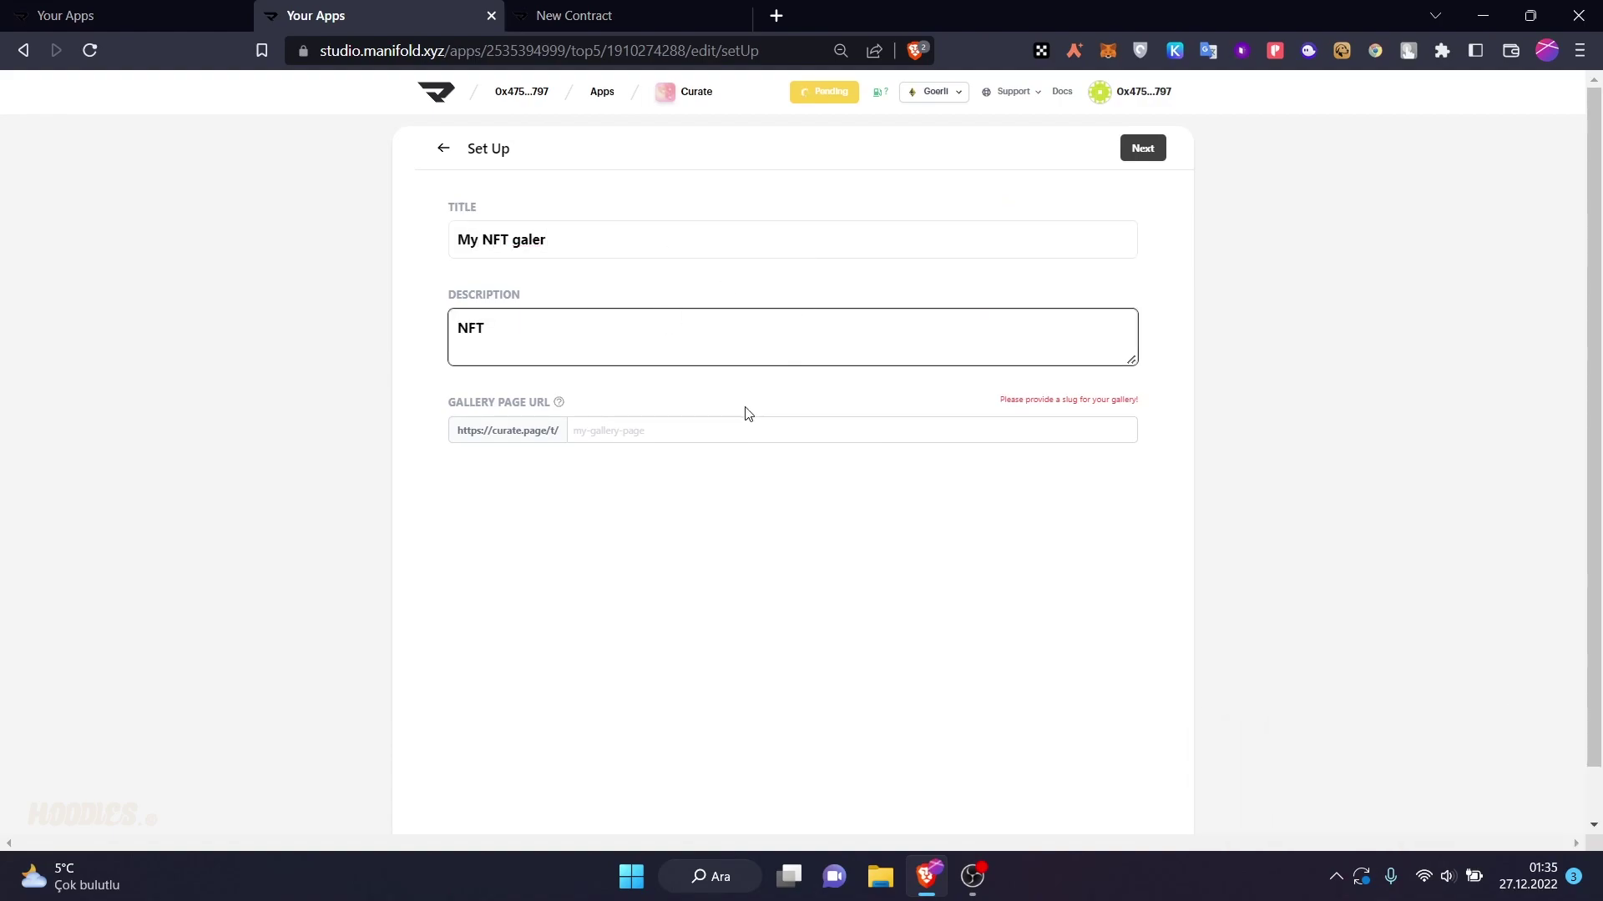
click(735, 435)
text(hitasyureknftgalery)
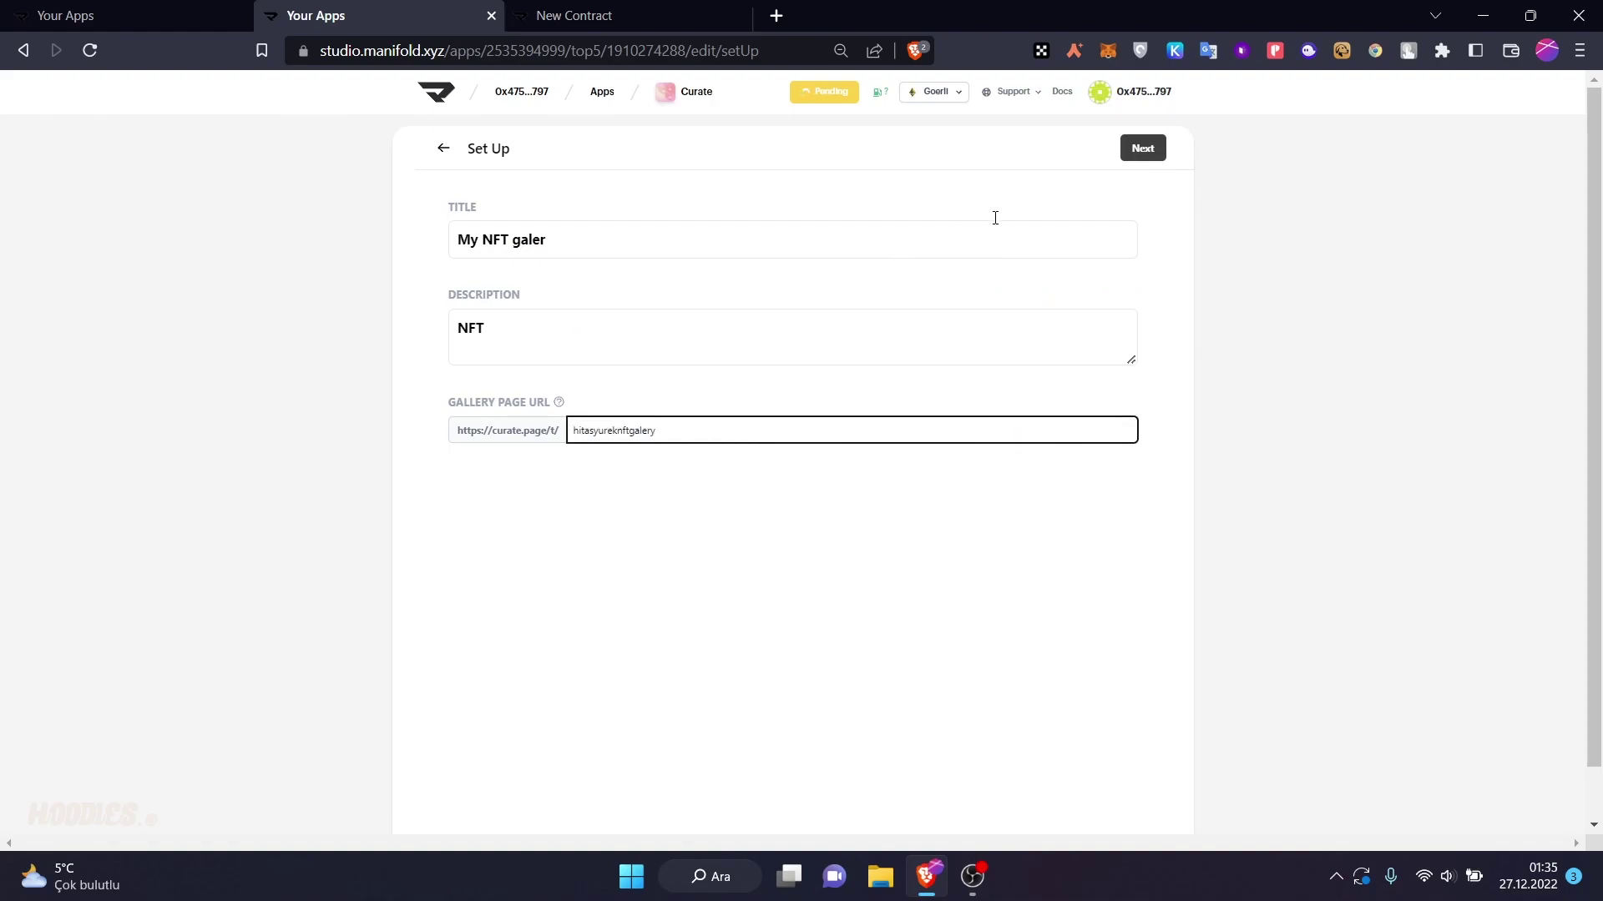
click(843, 457)
scroll(765, 547, down, 1)
scroll(1069, 289, up, 1)
click(1151, 149)
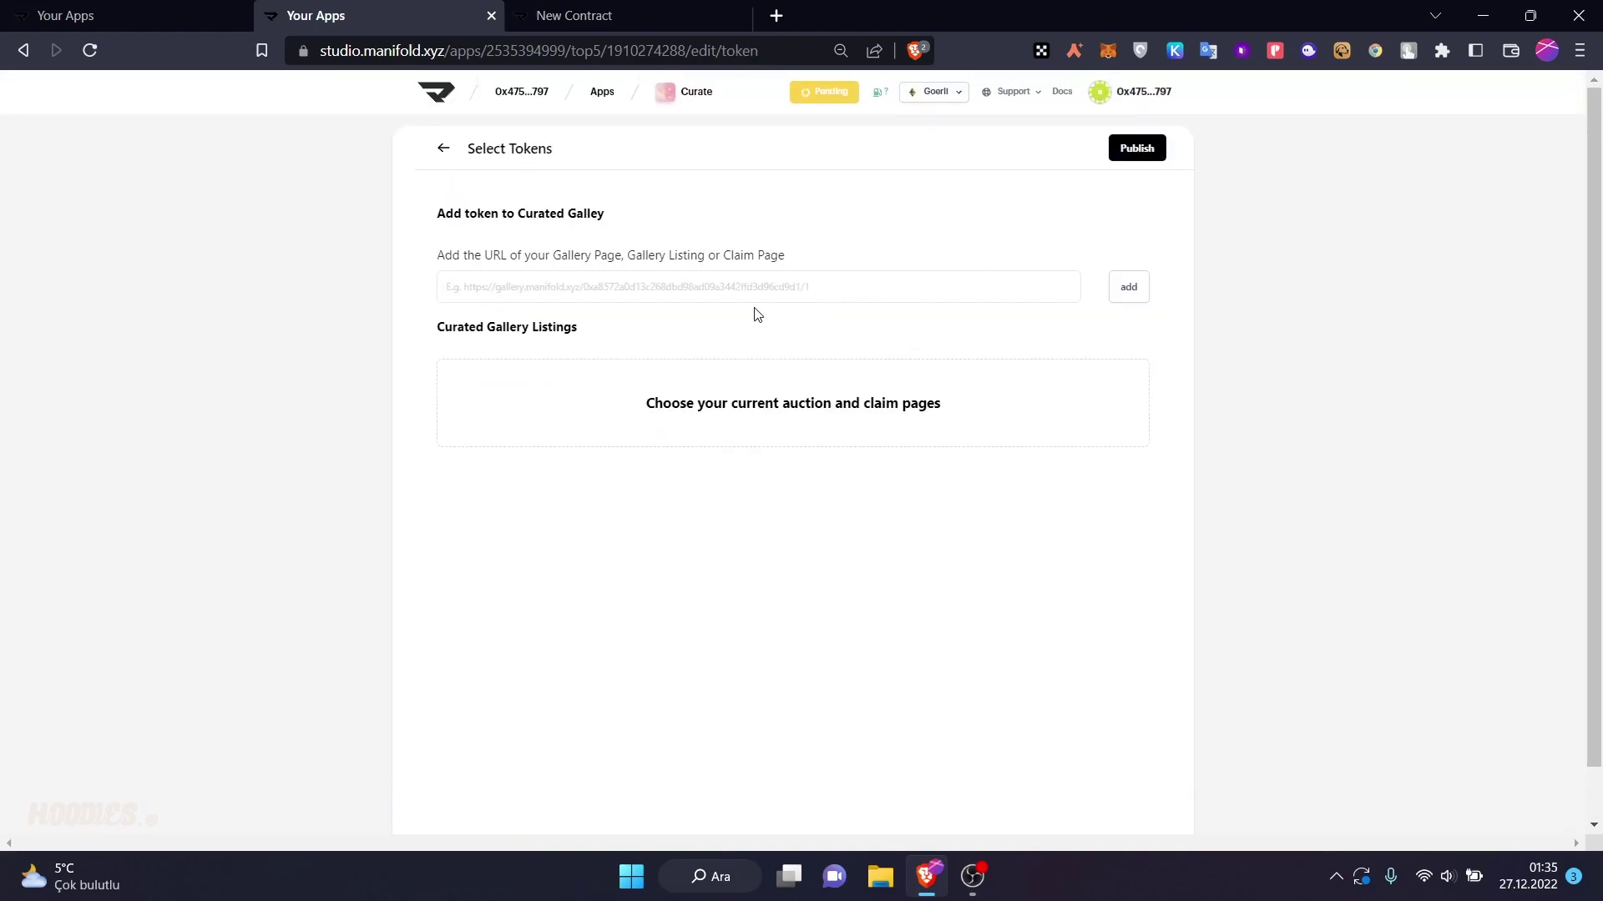
- Leave the listing link empty and publish the My NFT galer curated page
click(628, 277)
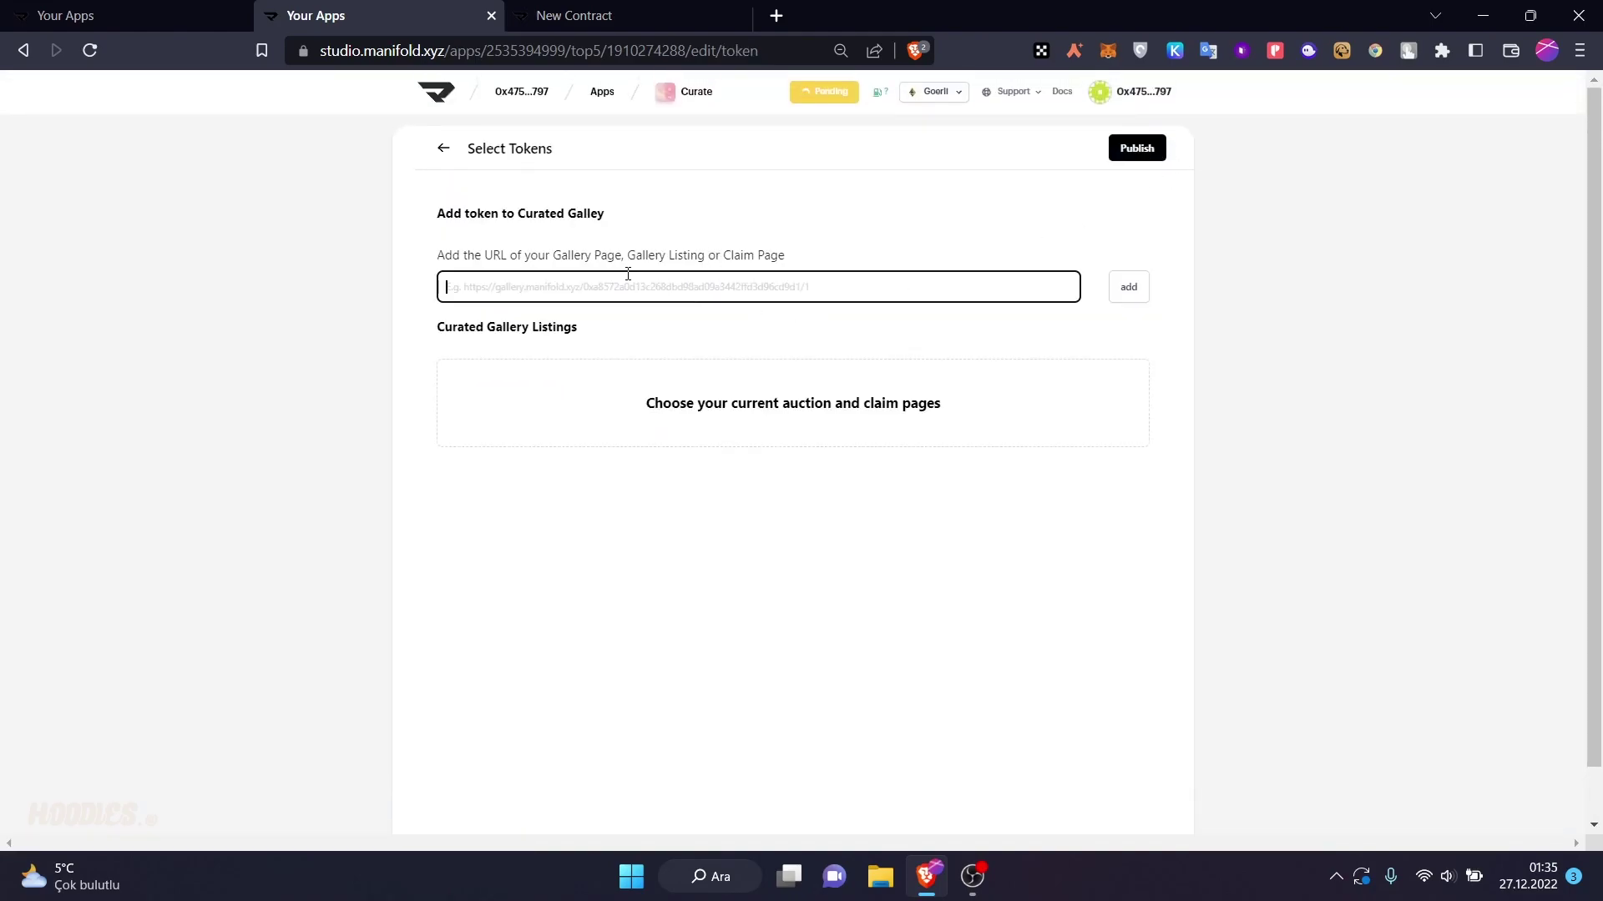
click(770, 415)
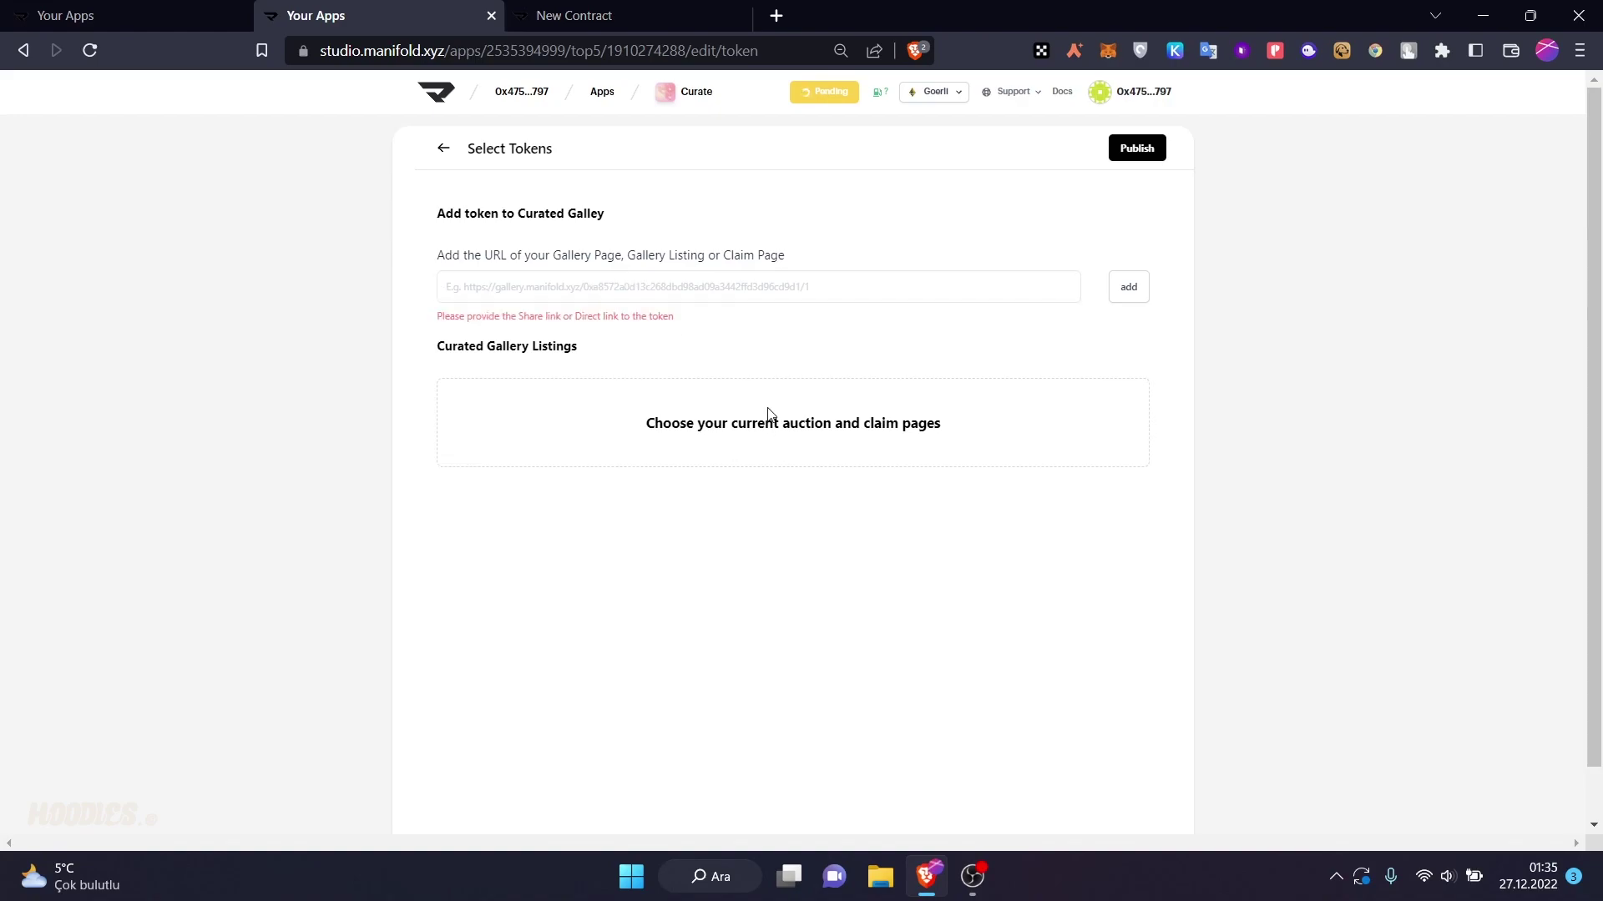
click(628, 294)
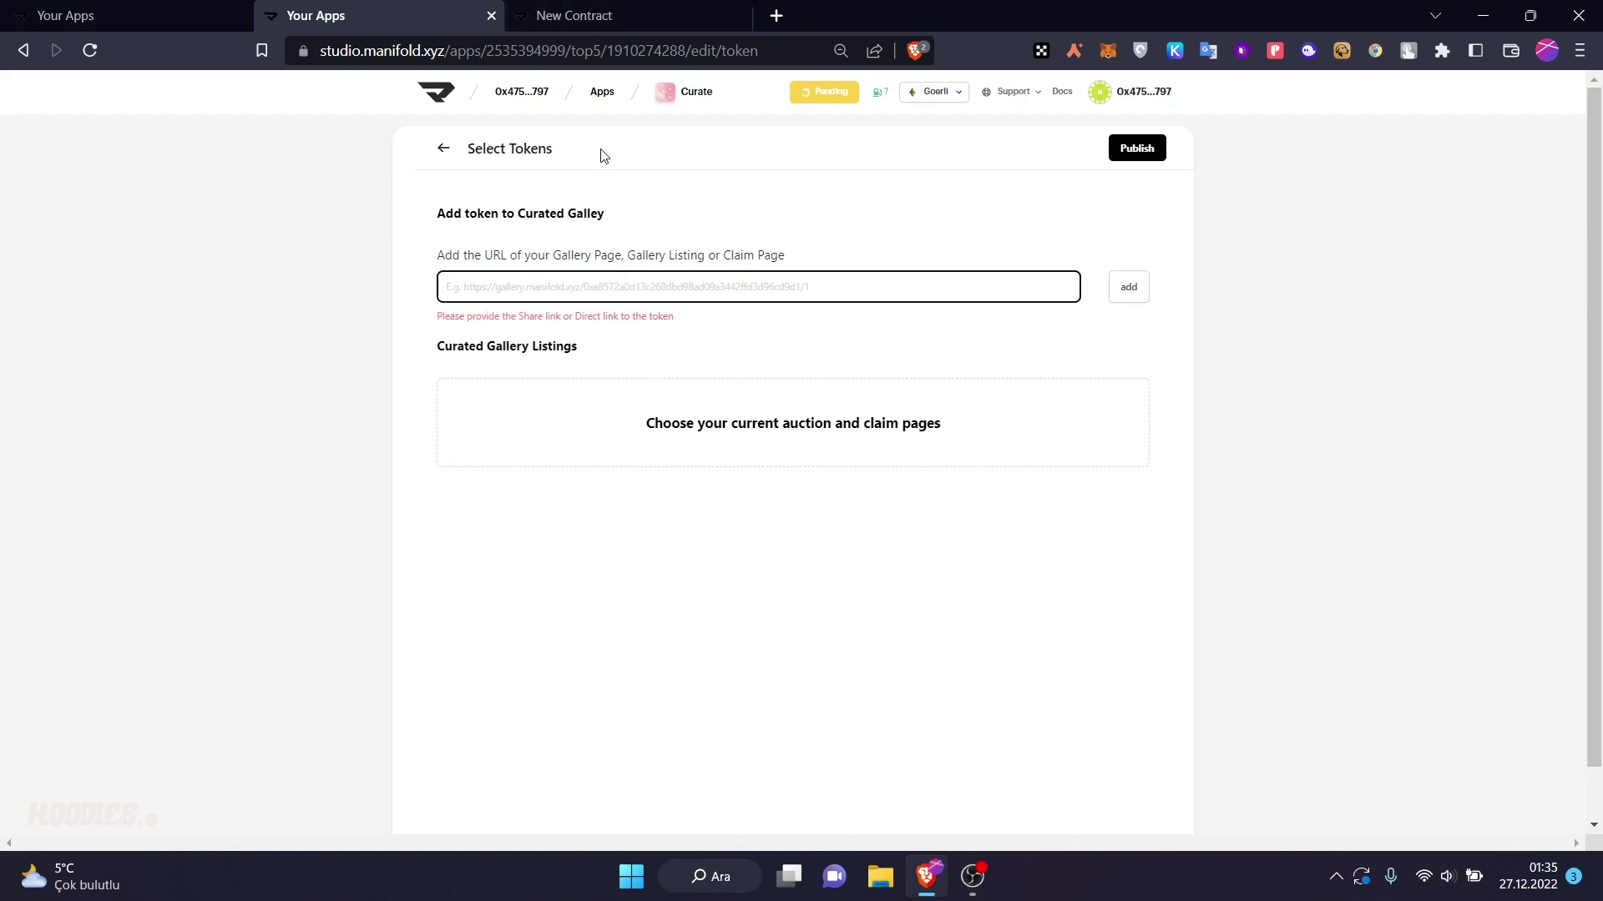
click(1133, 155)
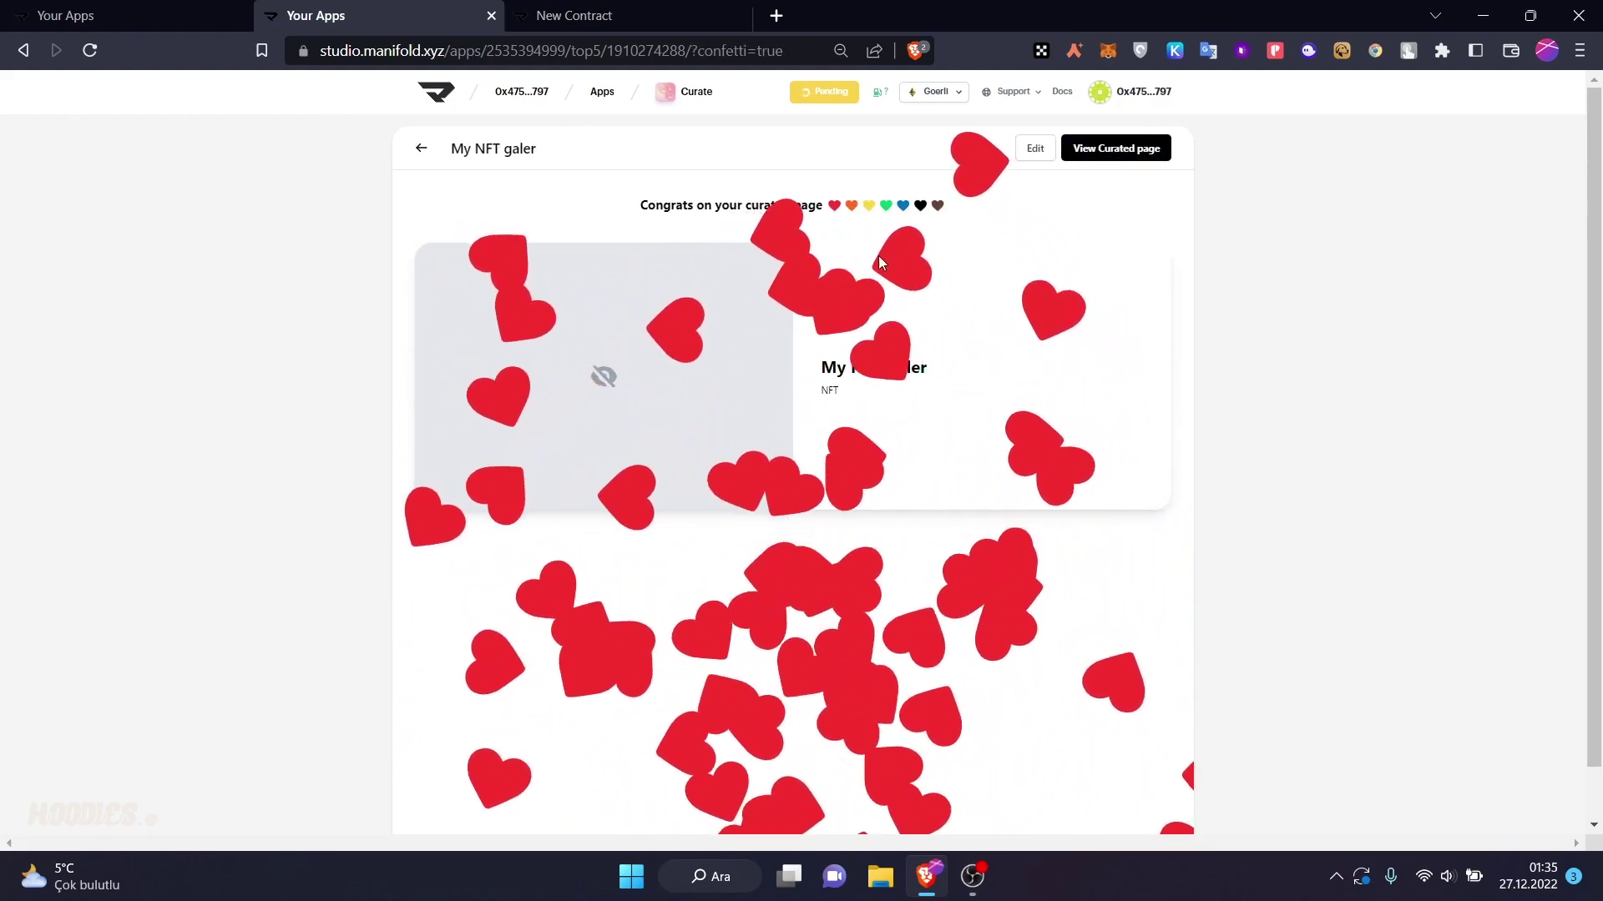
- Preview the live curated page, then close the preview
click(1150, 157)
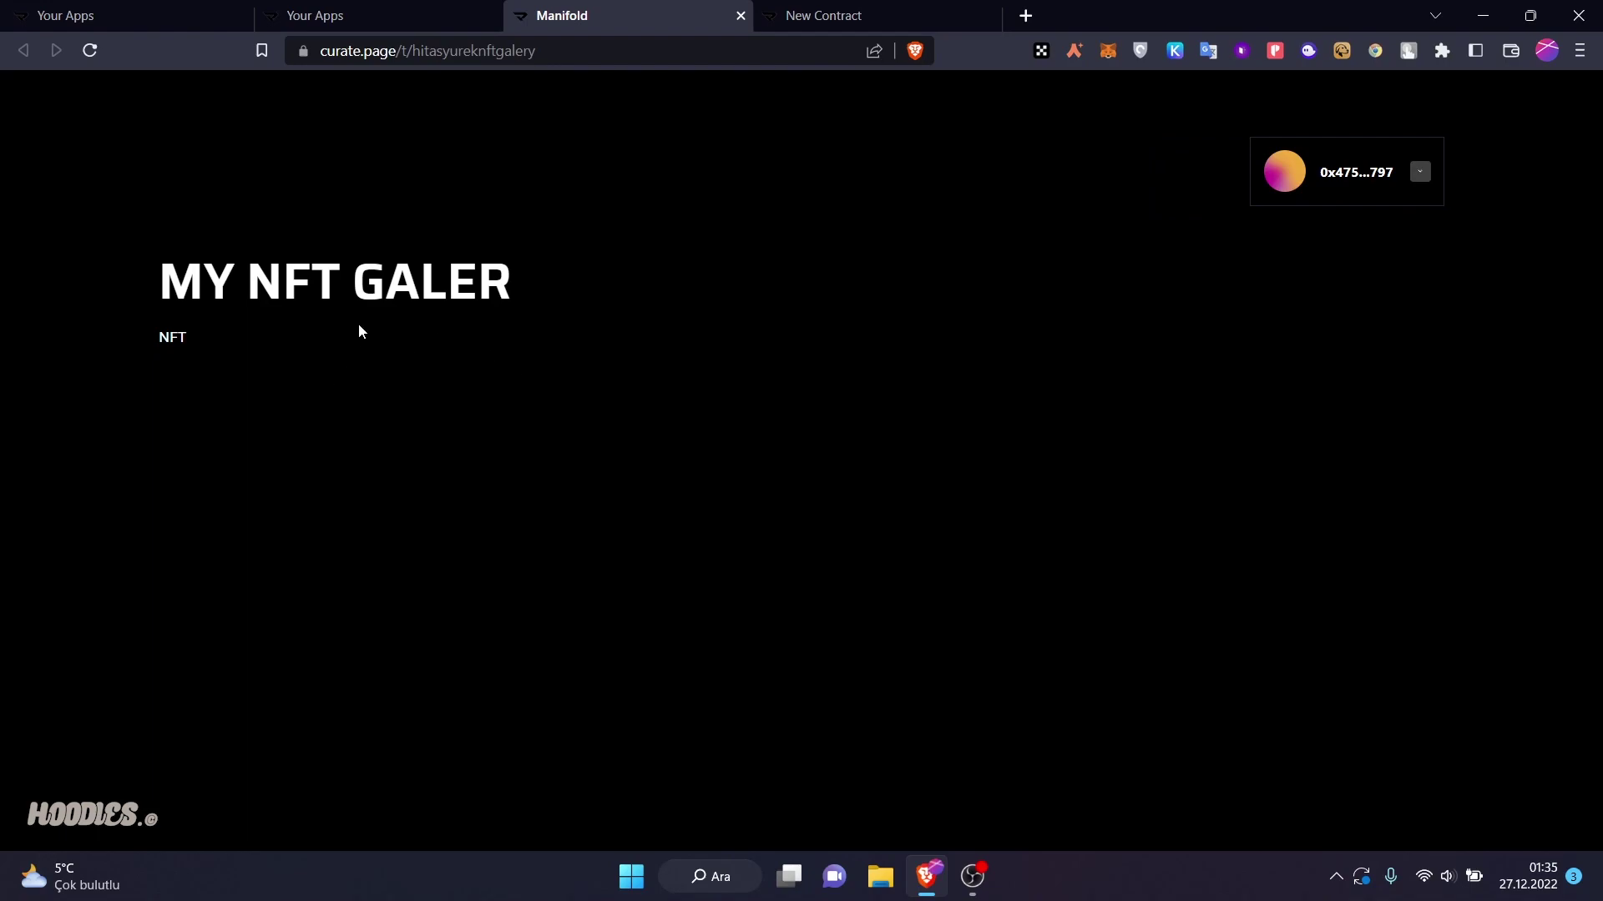
click(368, 11)
click(651, 12)
click(739, 16)
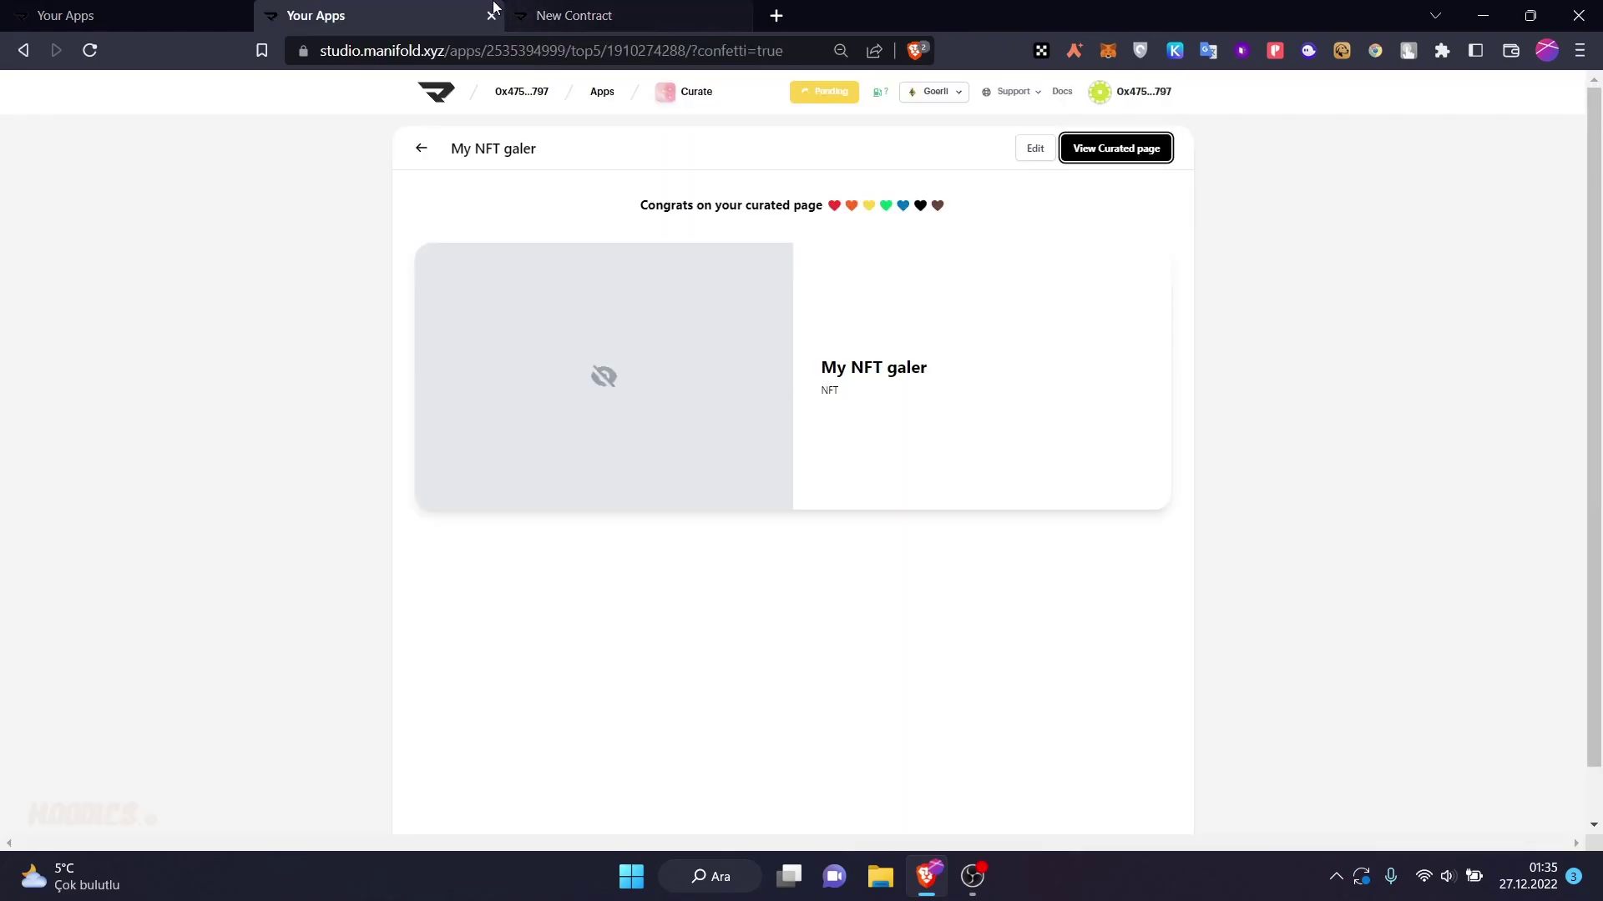
- Install the Claim Page app from the apps list
click(609, 94)
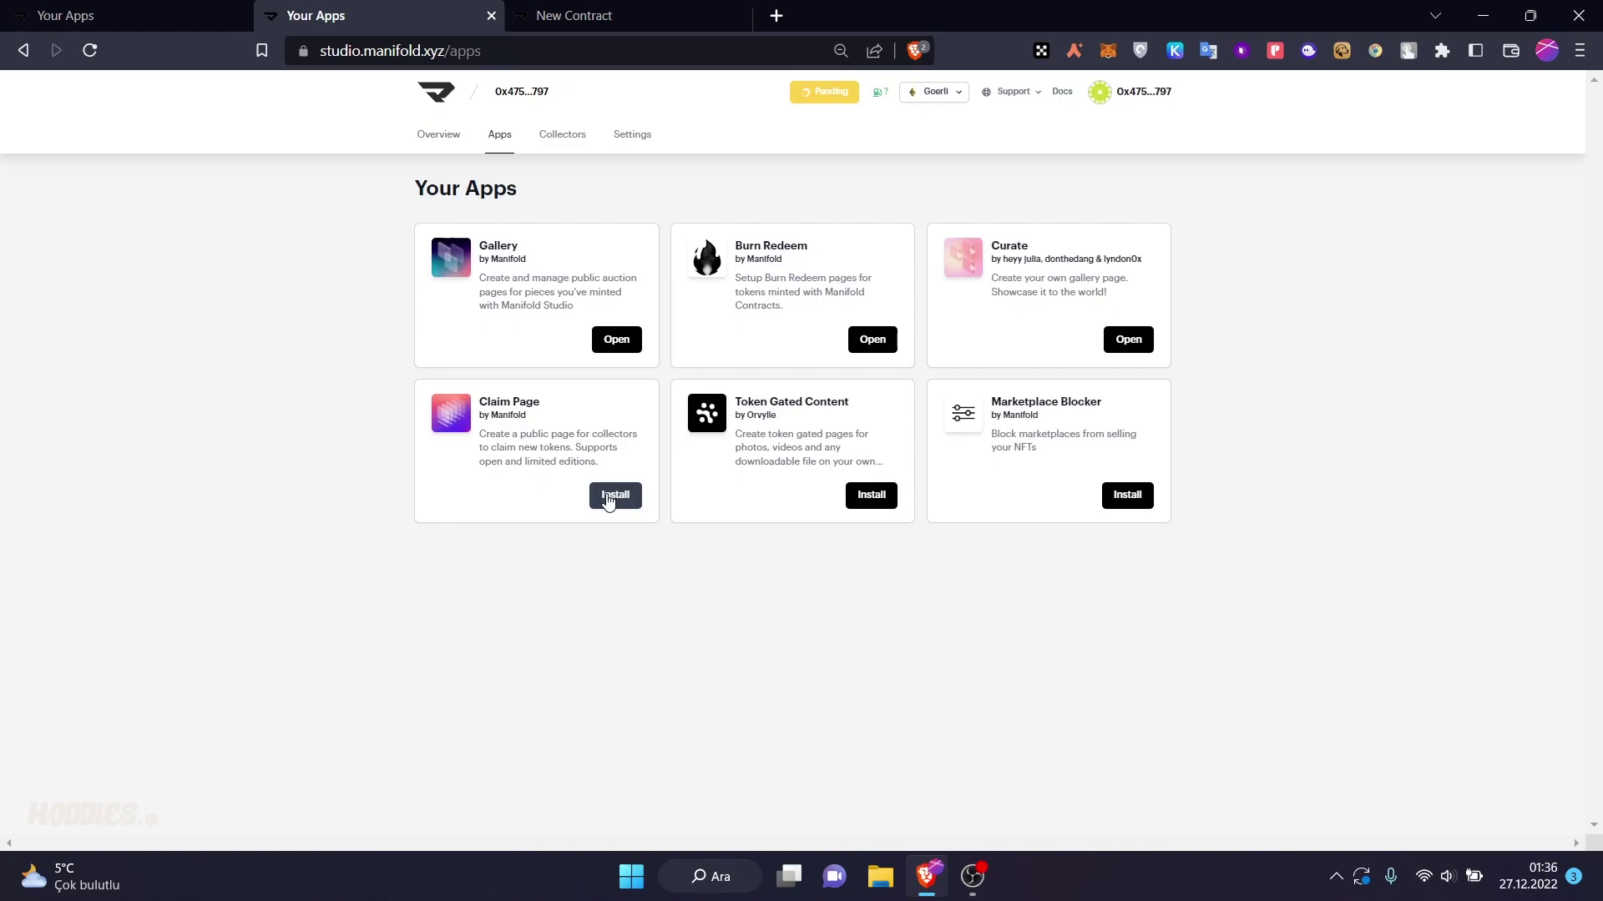
click(607, 496)
click(865, 555)
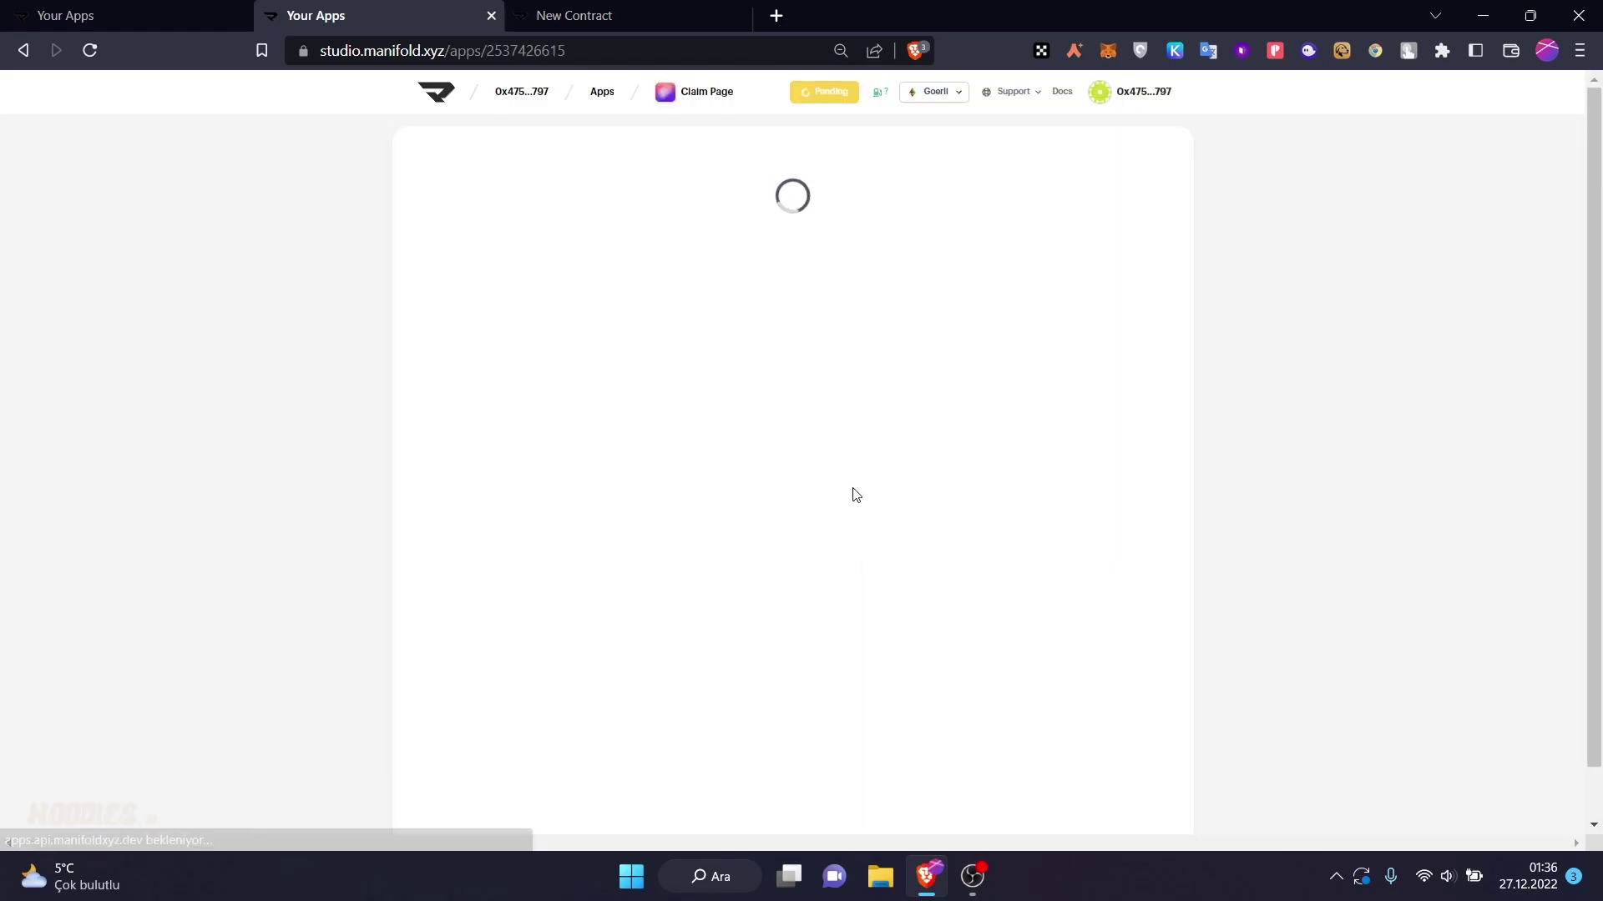
- Start a claim page on the New Big NFT contract and upload the DALL·E PNG artwork
click(809, 479)
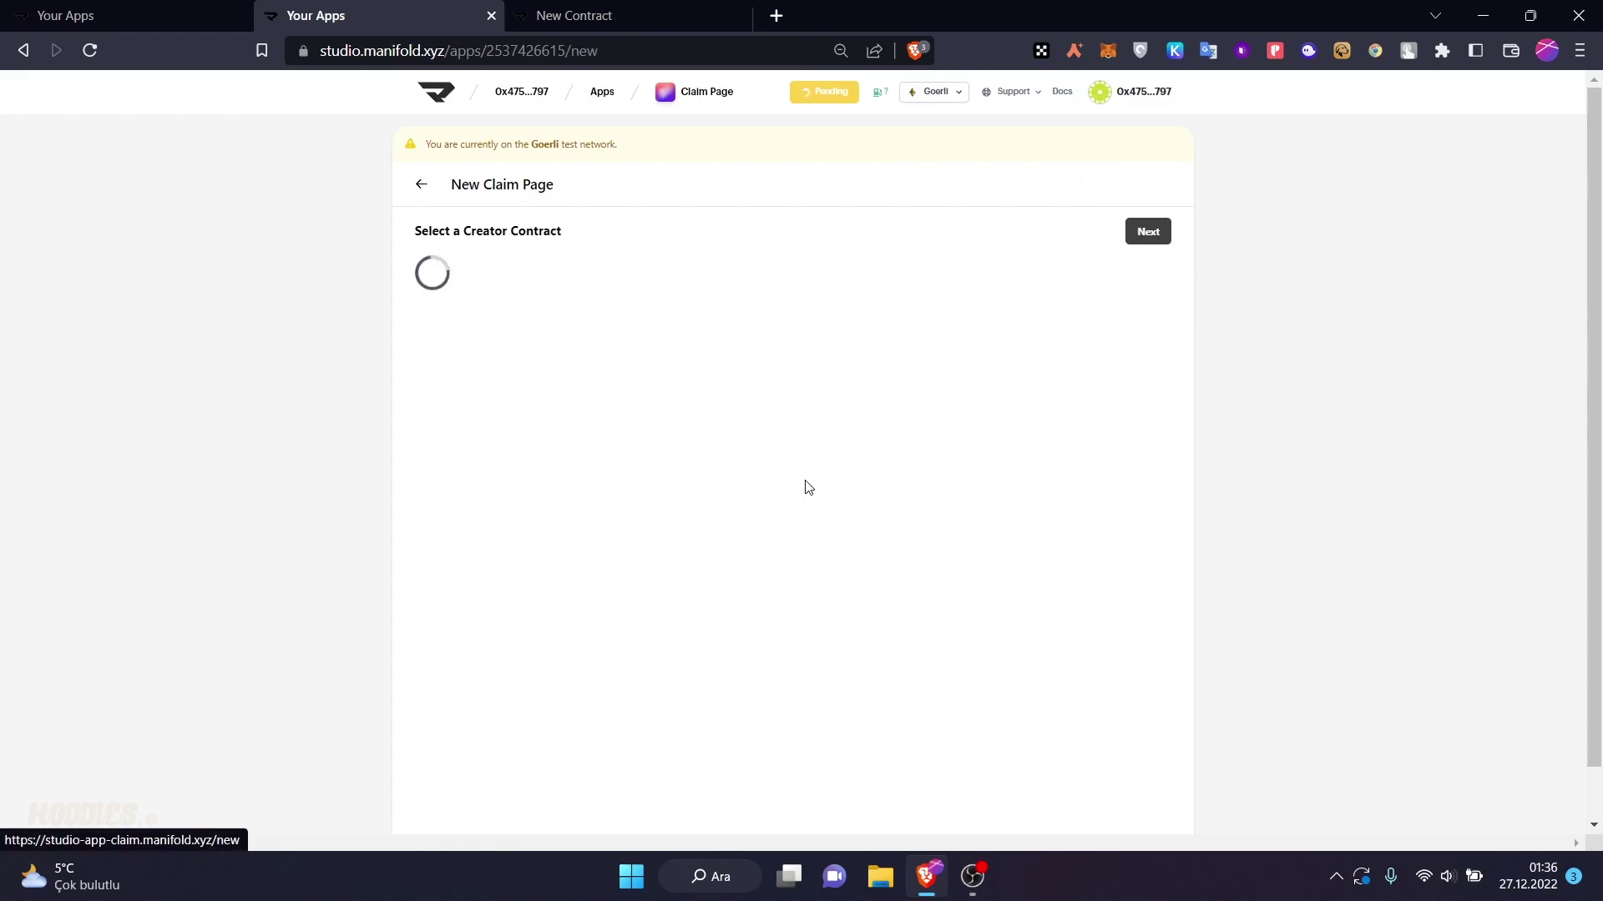
click(551, 293)
click(1141, 234)
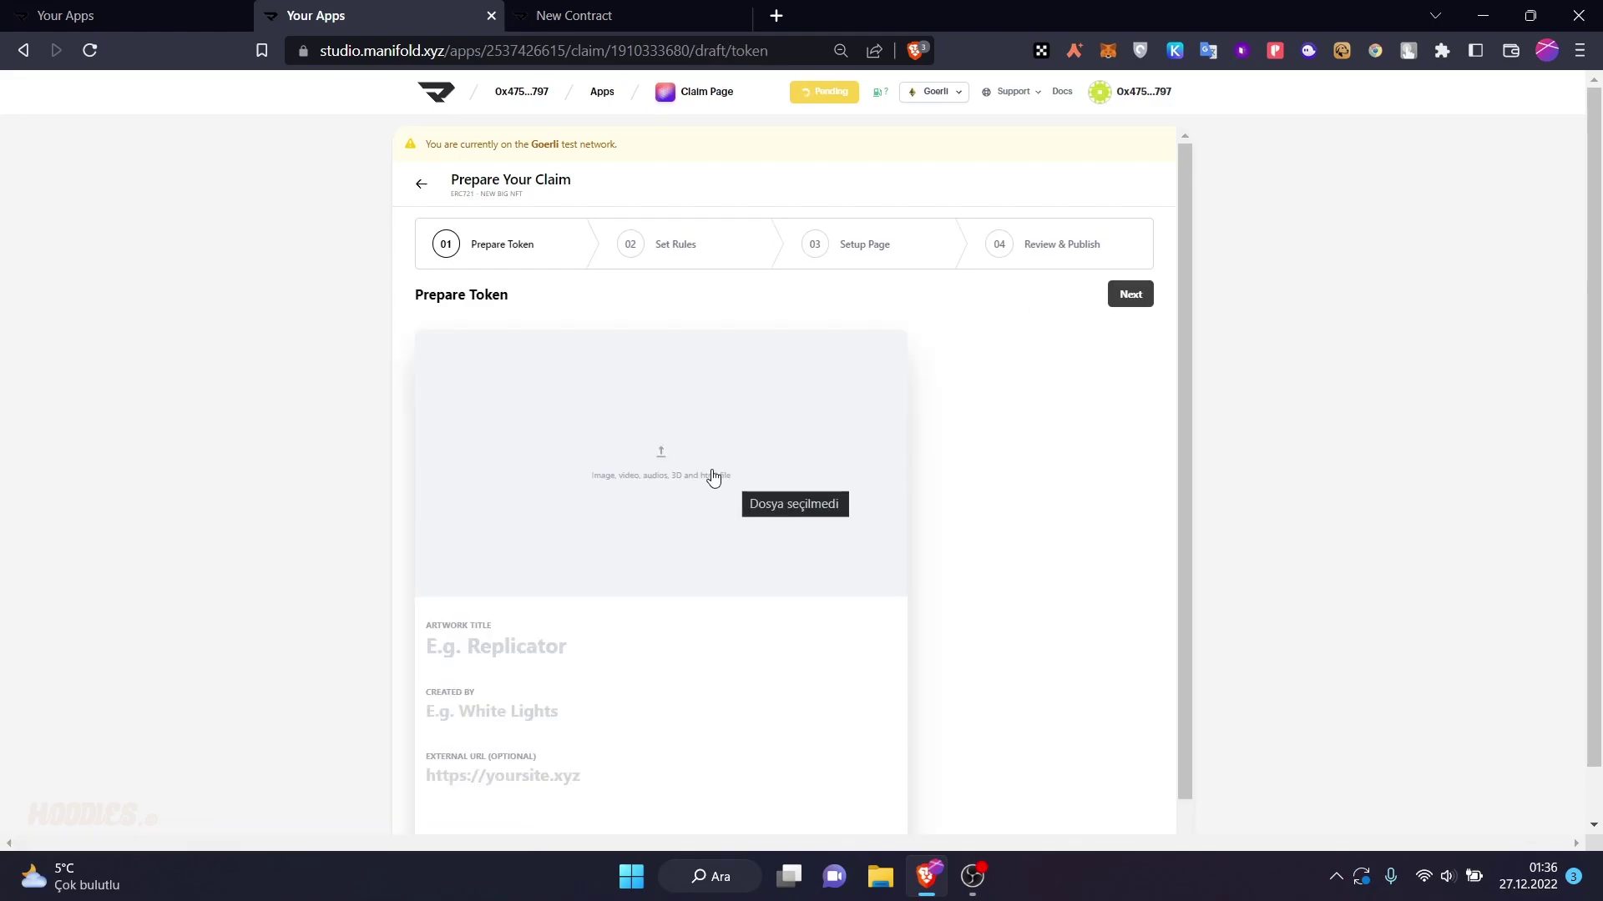
scroll(710, 451, down, 2)
click(688, 382)
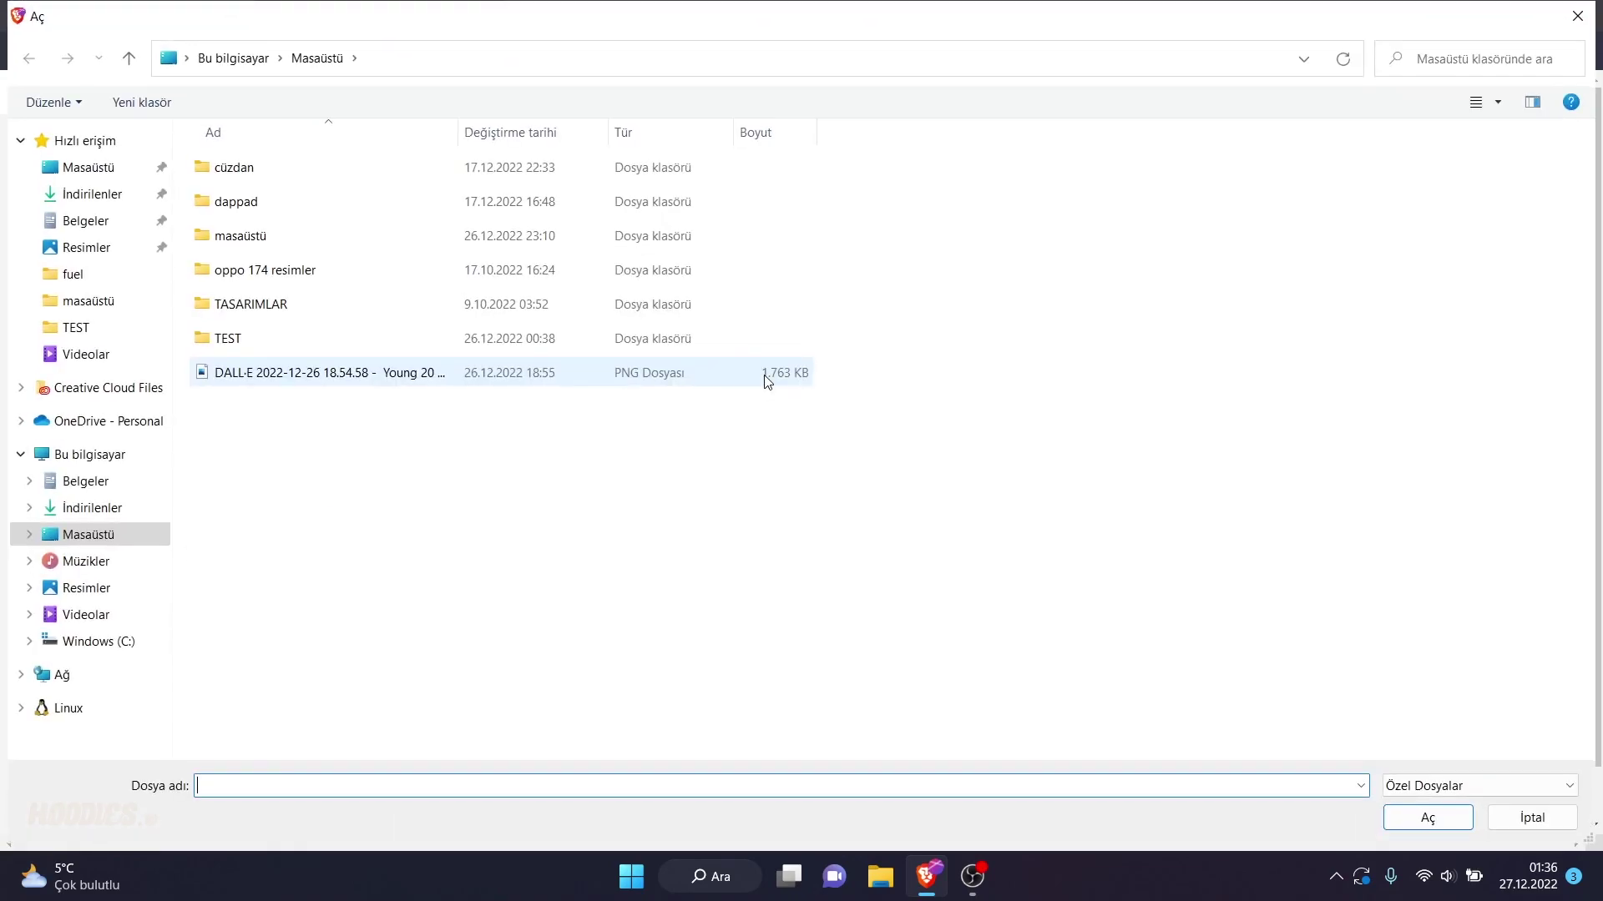
click(755, 373)
click(1471, 820)
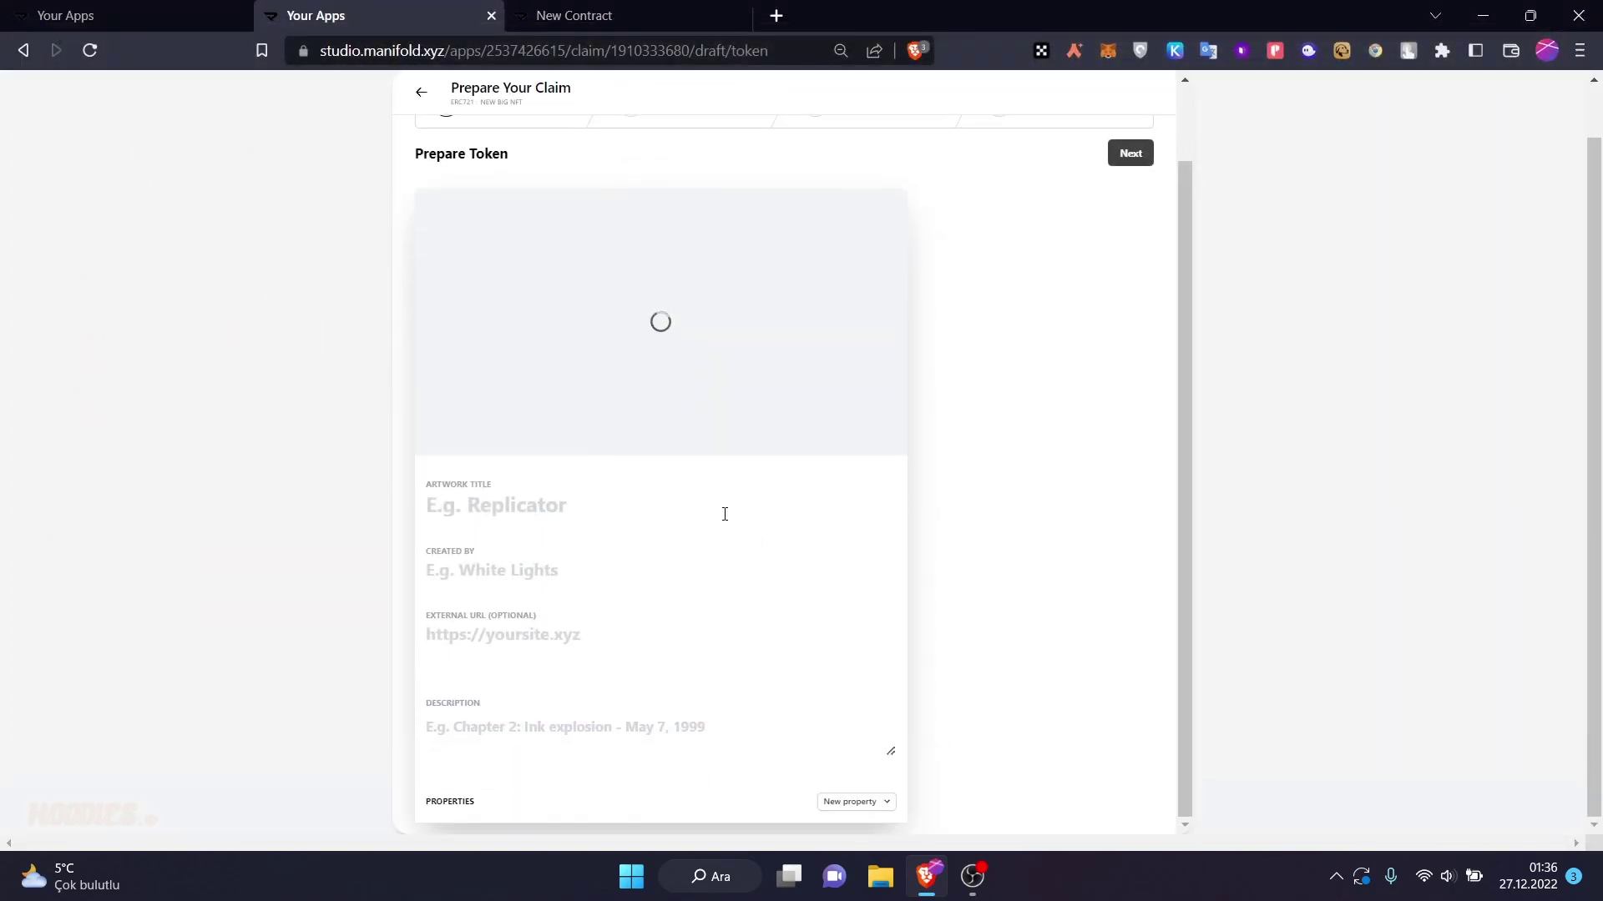
- Fill the artwork title and creator with the saved username and the description 'dfdfdf'
click(716, 507)
click(684, 547)
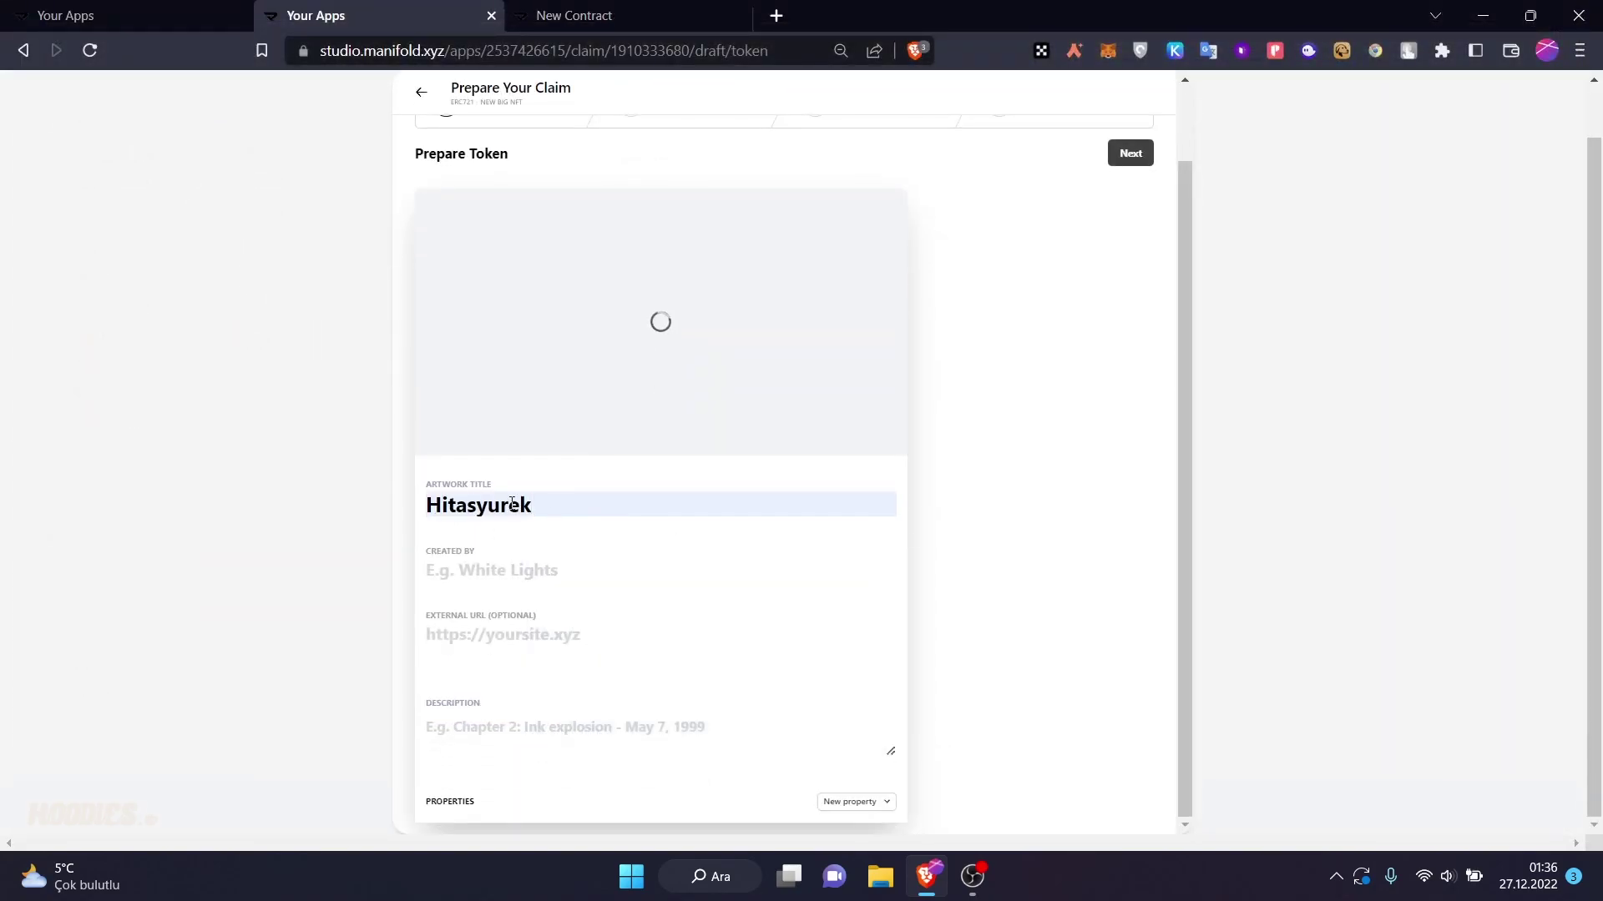
click(535, 571)
click(551, 601)
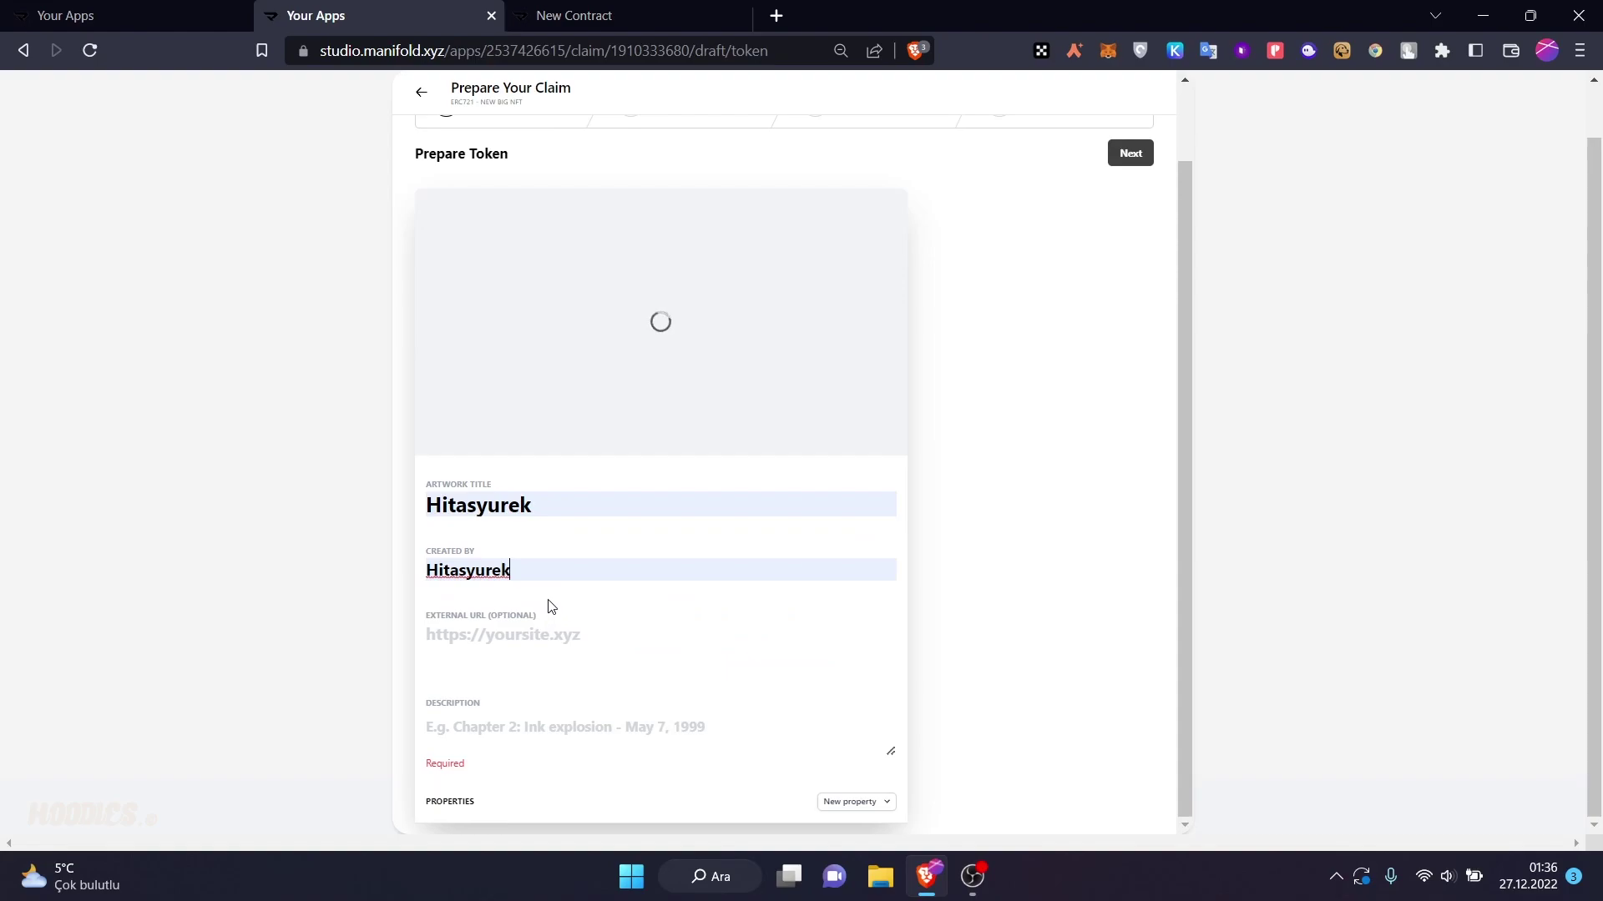
click(532, 640)
click(458, 728)
text(dfdfdf)
scroll(1020, 576, up, 1)
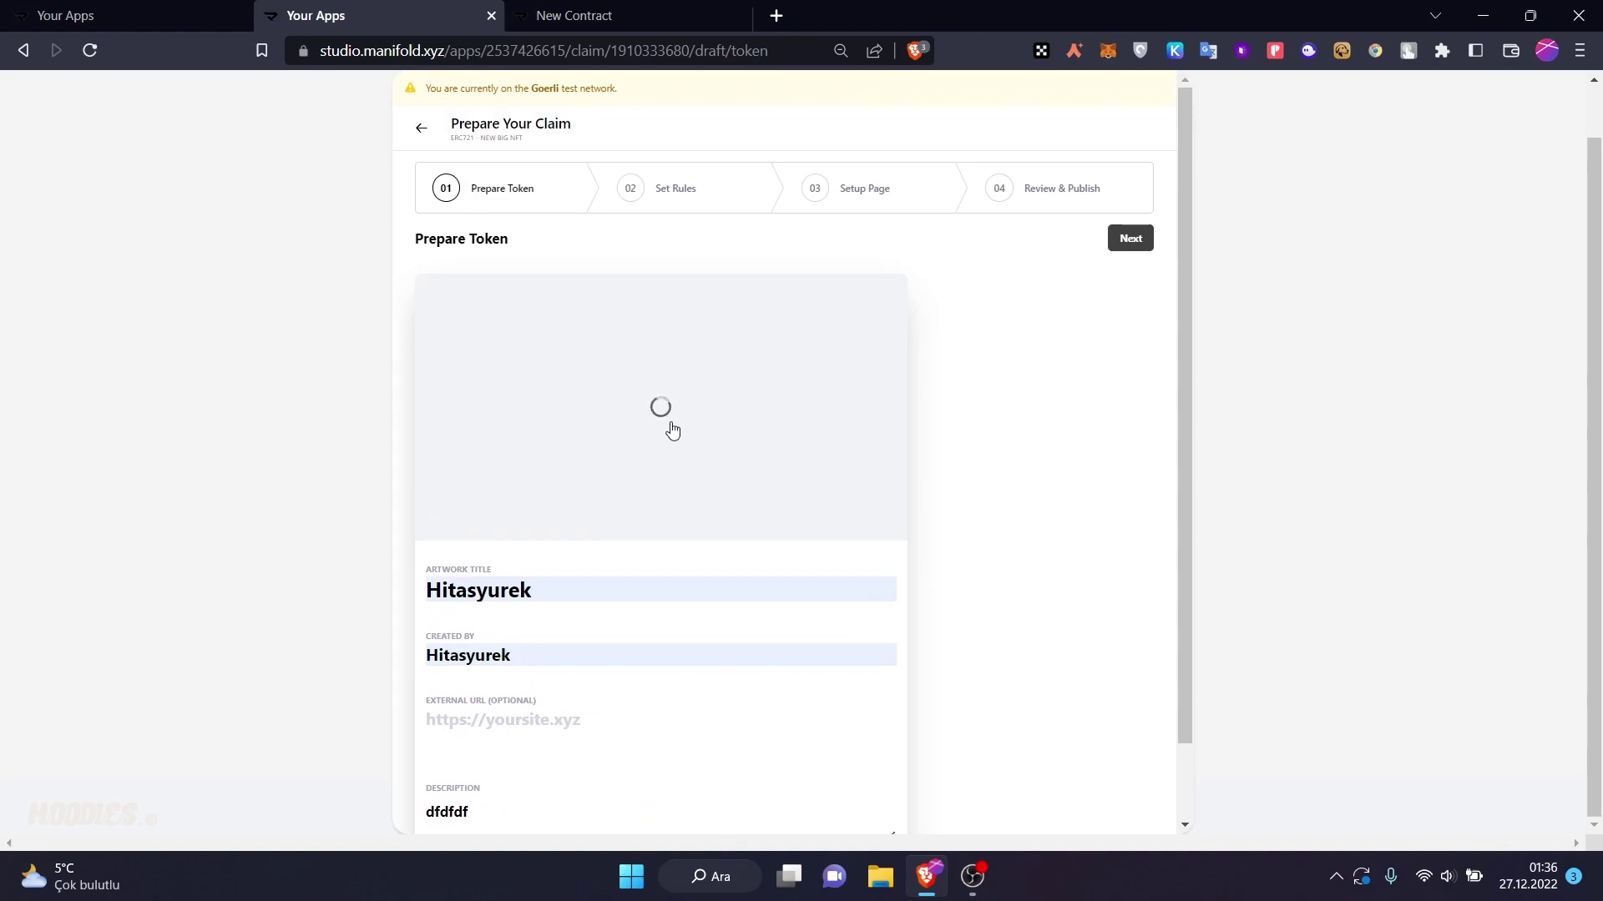
click(576, 16)
click(317, 15)
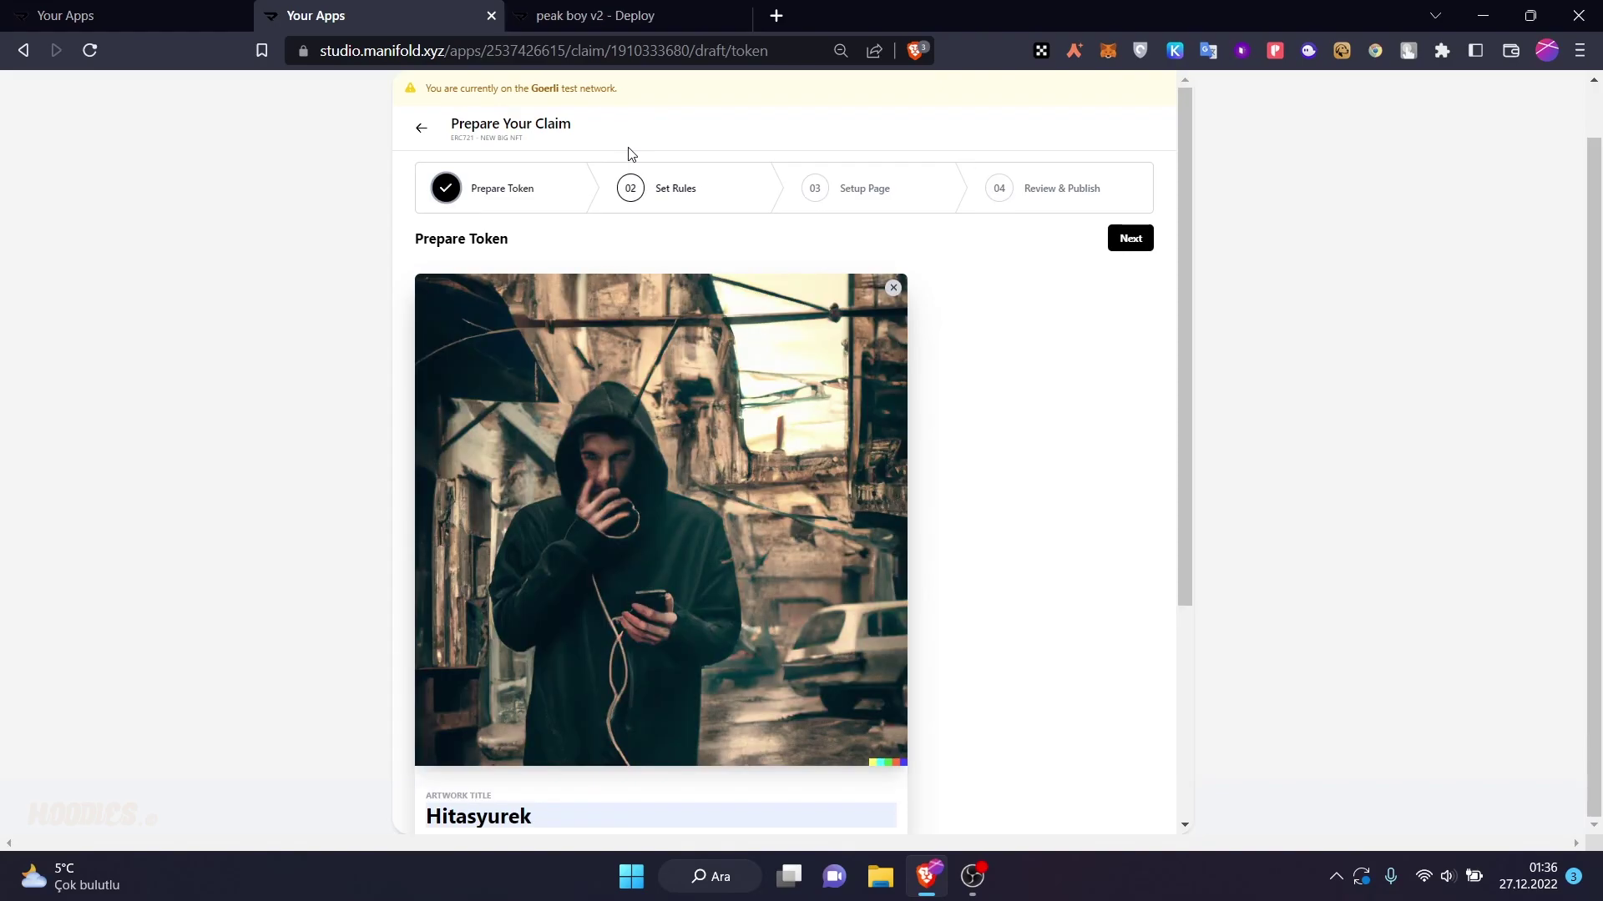
- Set the edition price to 0.01 ETH with a limited supply of 100 tokens
click(1129, 244)
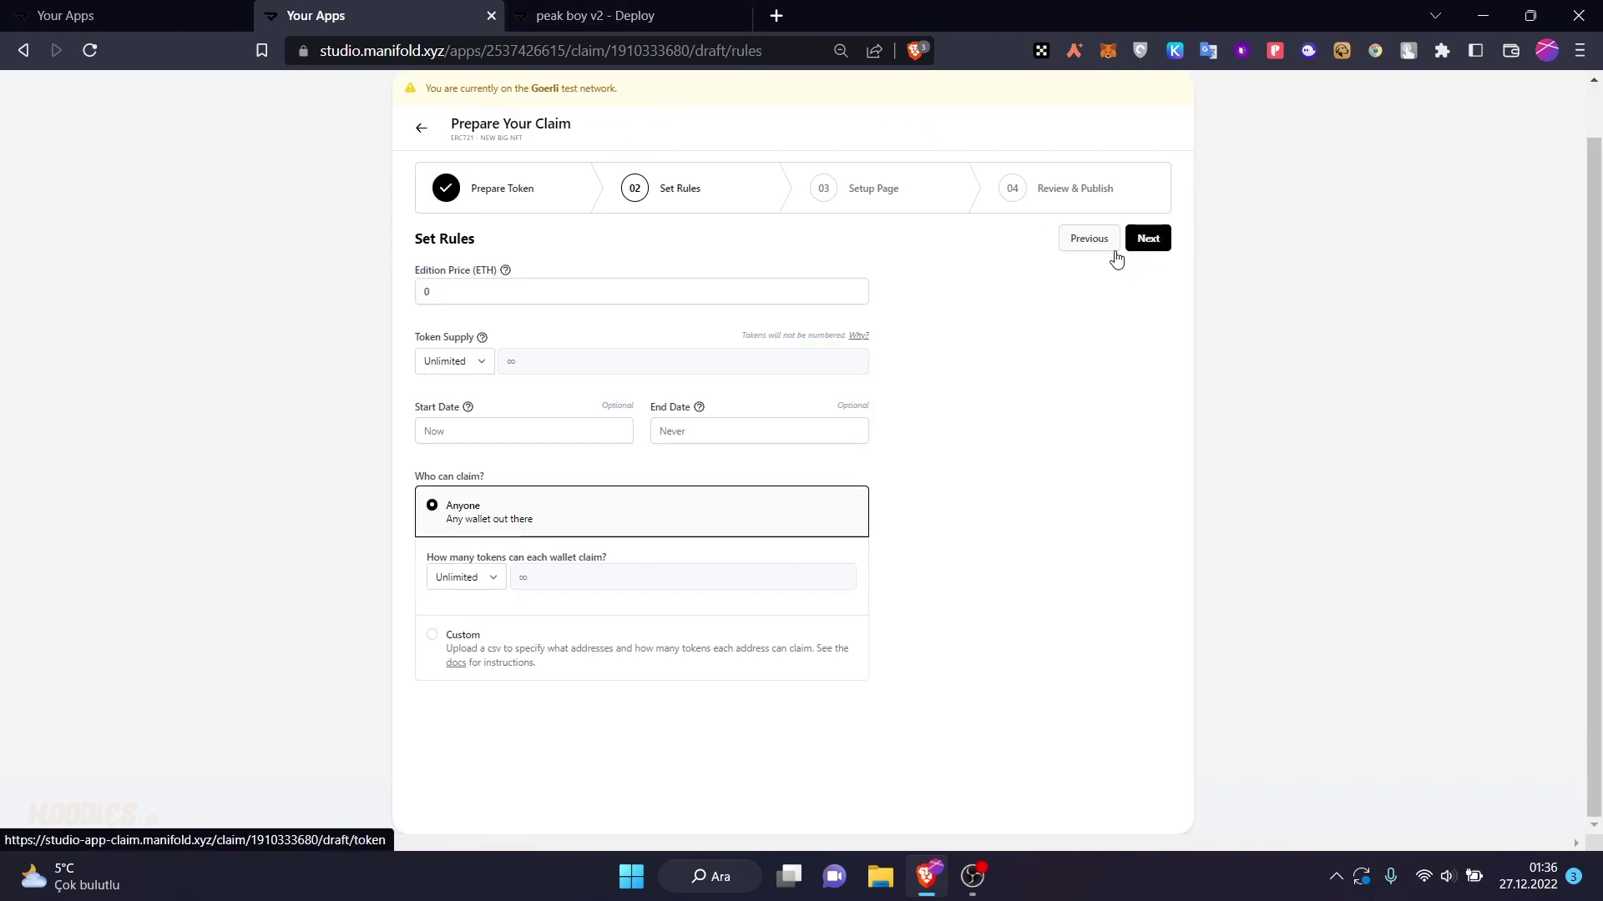
click(668, 285)
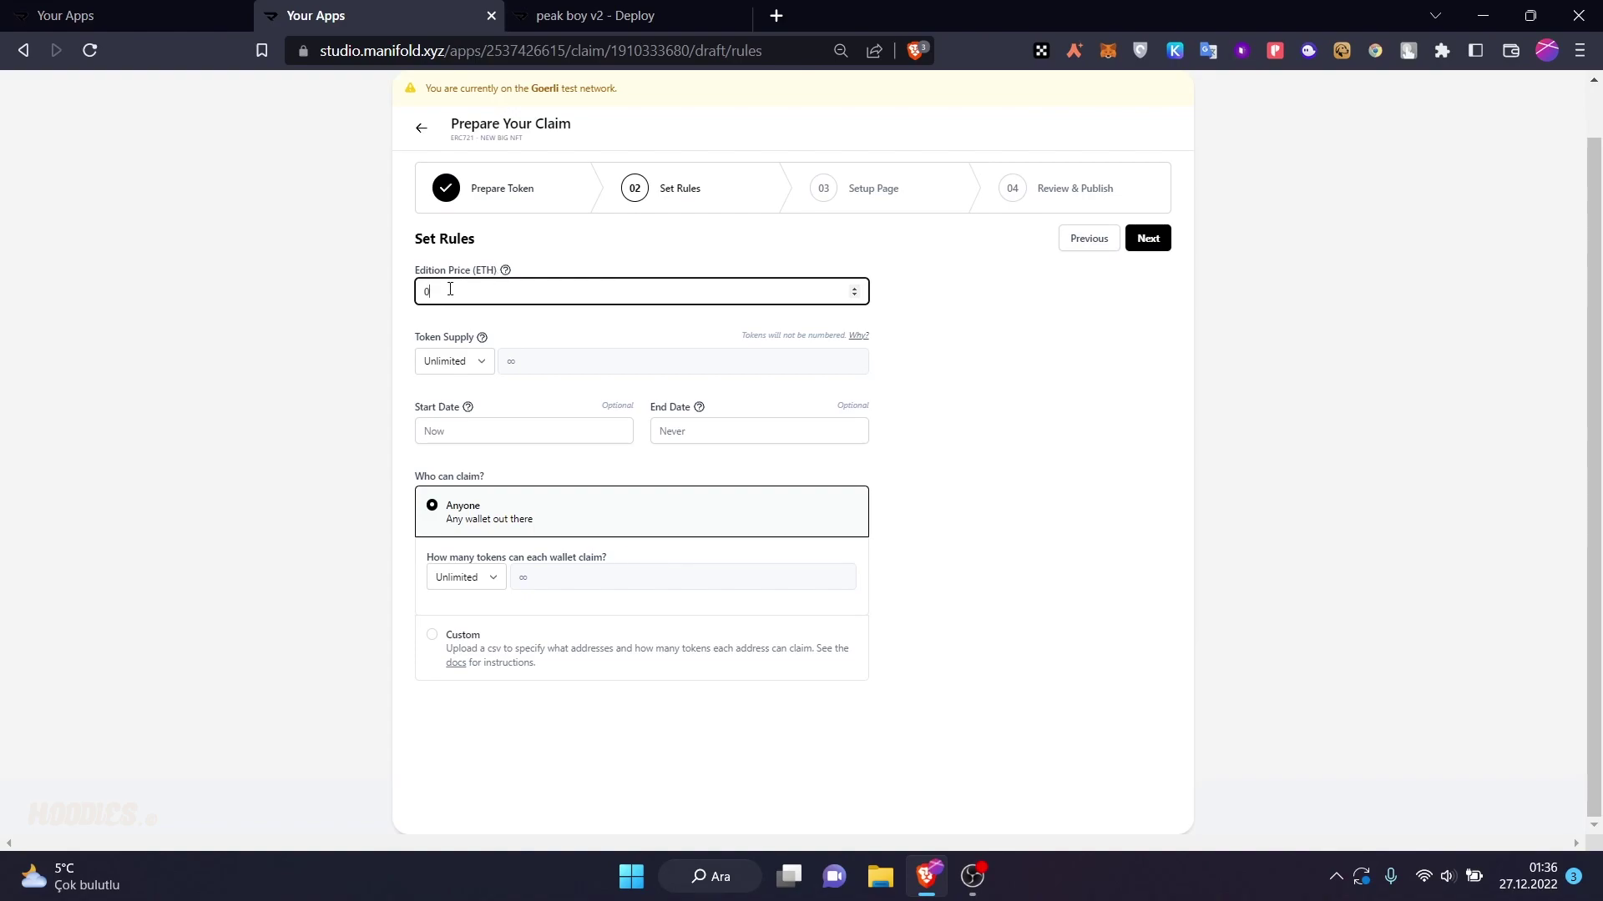
text(.1)
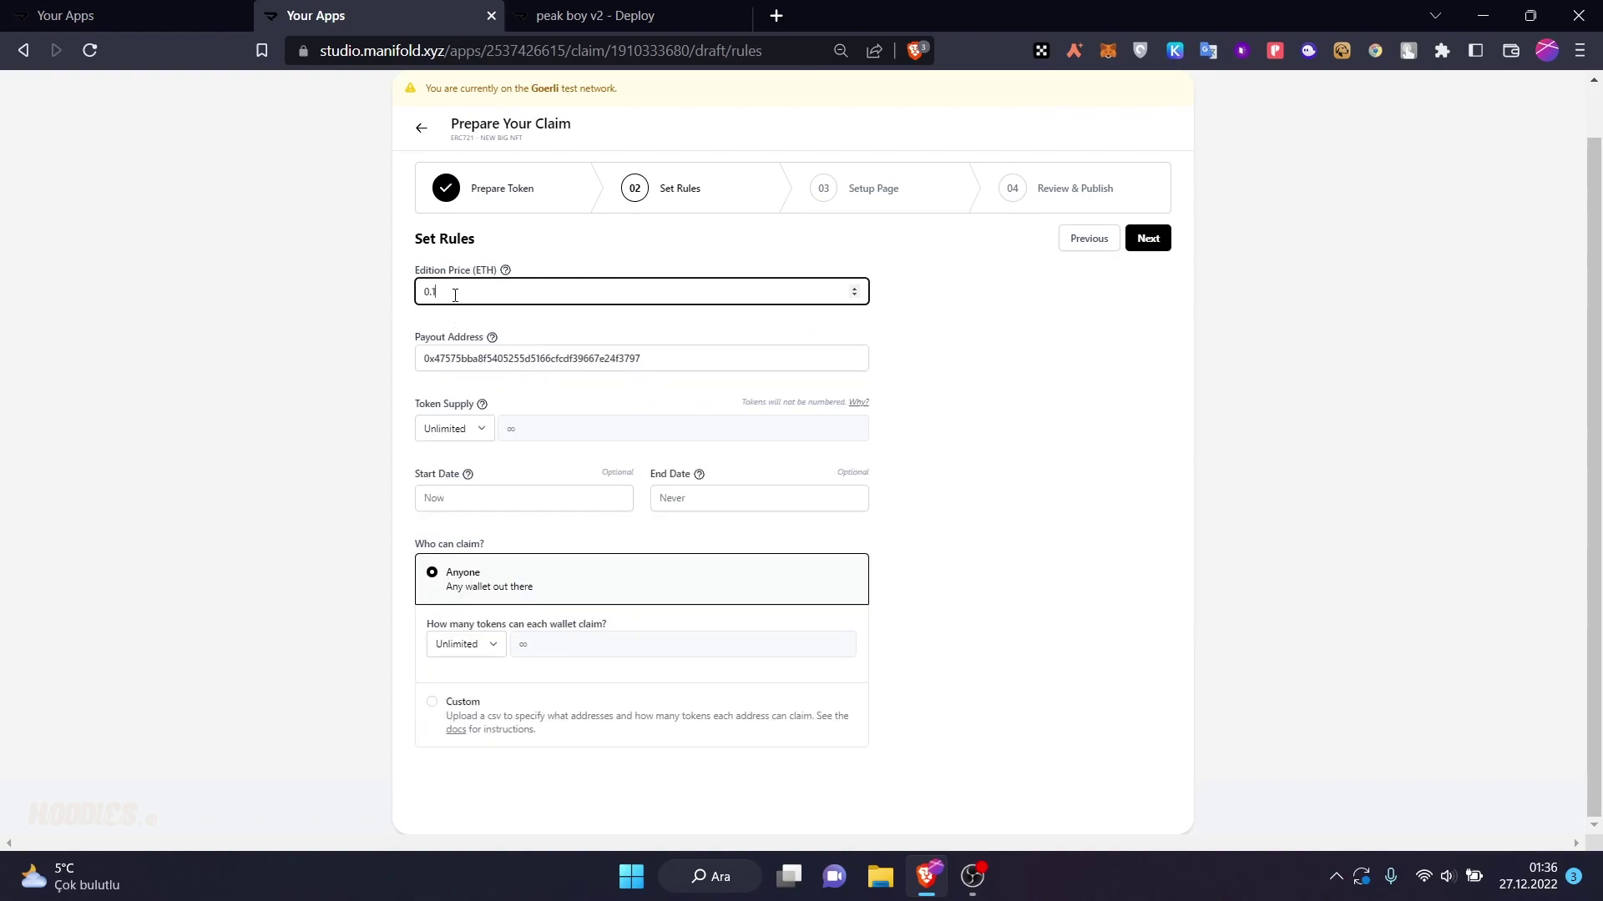
key(BackSpace)
click(359, 316)
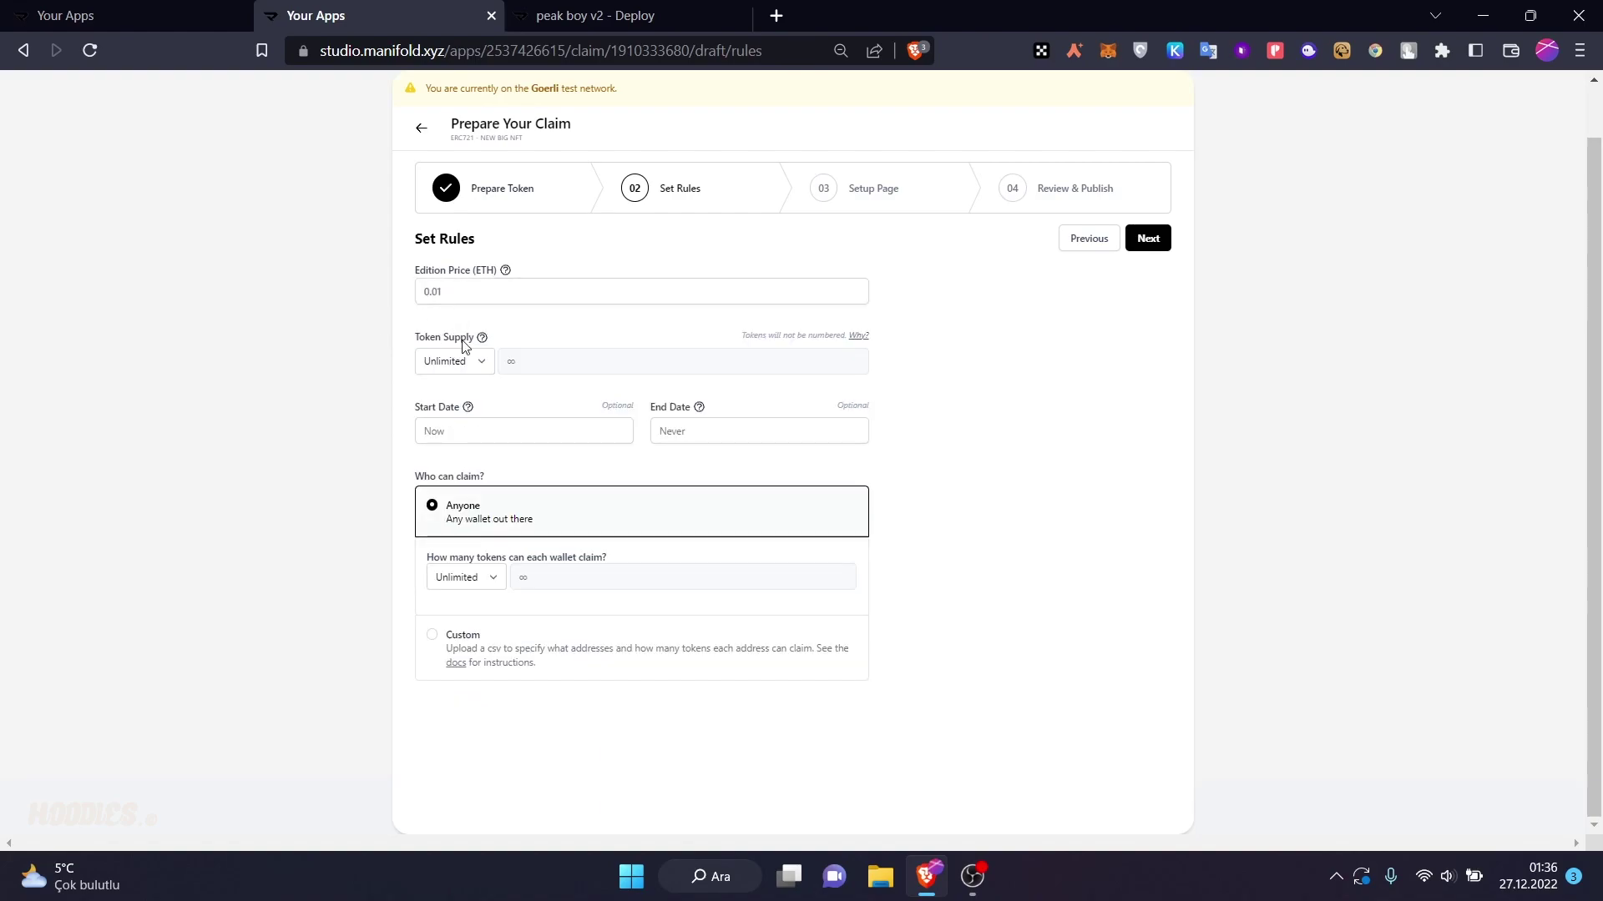
click(481, 363)
click(461, 398)
click(483, 361)
click(459, 372)
click(459, 372)
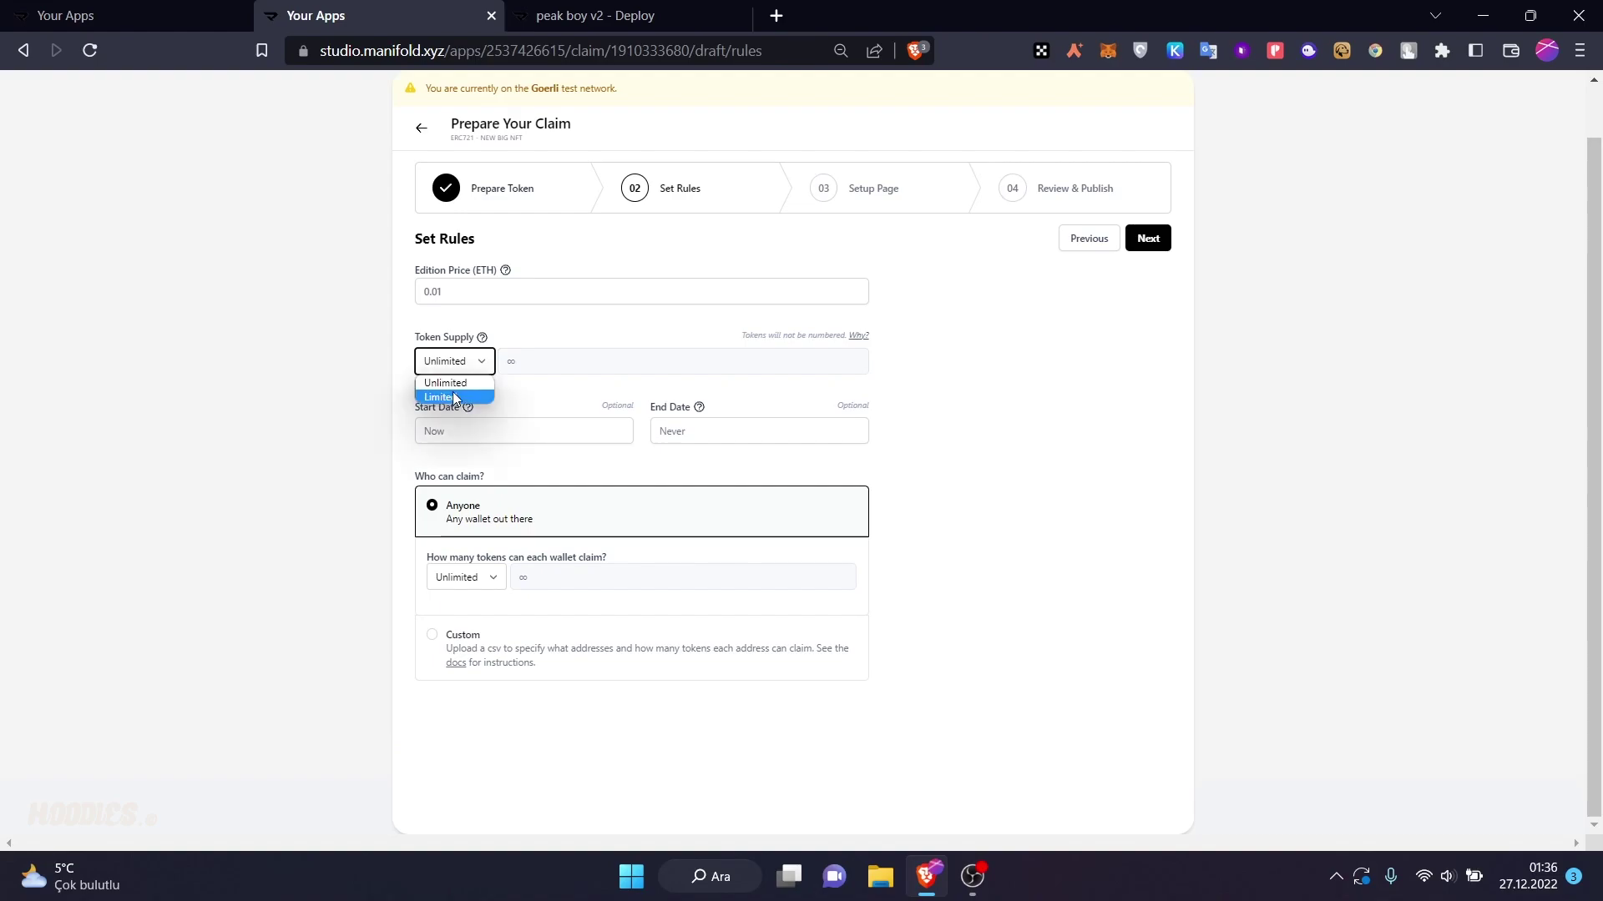
click(452, 395)
click(526, 362)
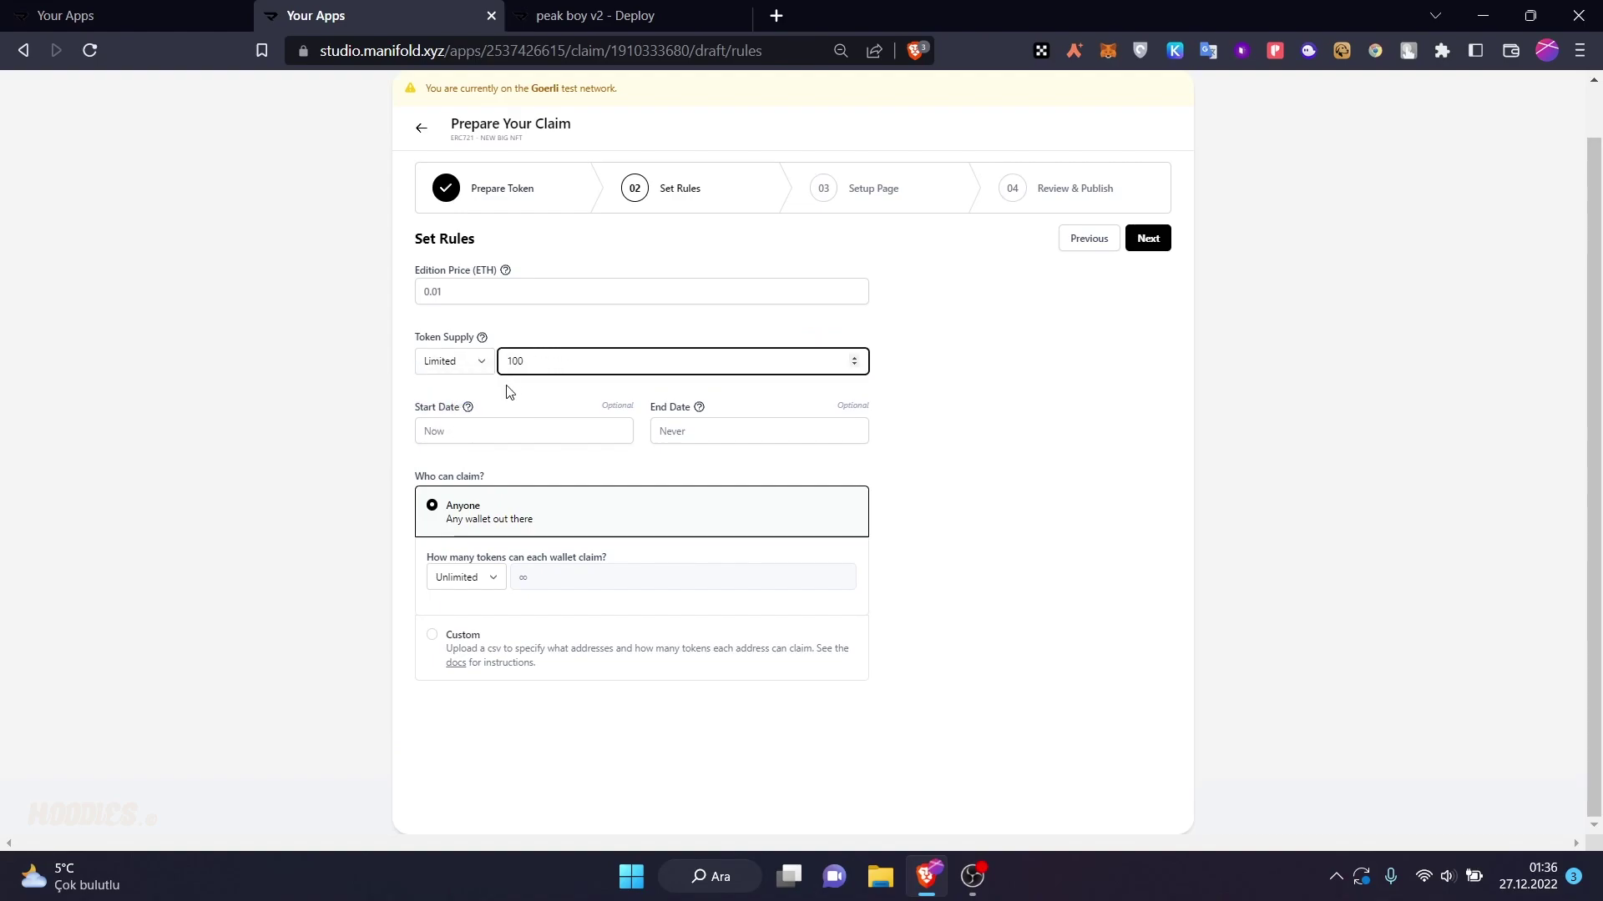
- Schedule the claim to run from December 27 to December 29
click(510, 431)
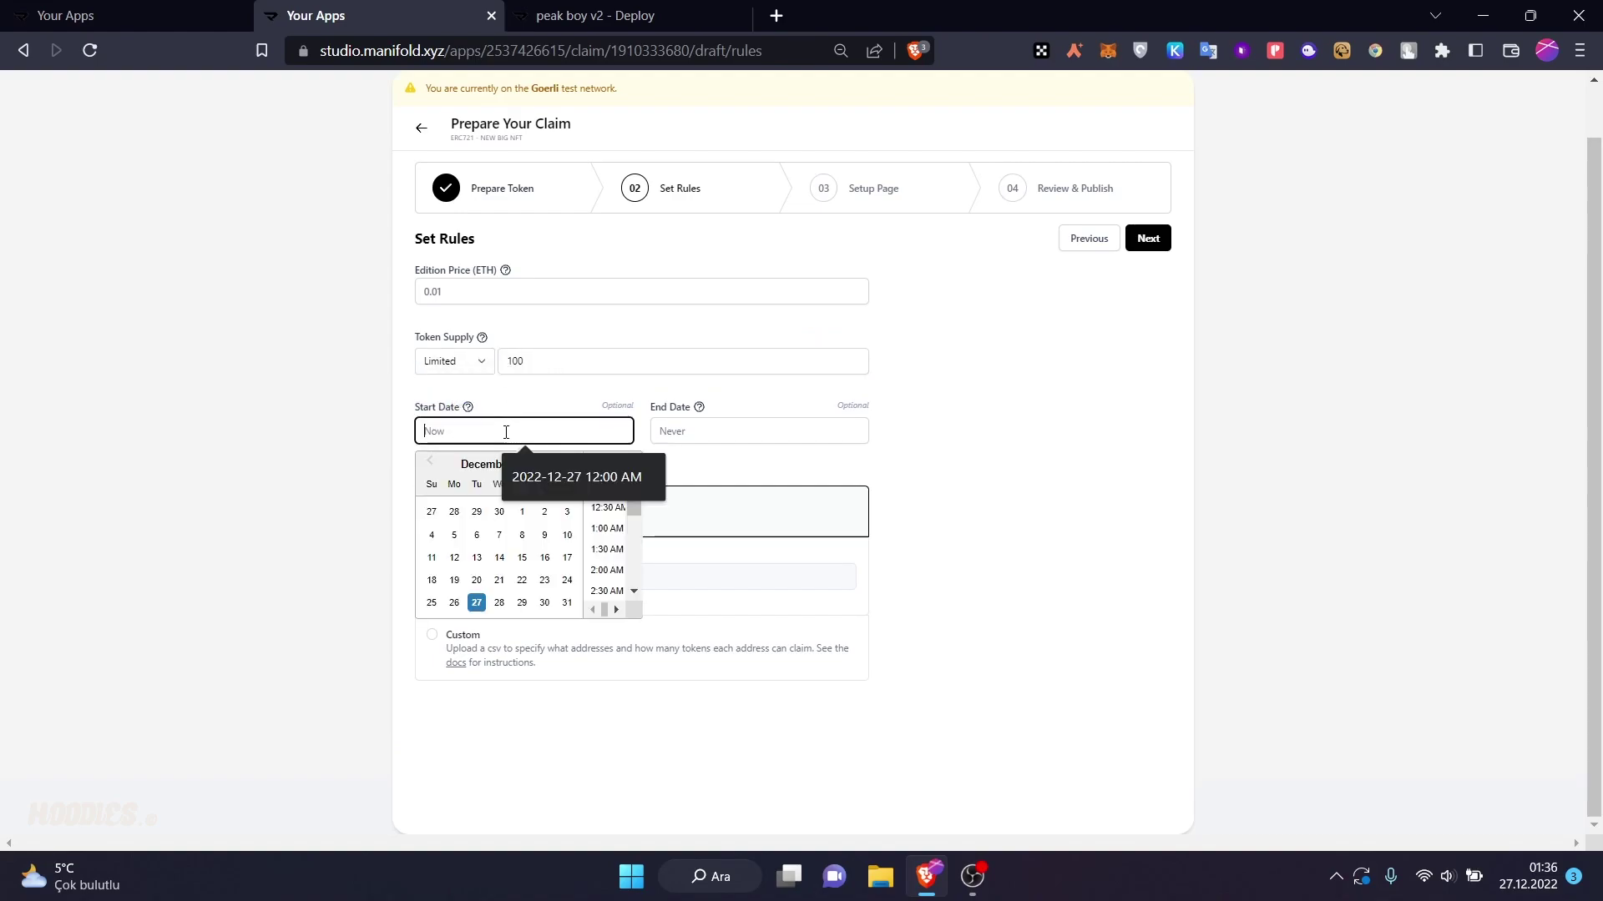
click(476, 602)
click(735, 431)
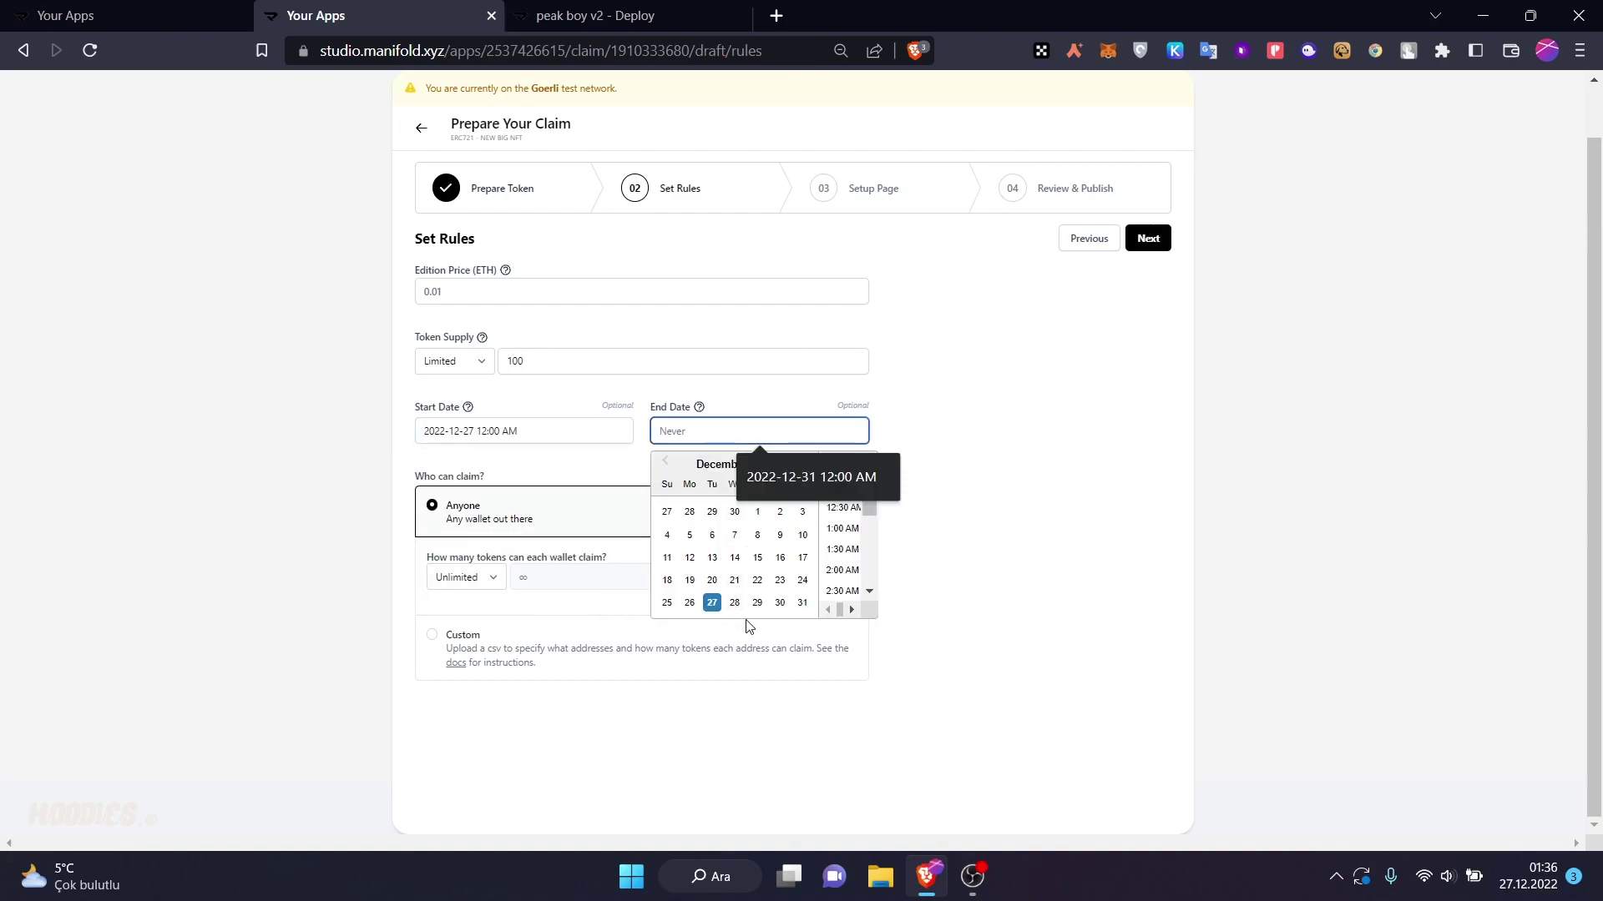
click(757, 603)
click(708, 418)
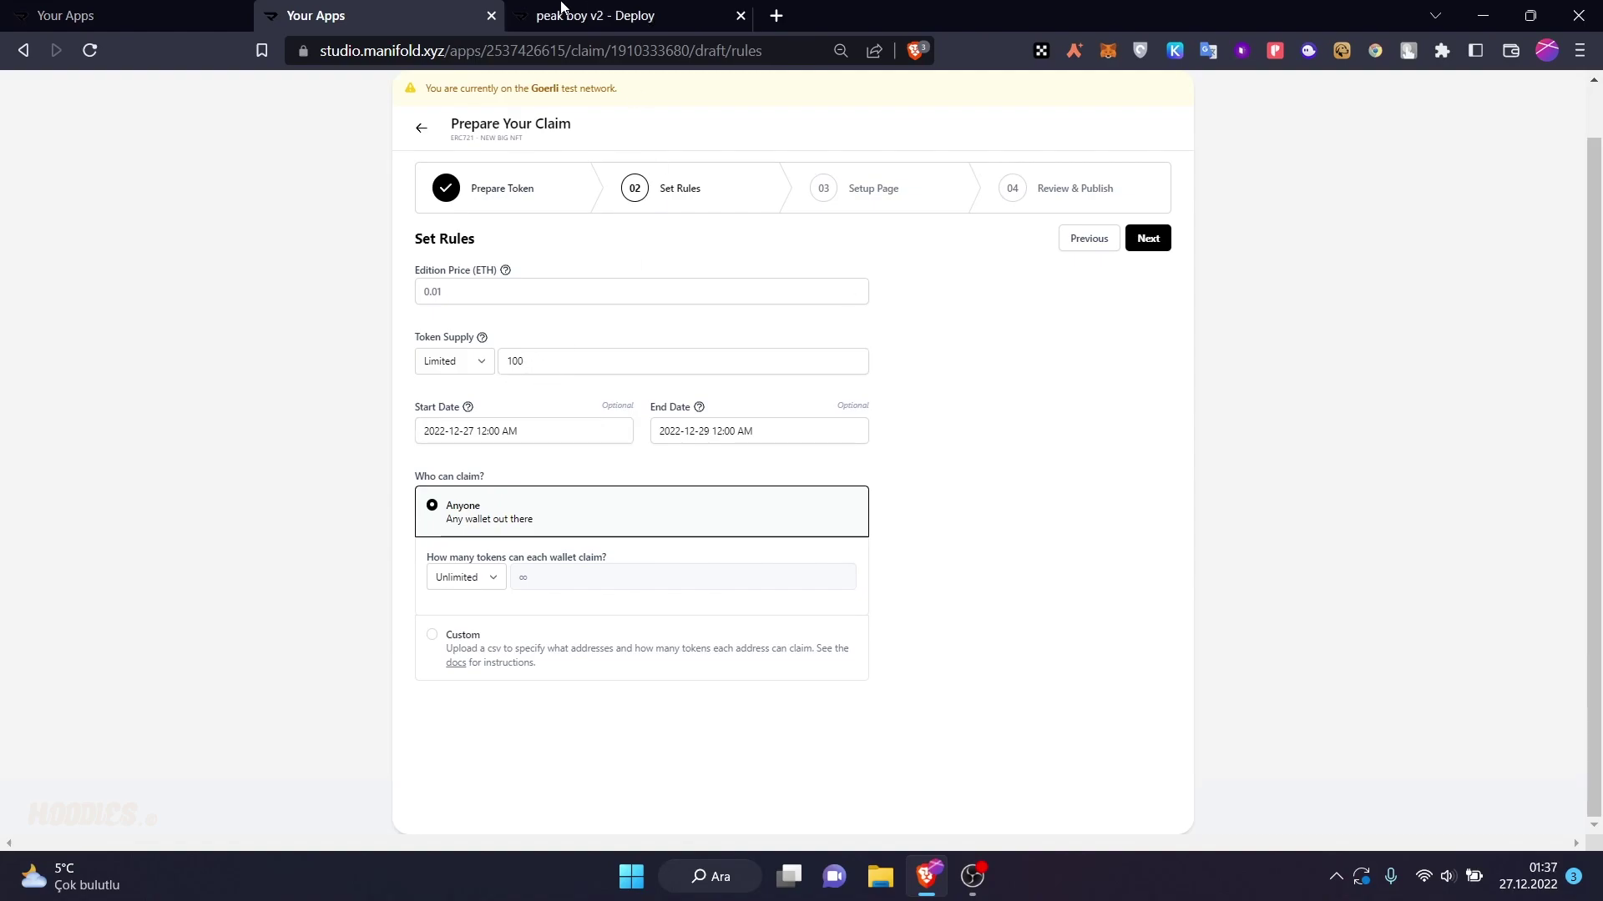
- Keep claiming open to anyone and limit each wallet to 3 tokens
click(433, 634)
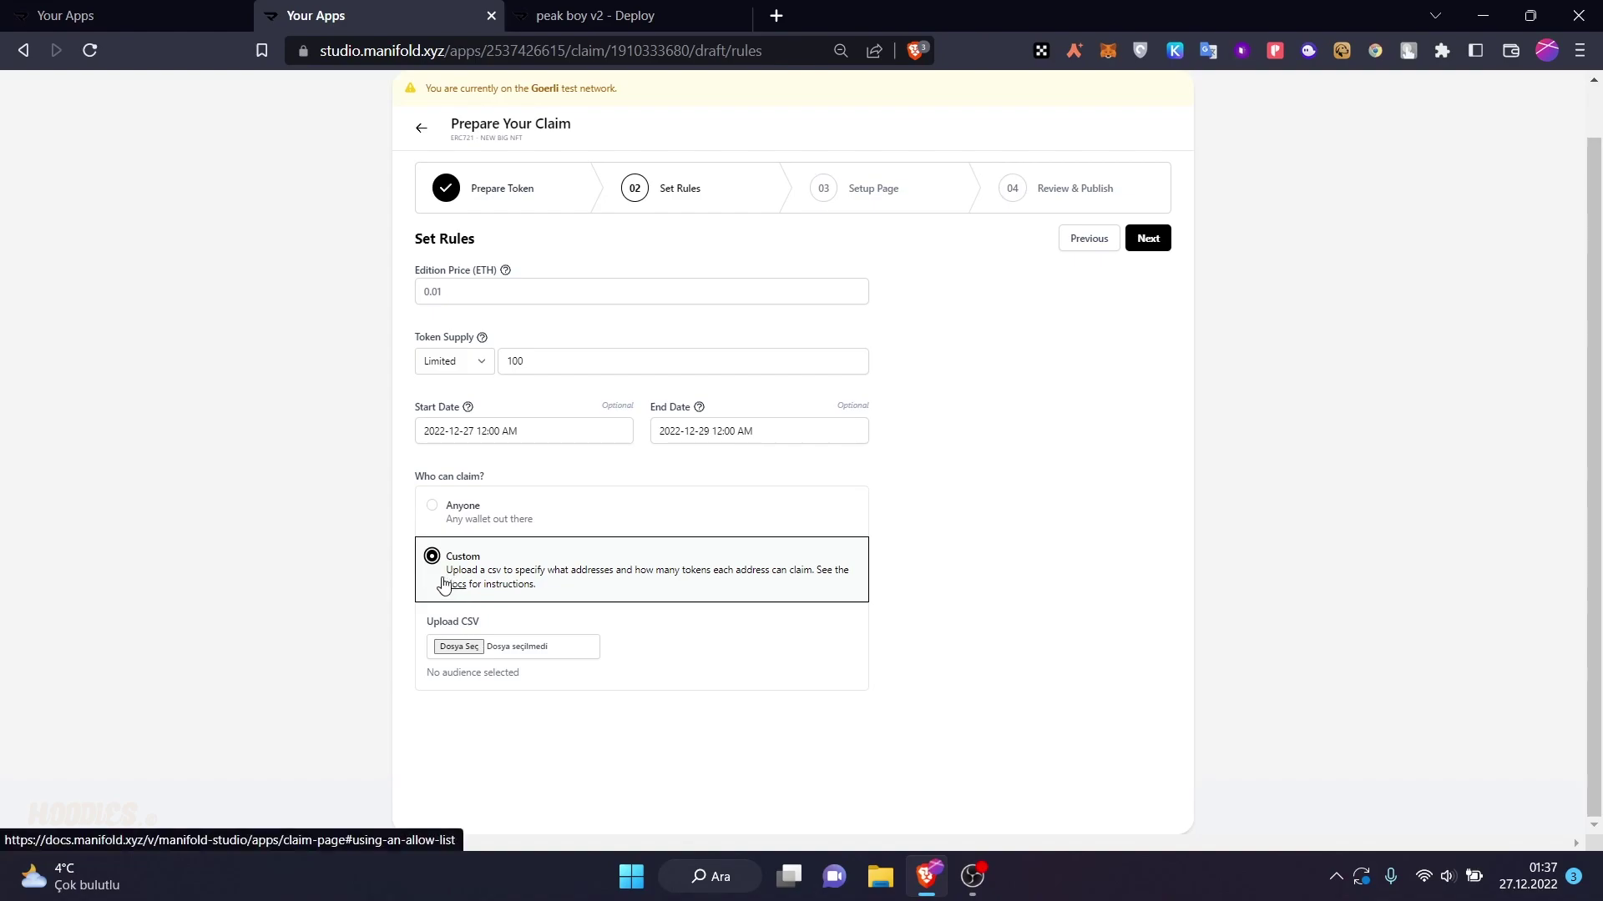
click(450, 521)
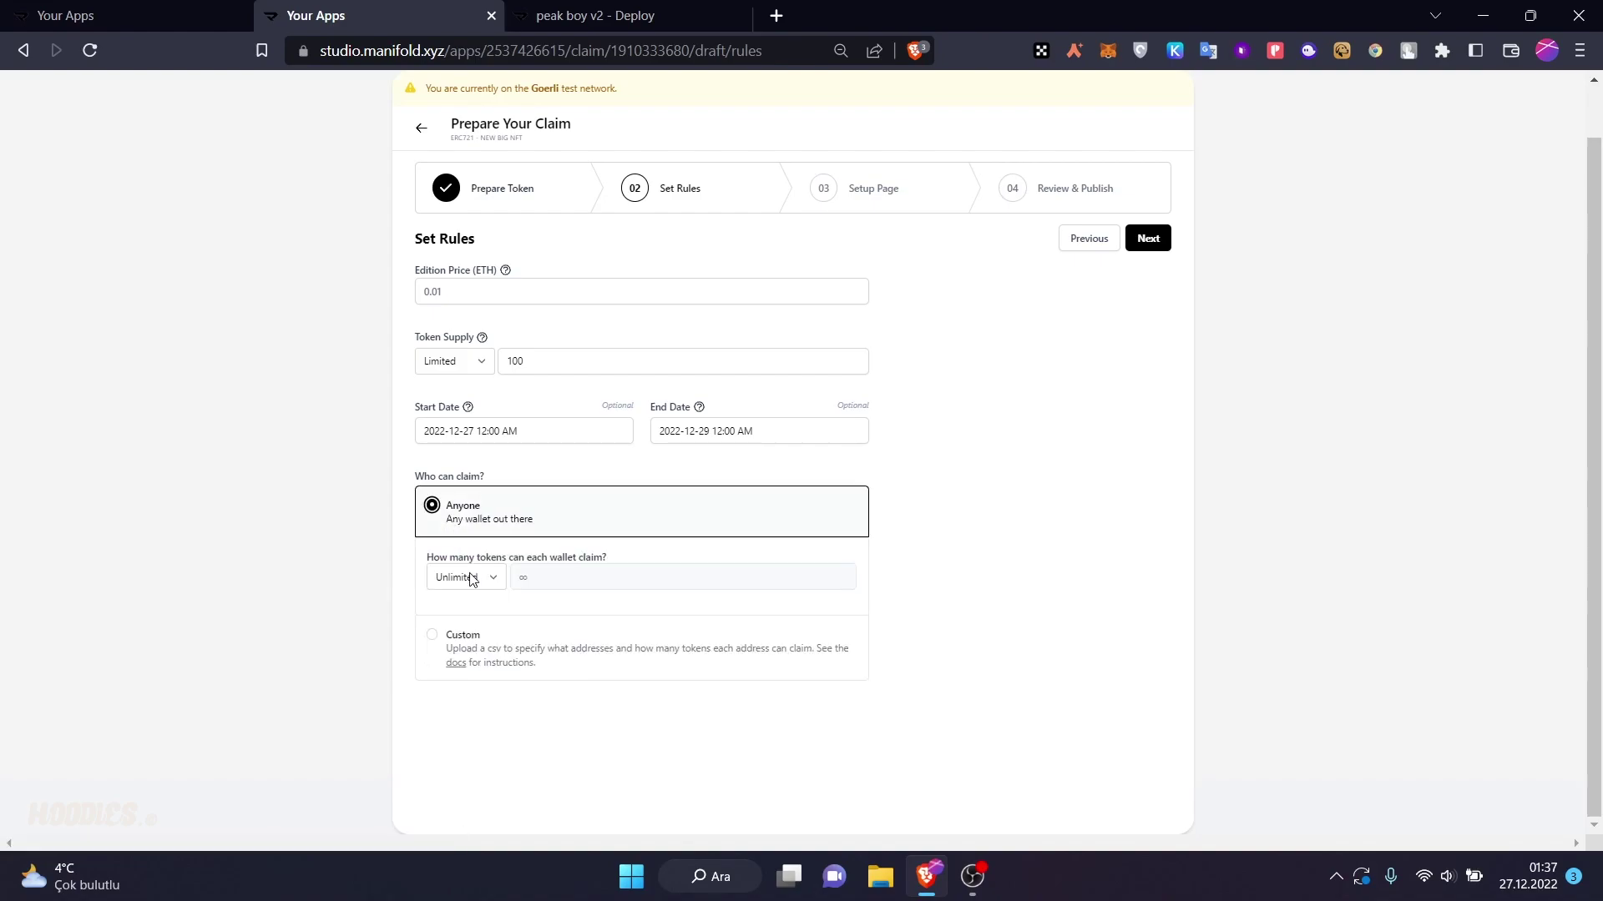
click(490, 582)
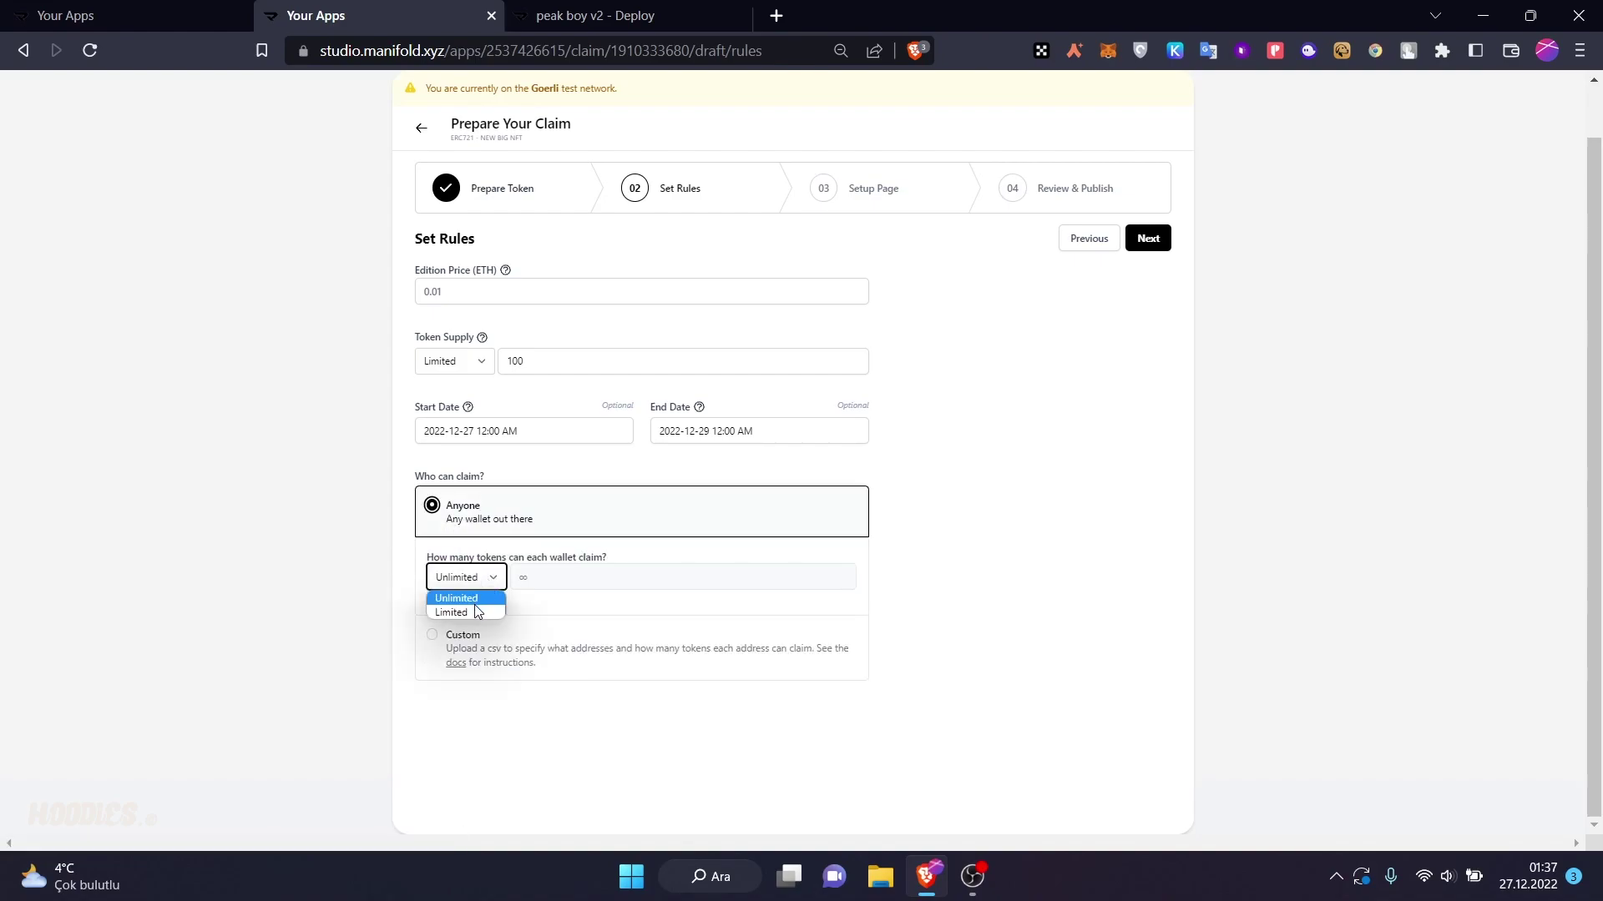
click(478, 612)
click(544, 578)
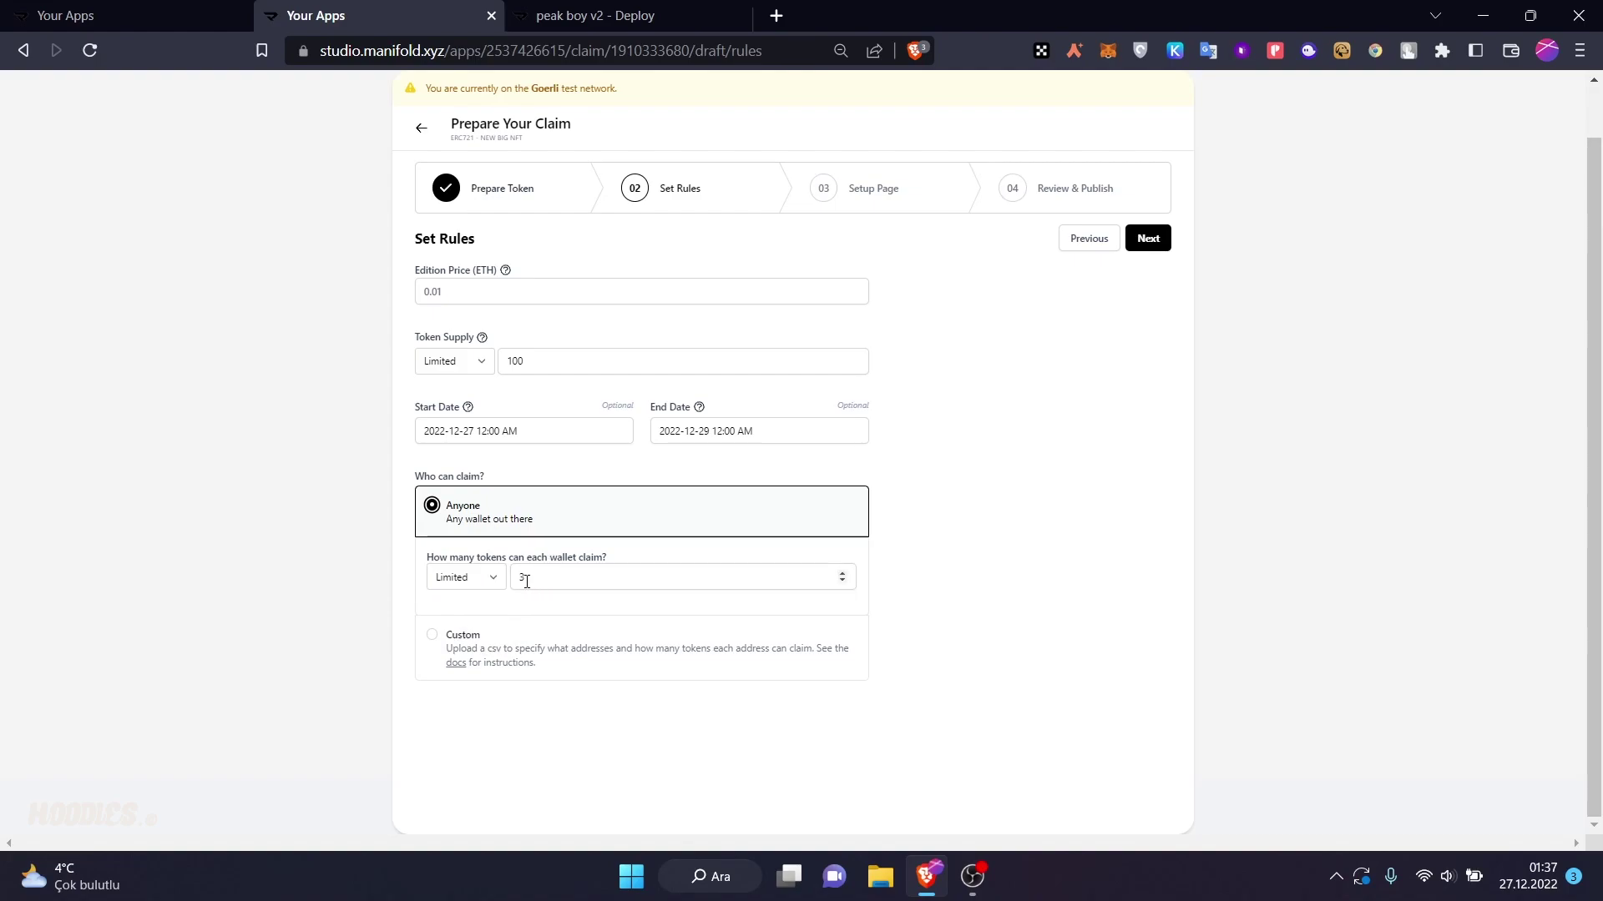
click(498, 581)
click(496, 597)
click(496, 583)
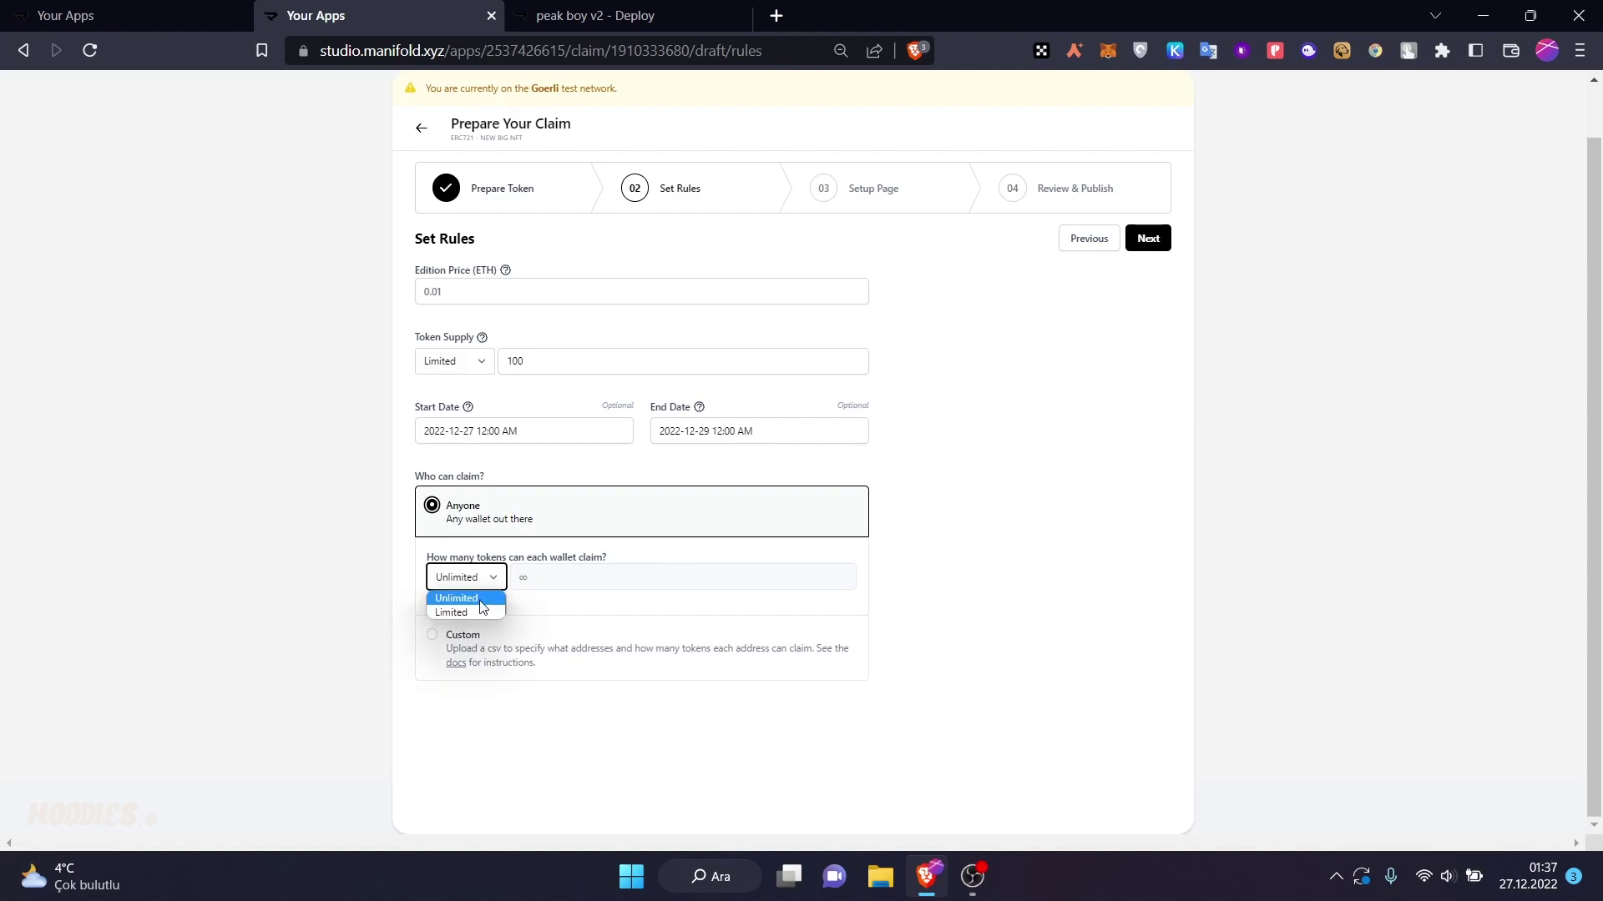
click(480, 610)
click(515, 578)
text(3)
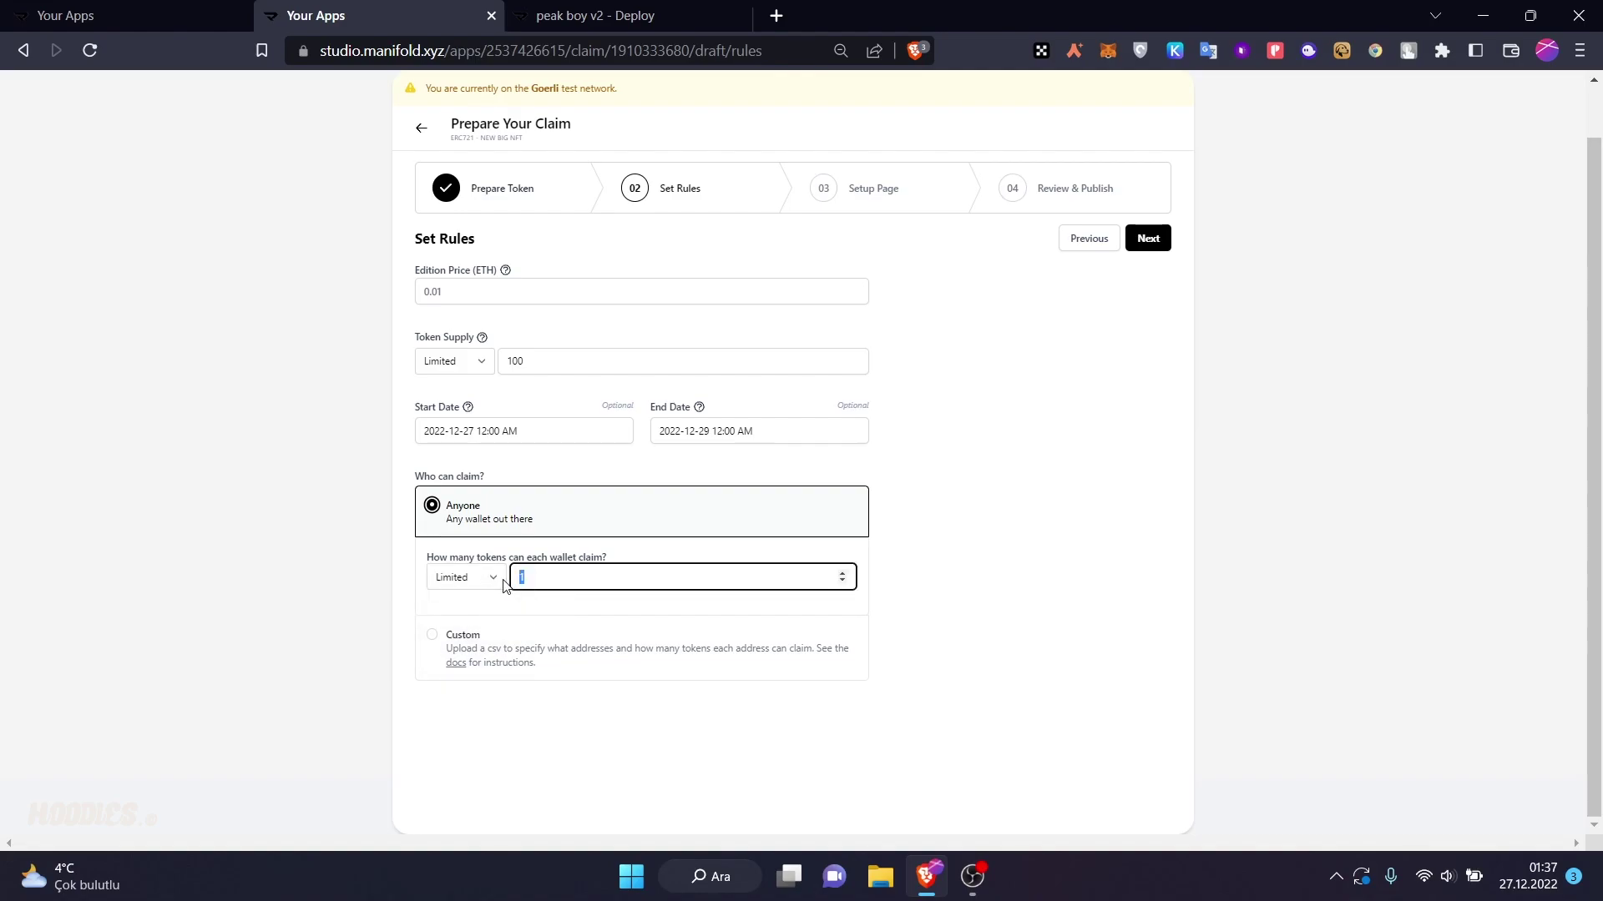
click(634, 558)
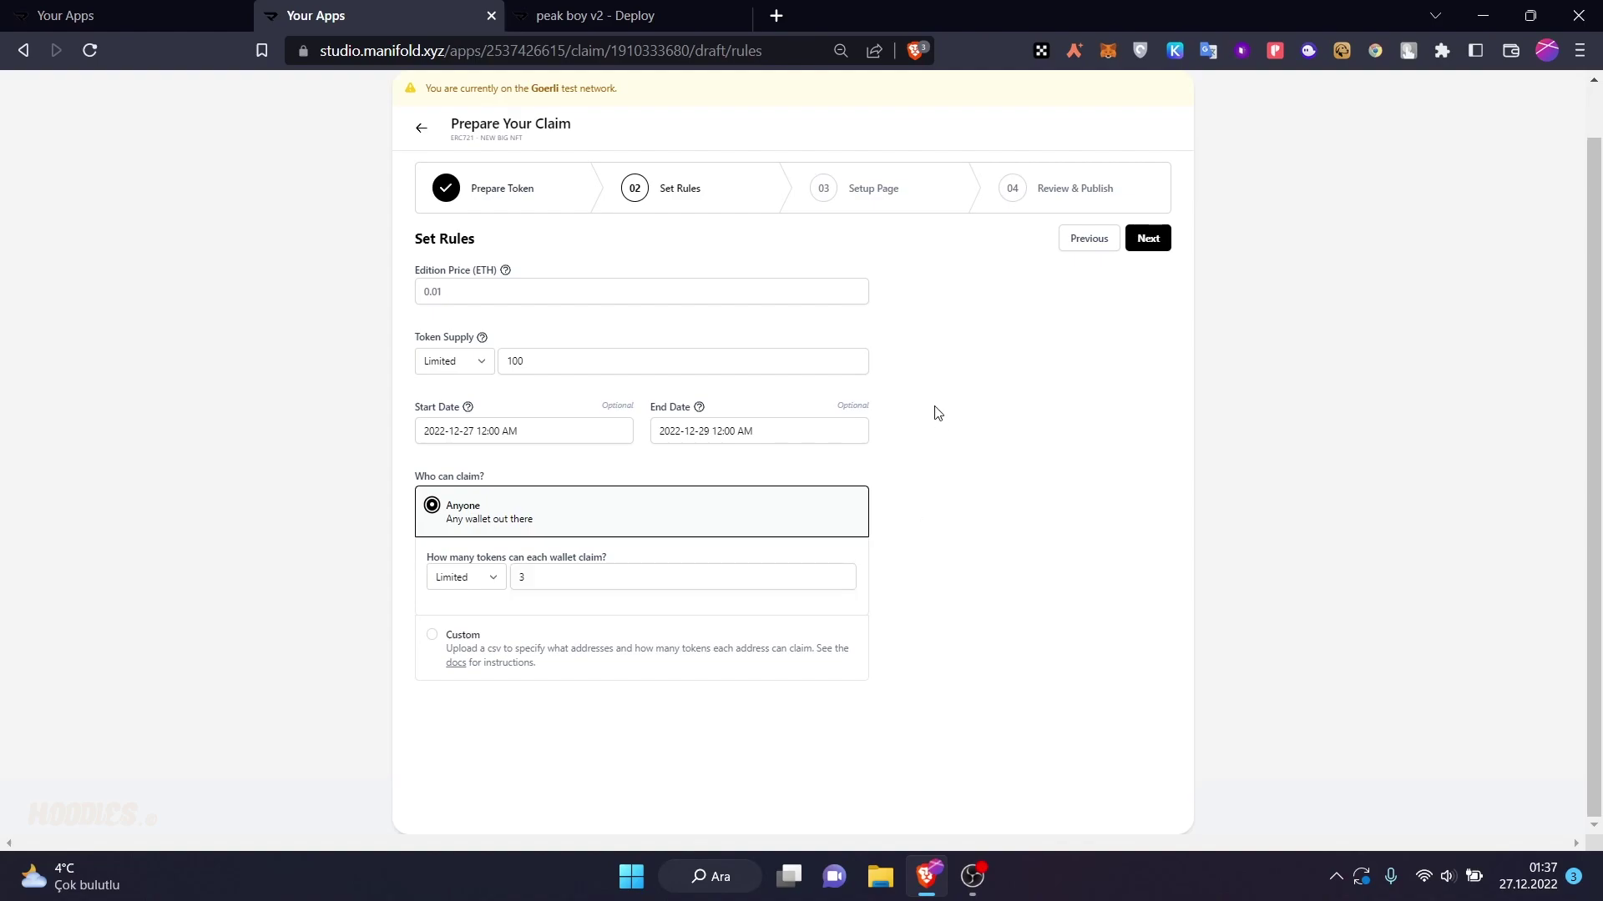
click(1154, 239)
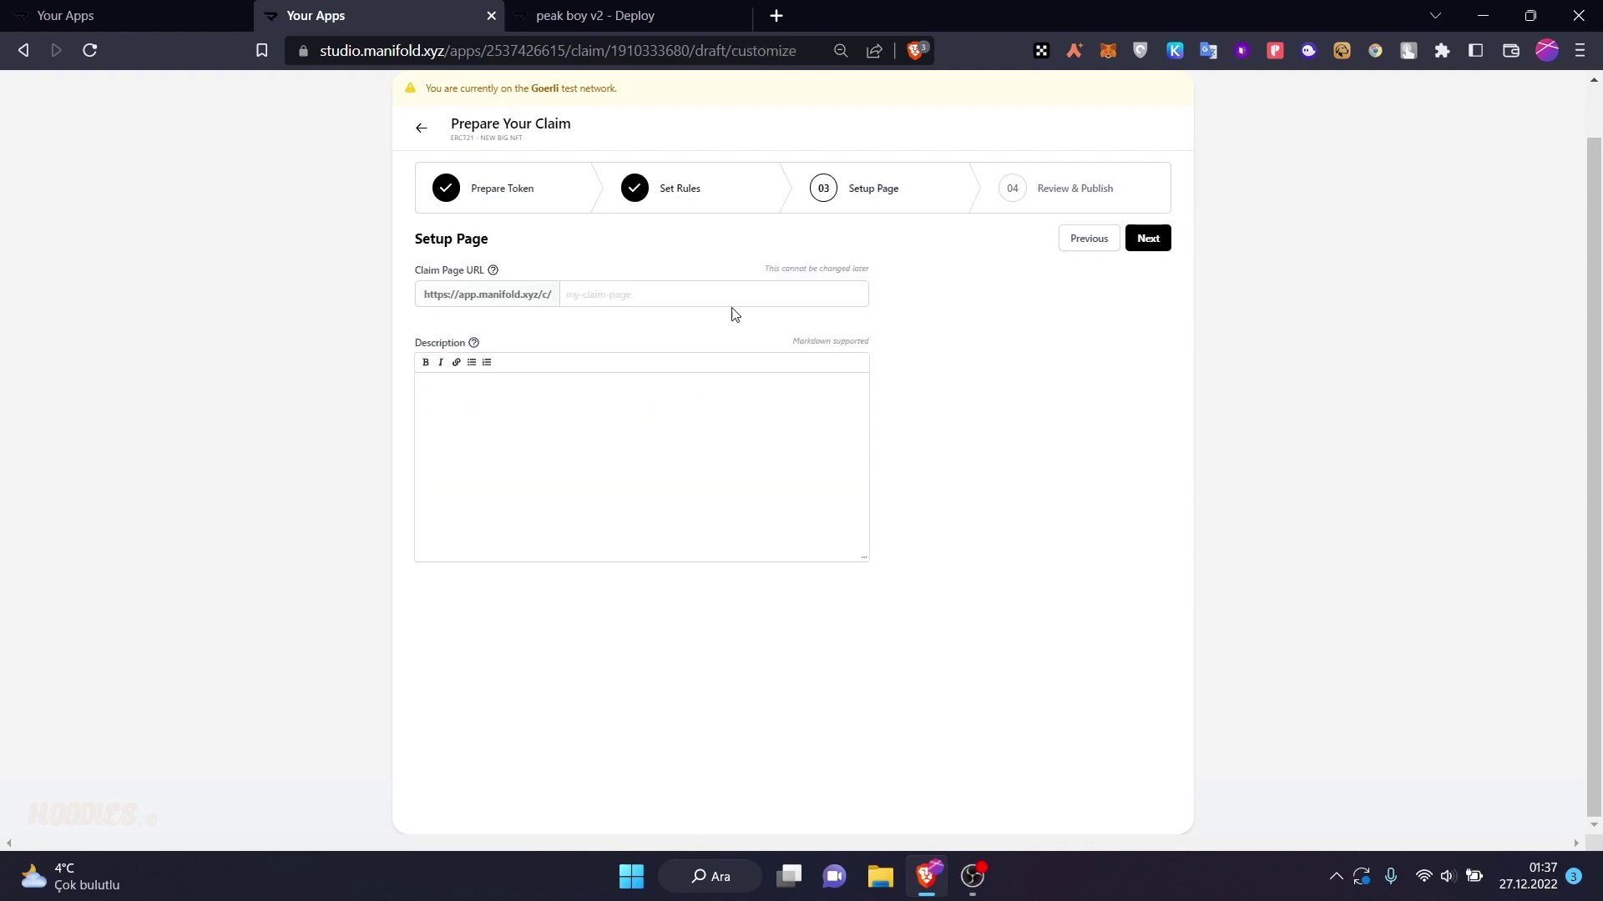
- Set the claim page URL to 'mypeakboy' and the description to 'pekaboystory', then continue
click(672, 292)
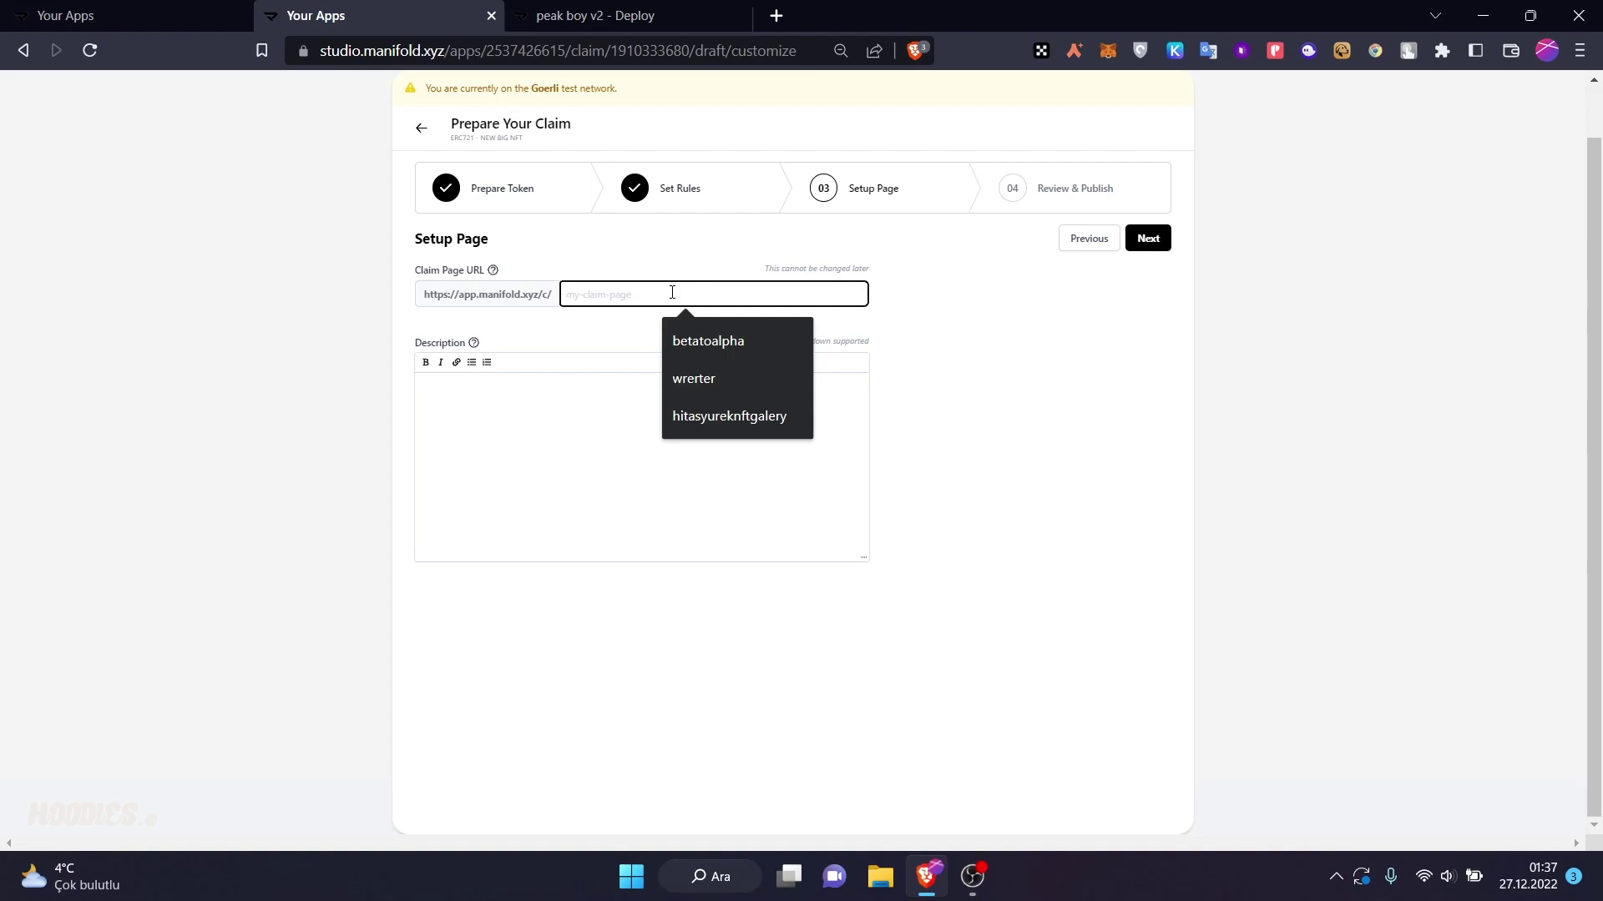
text(my)
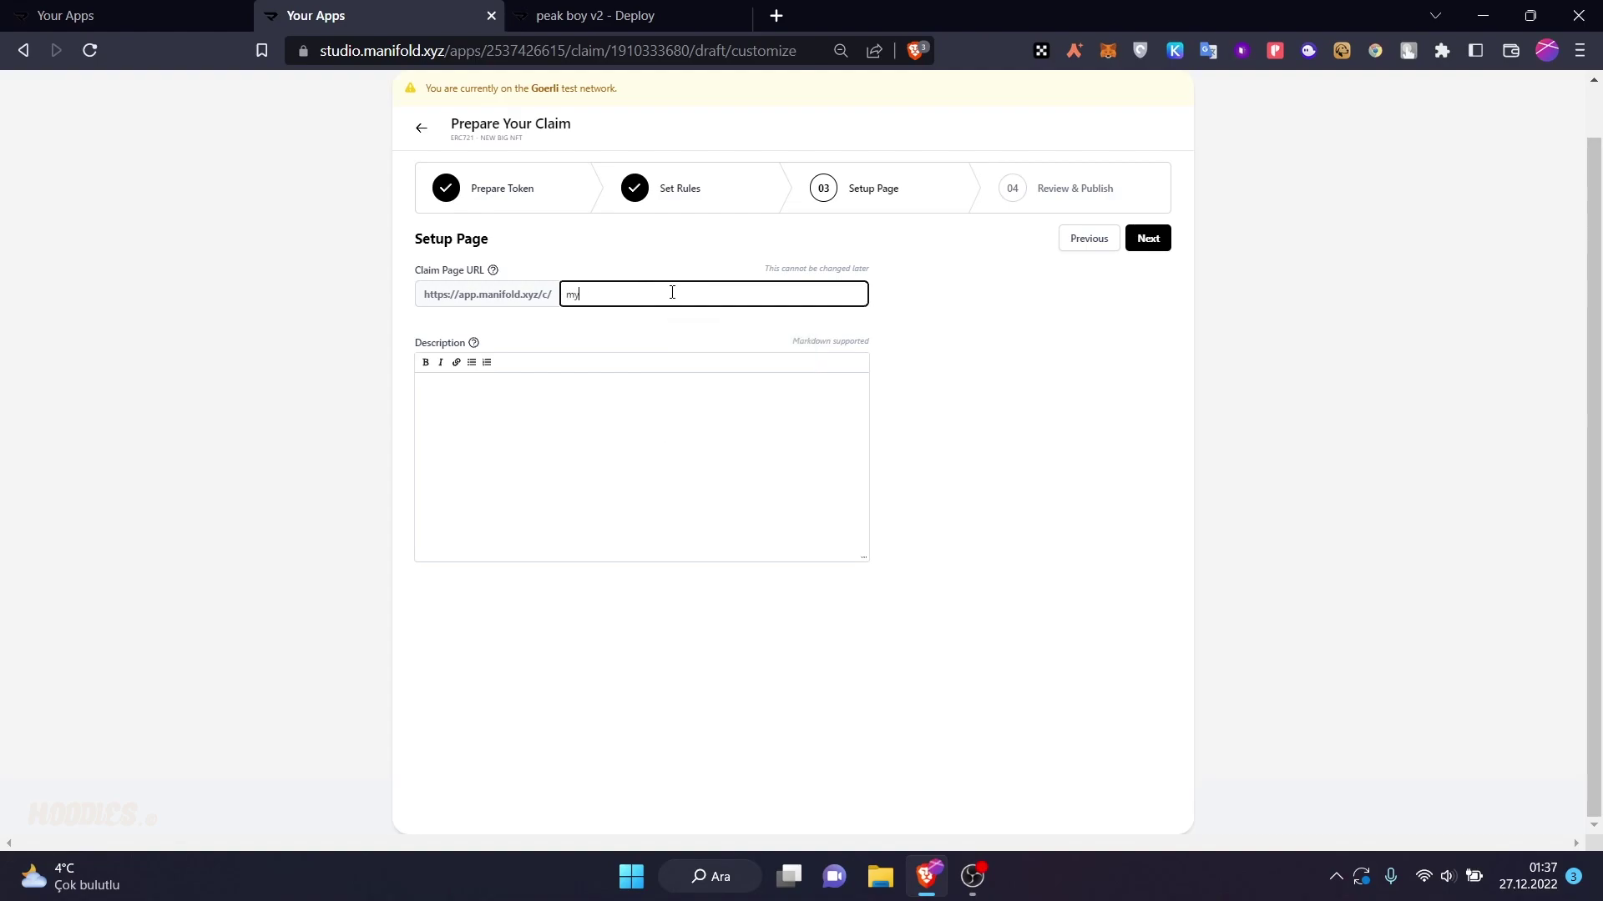
key(Tab)
key(Tab)
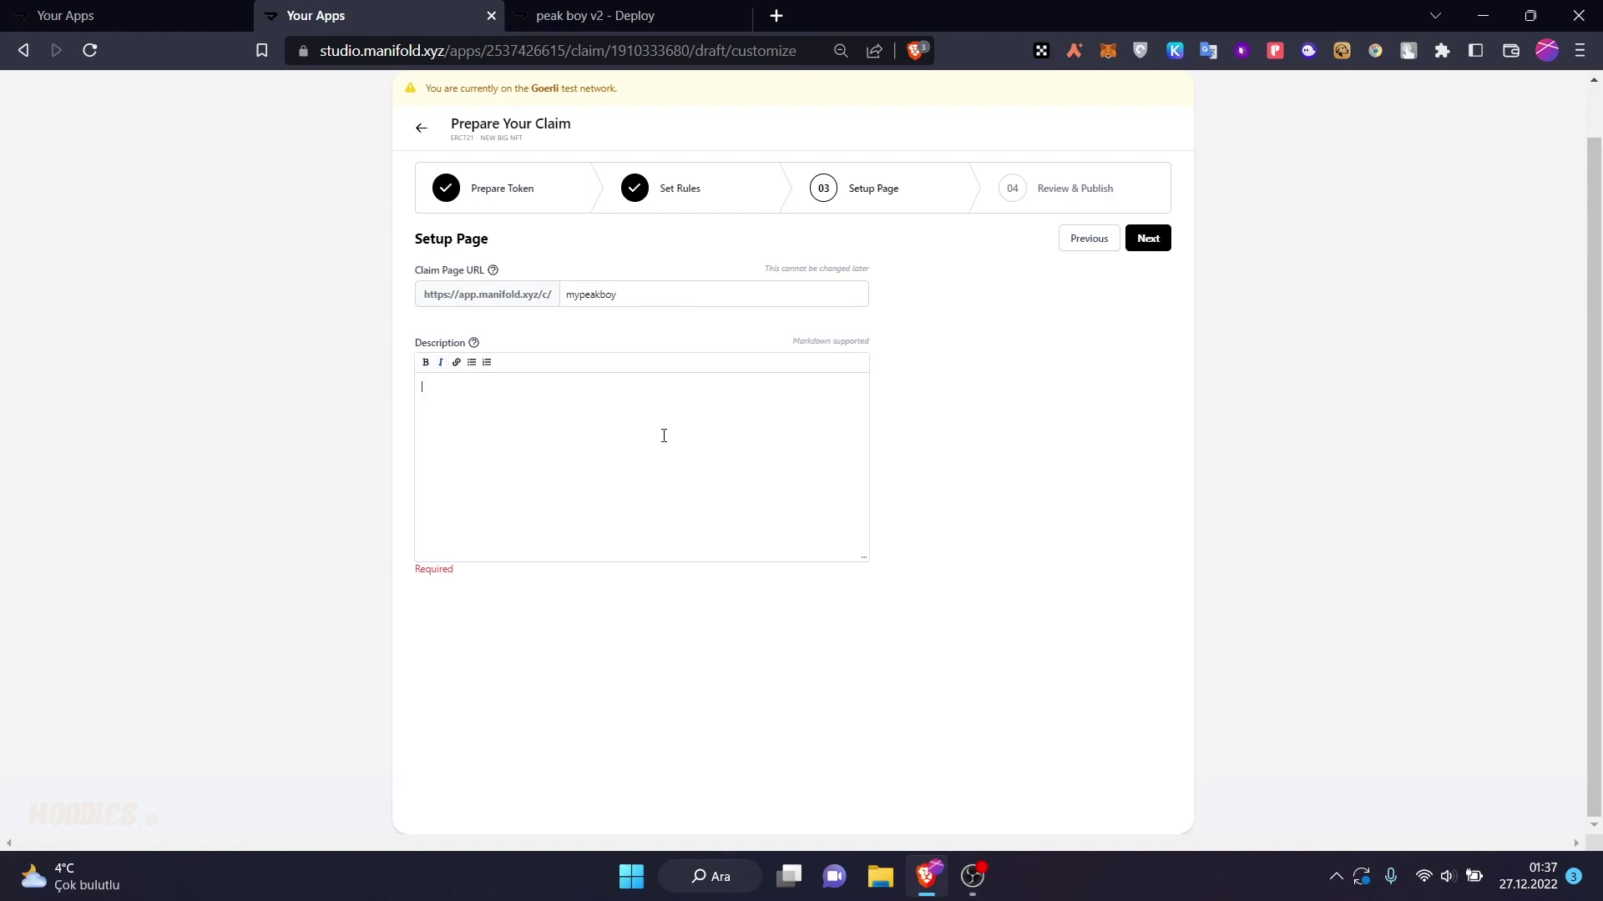
text(pekaboystory)
click(1155, 243)
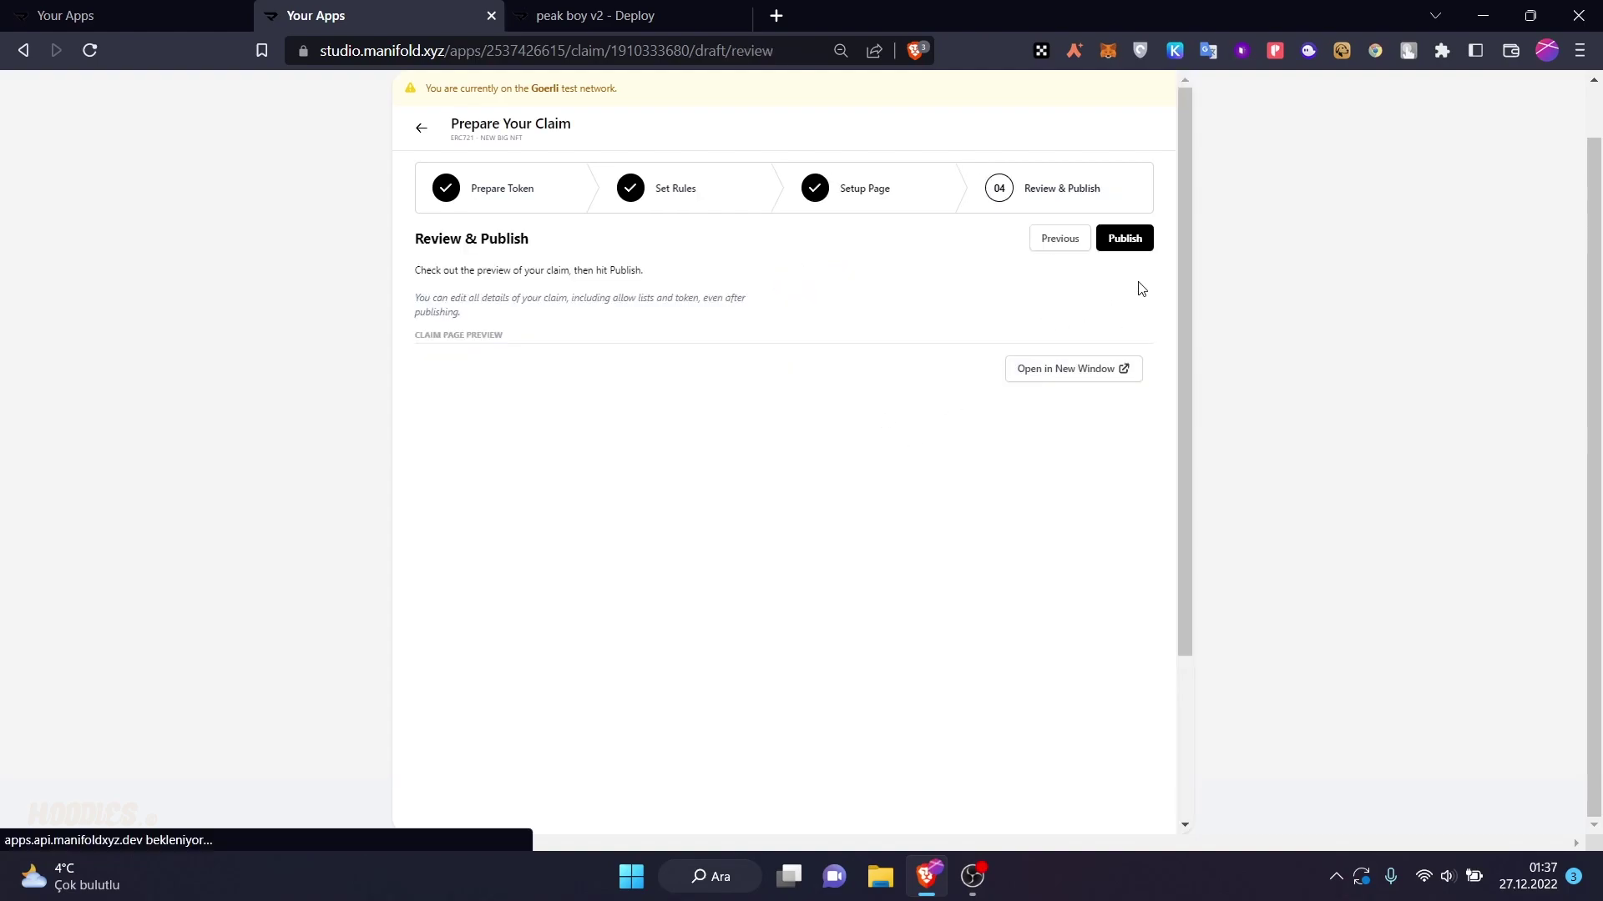
- Publish the claim, letting the wallet switch to Ethereum Mainnet
click(1128, 244)
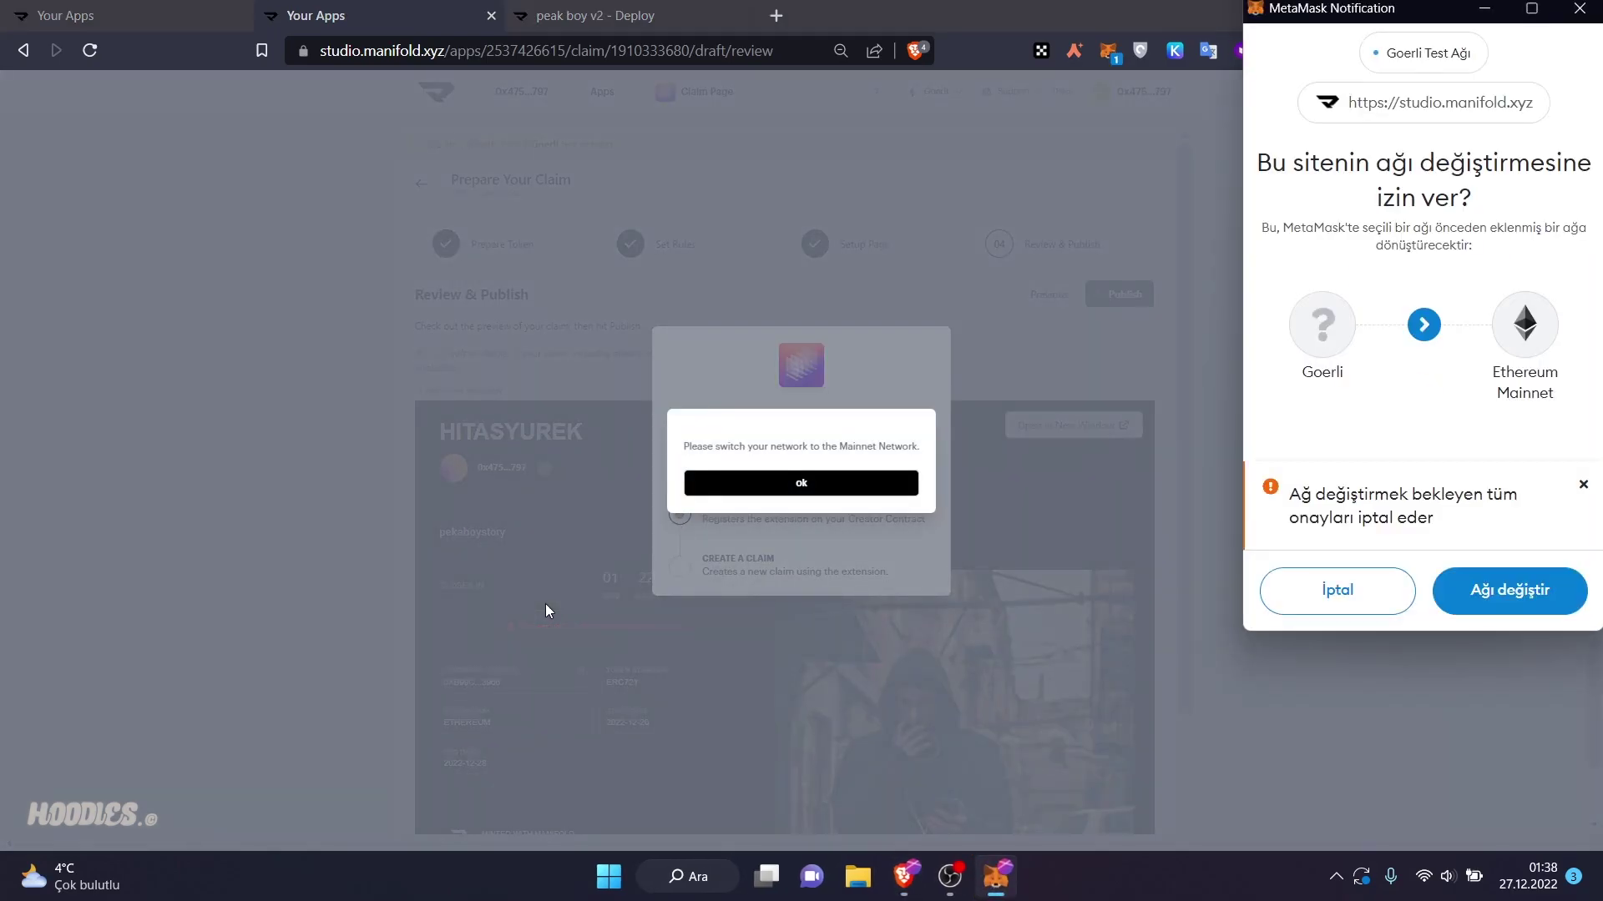
click(1453, 576)
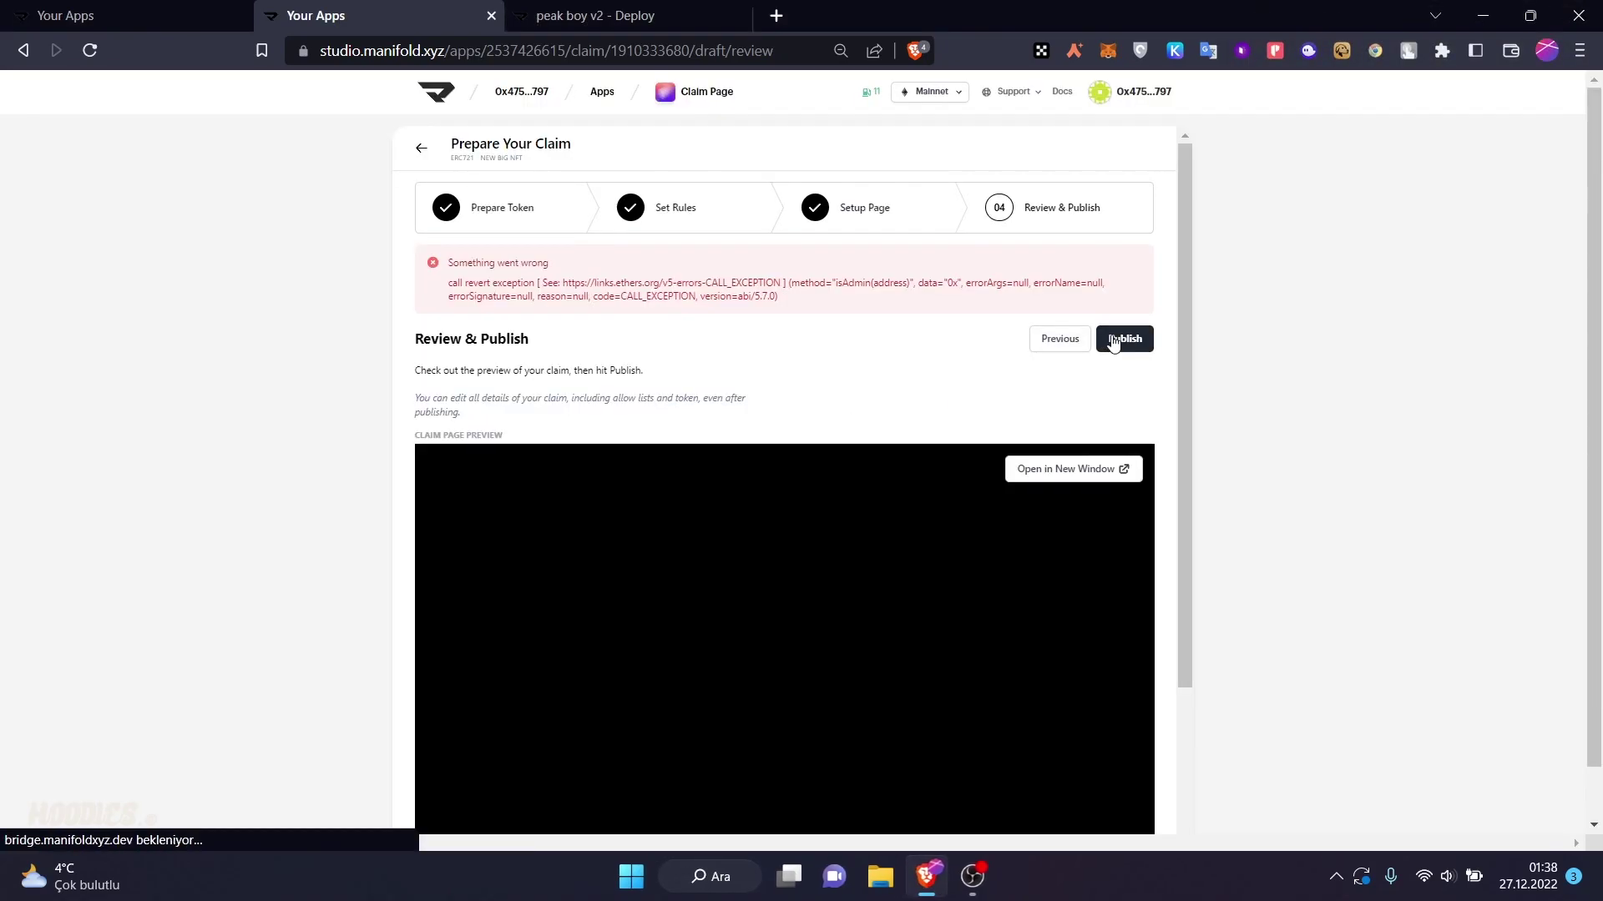
click(1113, 340)
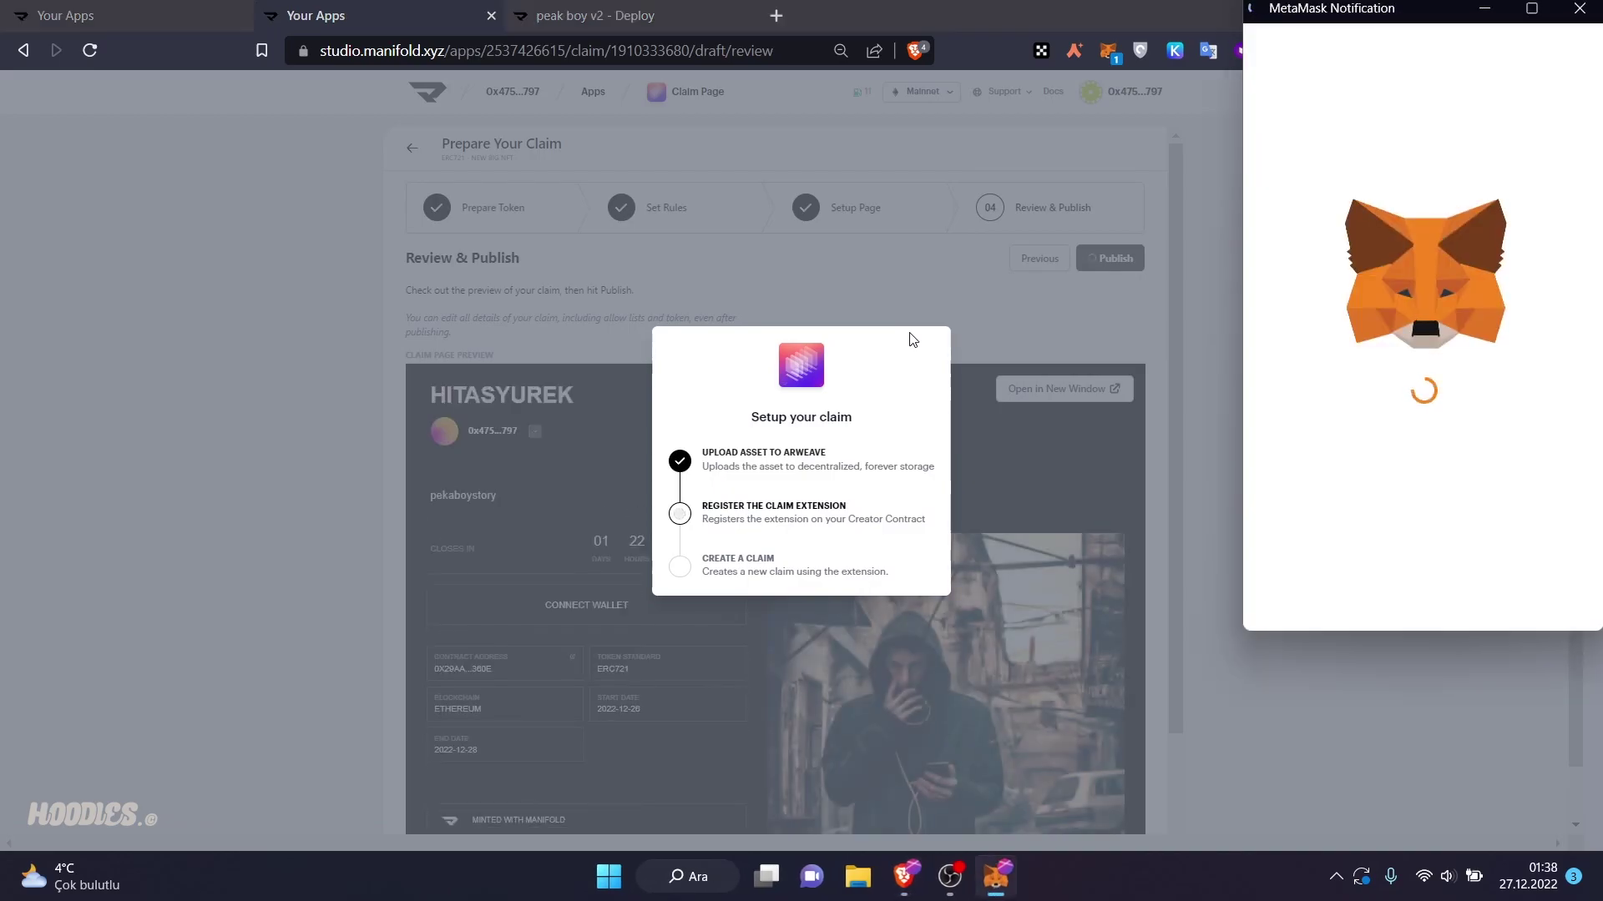
- Approve the claim extension registration and create-claim transactions in MetaMask
scroll(1448, 365, down, 2)
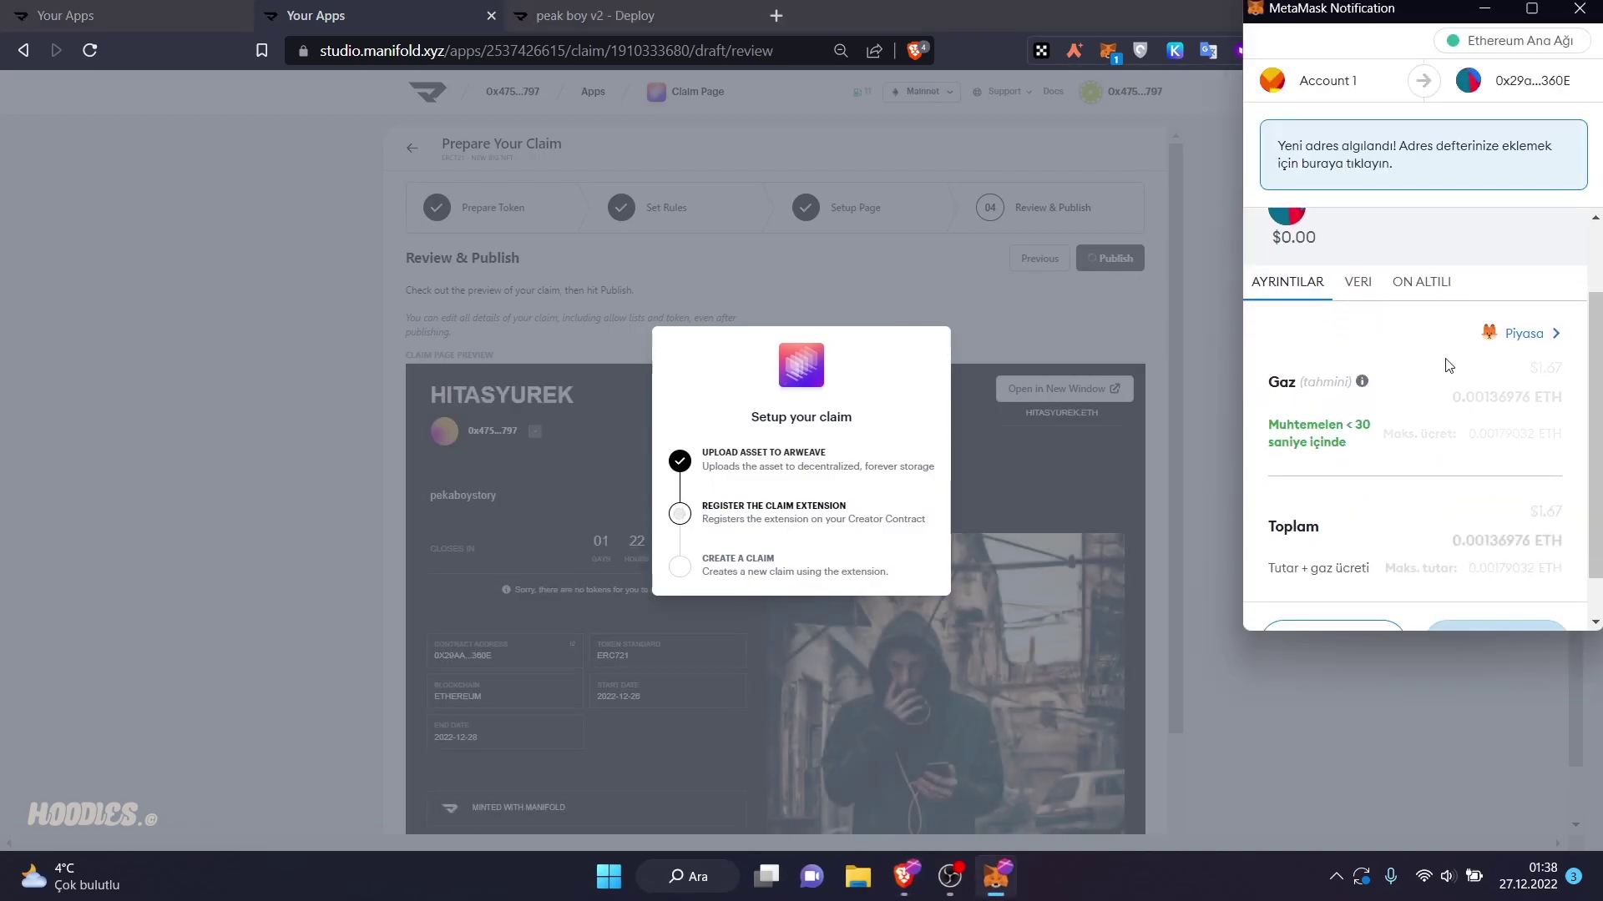
scroll(1448, 366, down, 1)
click(1518, 593)
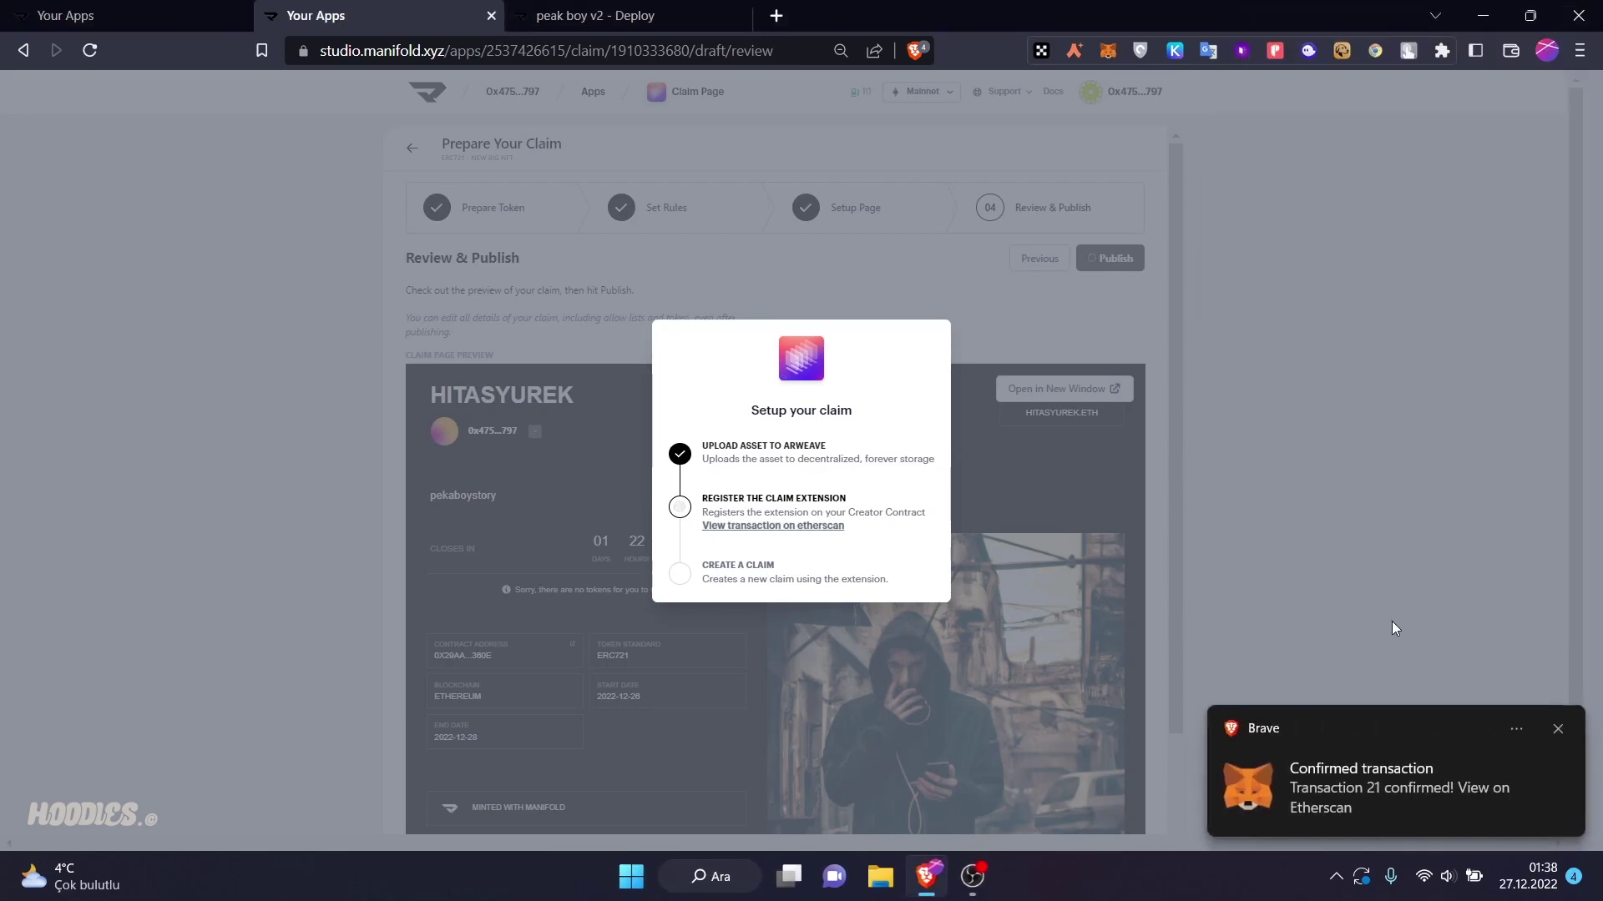
click(1558, 728)
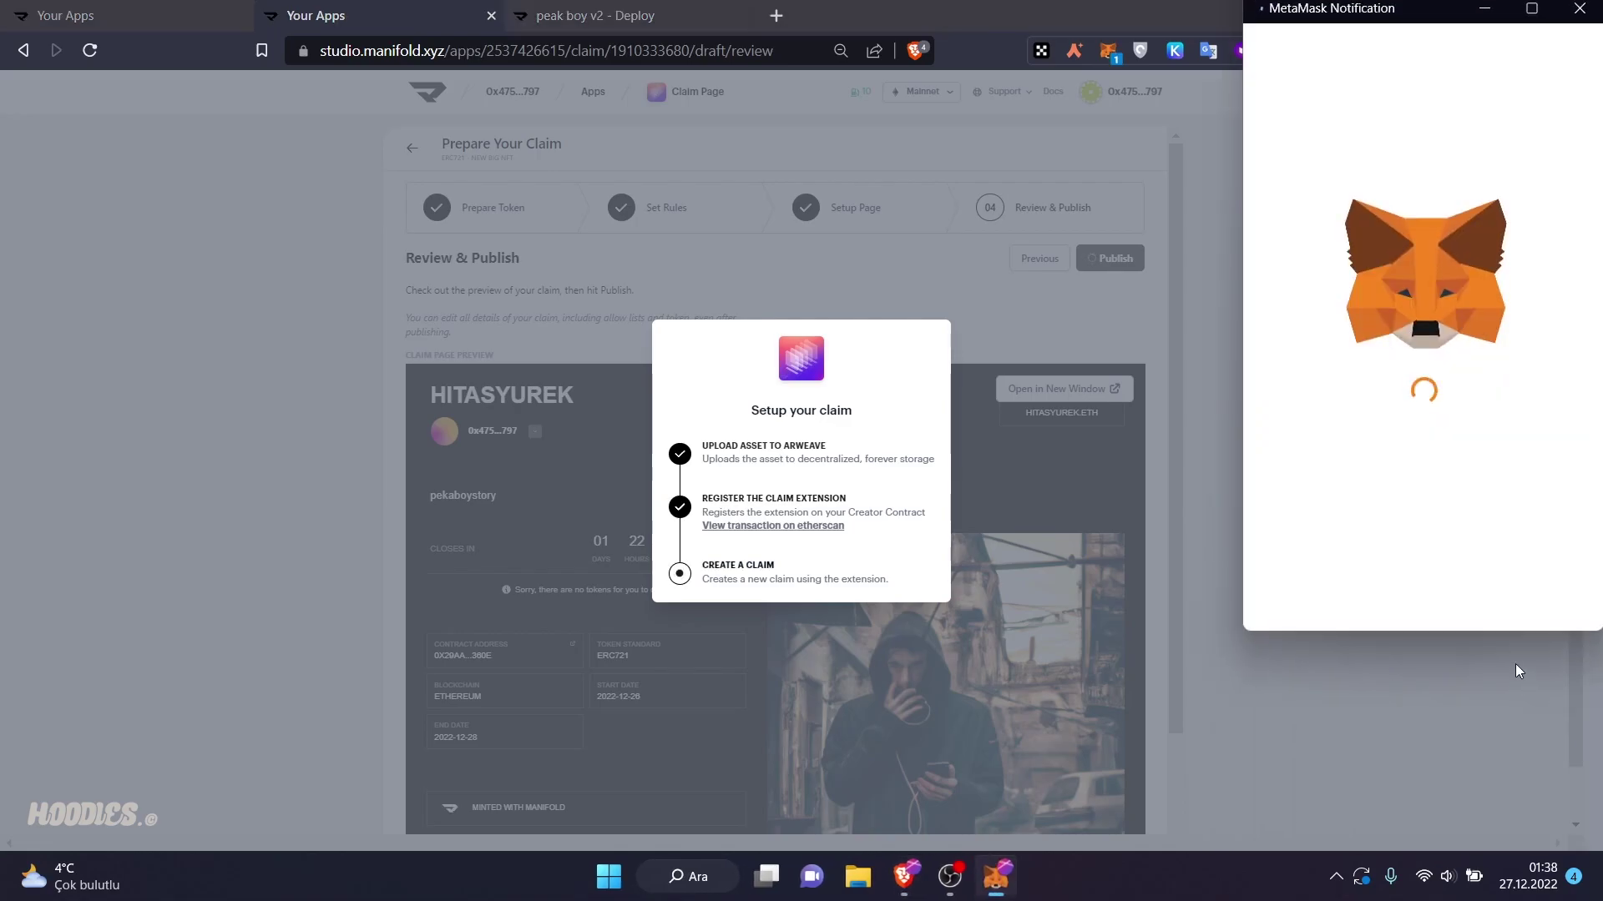
scroll(1494, 548, down, 3)
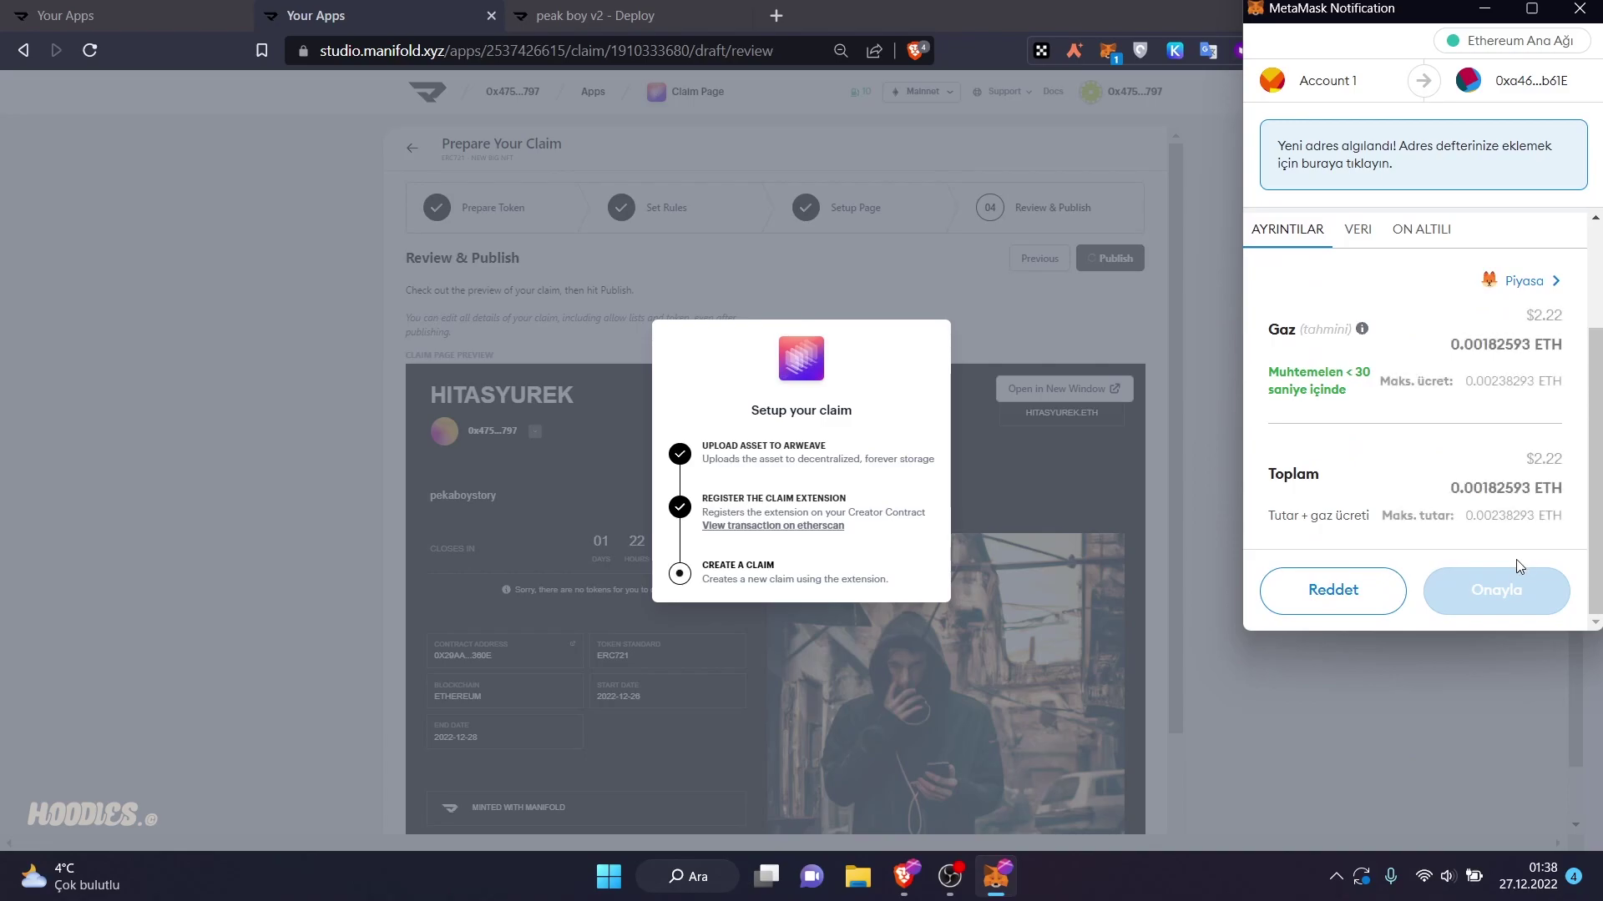
click(1511, 581)
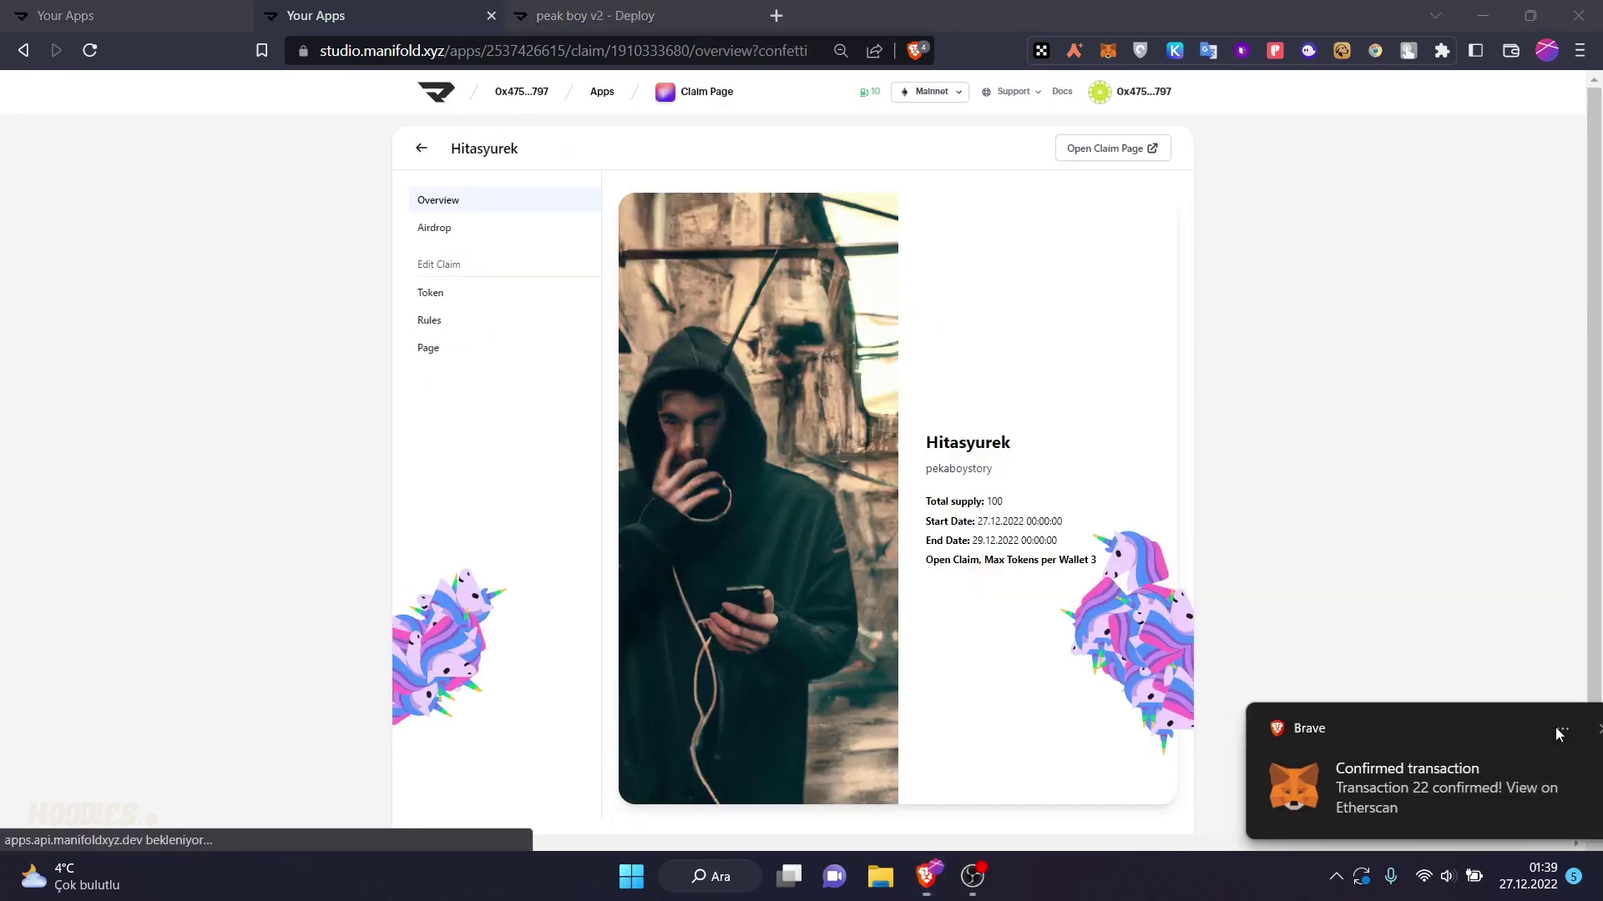
click(1556, 729)
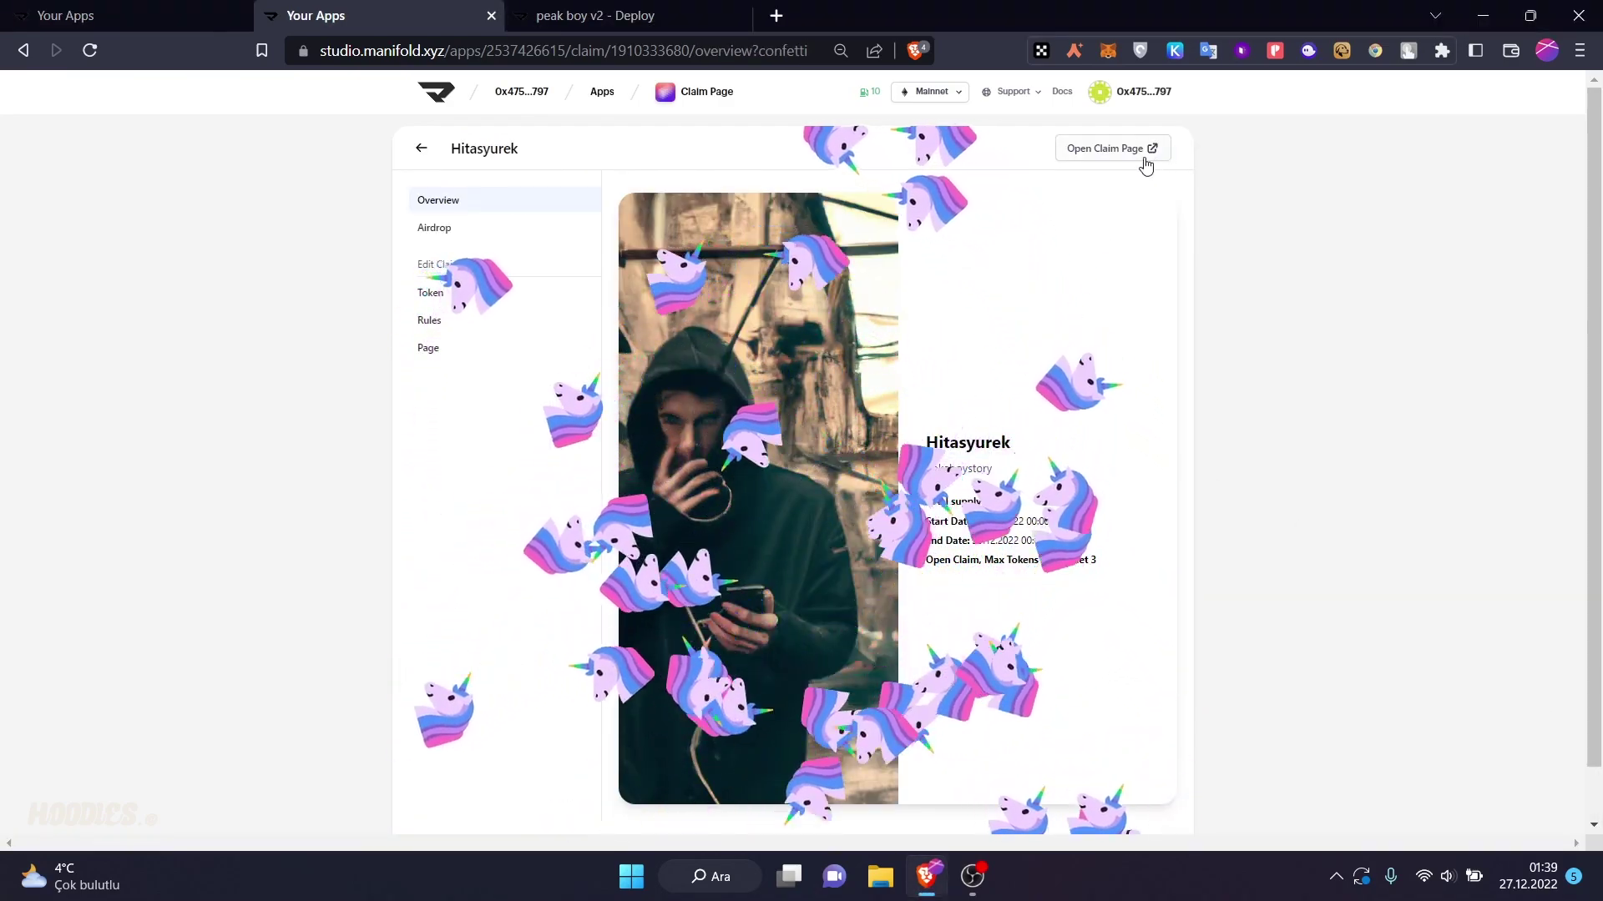
- Open the live mypeakboy claim page from the claim overview
click(1144, 155)
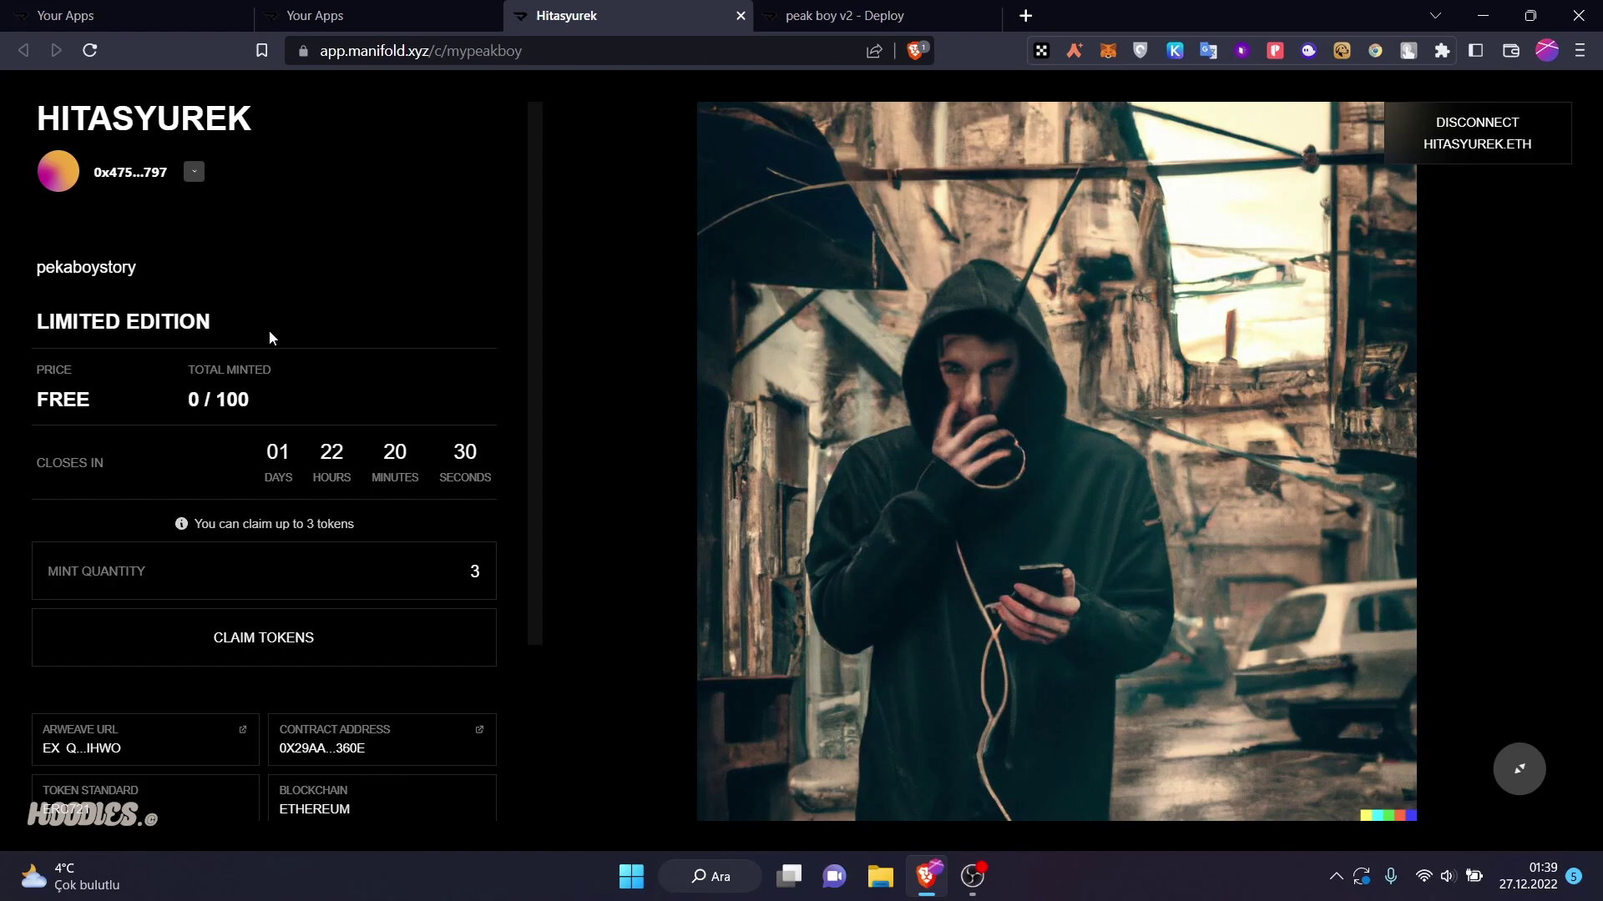
- Choose a mint quantity of 3, then decline the mint transaction in MetaMask
click(314, 585)
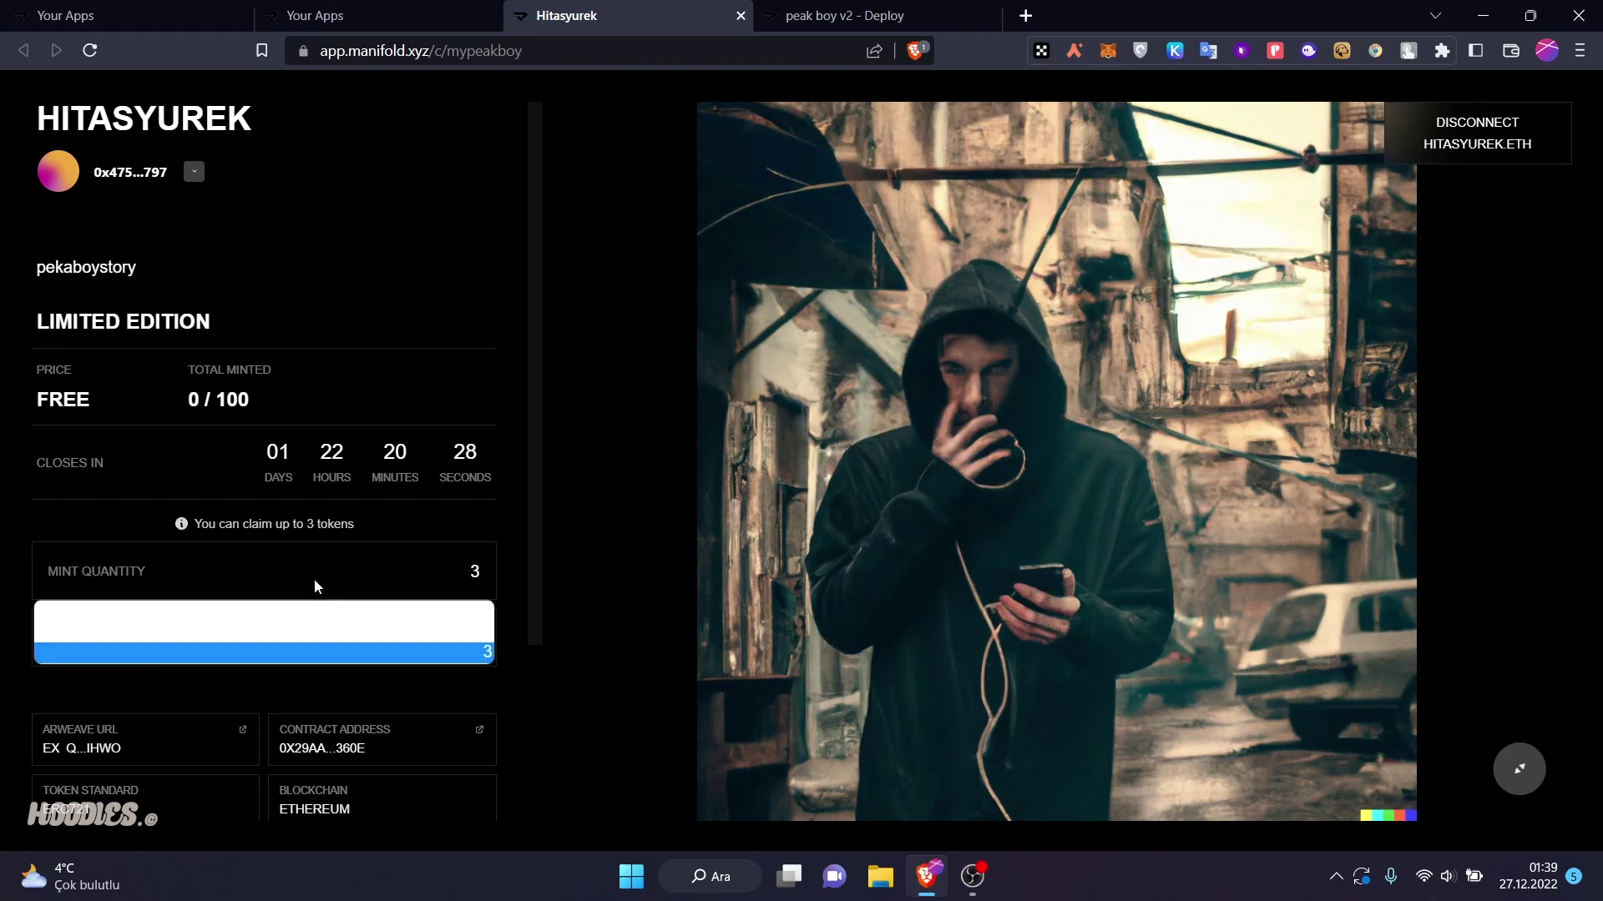
click(236, 652)
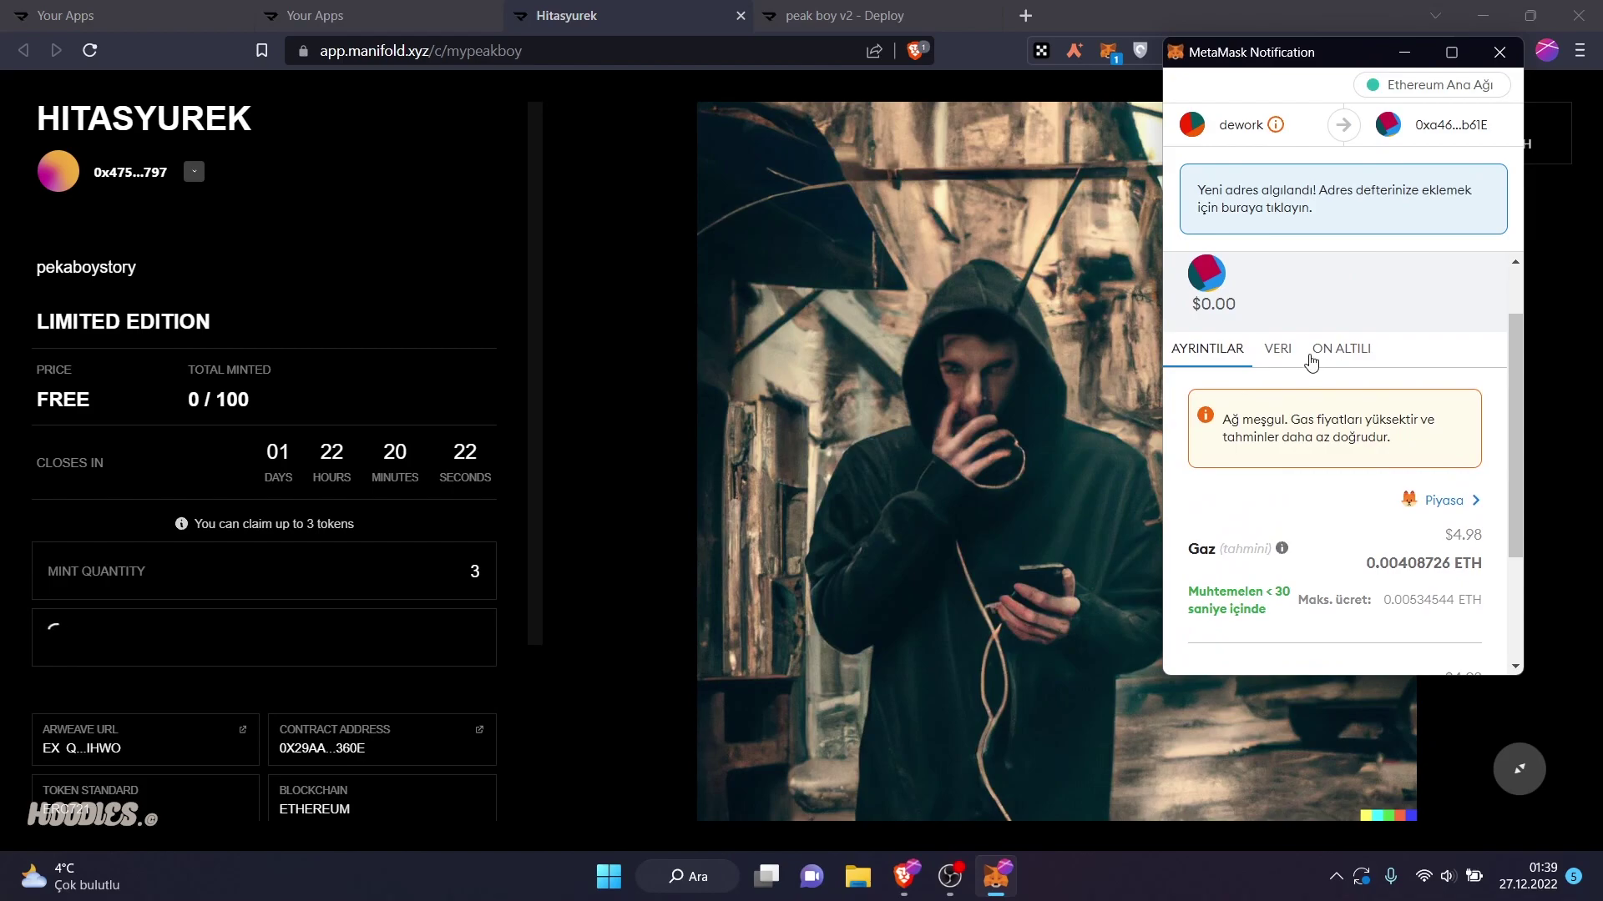
scroll(1310, 364, down, 3)
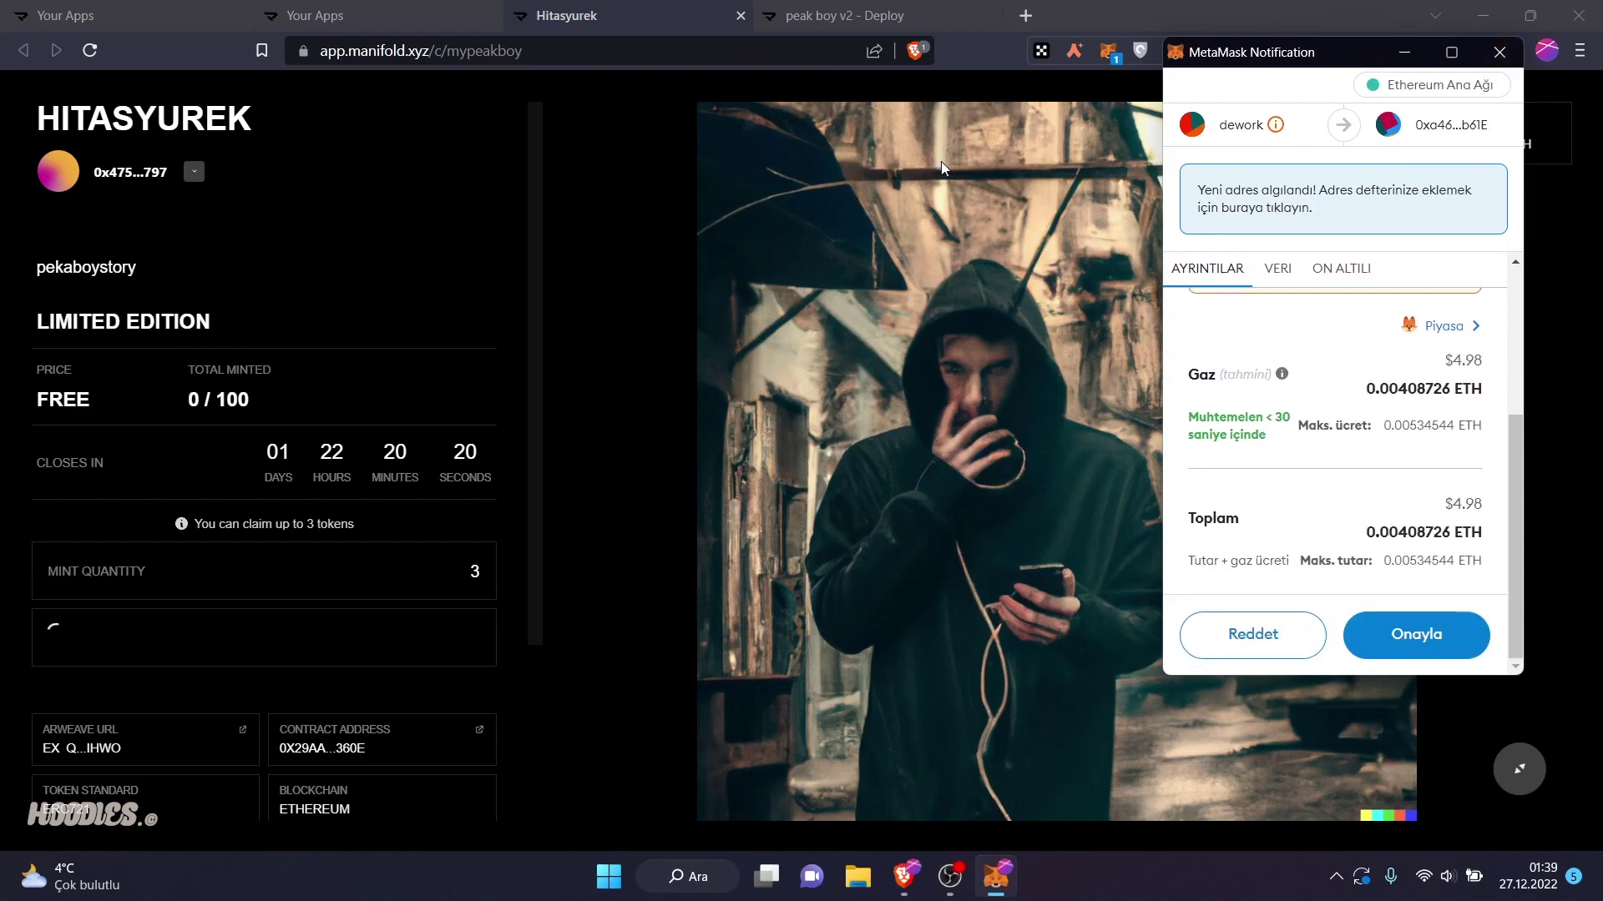
click(1252, 634)
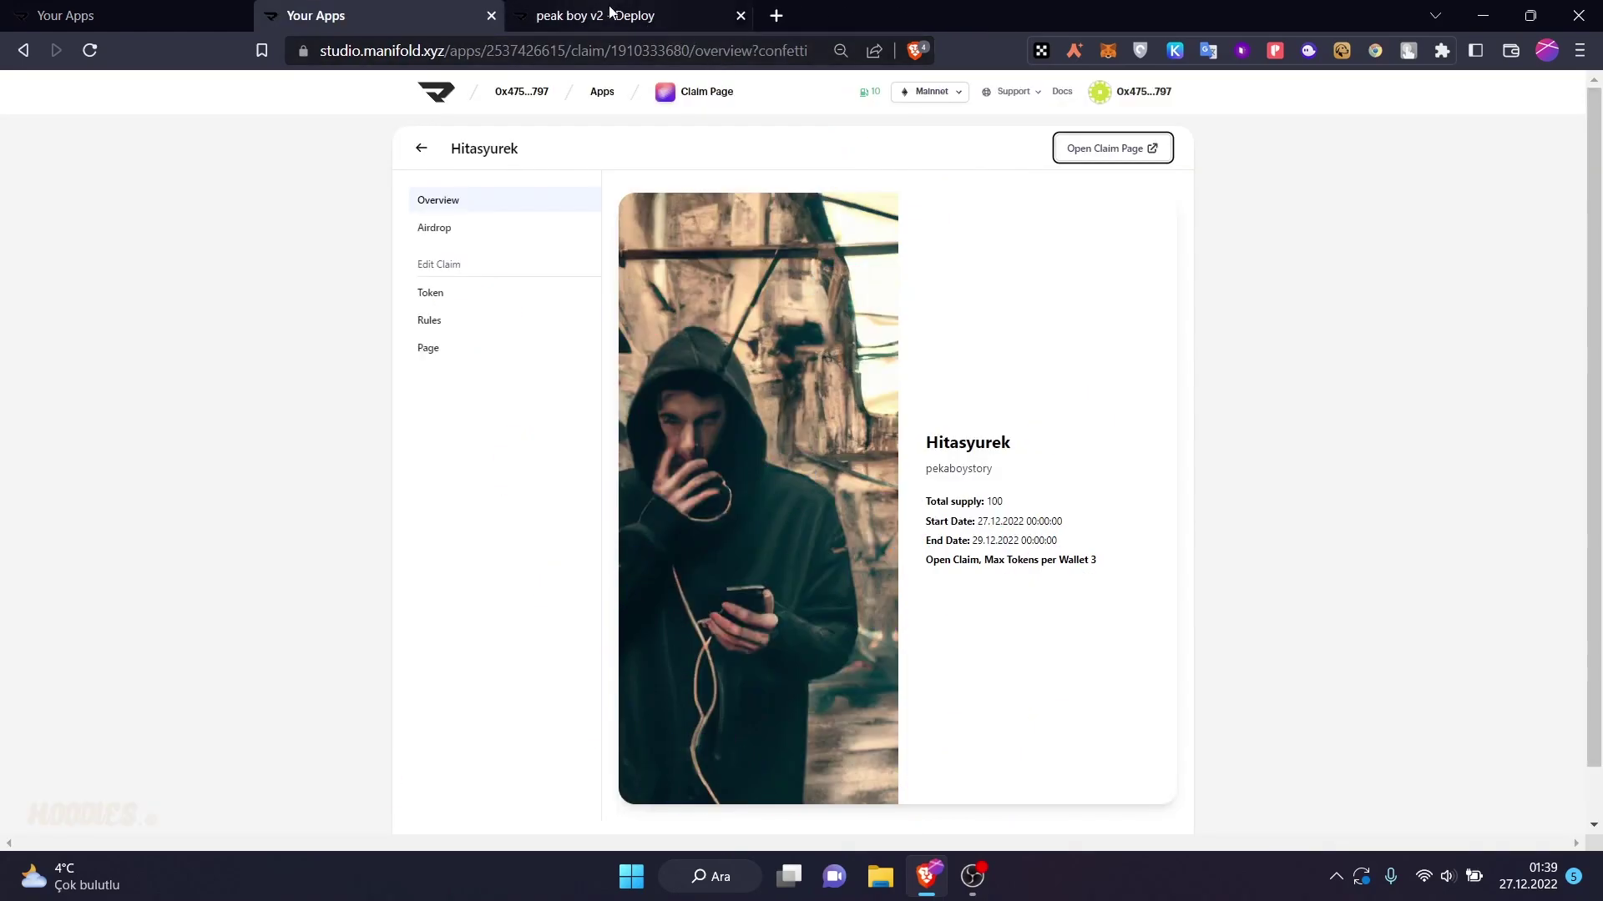
- Check the peak boy v2 contract dashboard, then install the Token Gated Content app
click(550, 8)
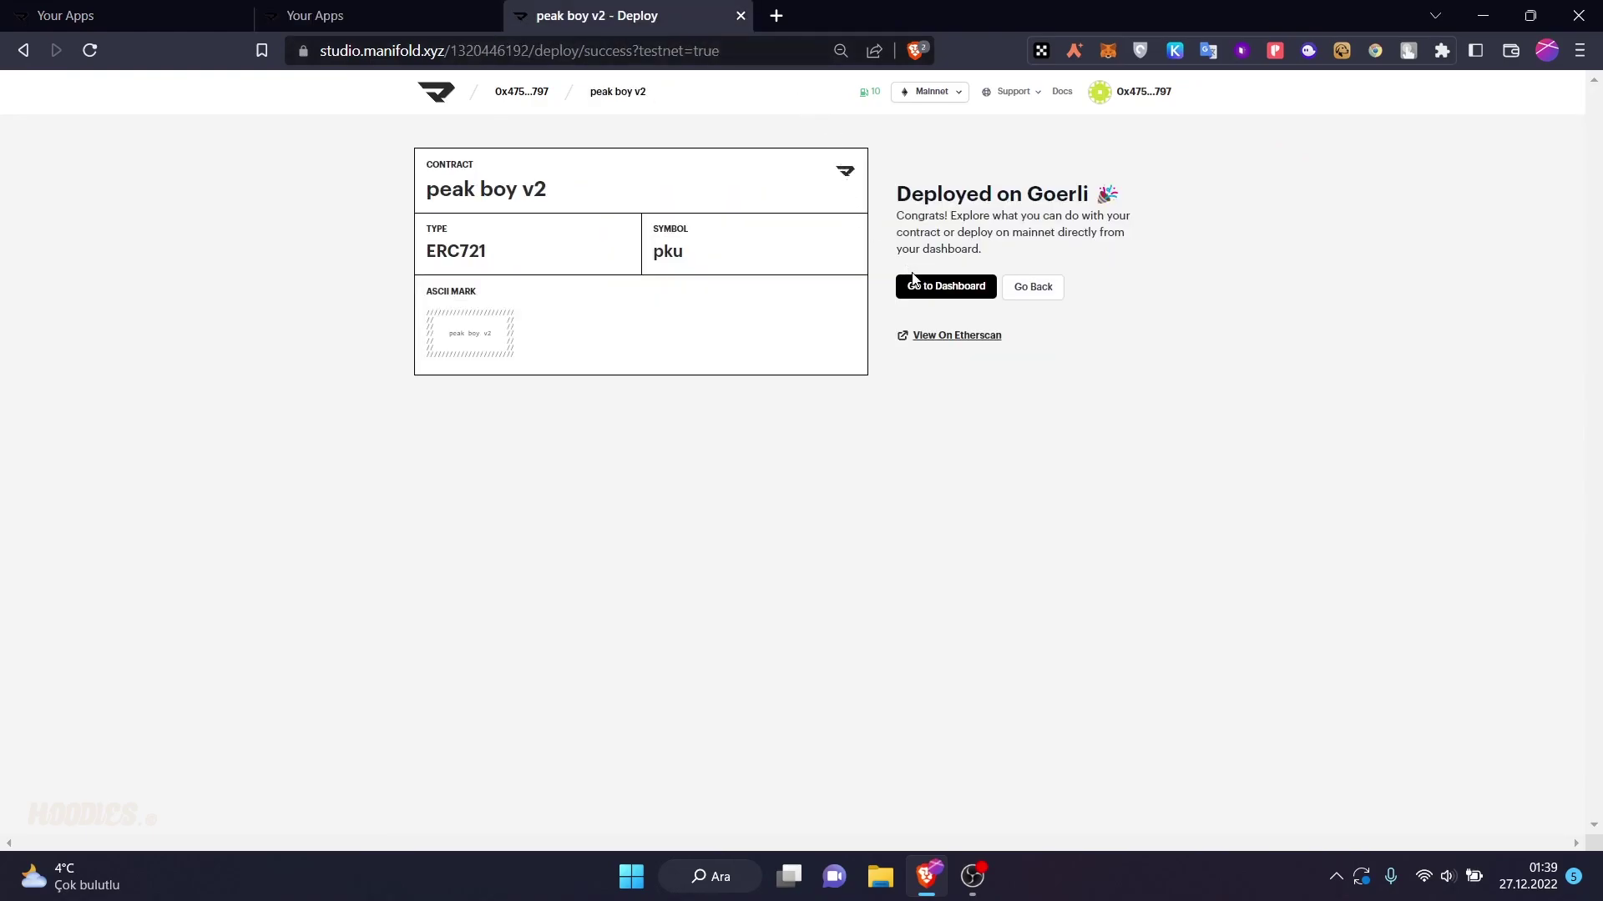
click(913, 278)
click(455, 14)
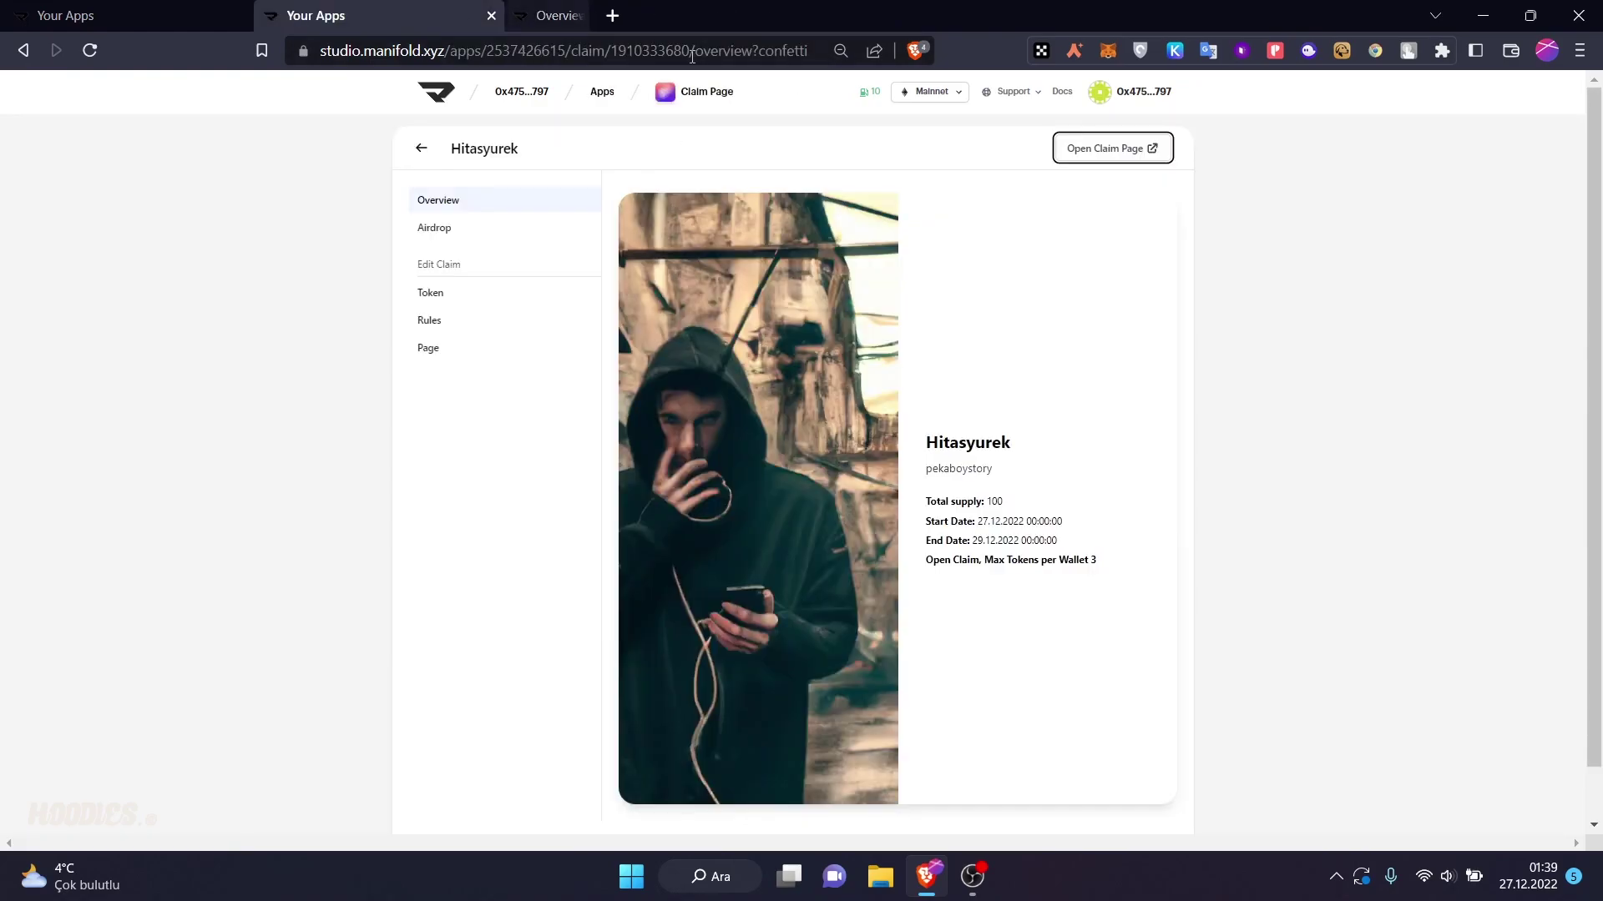
click(604, 93)
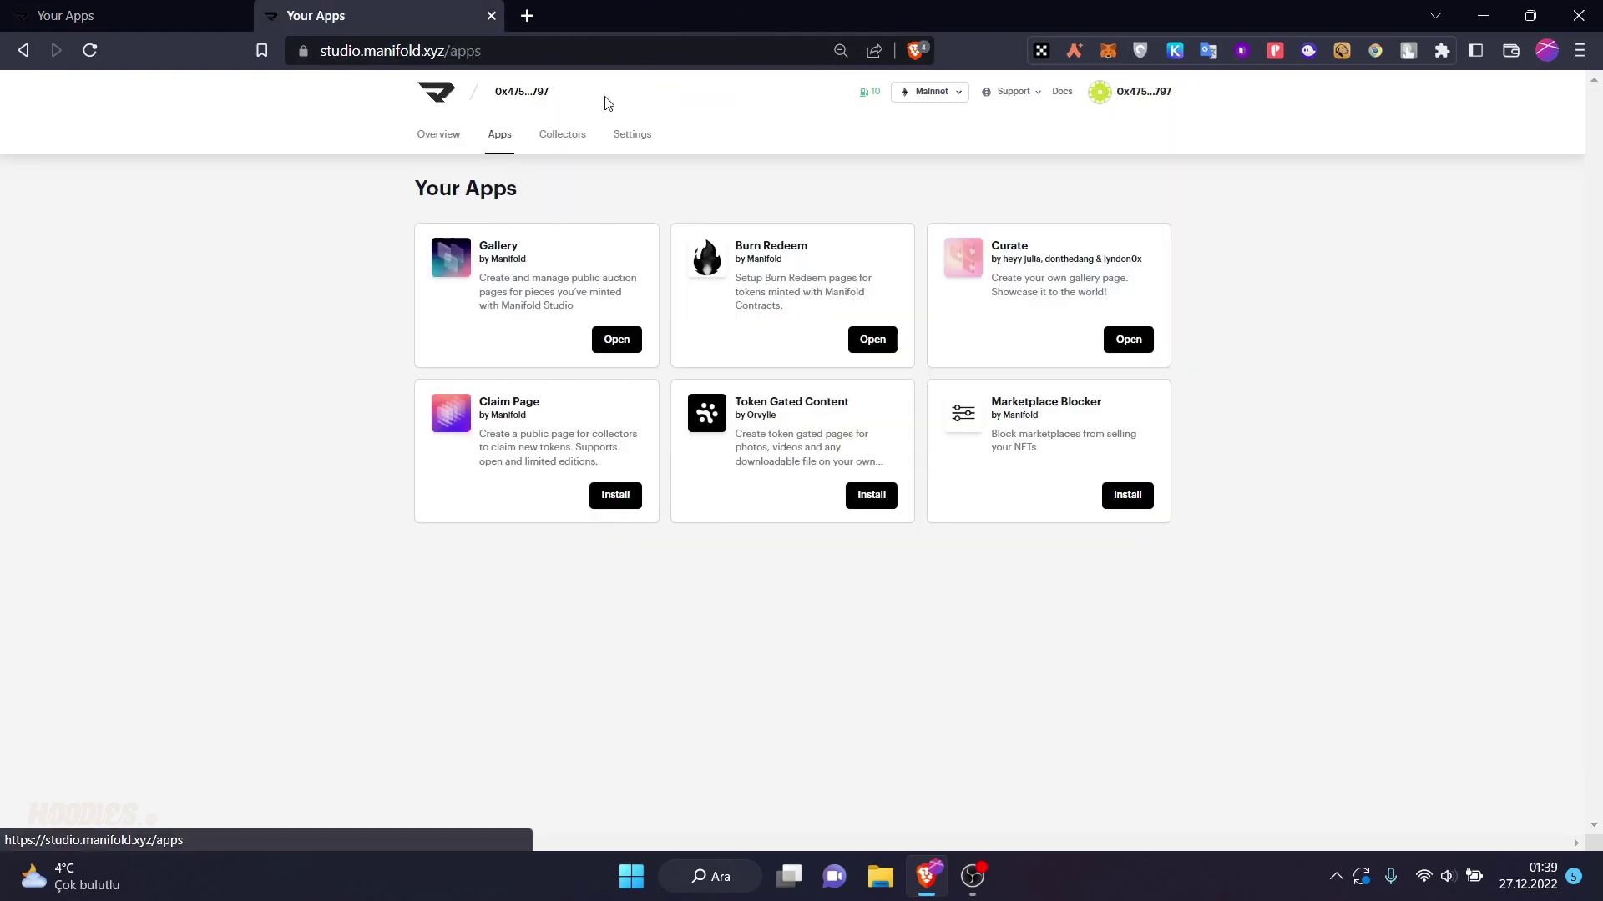
click(853, 493)
click(856, 547)
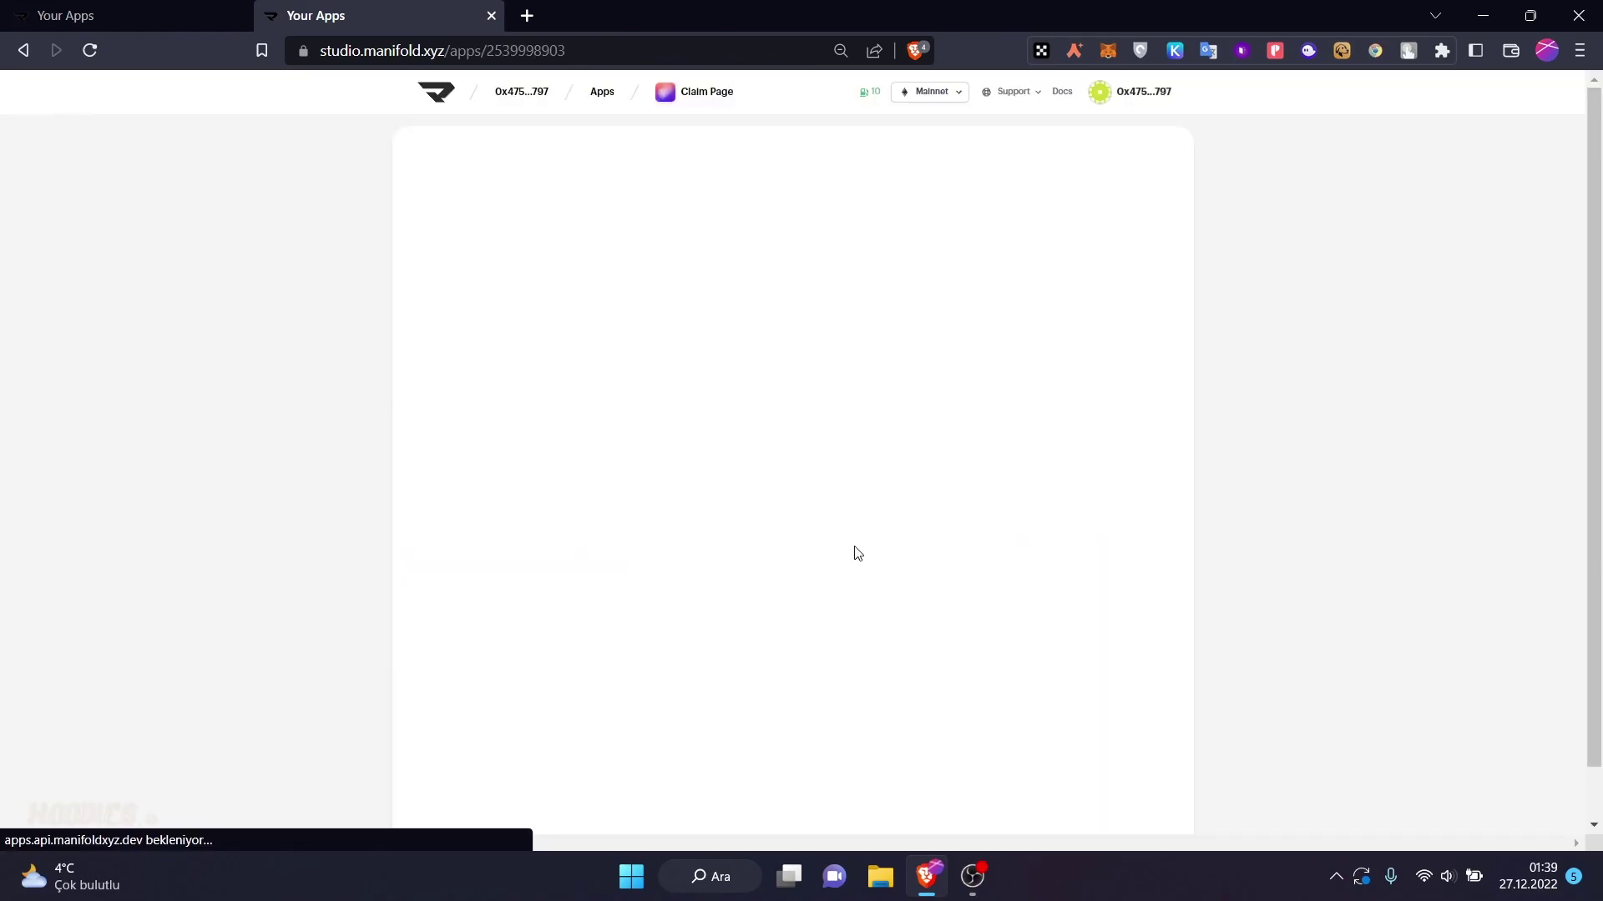